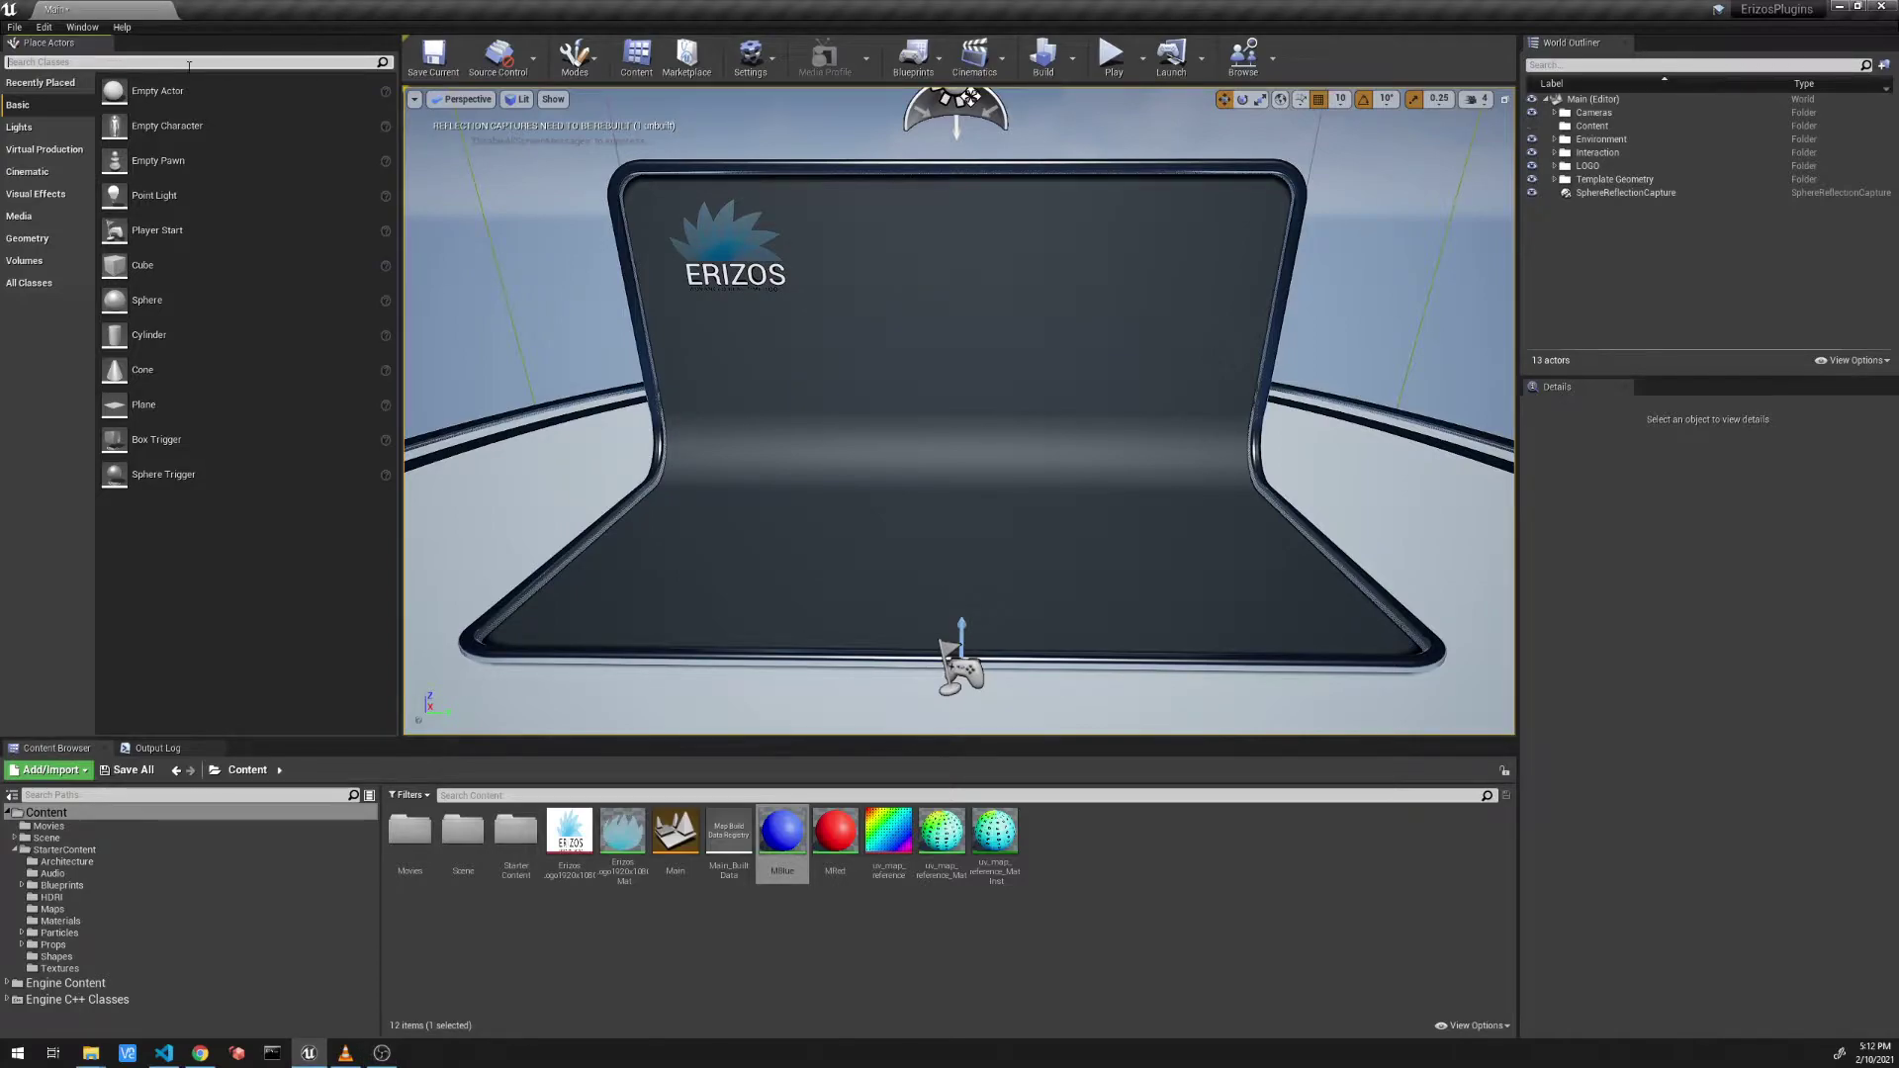
Step: Search the placeable actors for "pie", place a Chart actor in front of the dark backdrop, and raise it along its vertical axis
text(pie)
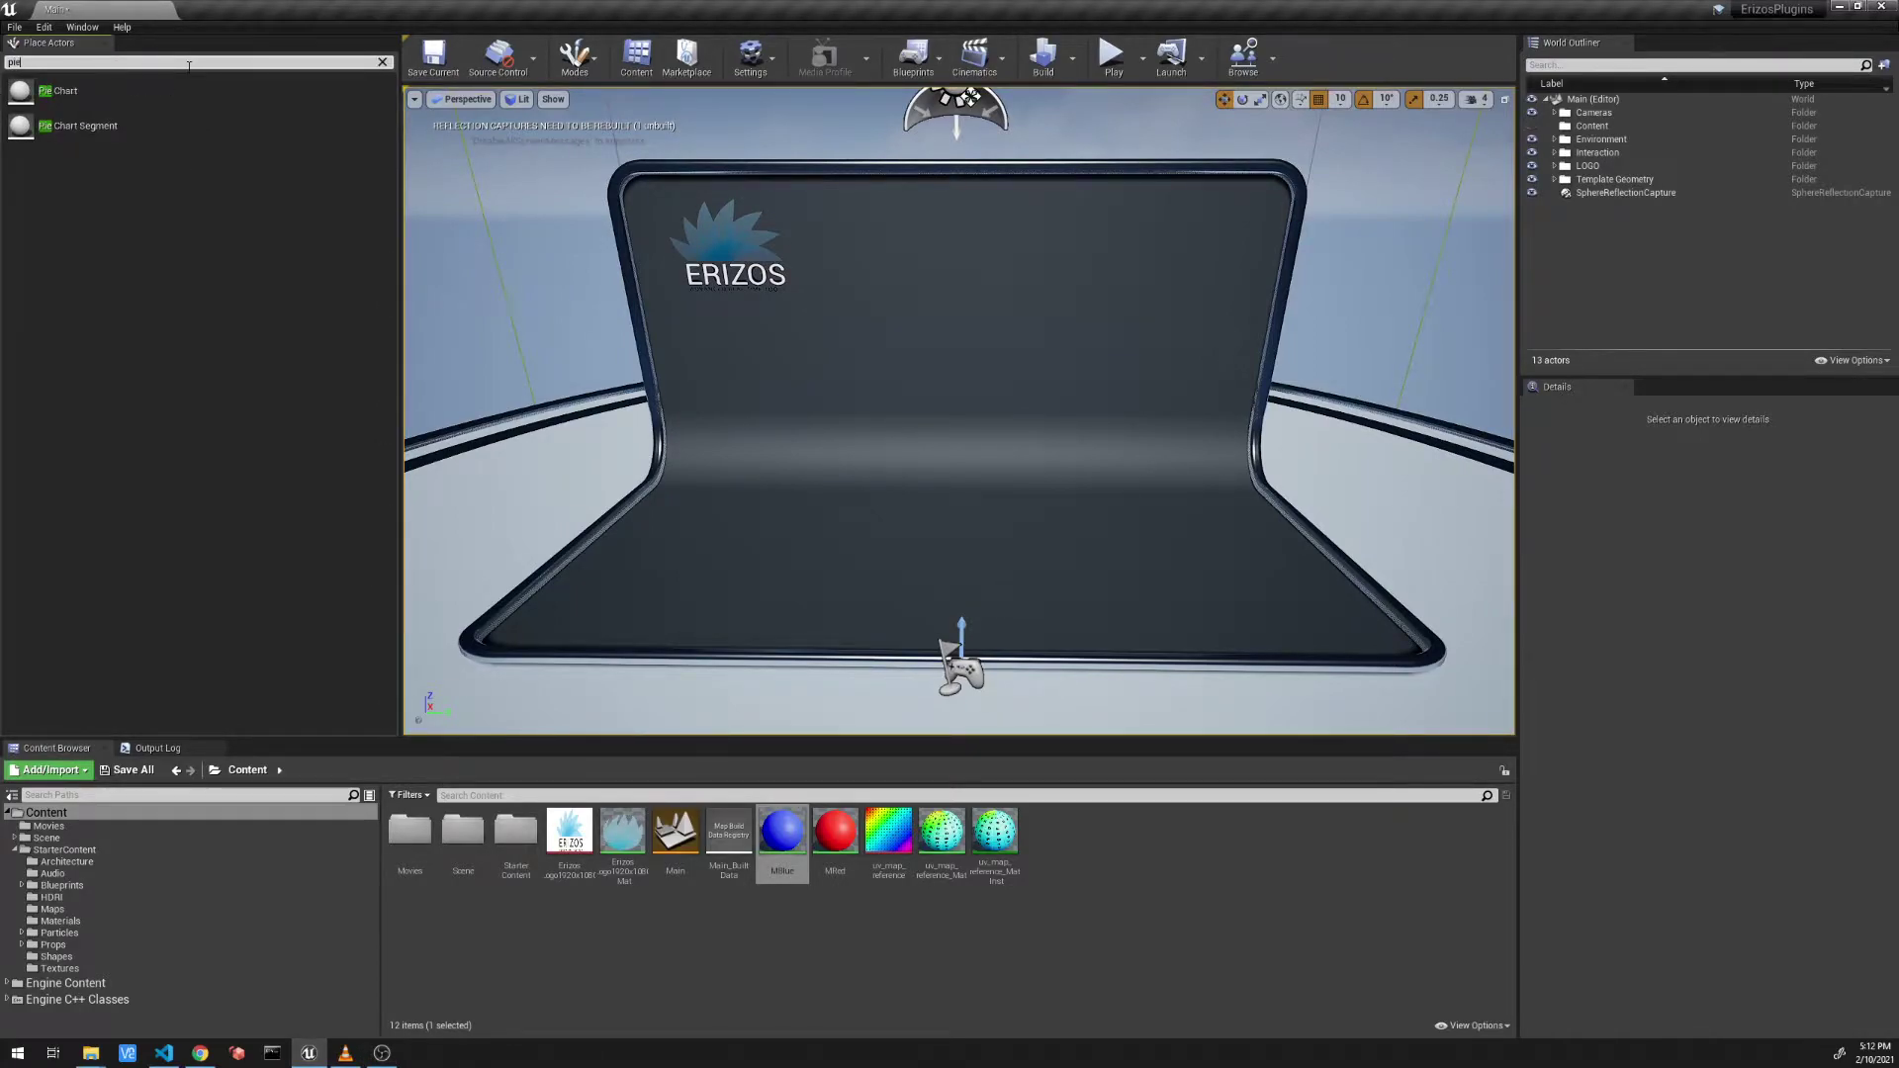
drag(62, 91, 1021, 473)
drag(963, 415, 957, 380)
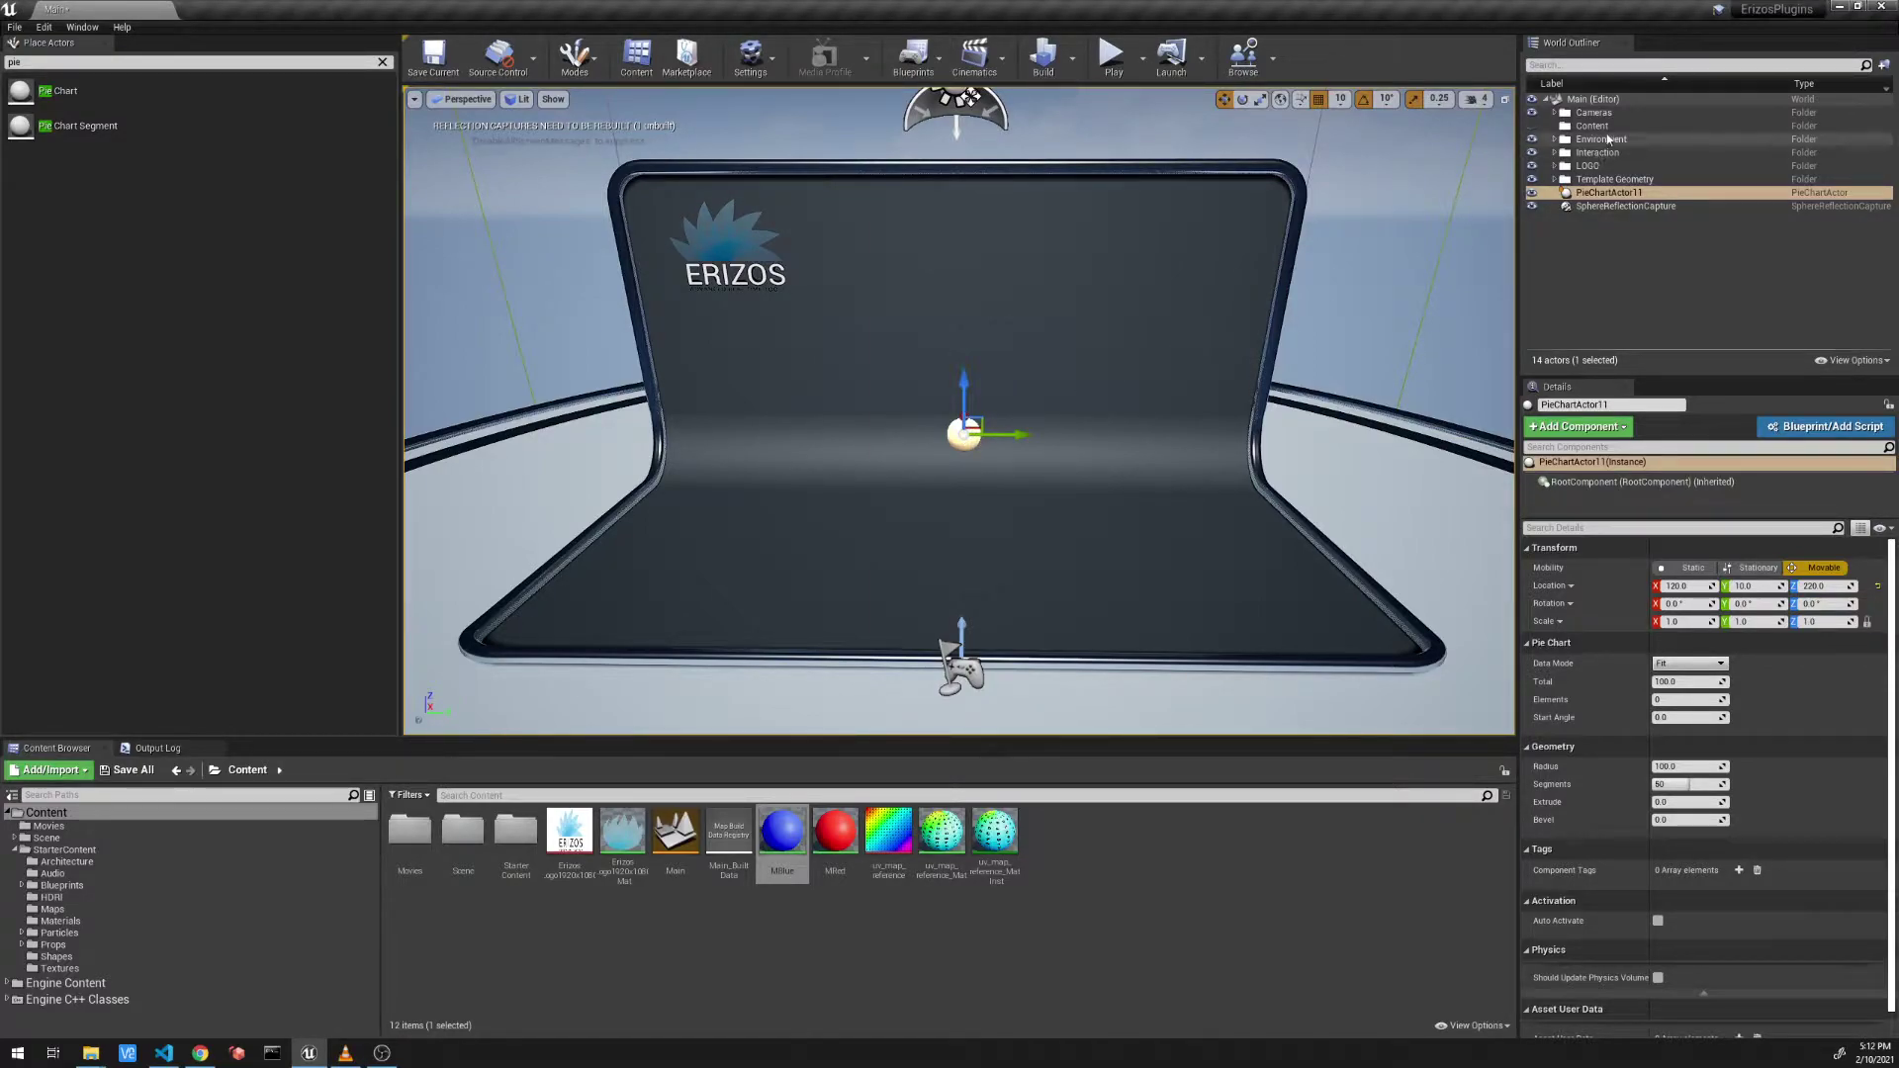
Step: Set the pie chart actor's number of elements to 2 and collapse both segments in the outliner
click(1581, 194)
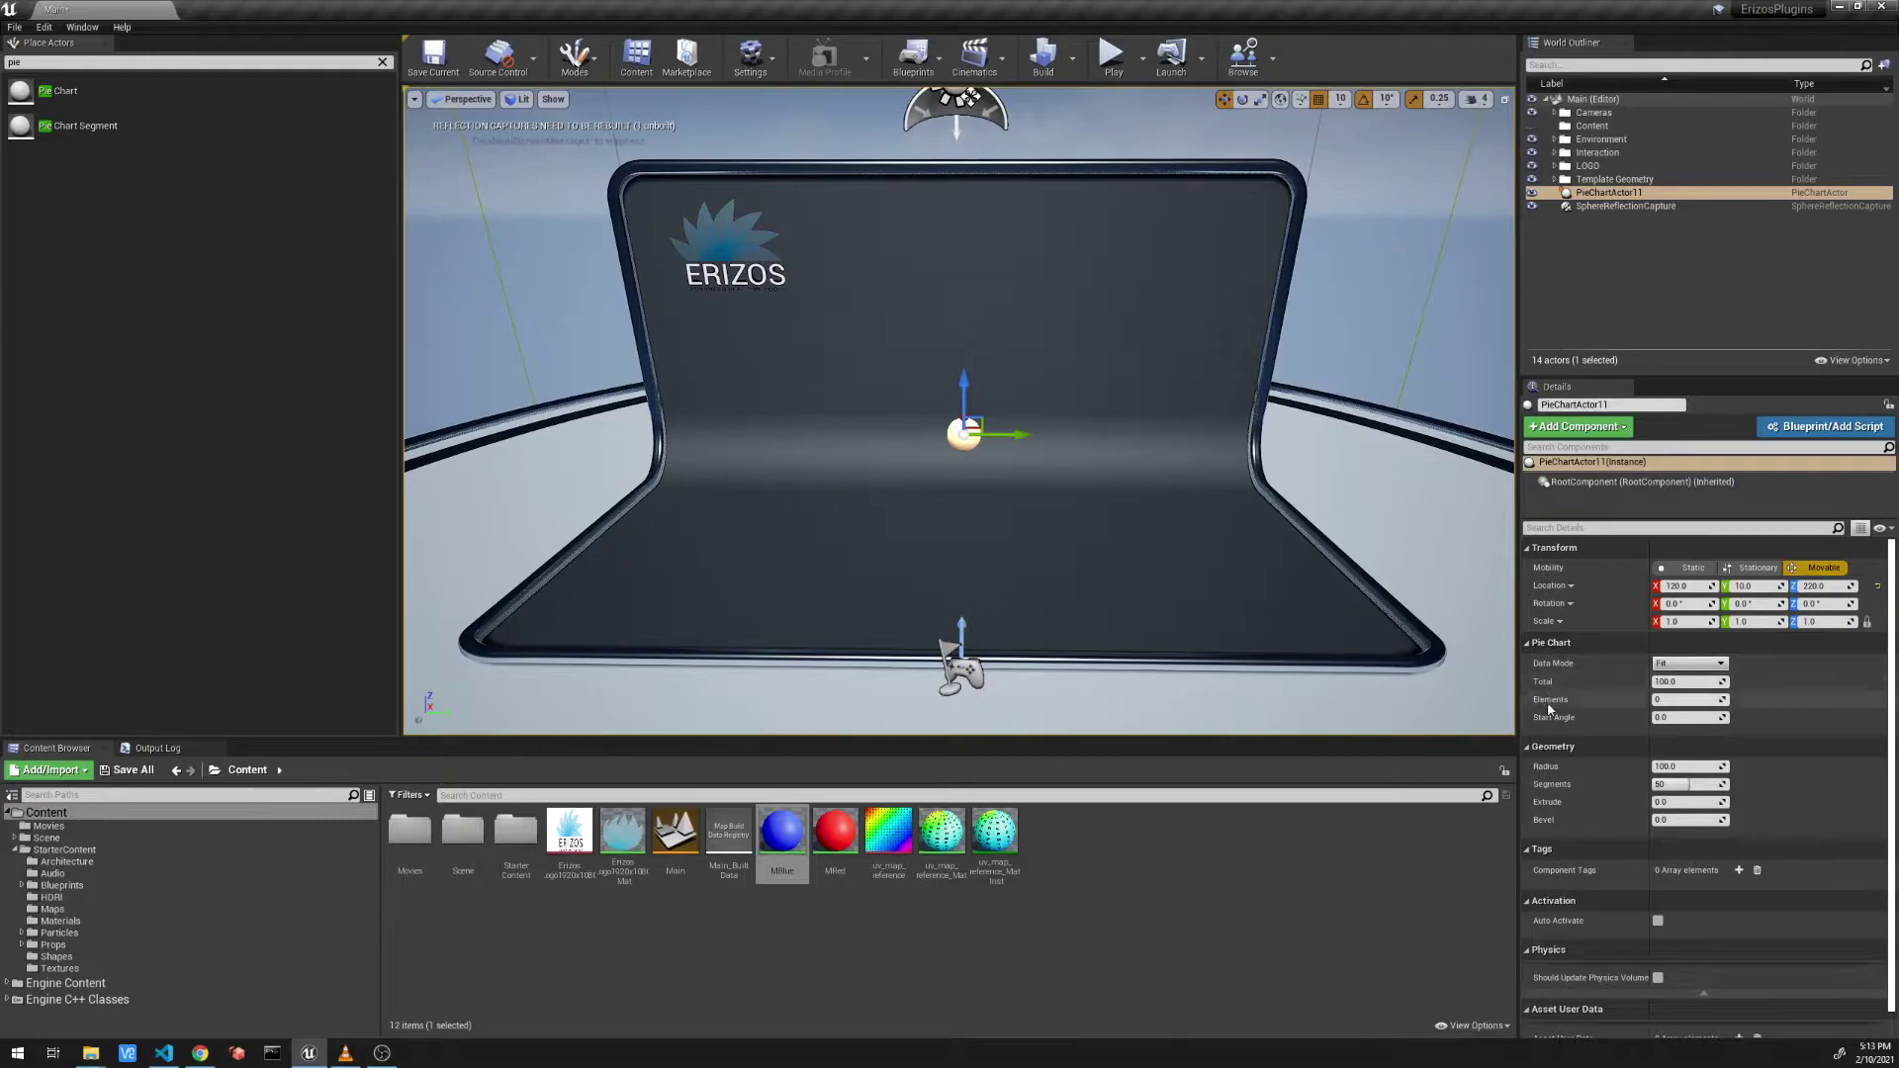
click(1675, 699)
text(2)
key(Return)
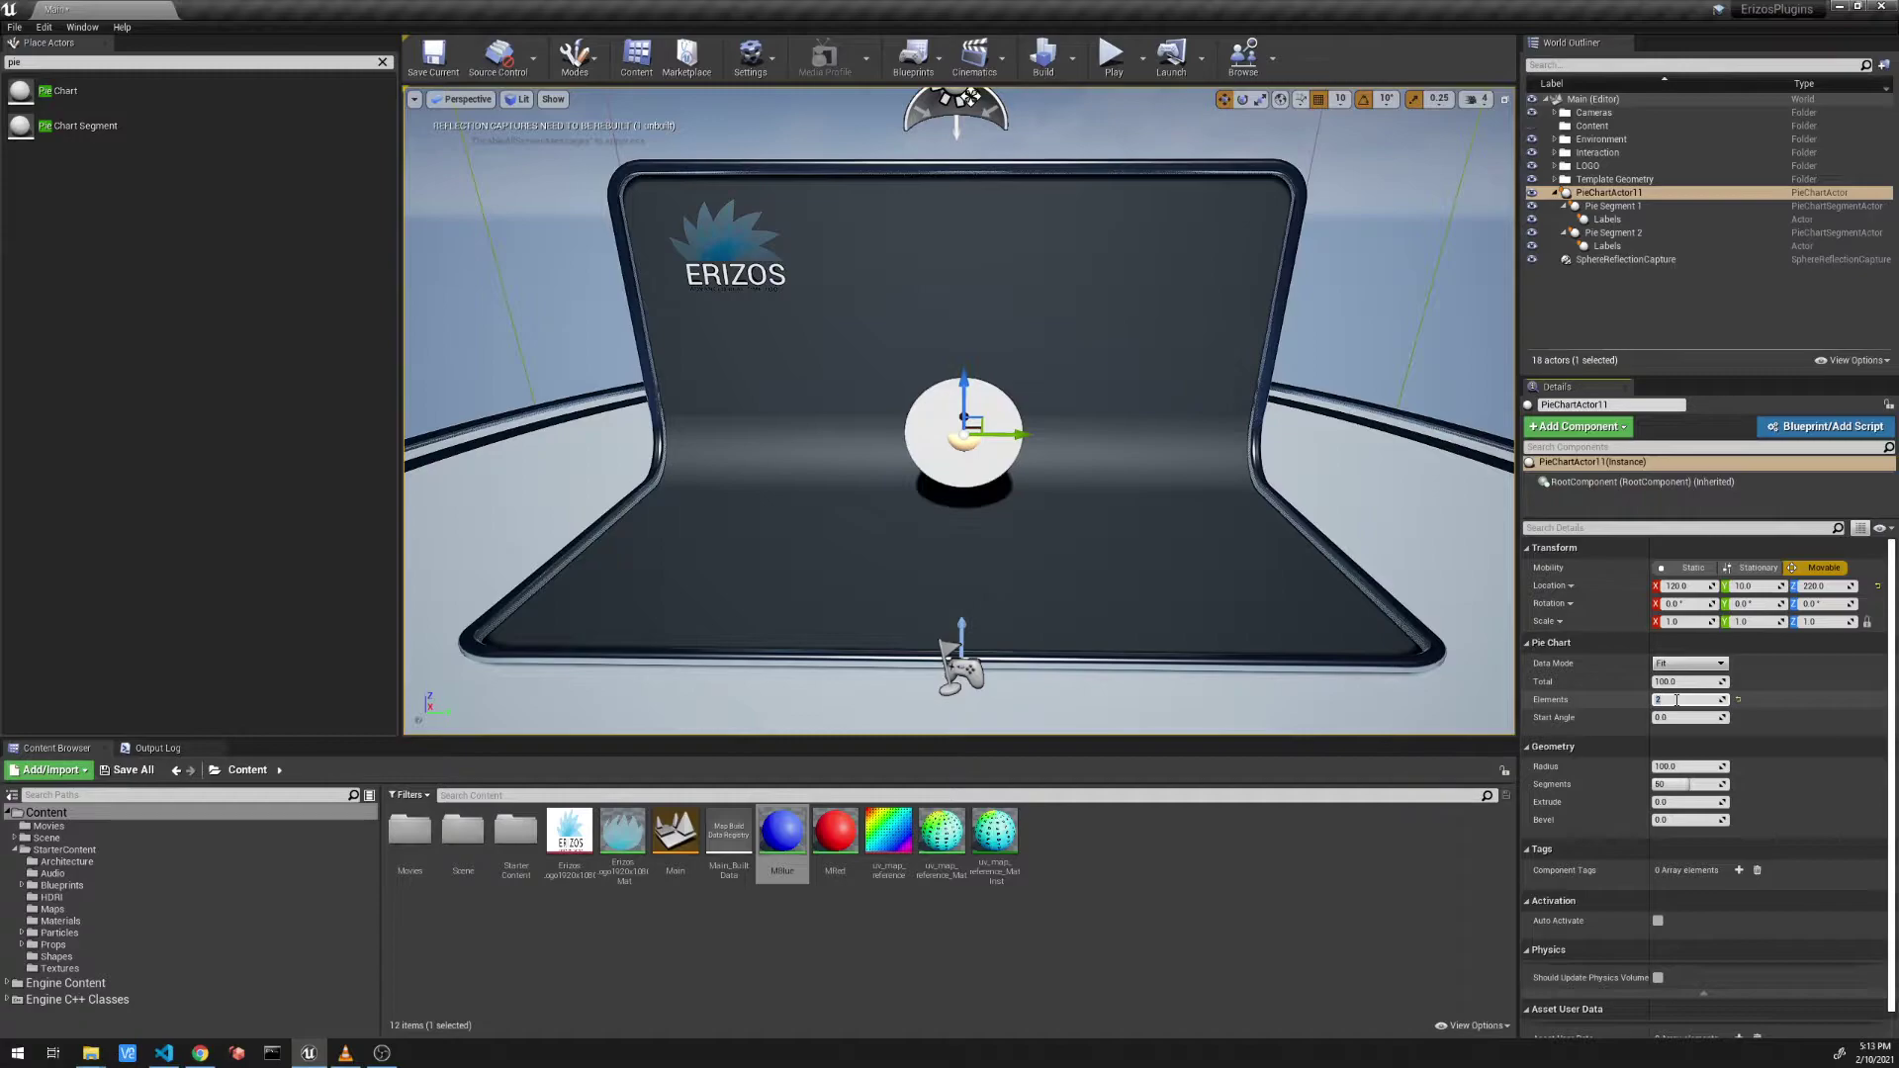
click(1594, 195)
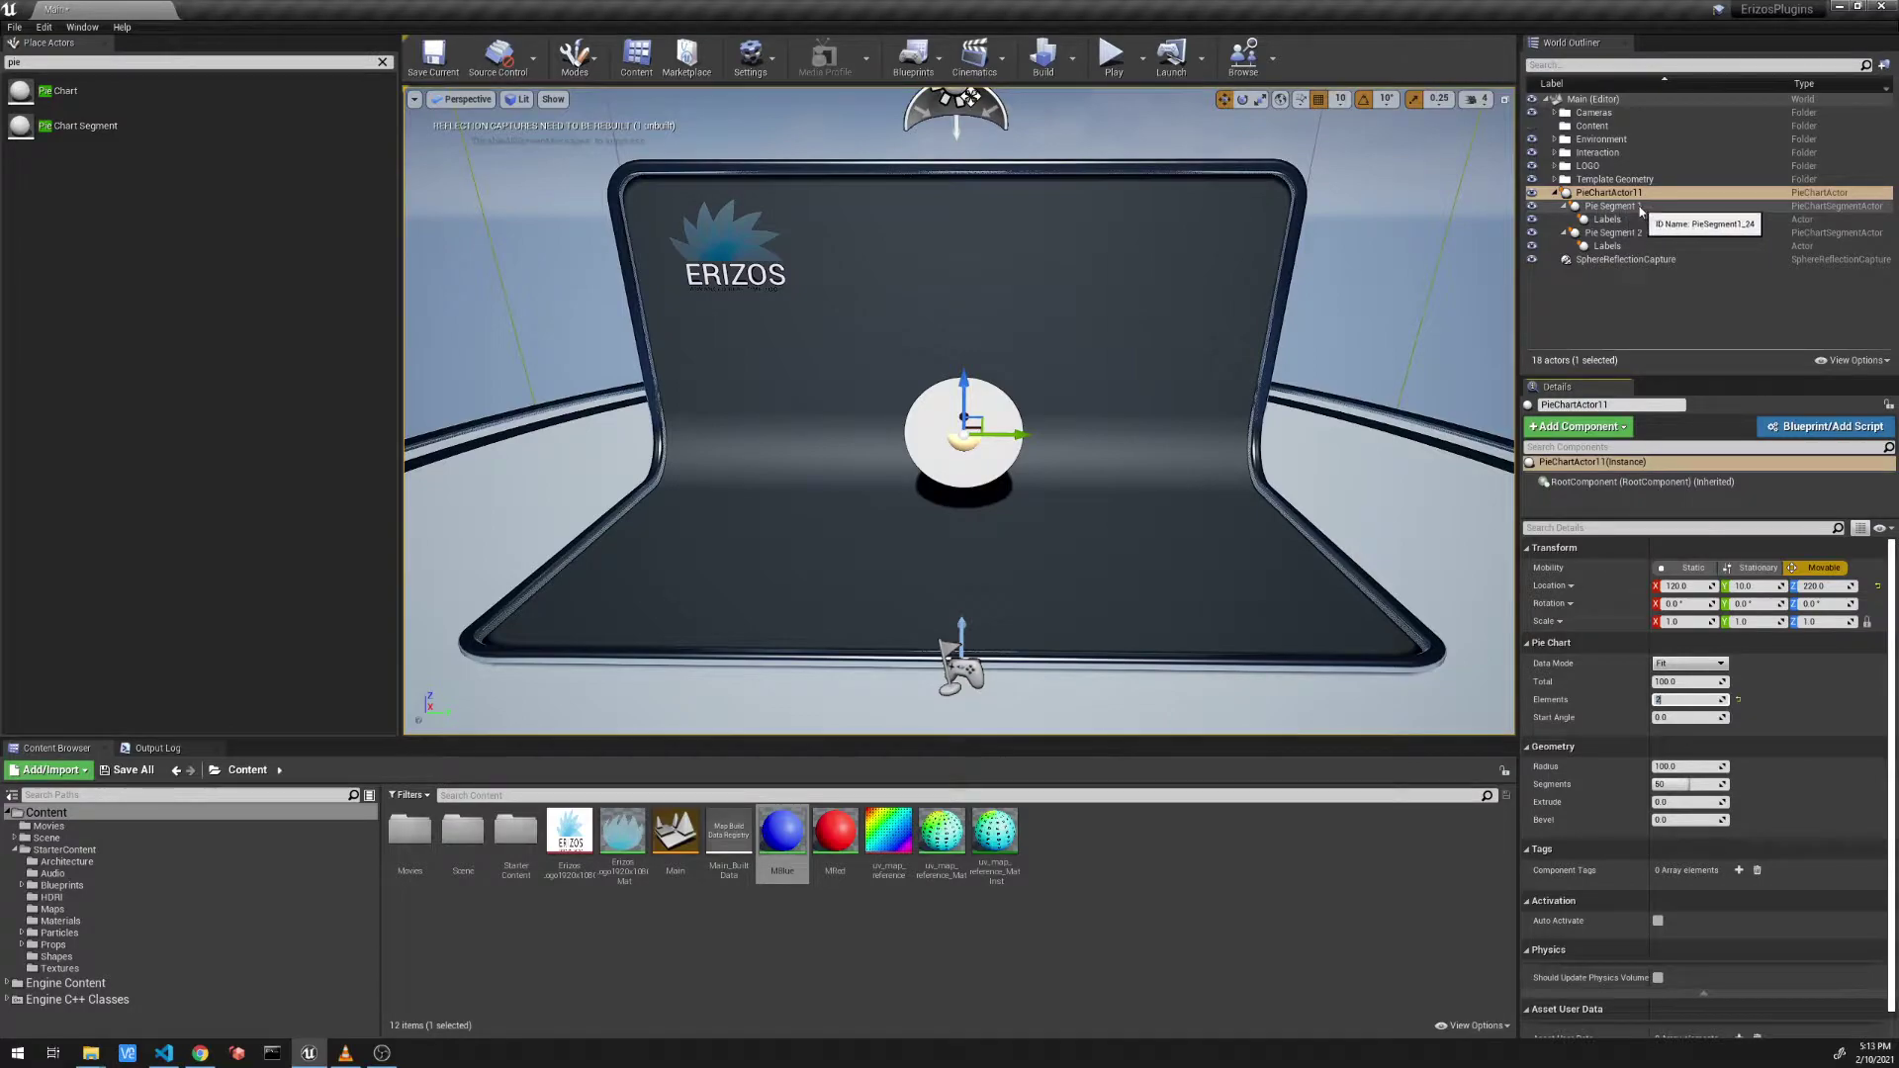
click(1564, 205)
click(1563, 218)
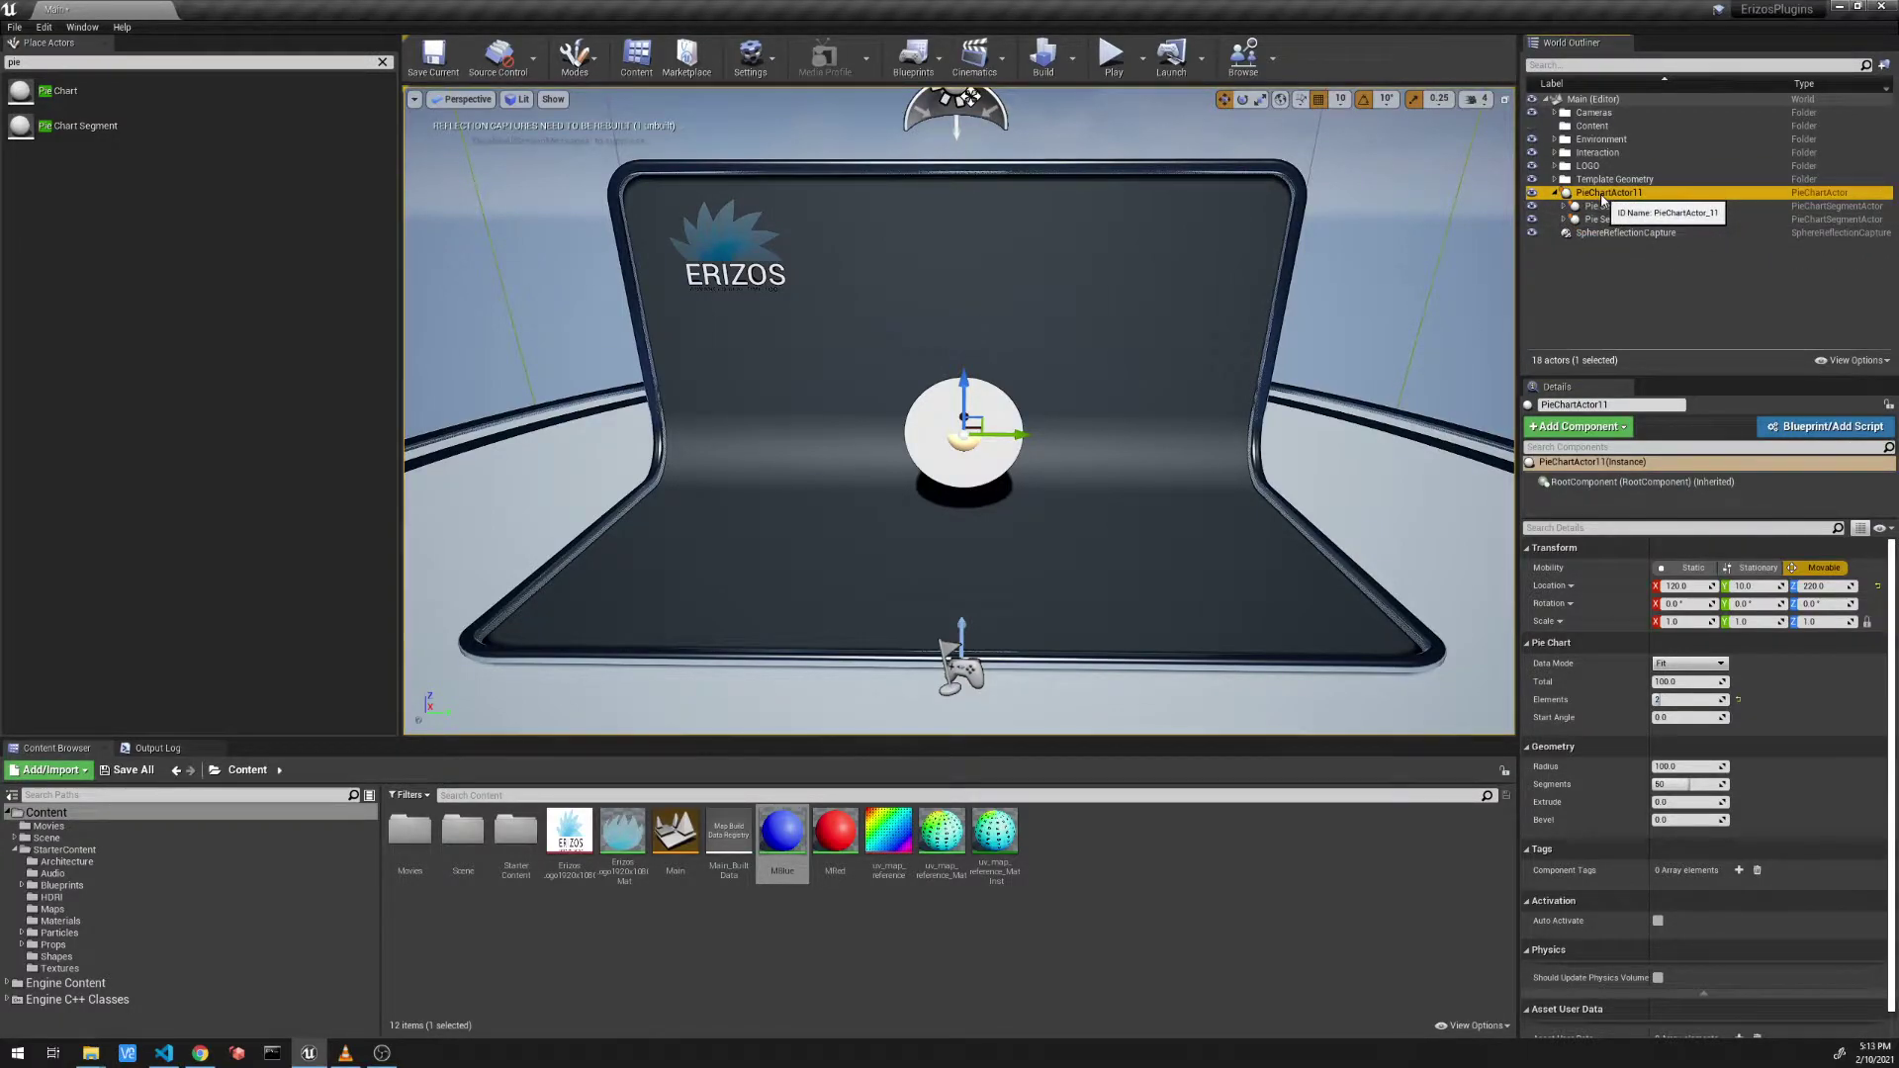
Step: Set the pie chart's number of elements to 3, collapse the new segment, and change the data mode to Percent
text(3)
key(Return)
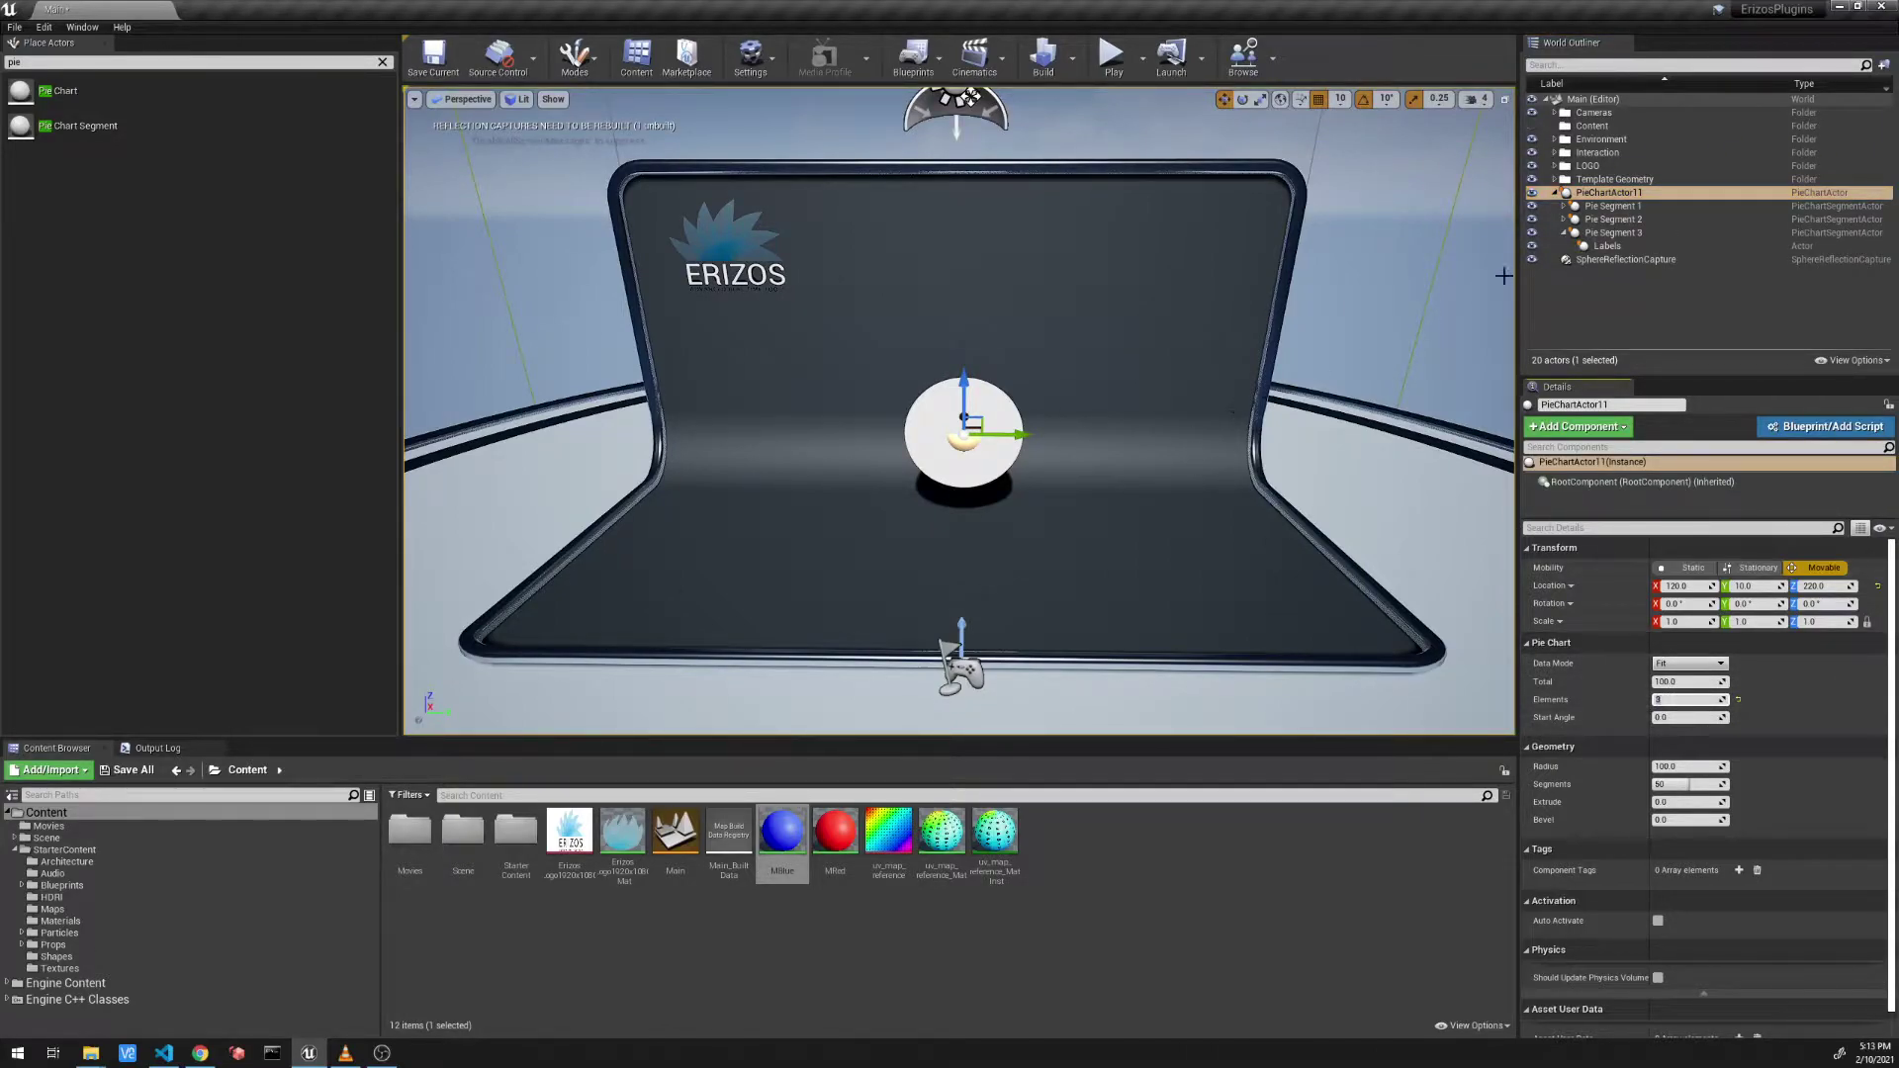
click(1563, 233)
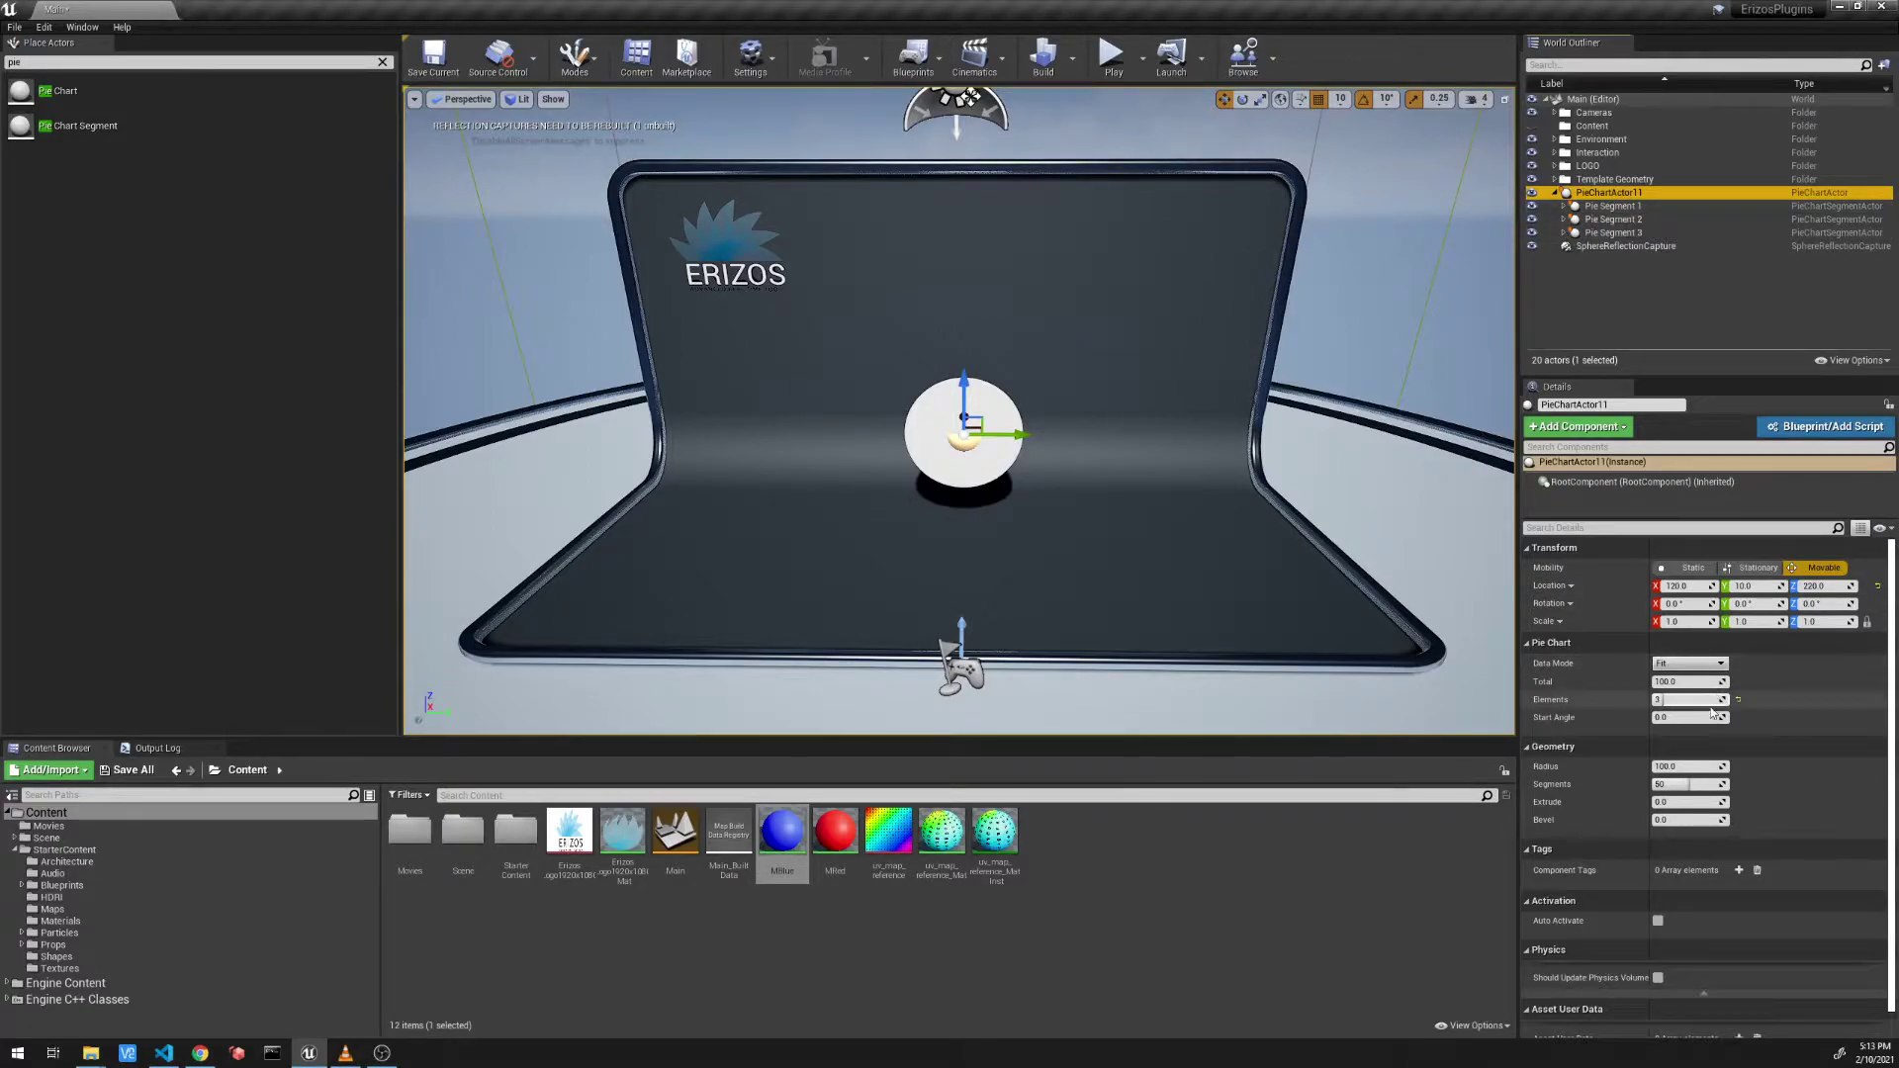
click(1661, 665)
click(1663, 675)
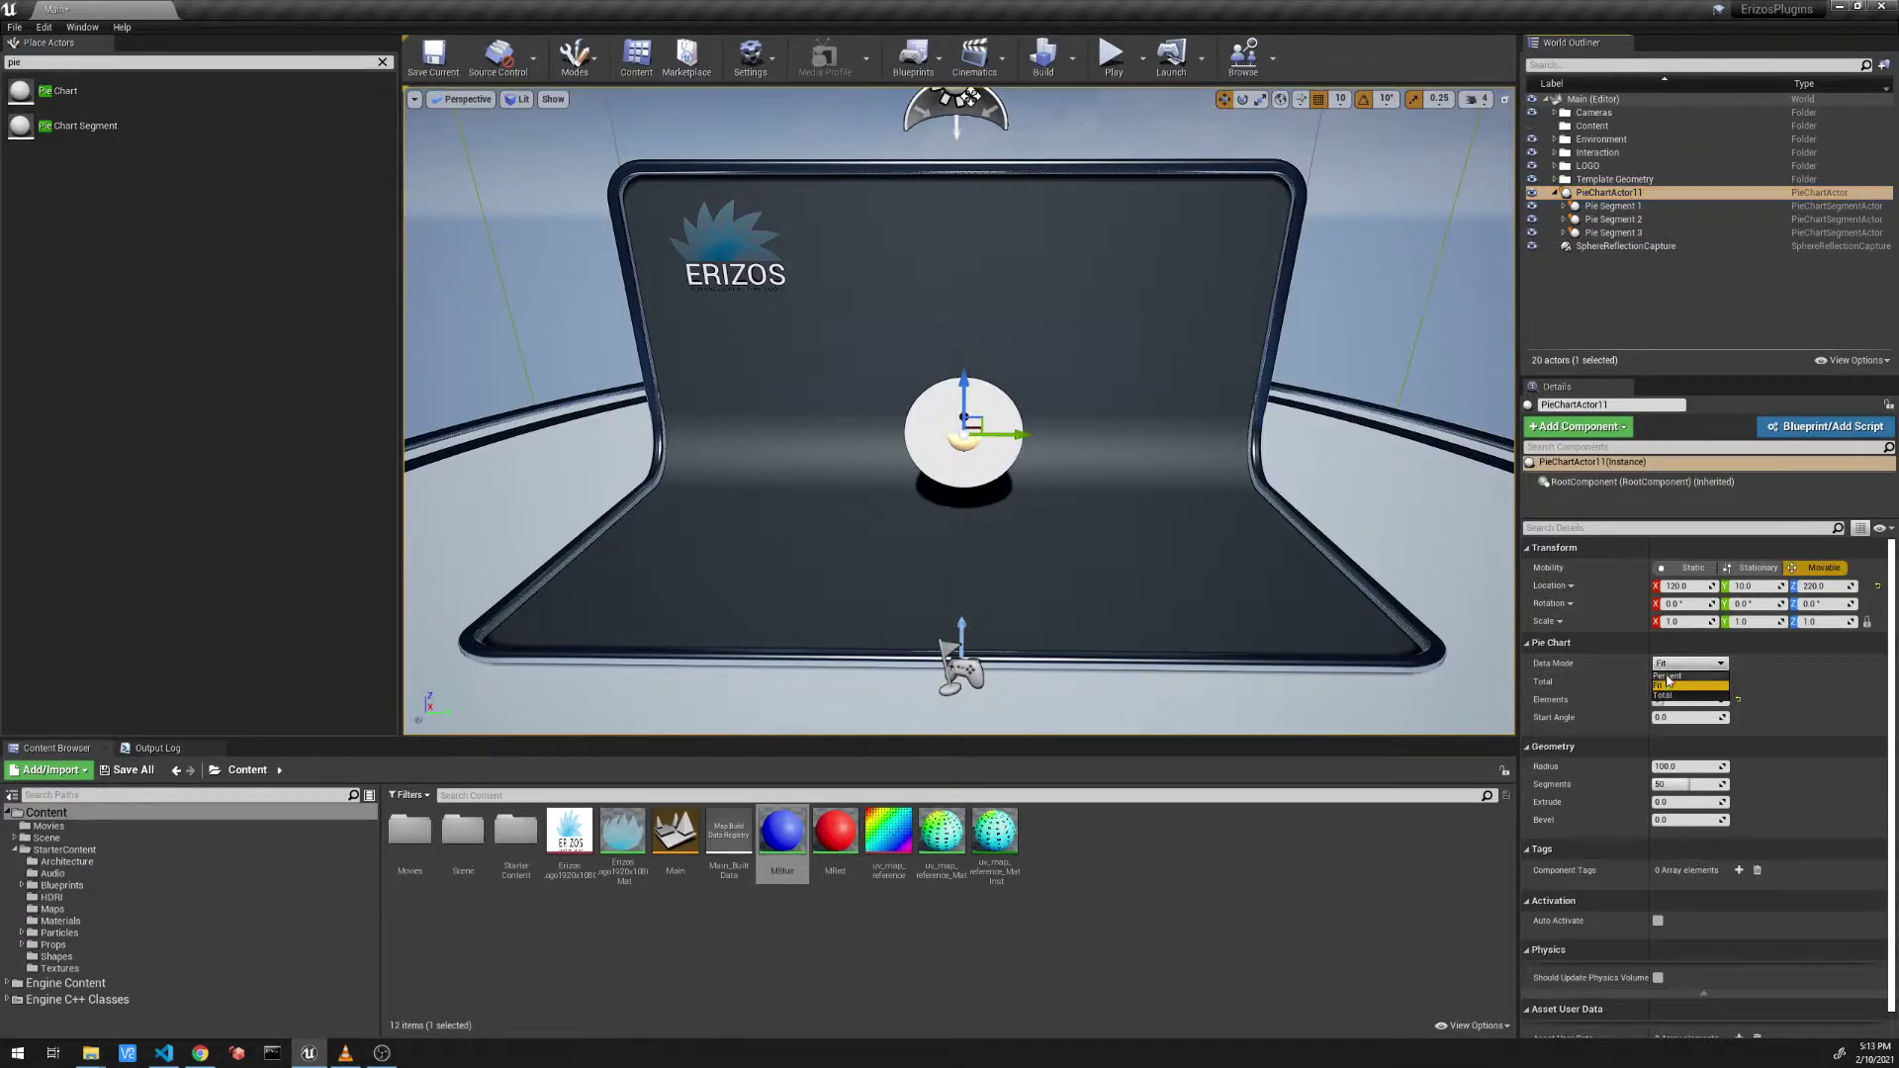
Step: Set Pie Segment 1's value to 50 and assign uv_map_reference_Mat as its front material
click(1620, 208)
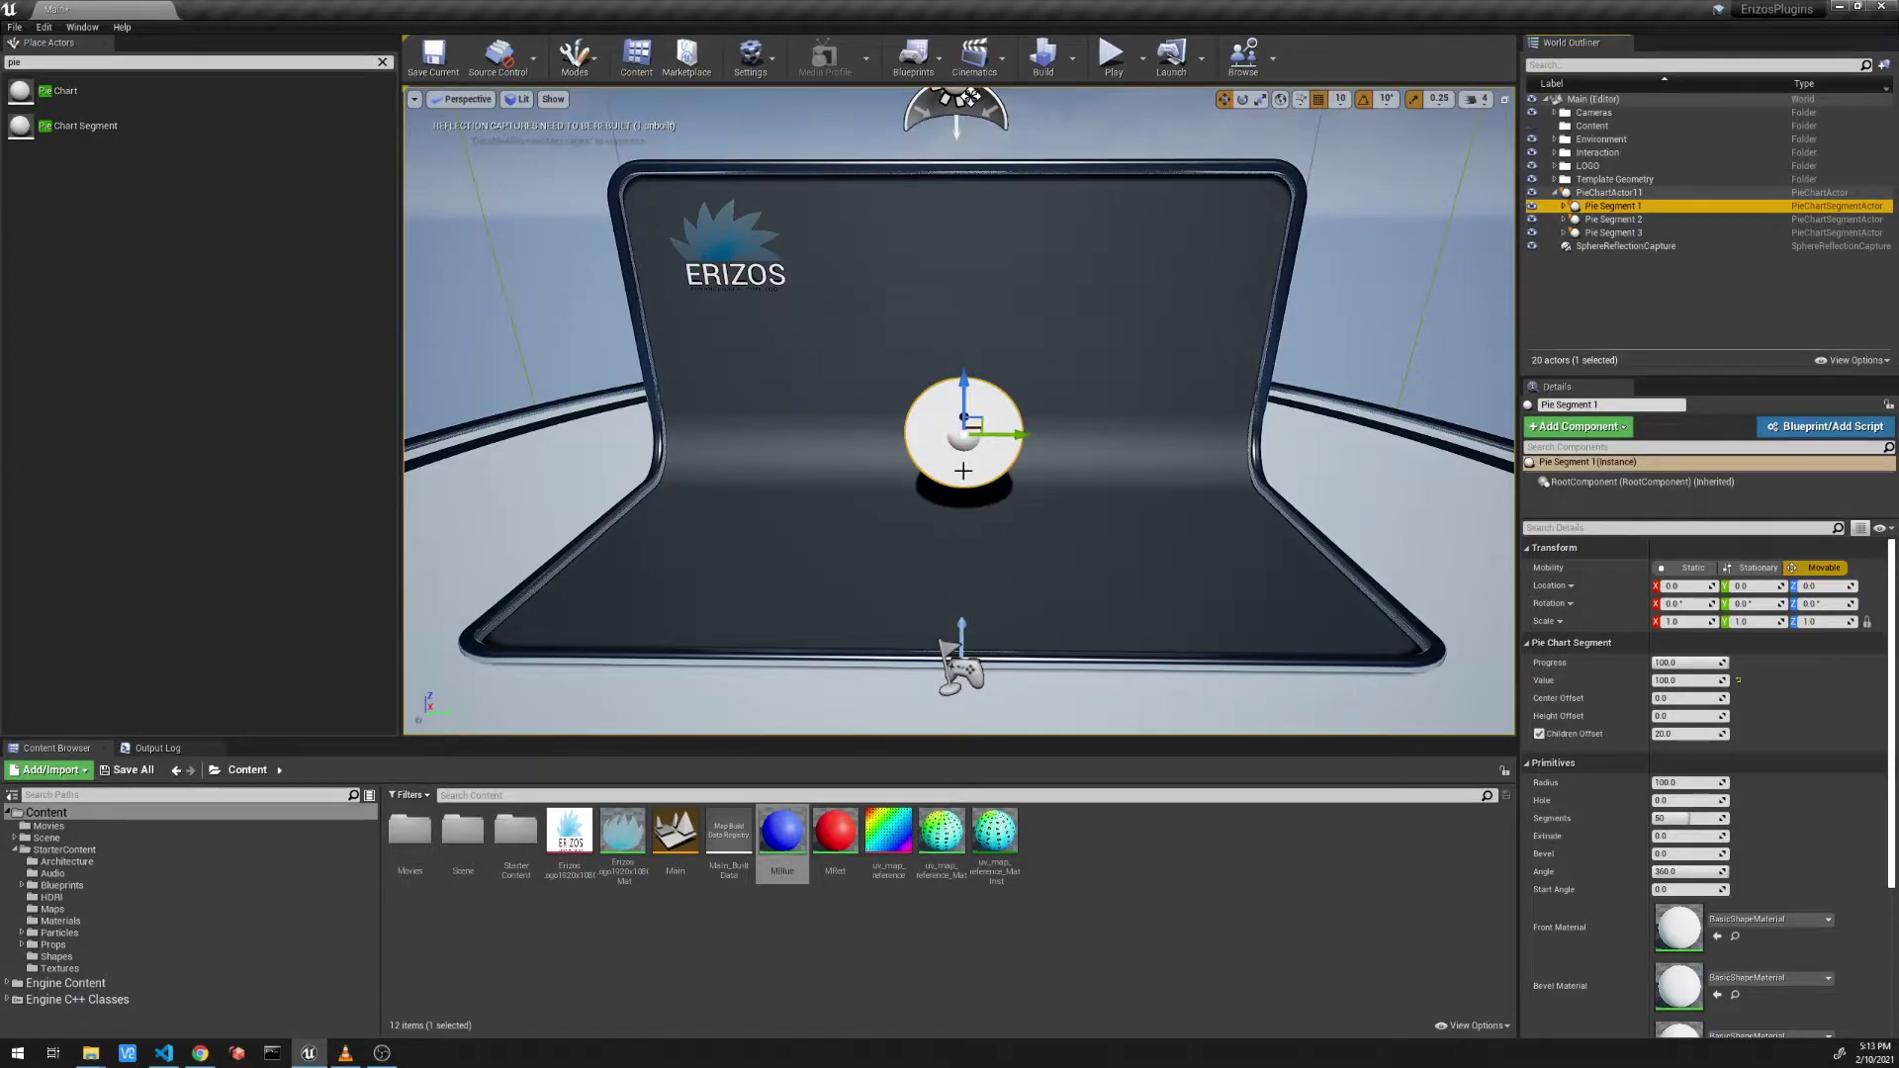
click(1680, 681)
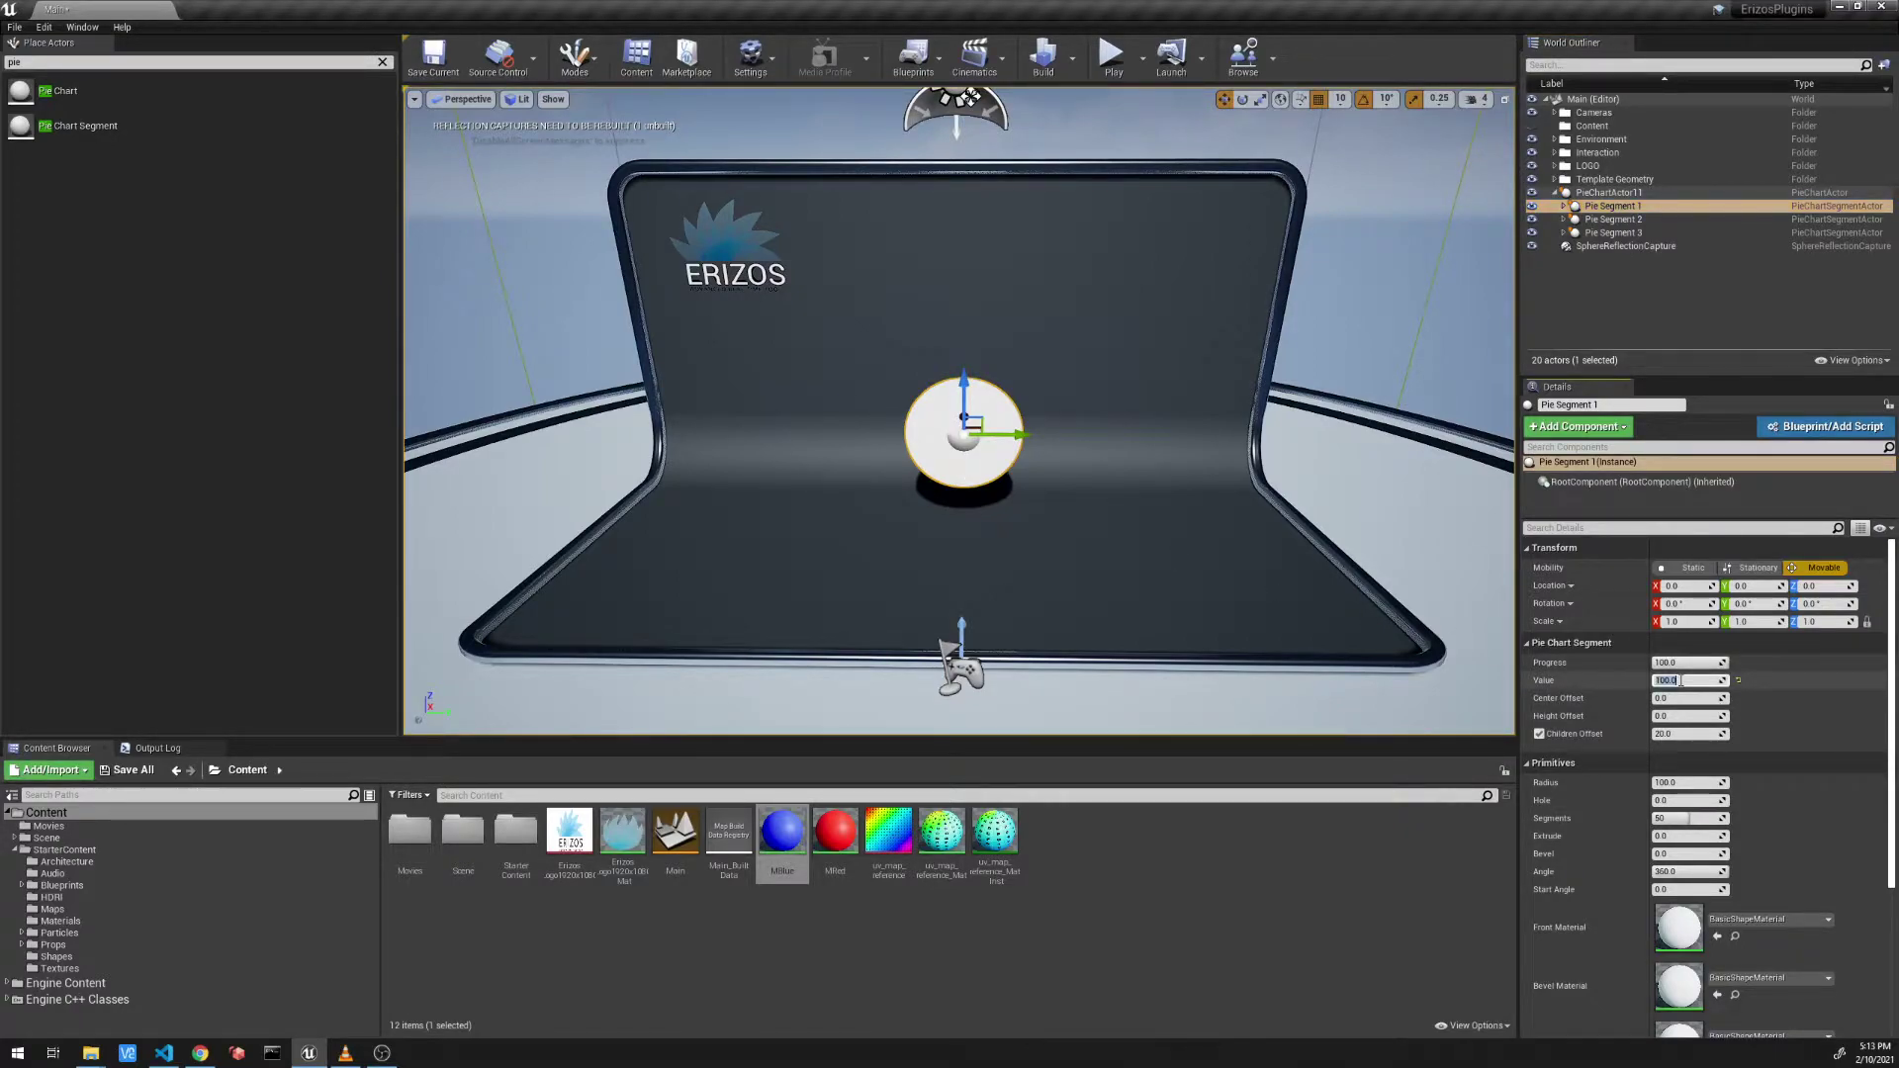
text(50)
key(Return)
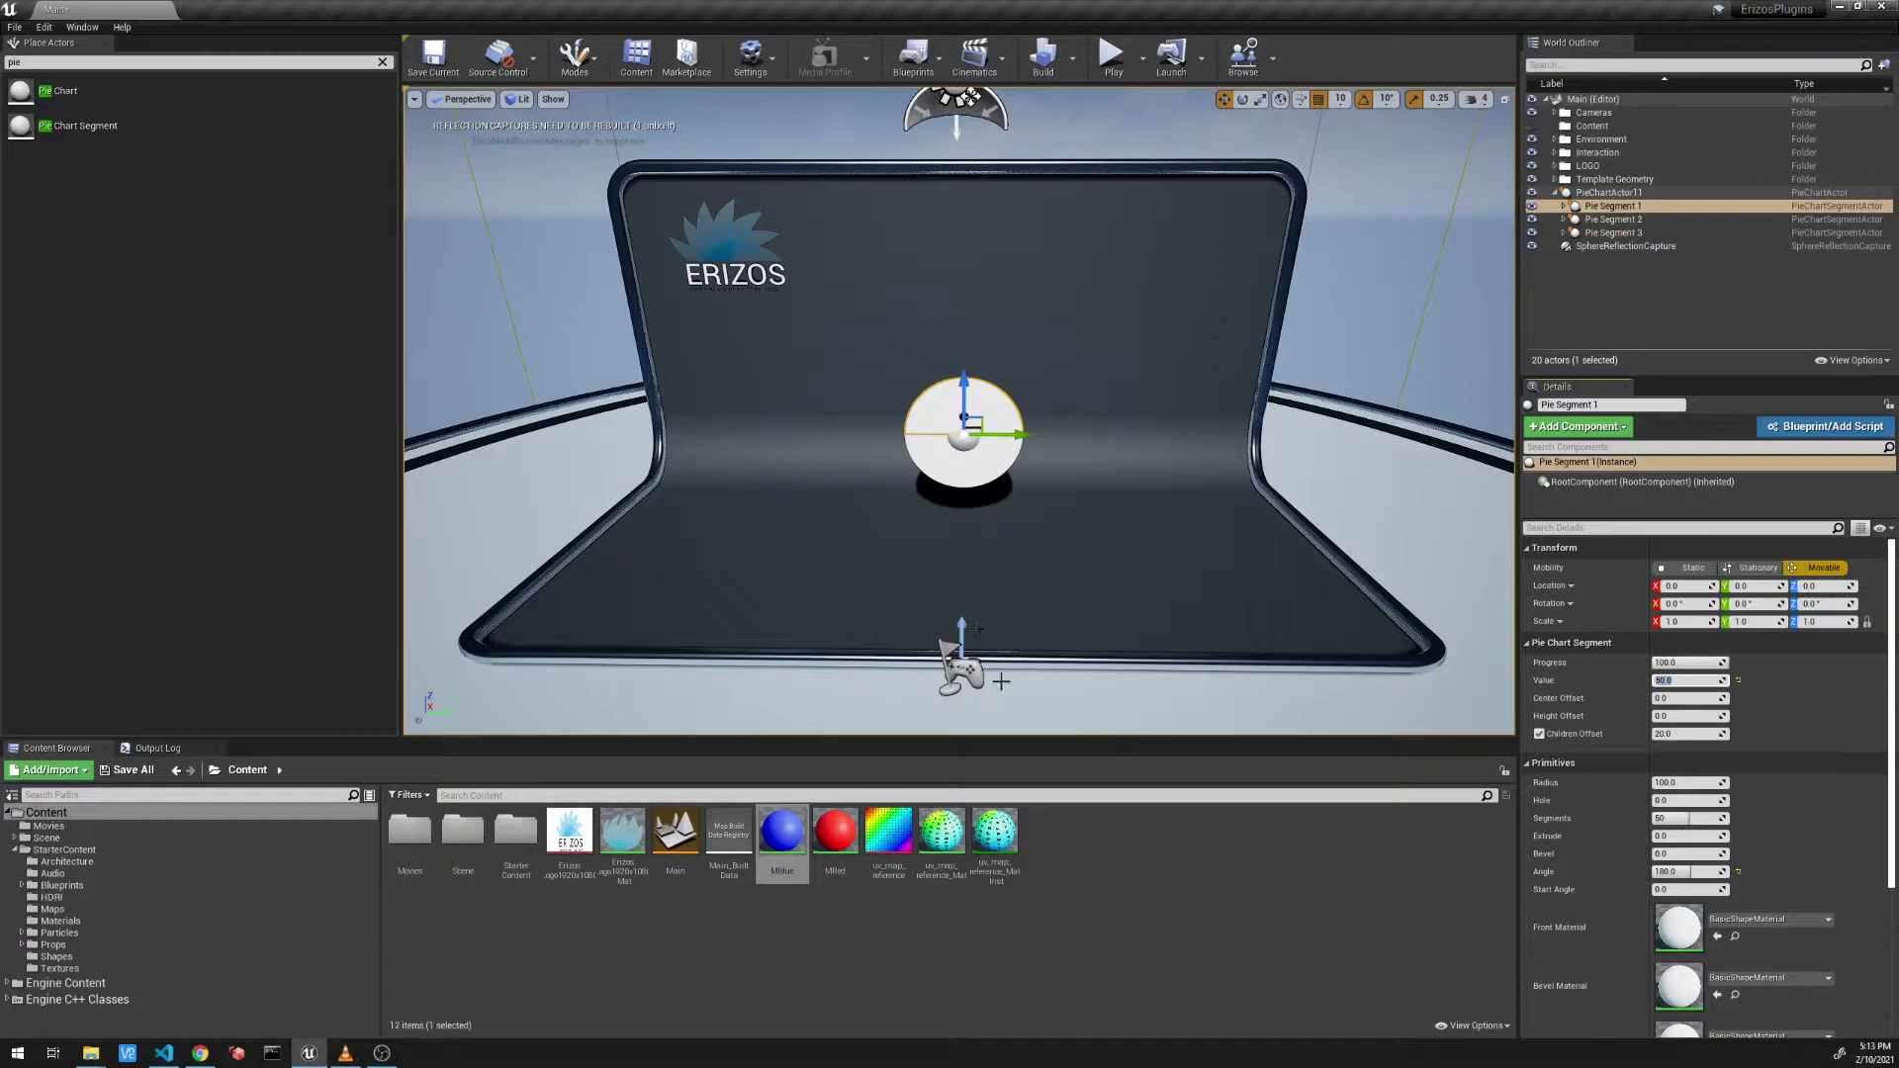
click(935, 827)
drag(934, 827, 1693, 929)
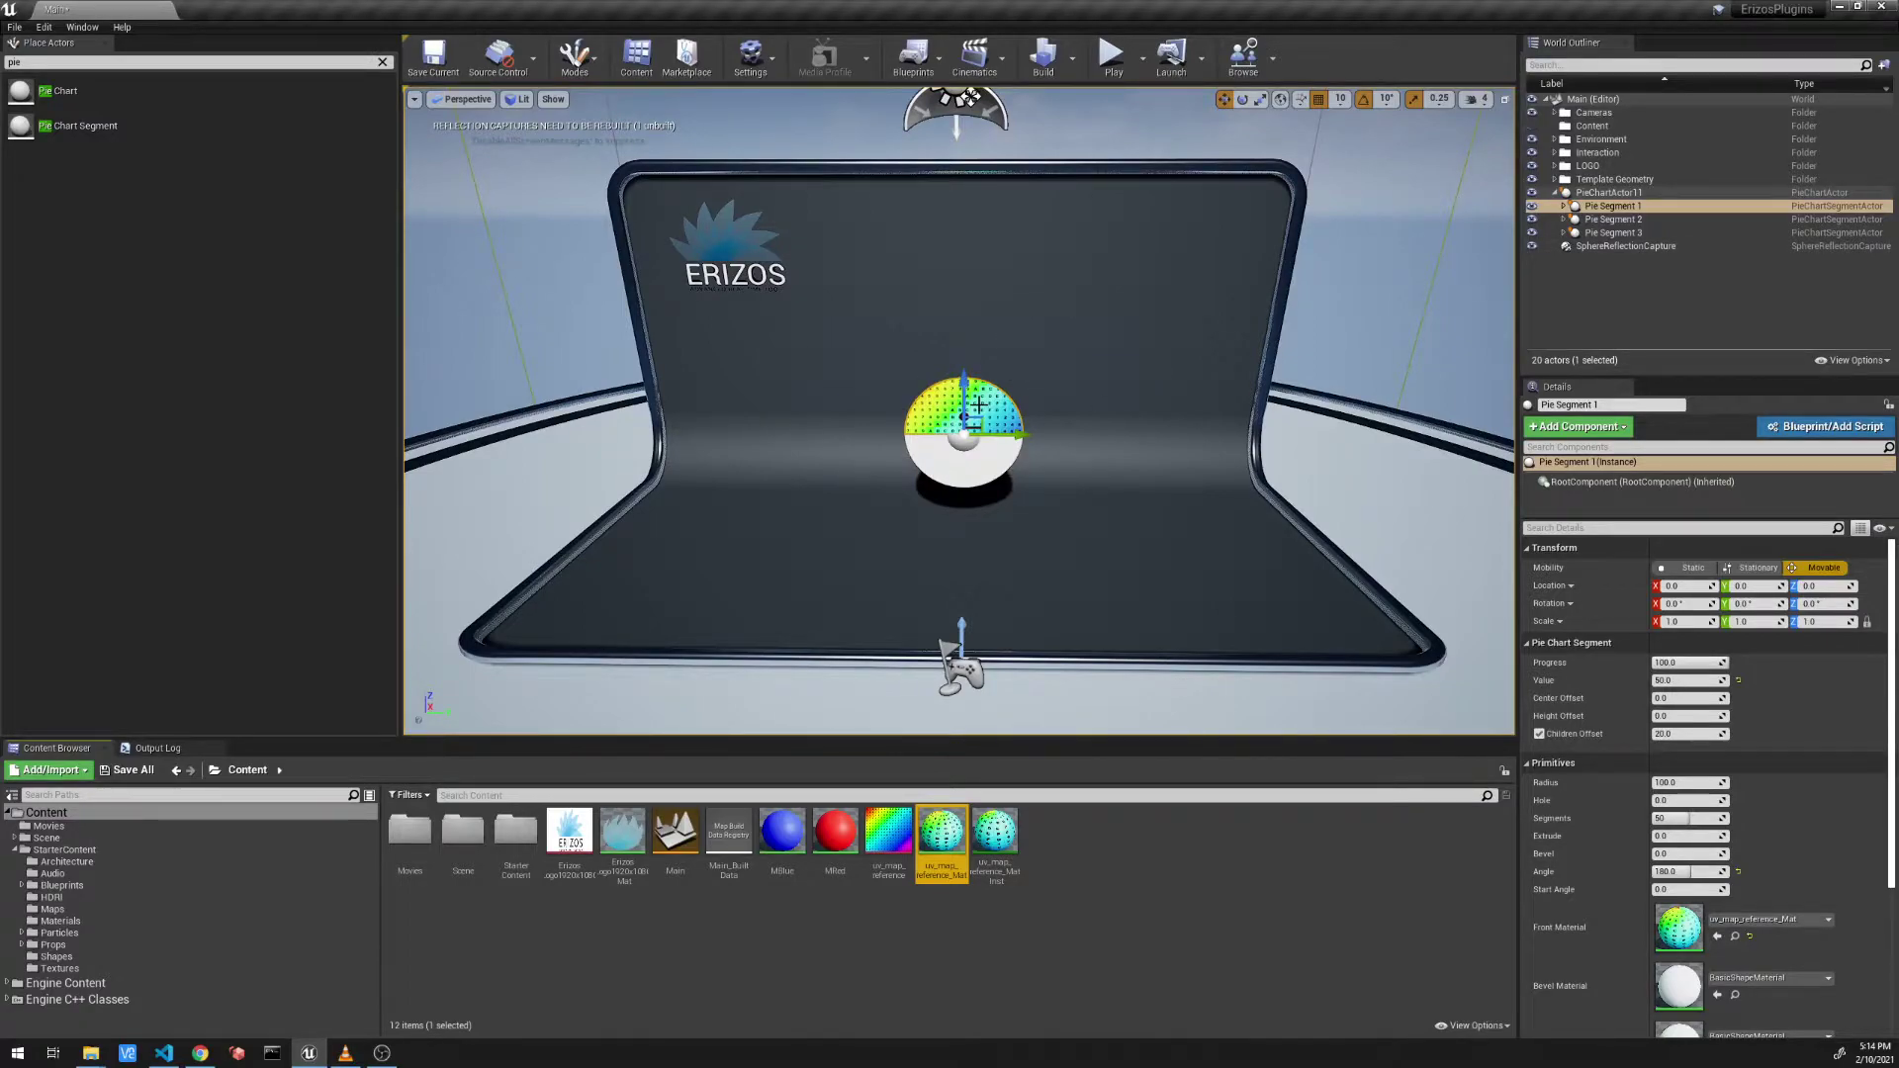
Step: Try a value of 25 on Pie Segment 1 and restore it to 50
click(1671, 680)
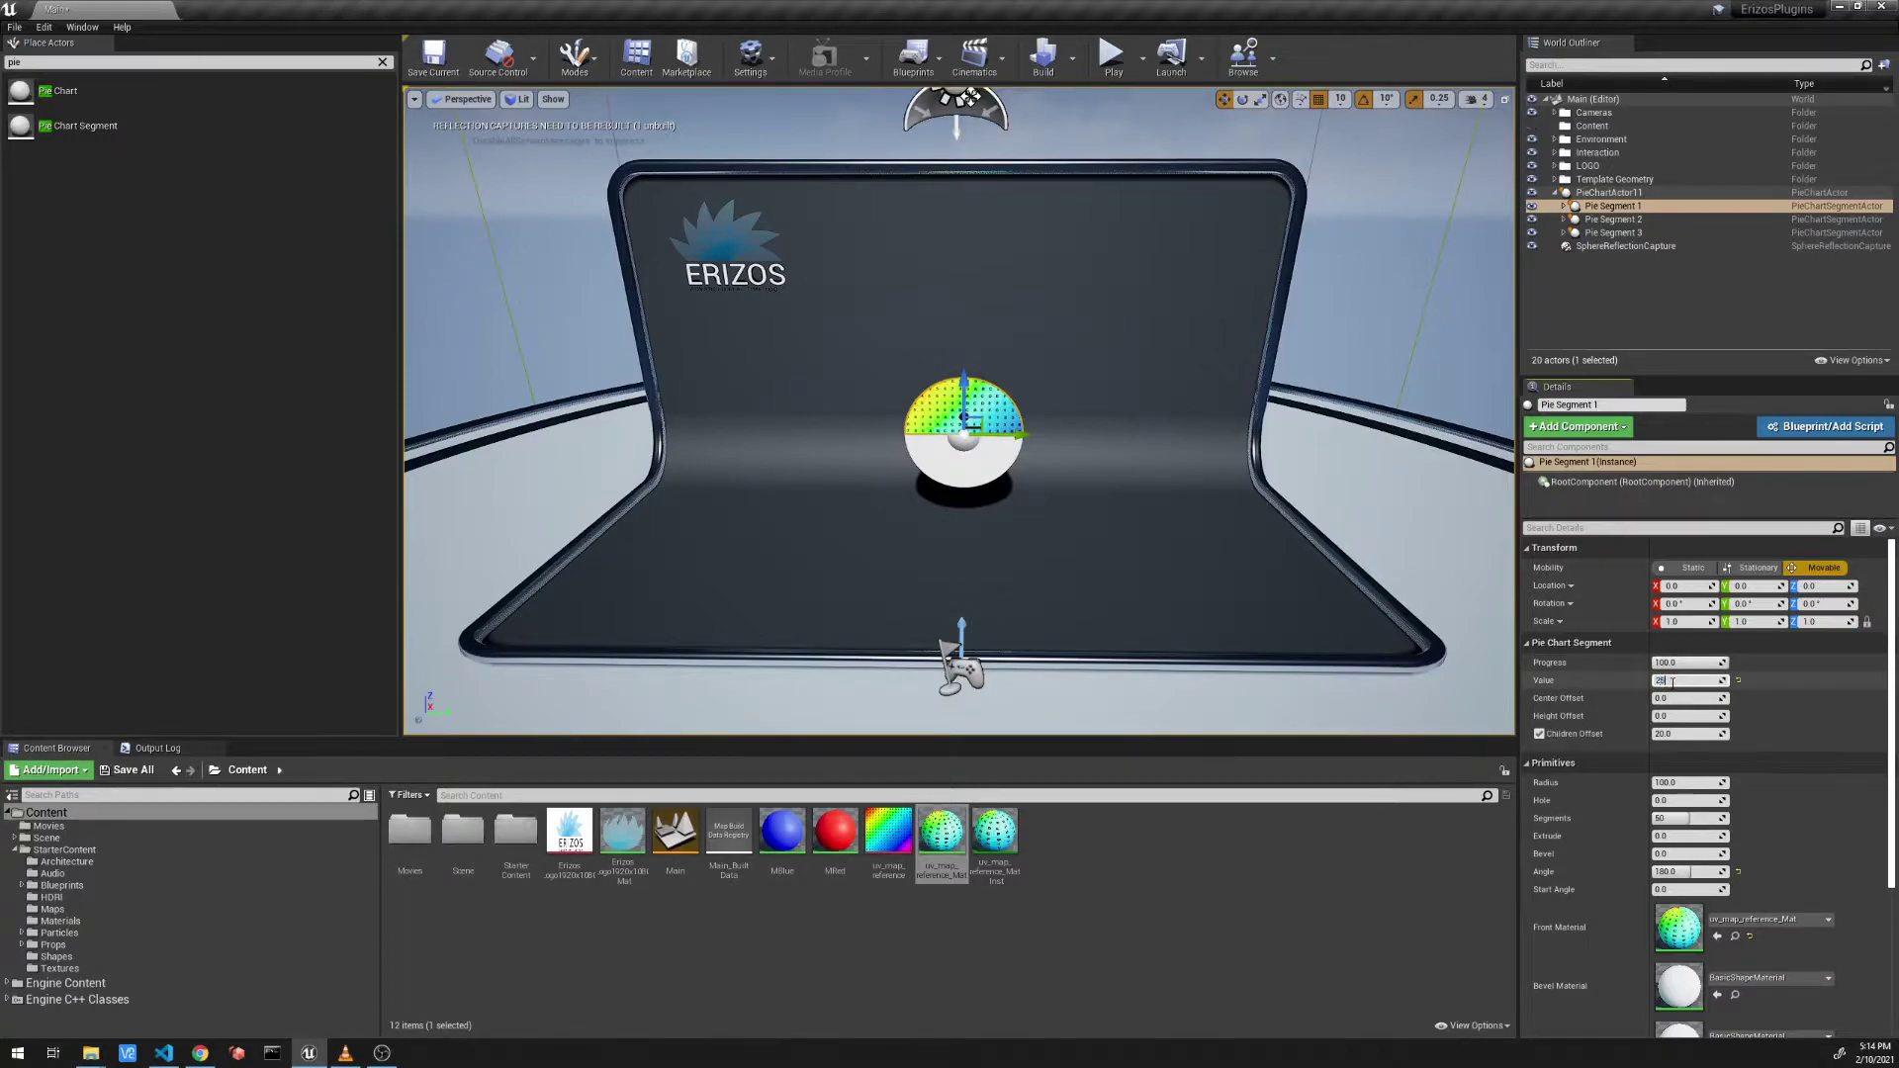
key(Return)
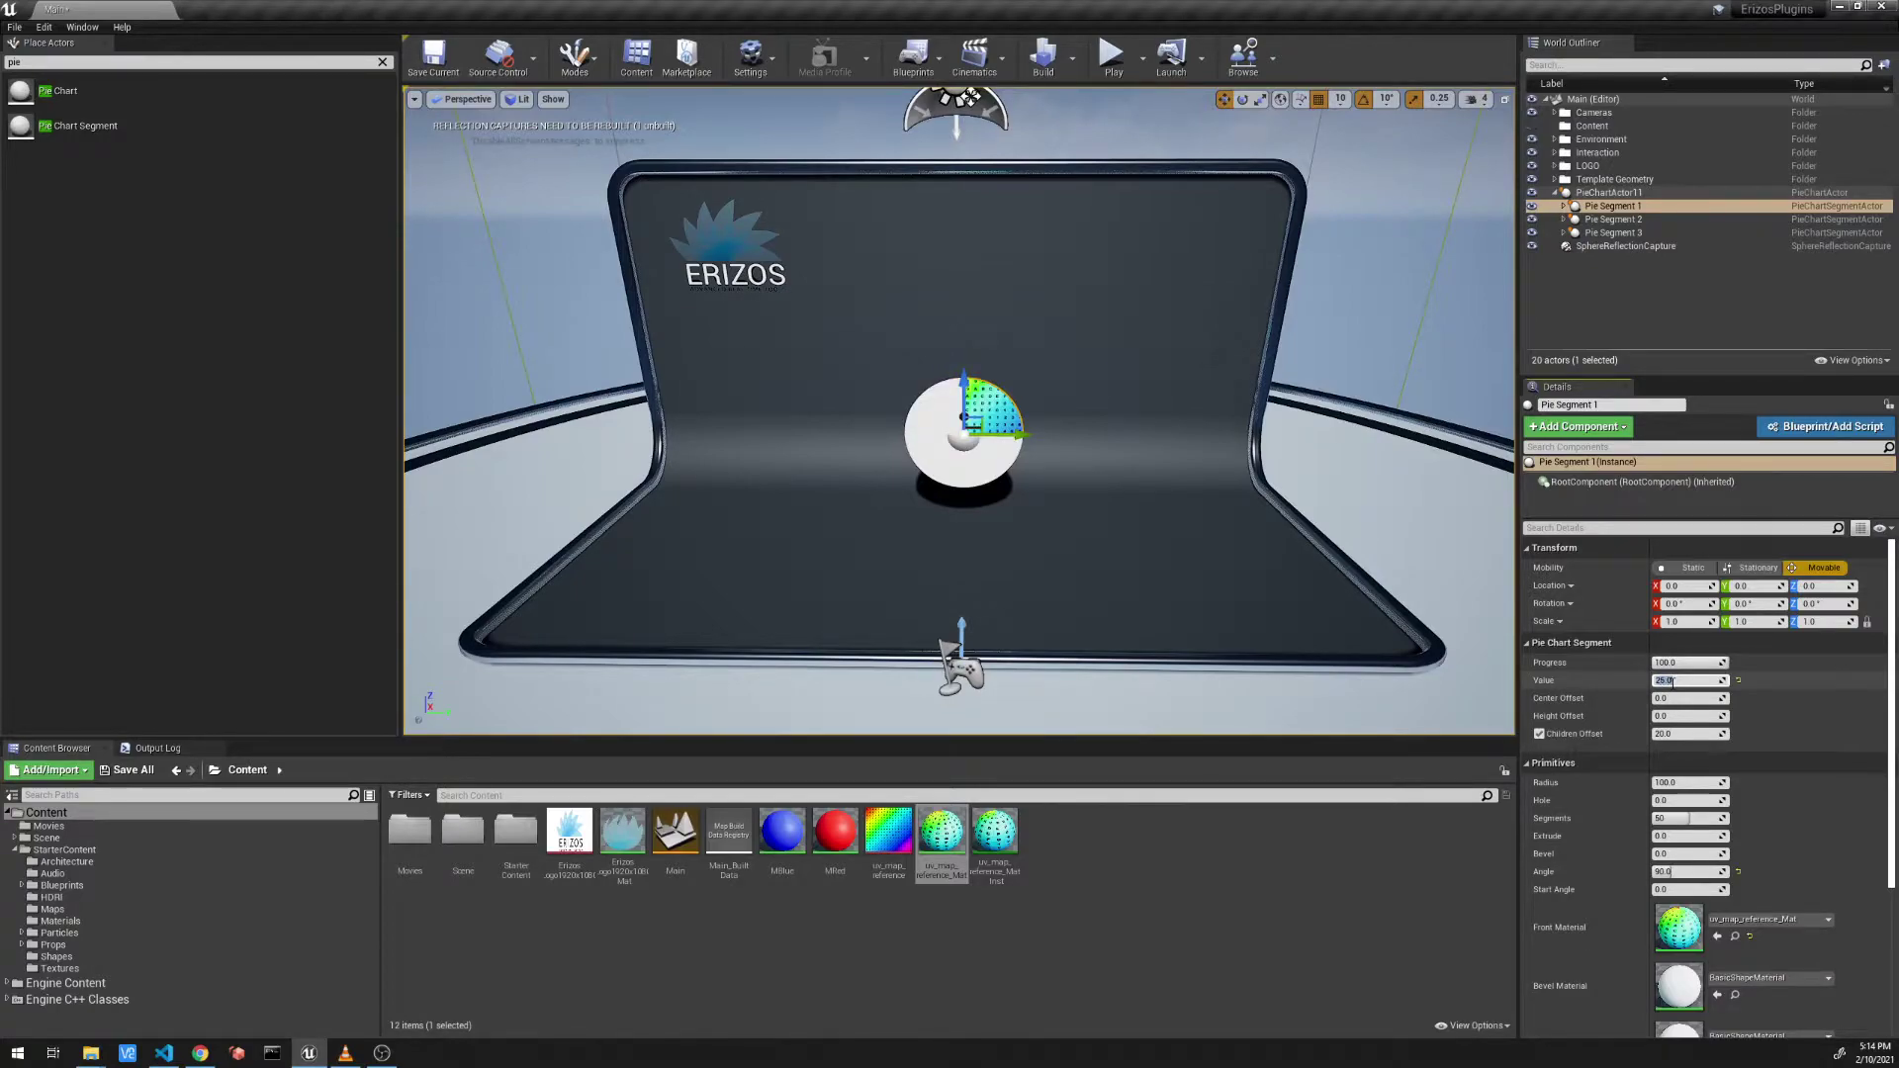
text(50)
key(Return)
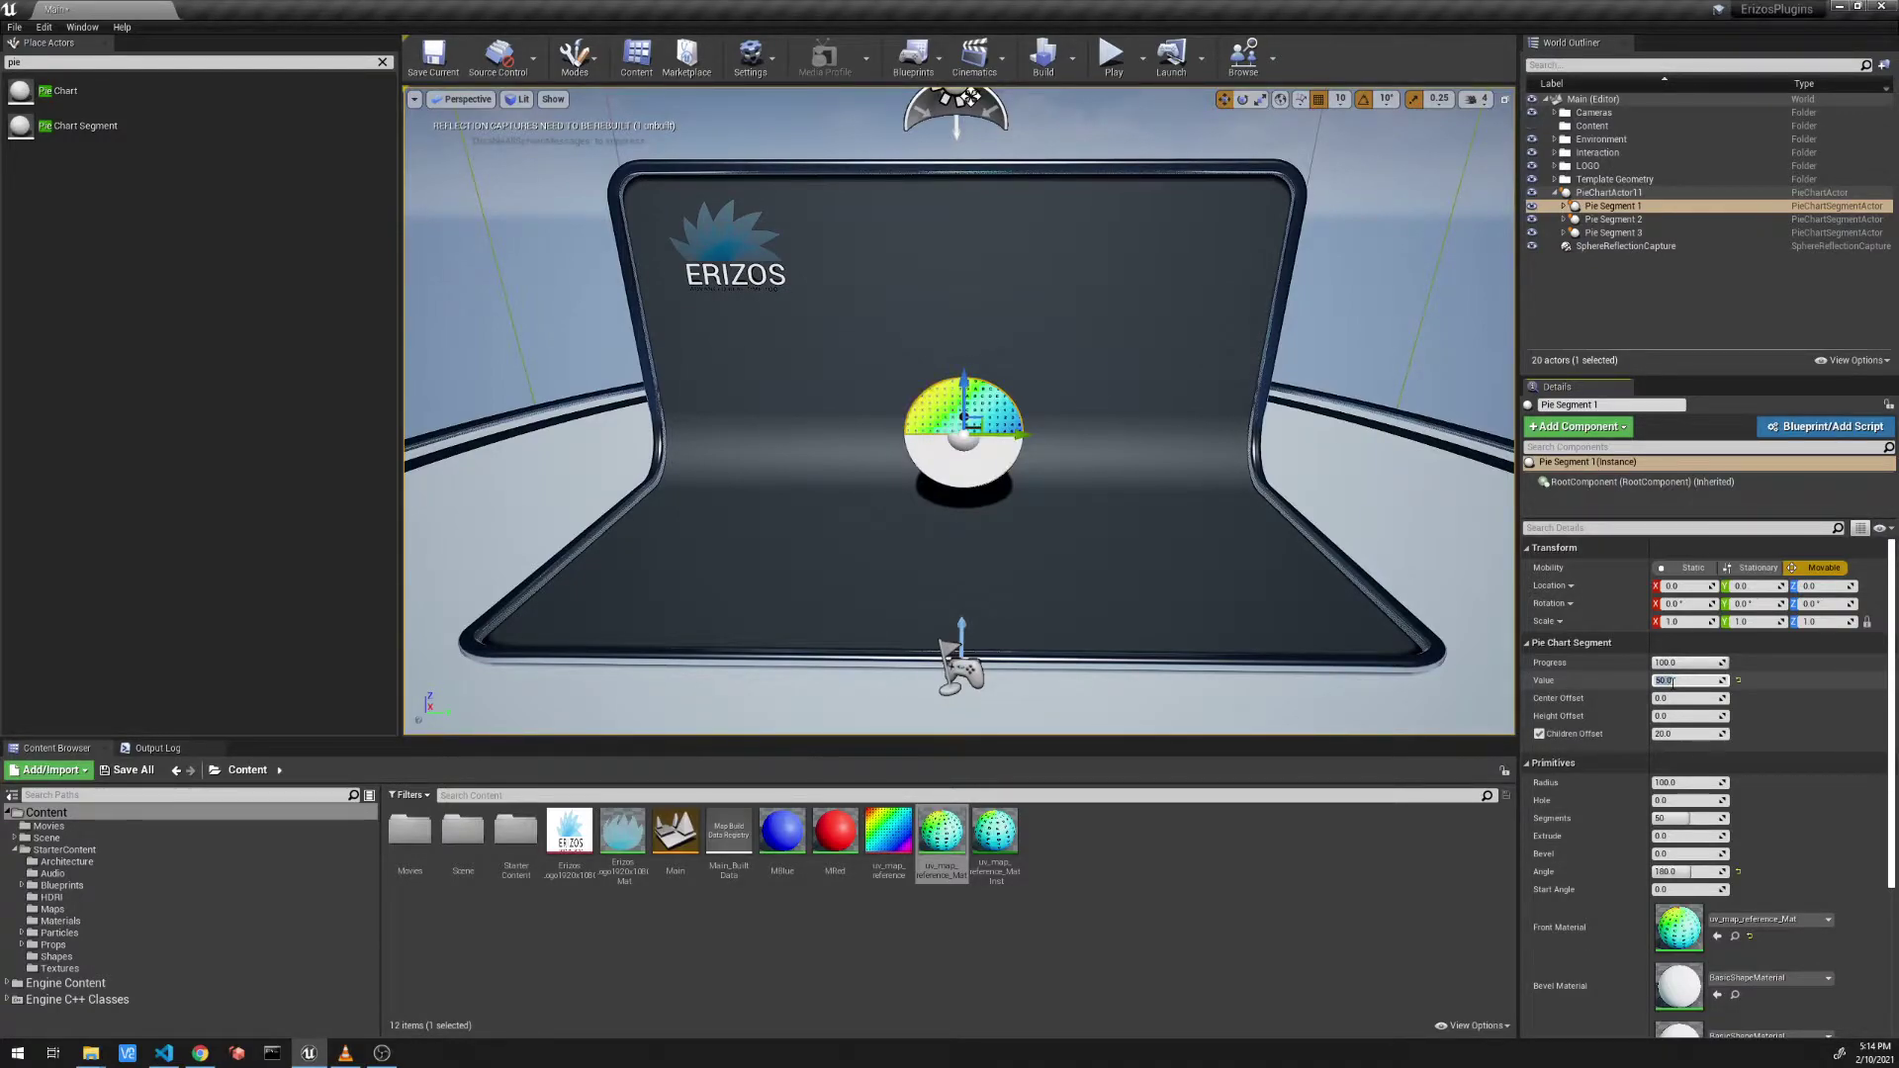
Step: Set Pie Segment 2's value to 25 and assign the red MRed material to its front
click(1629, 227)
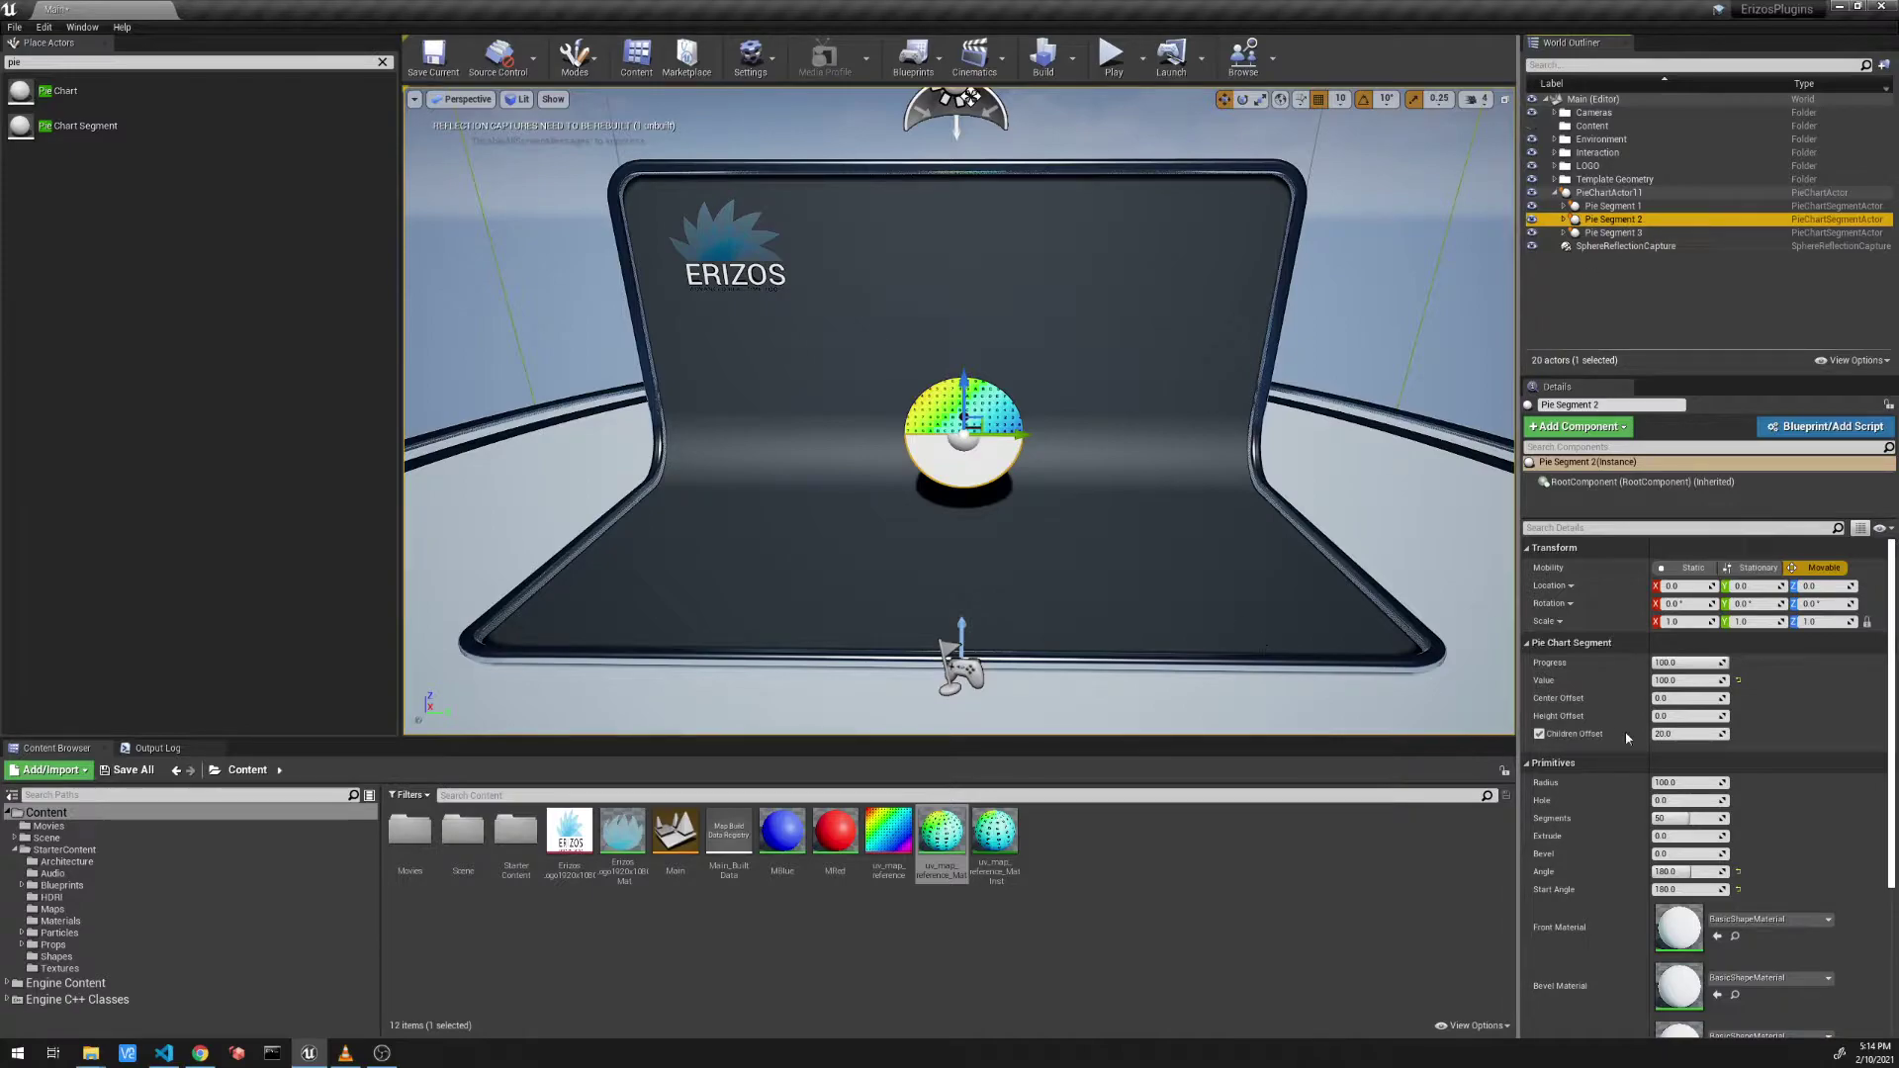
click(1661, 680)
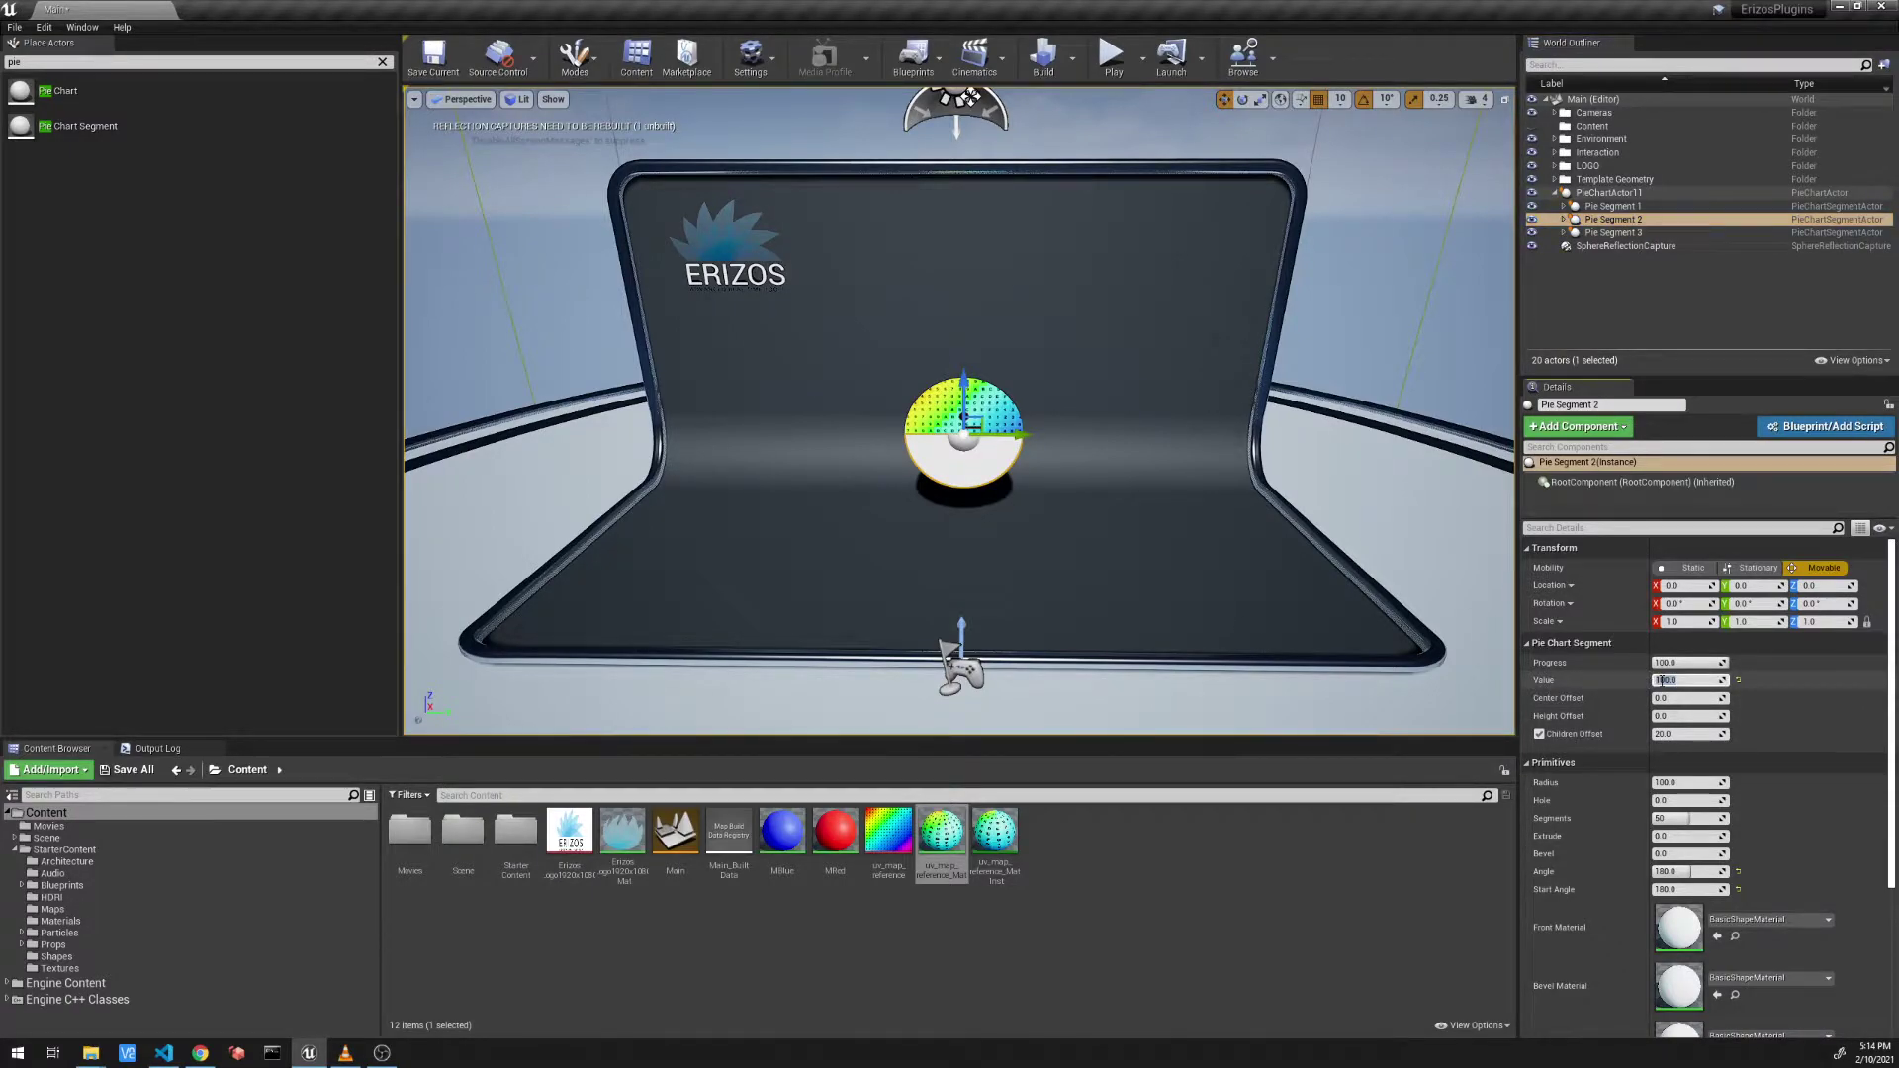
text(25)
key(Return)
drag(834, 832, 1693, 929)
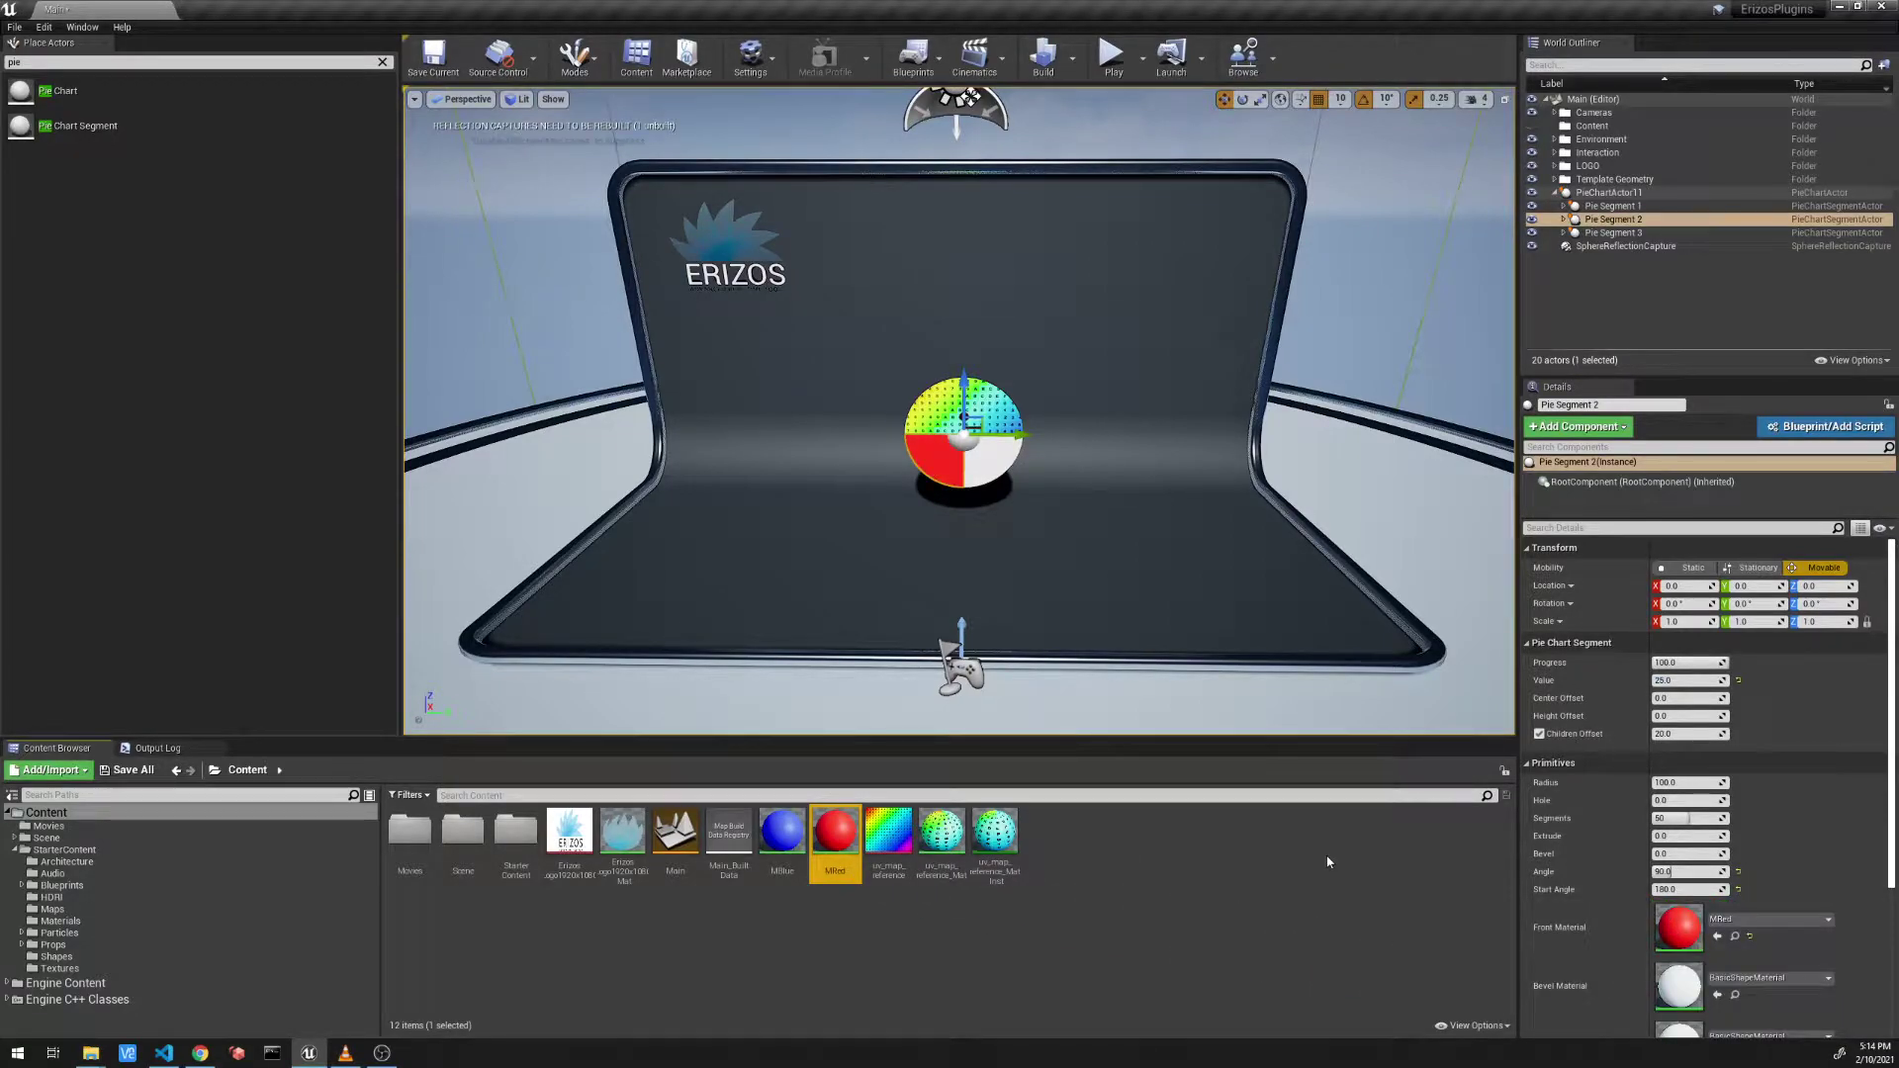
Step: Set Pie Segment 3's value to 25 and assign the blue MBlue material to its front
click(1642, 233)
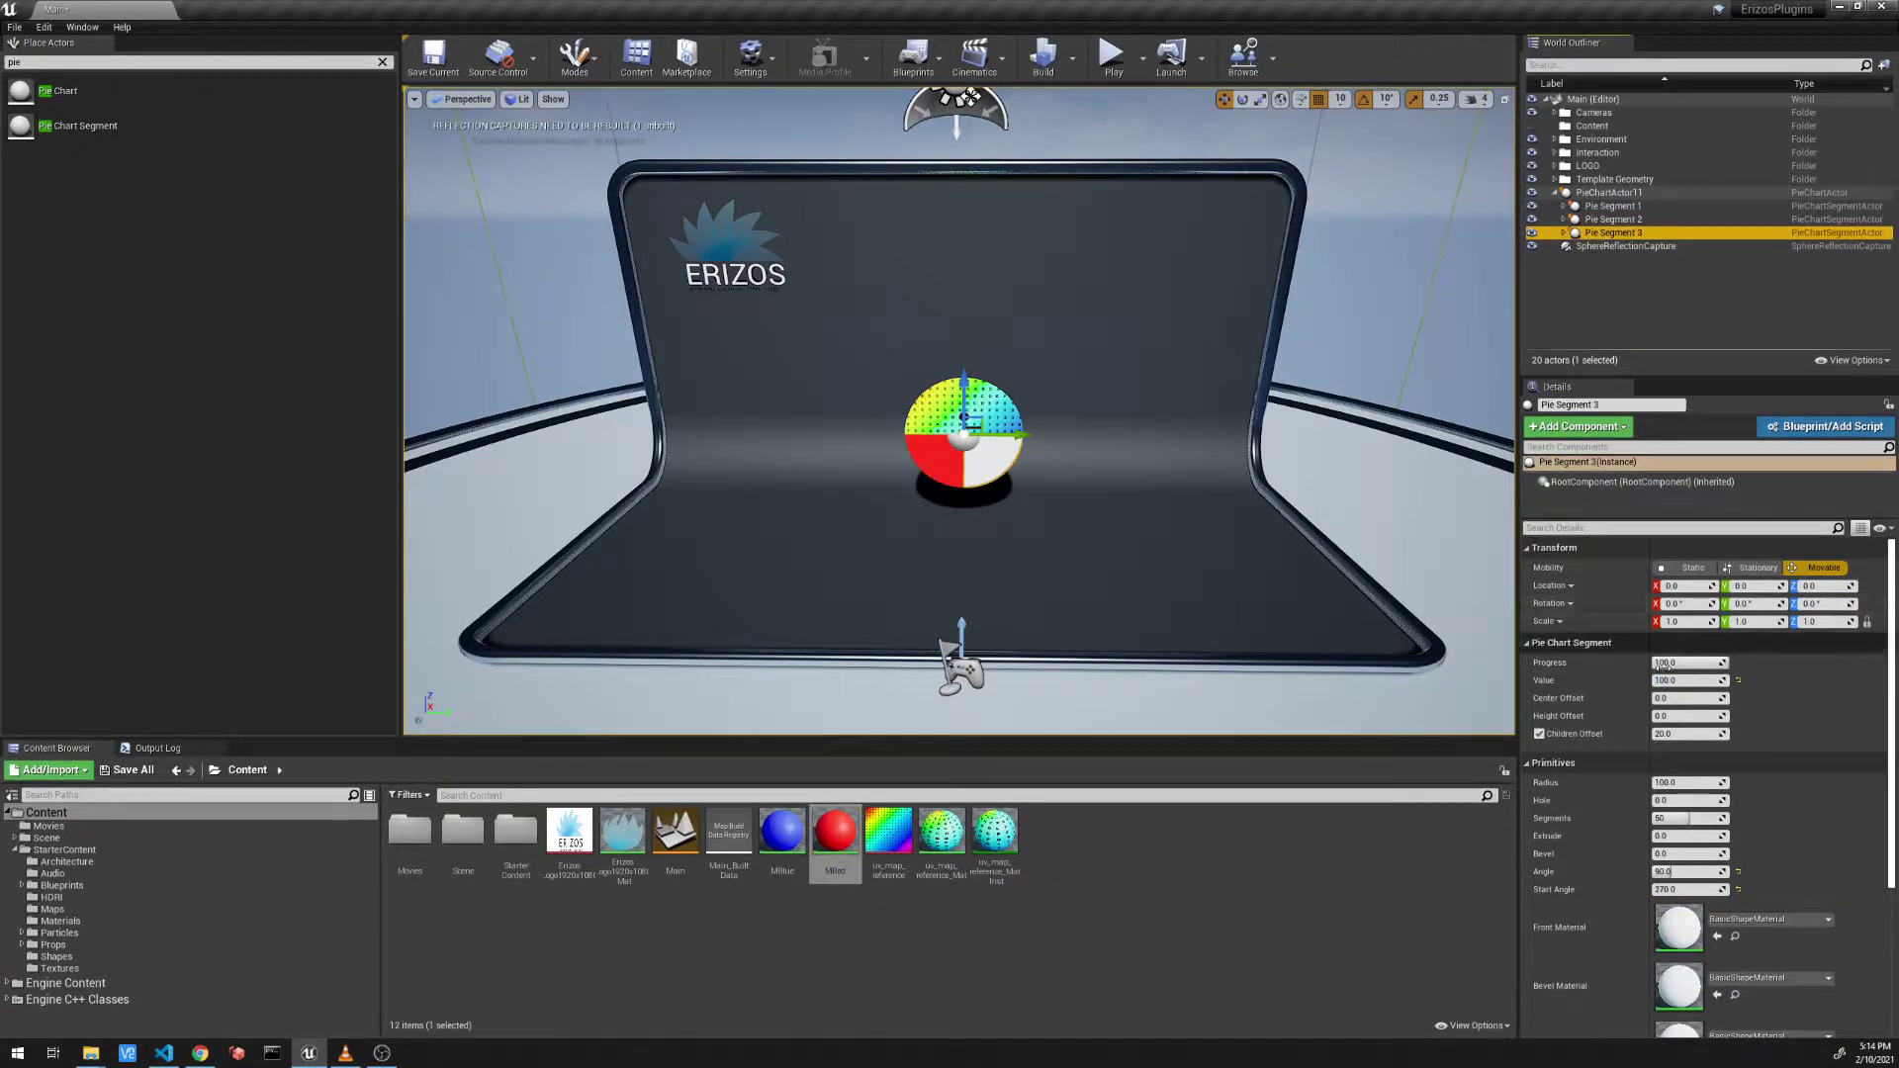
click(1667, 680)
text(25.0)
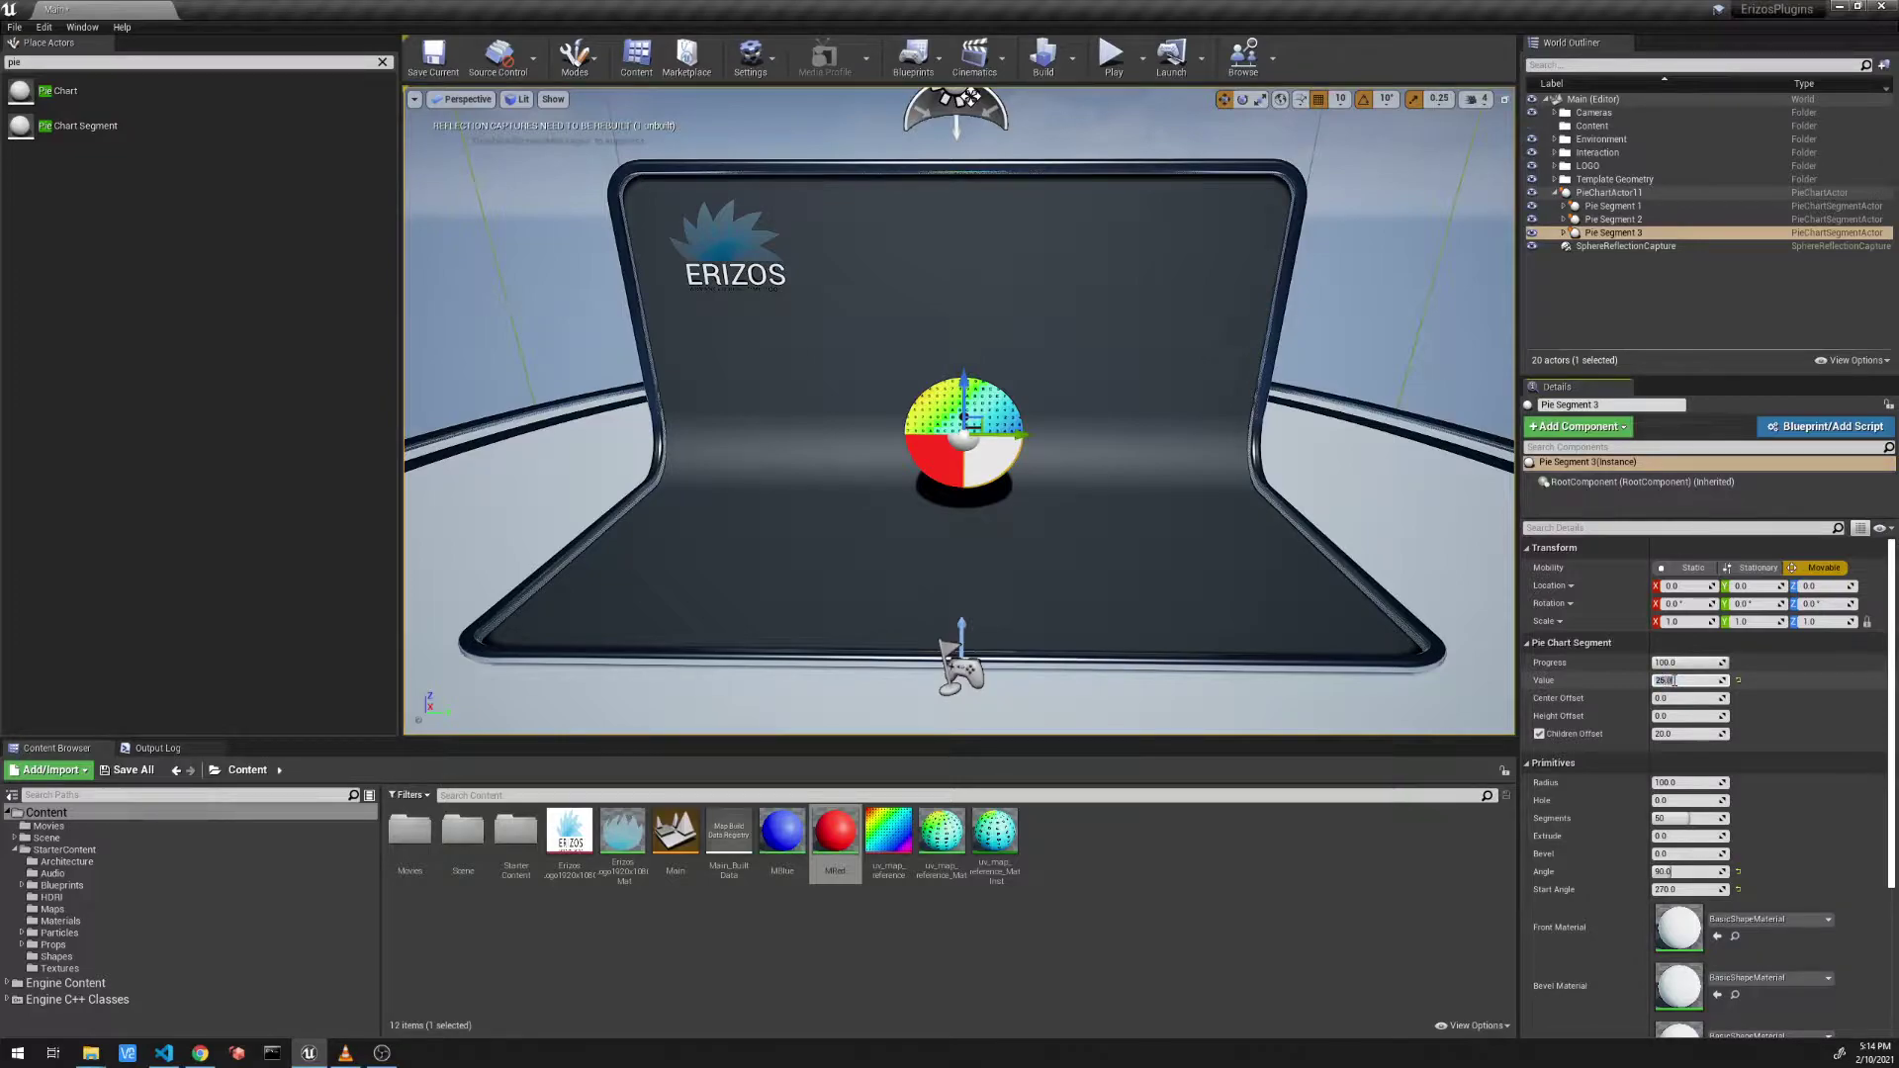
drag(781, 831, 1671, 923)
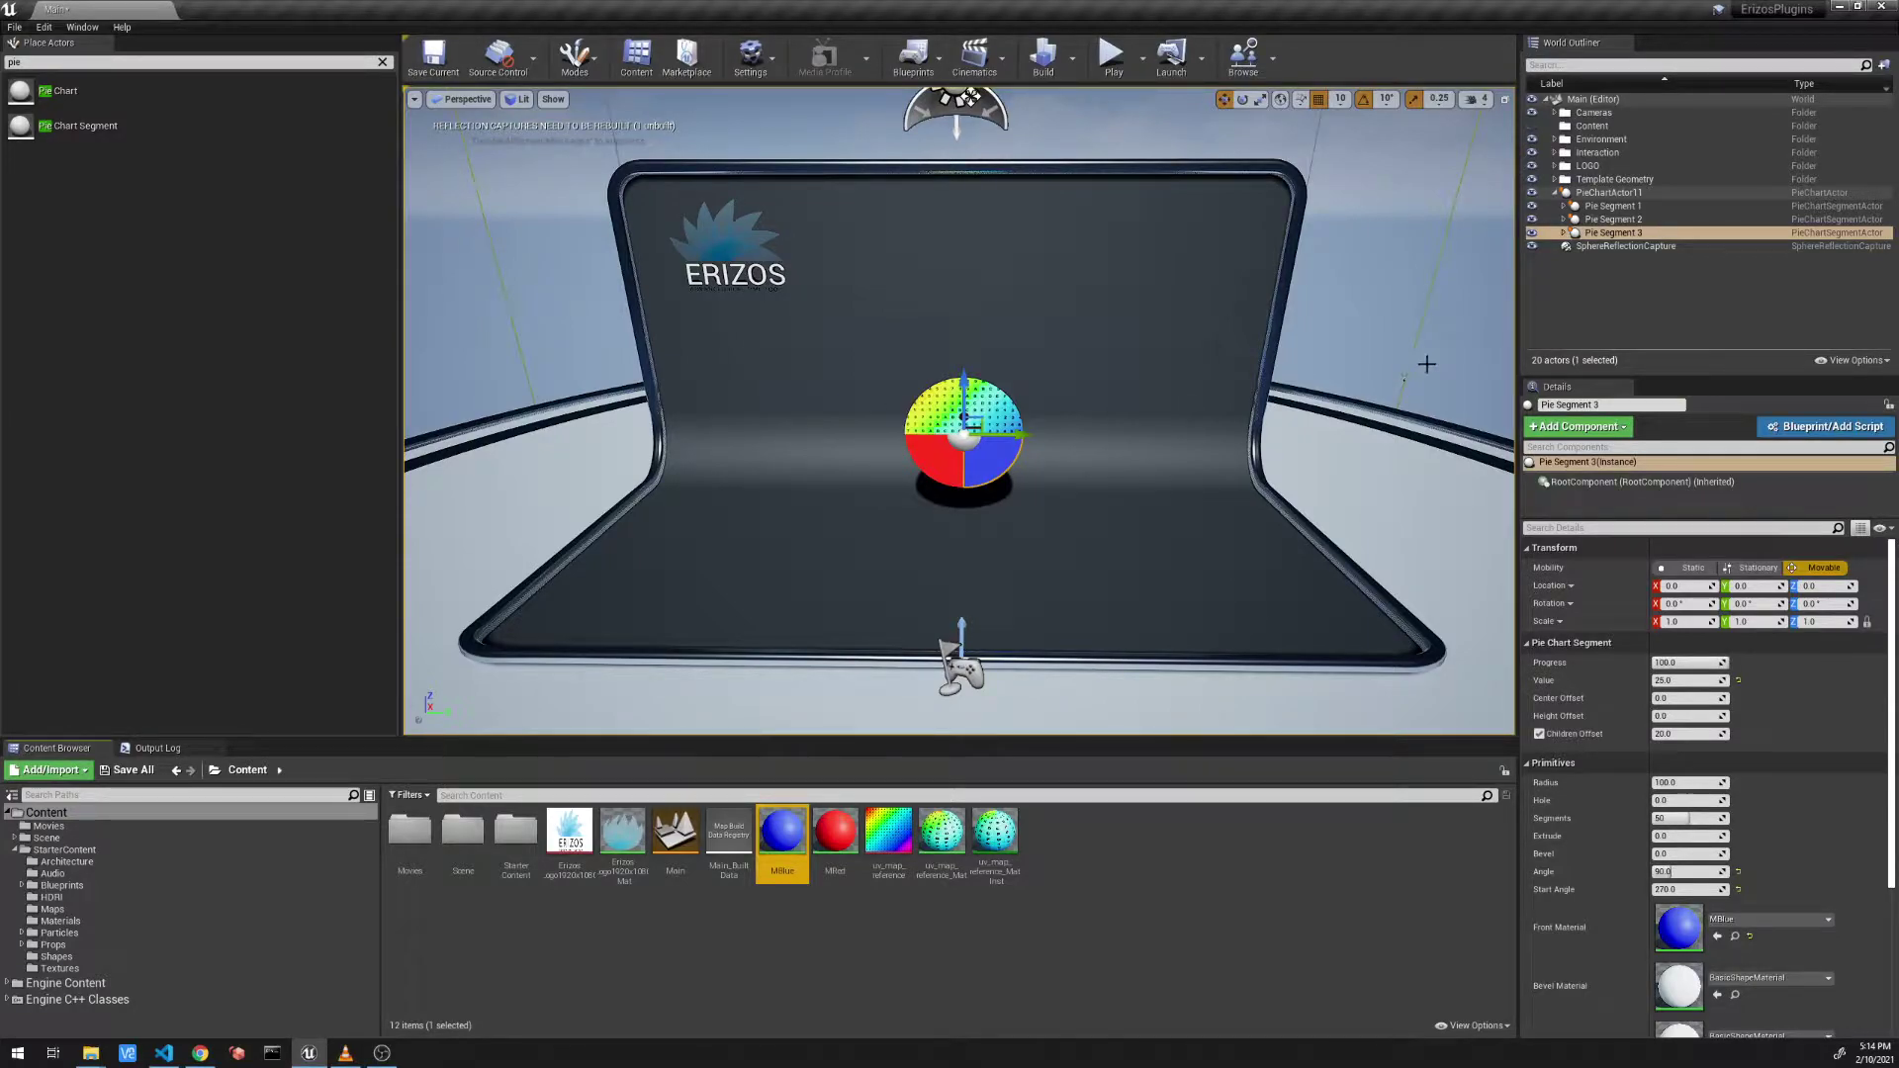
Step: Reduce Pie Segment 1's value to 25 so that the three segments are equal quarters
scroll(997, 458, up, 1)
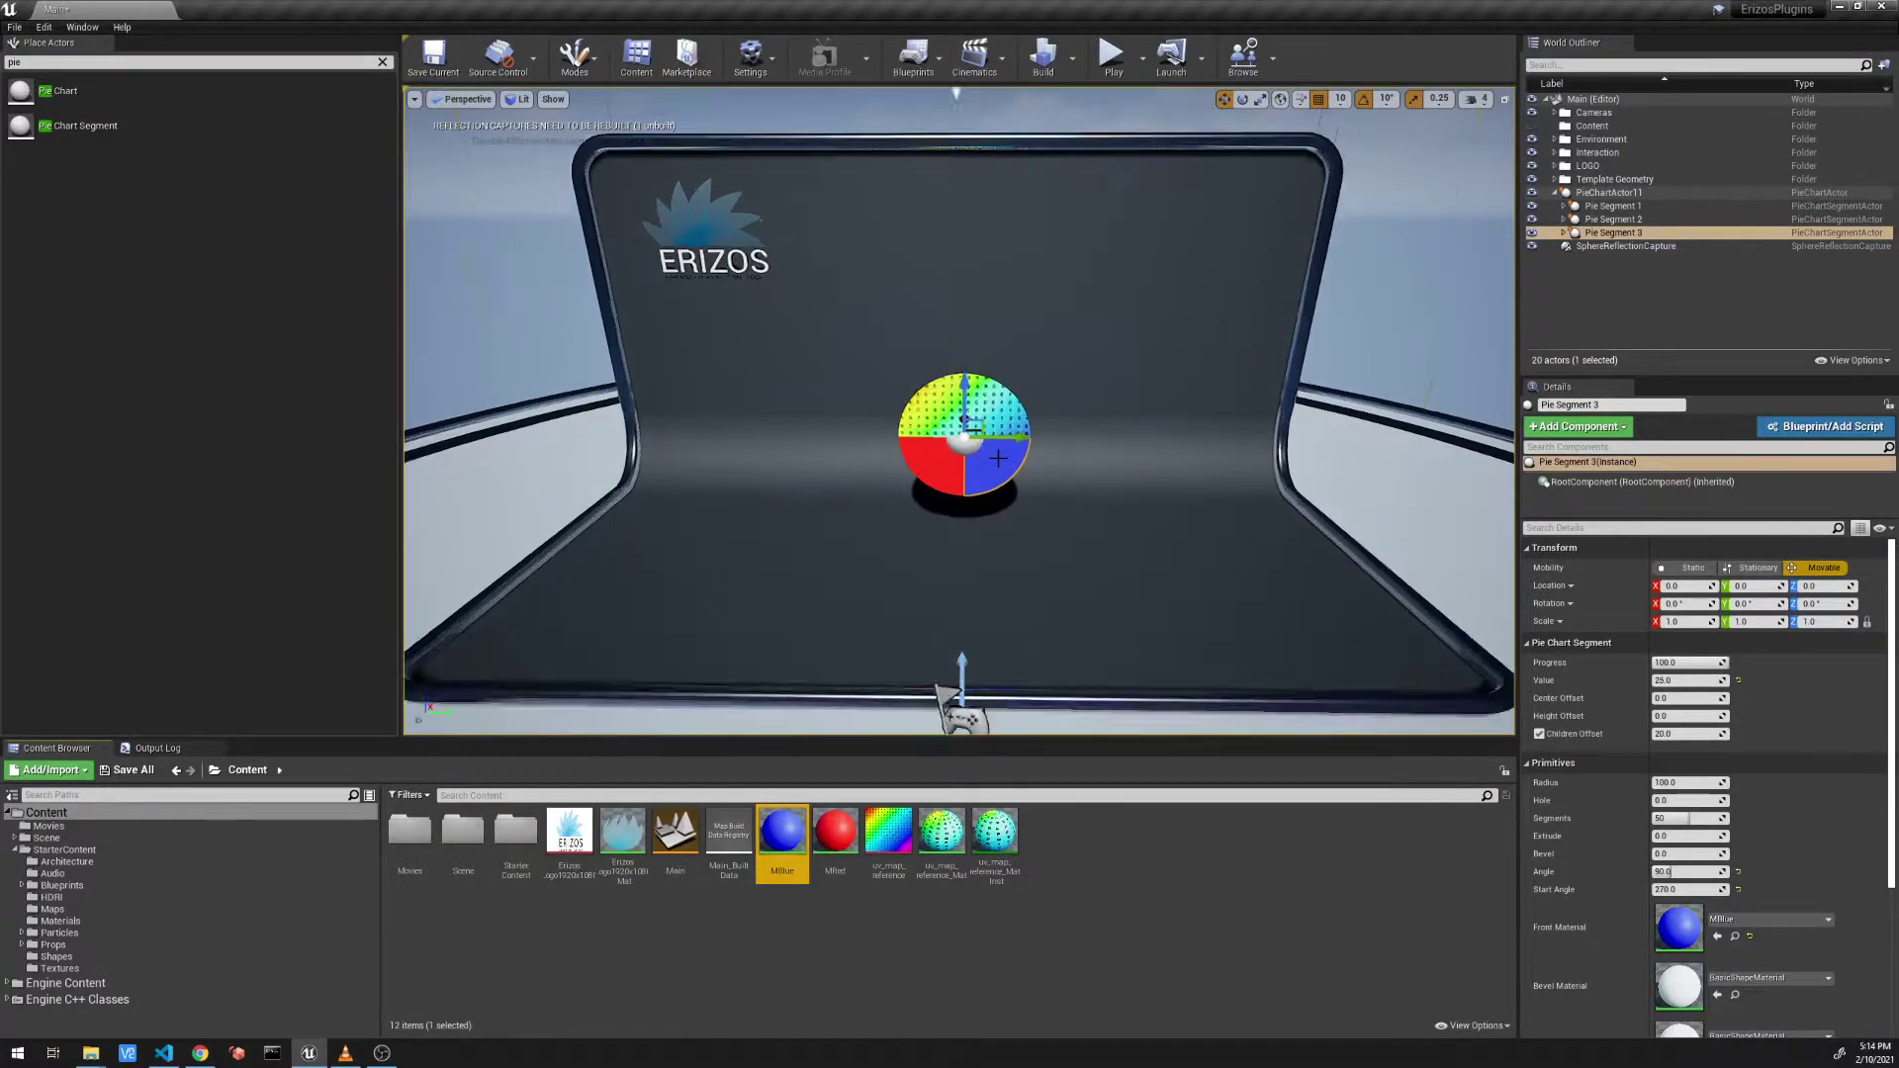
scroll(997, 458, up, 2)
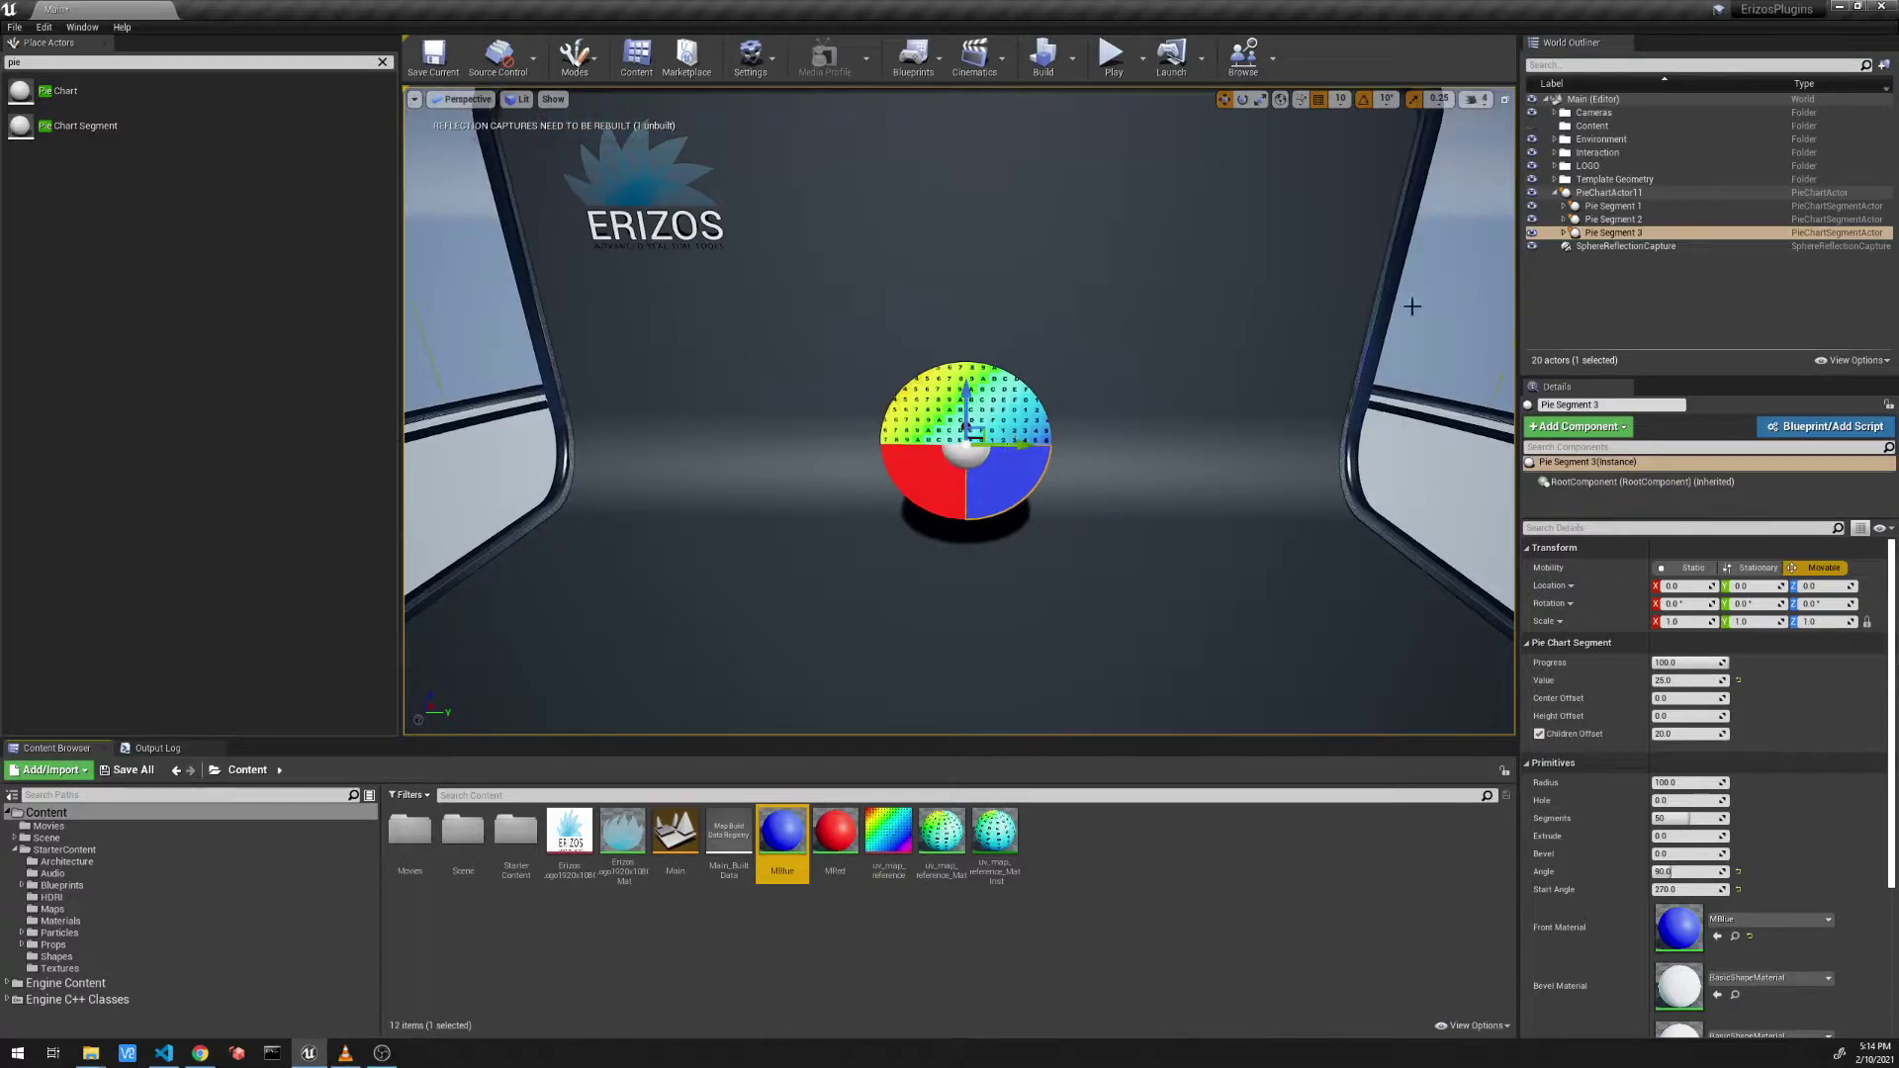
click(1645, 205)
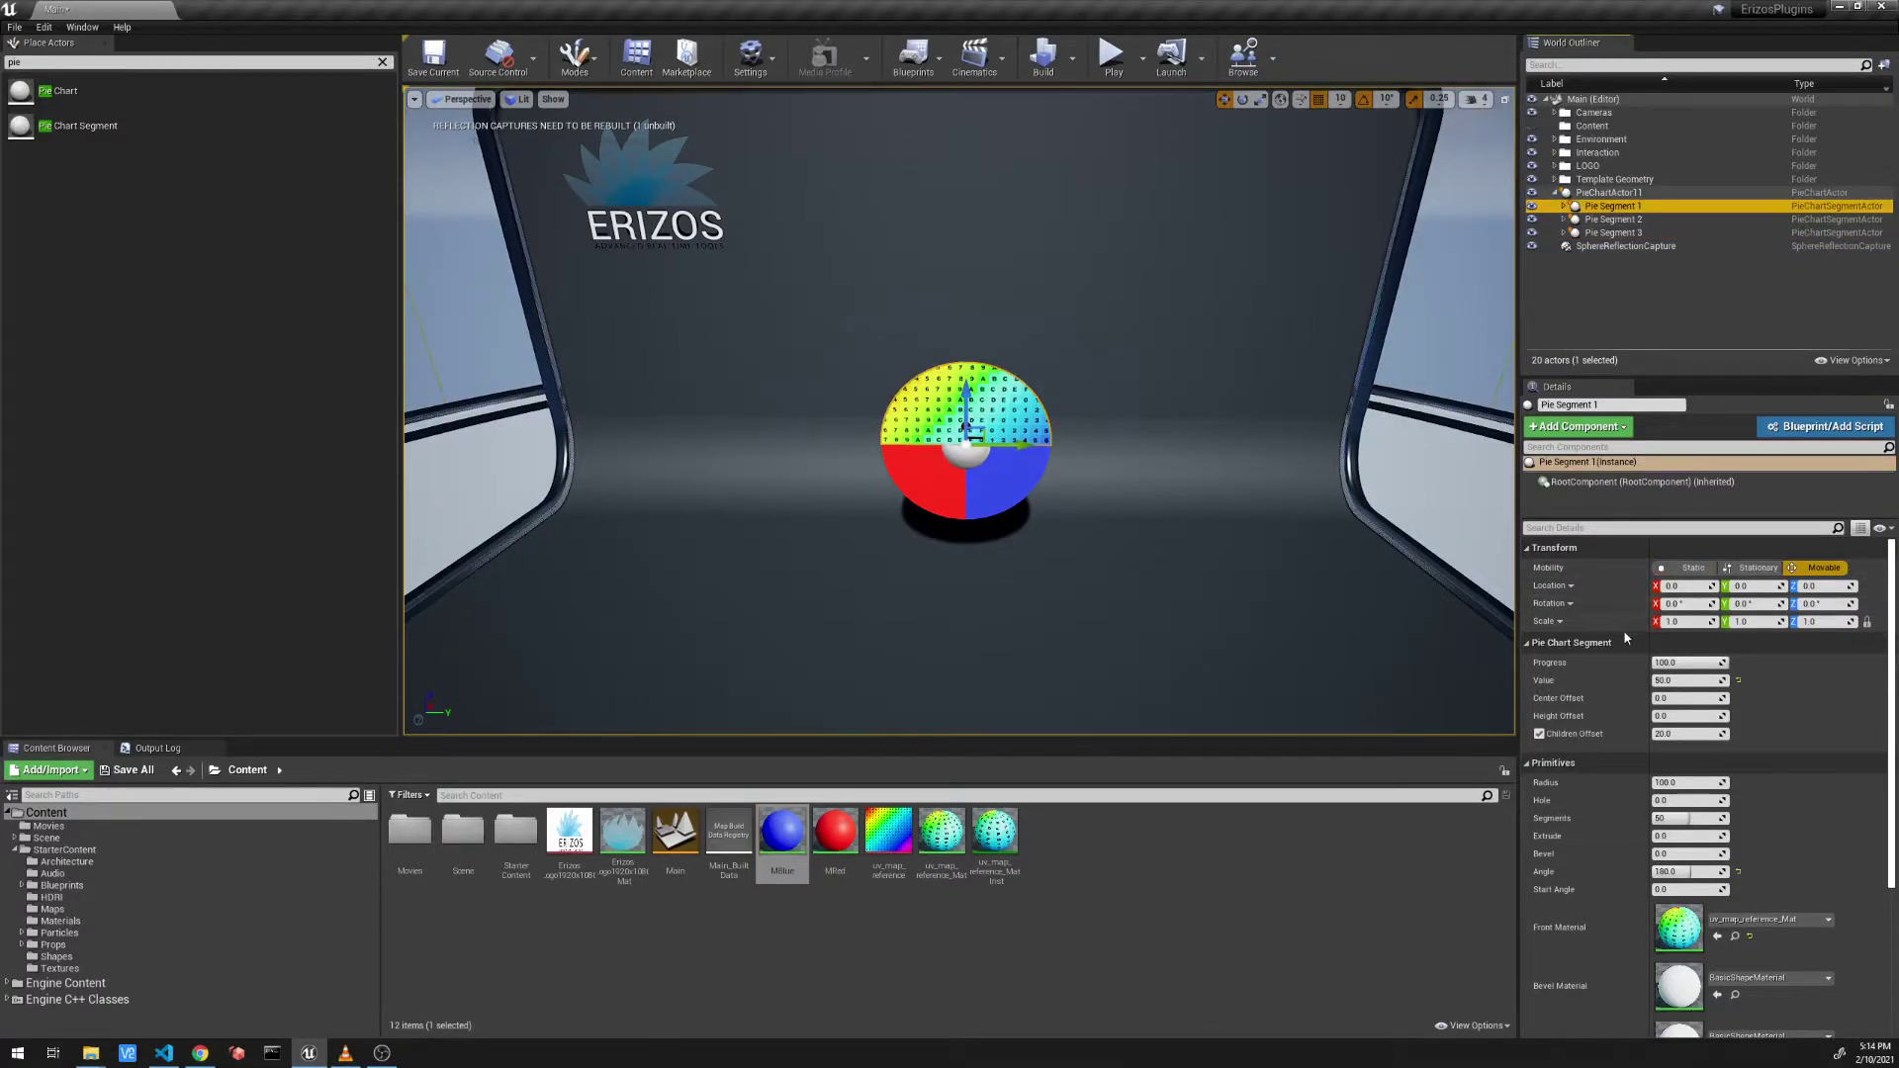
click(1683, 682)
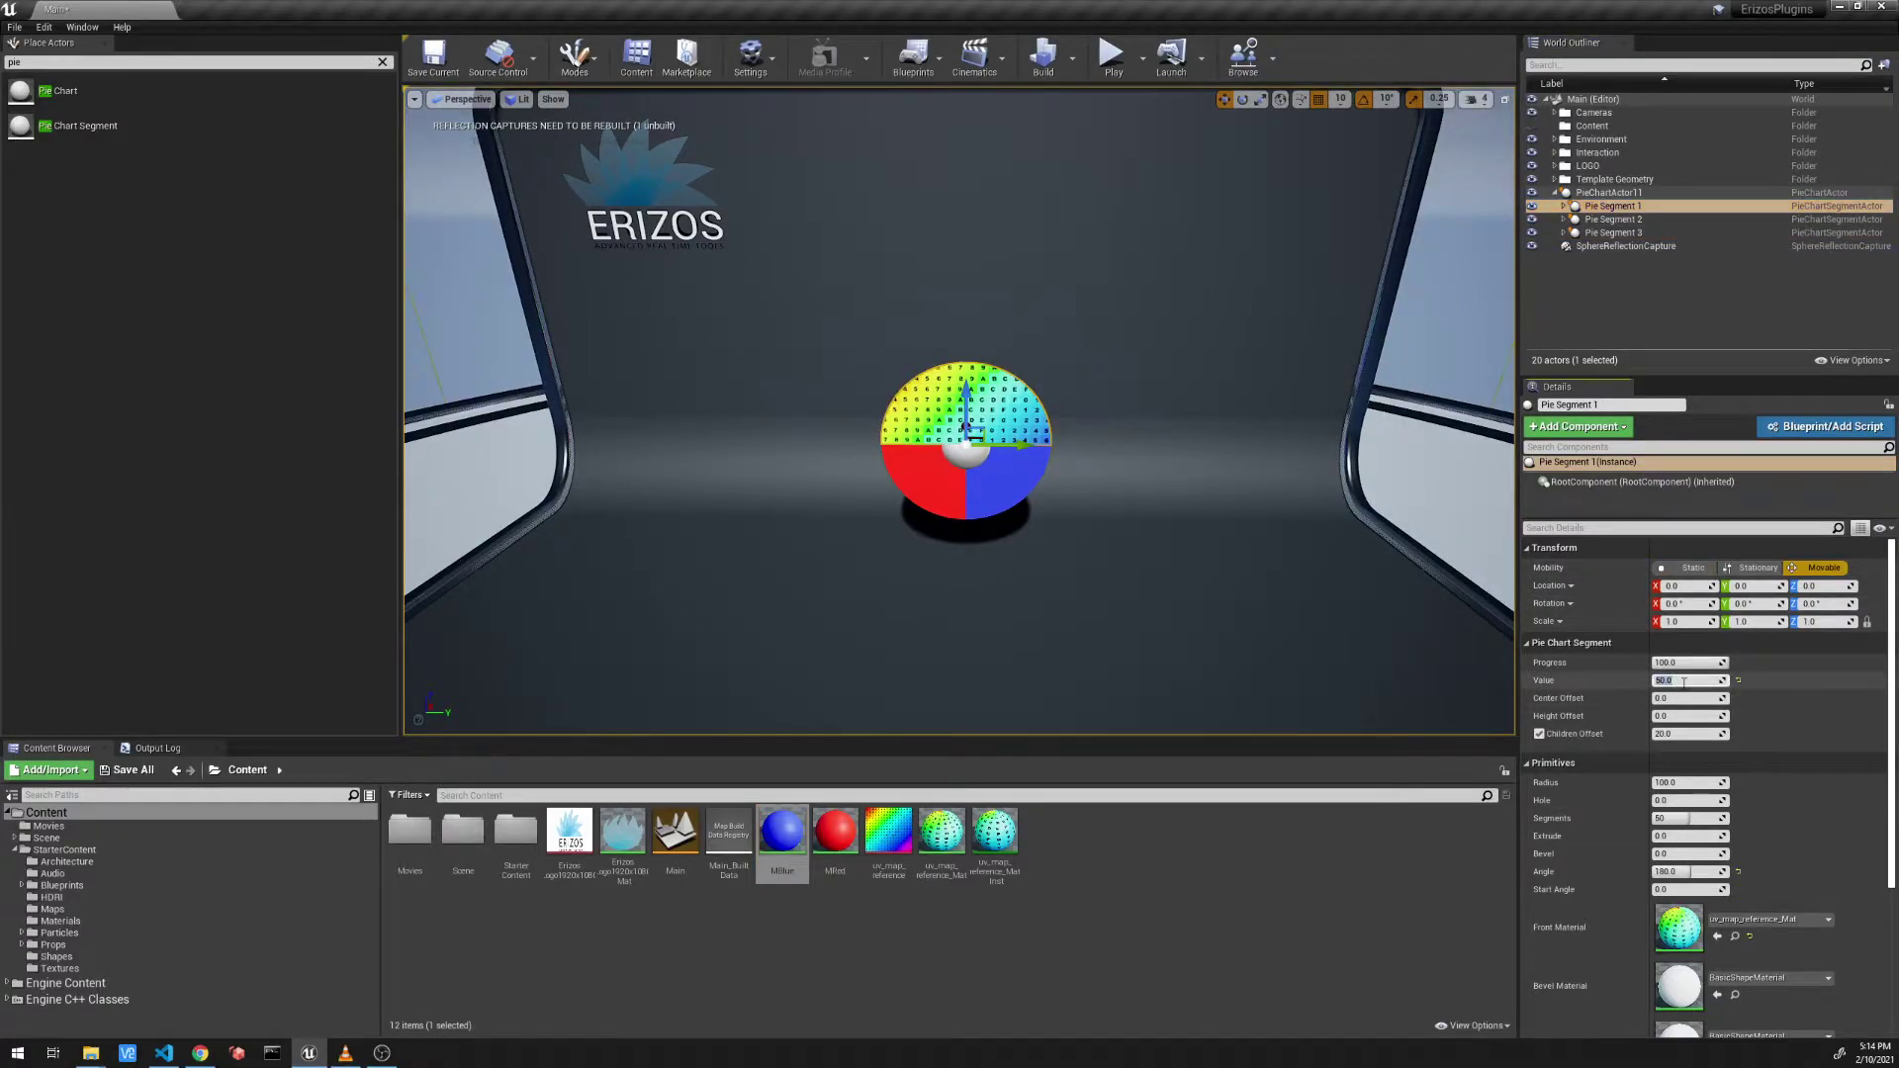
text(25)
key(Return)
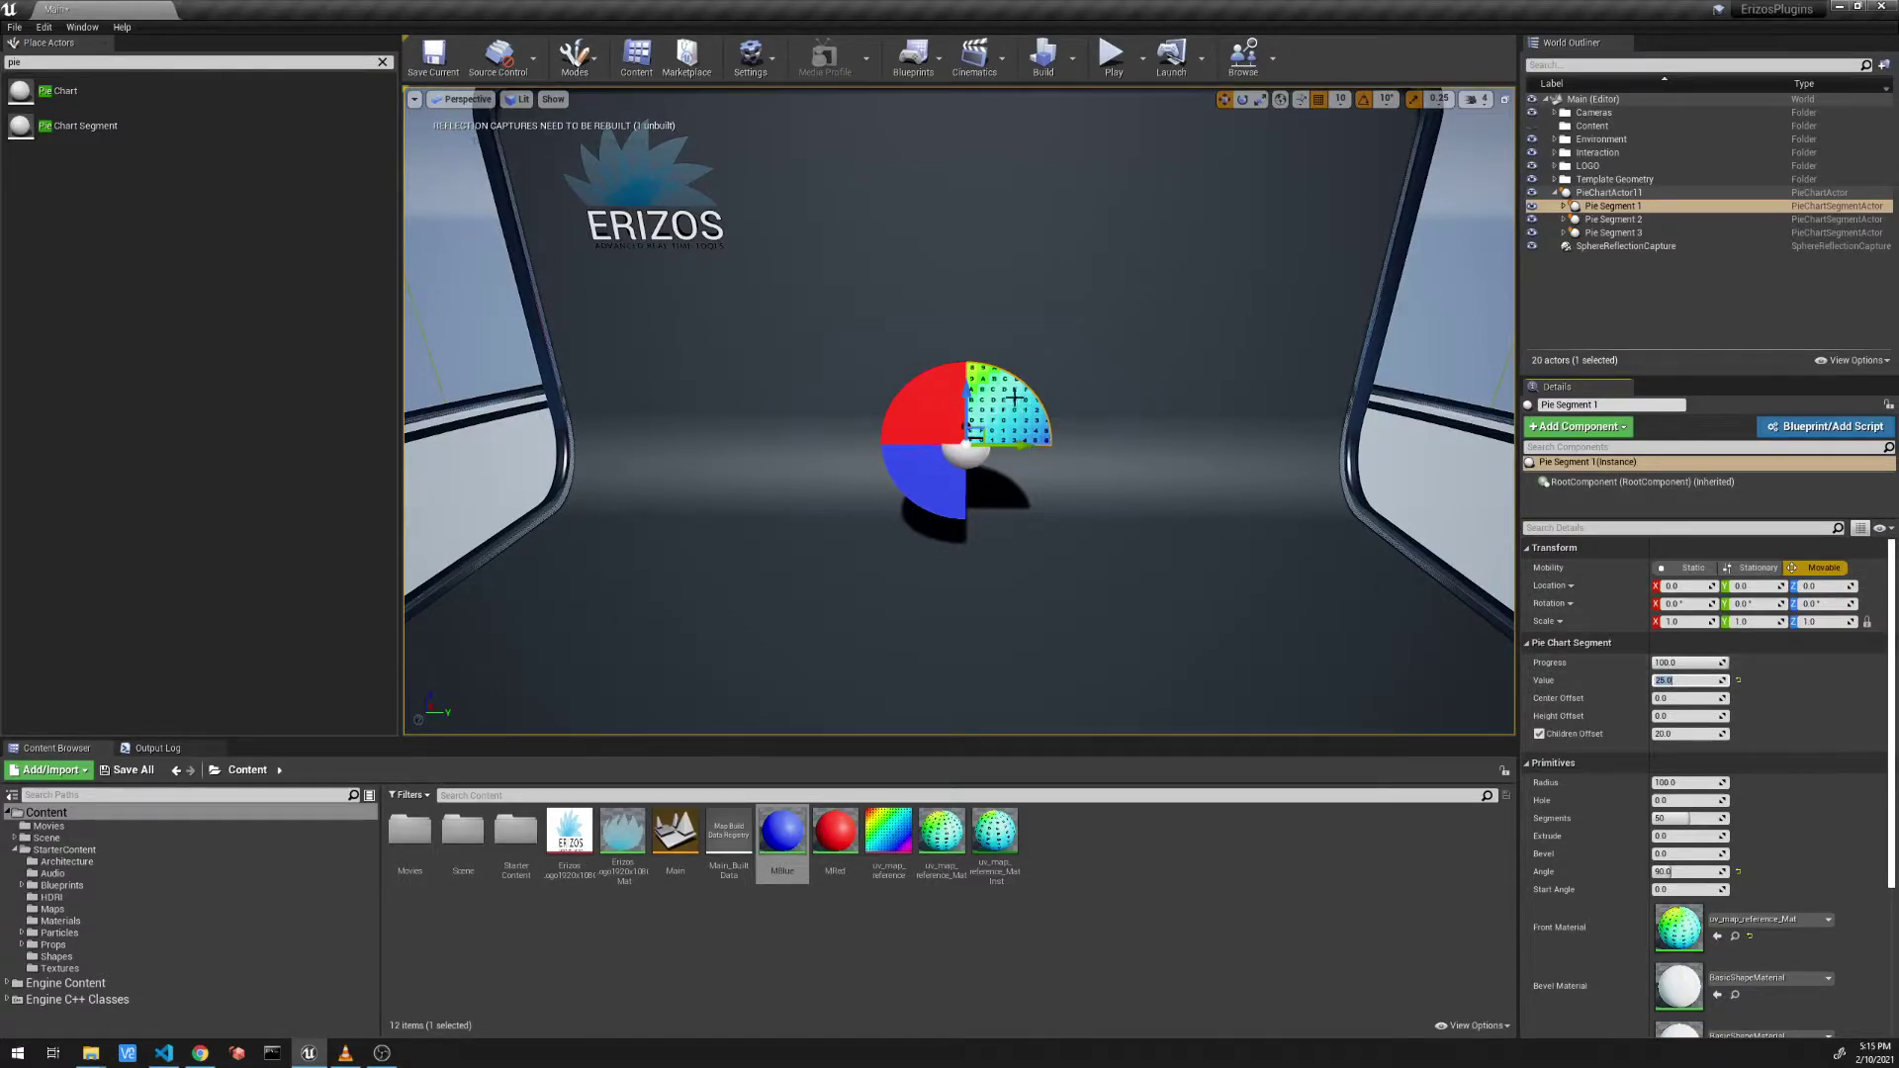
Step: Try a start angle of 25 on the whole pie chart and reset it to 0
click(1636, 192)
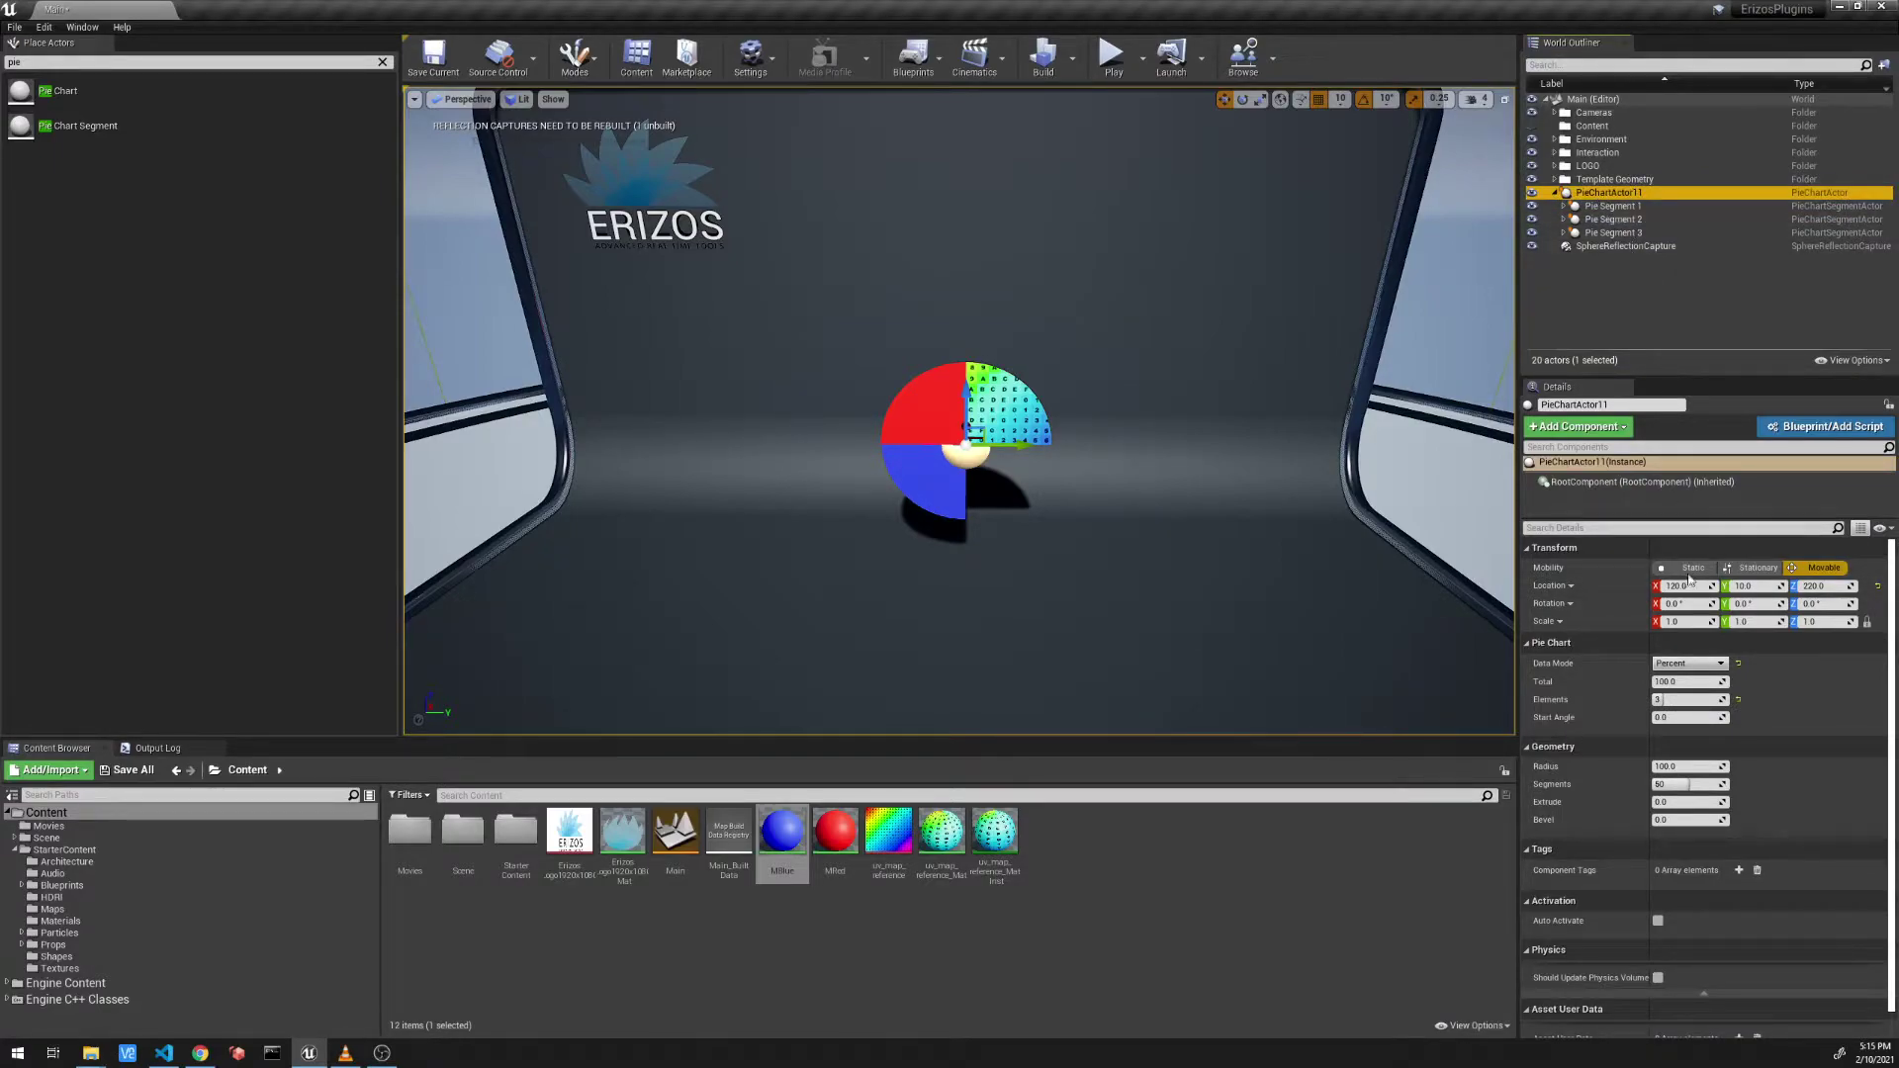
click(1683, 717)
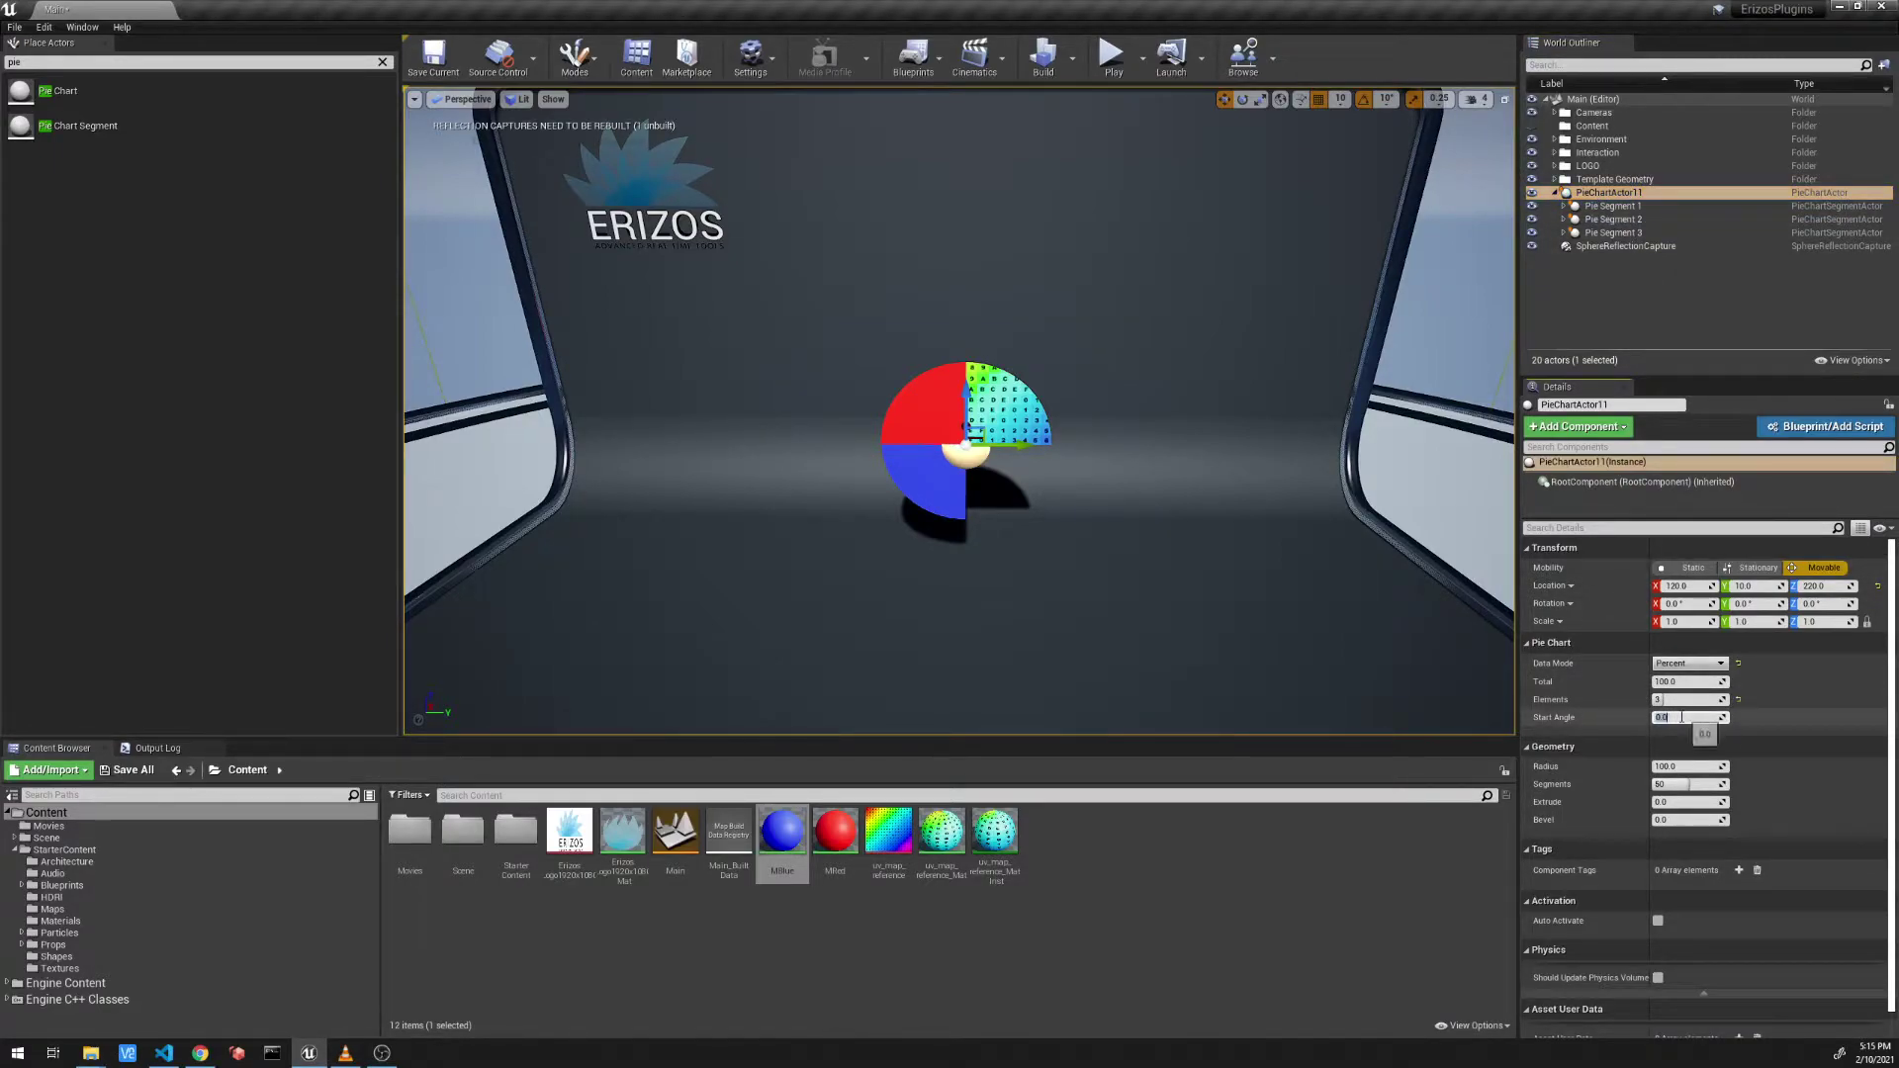
click(1809, 730)
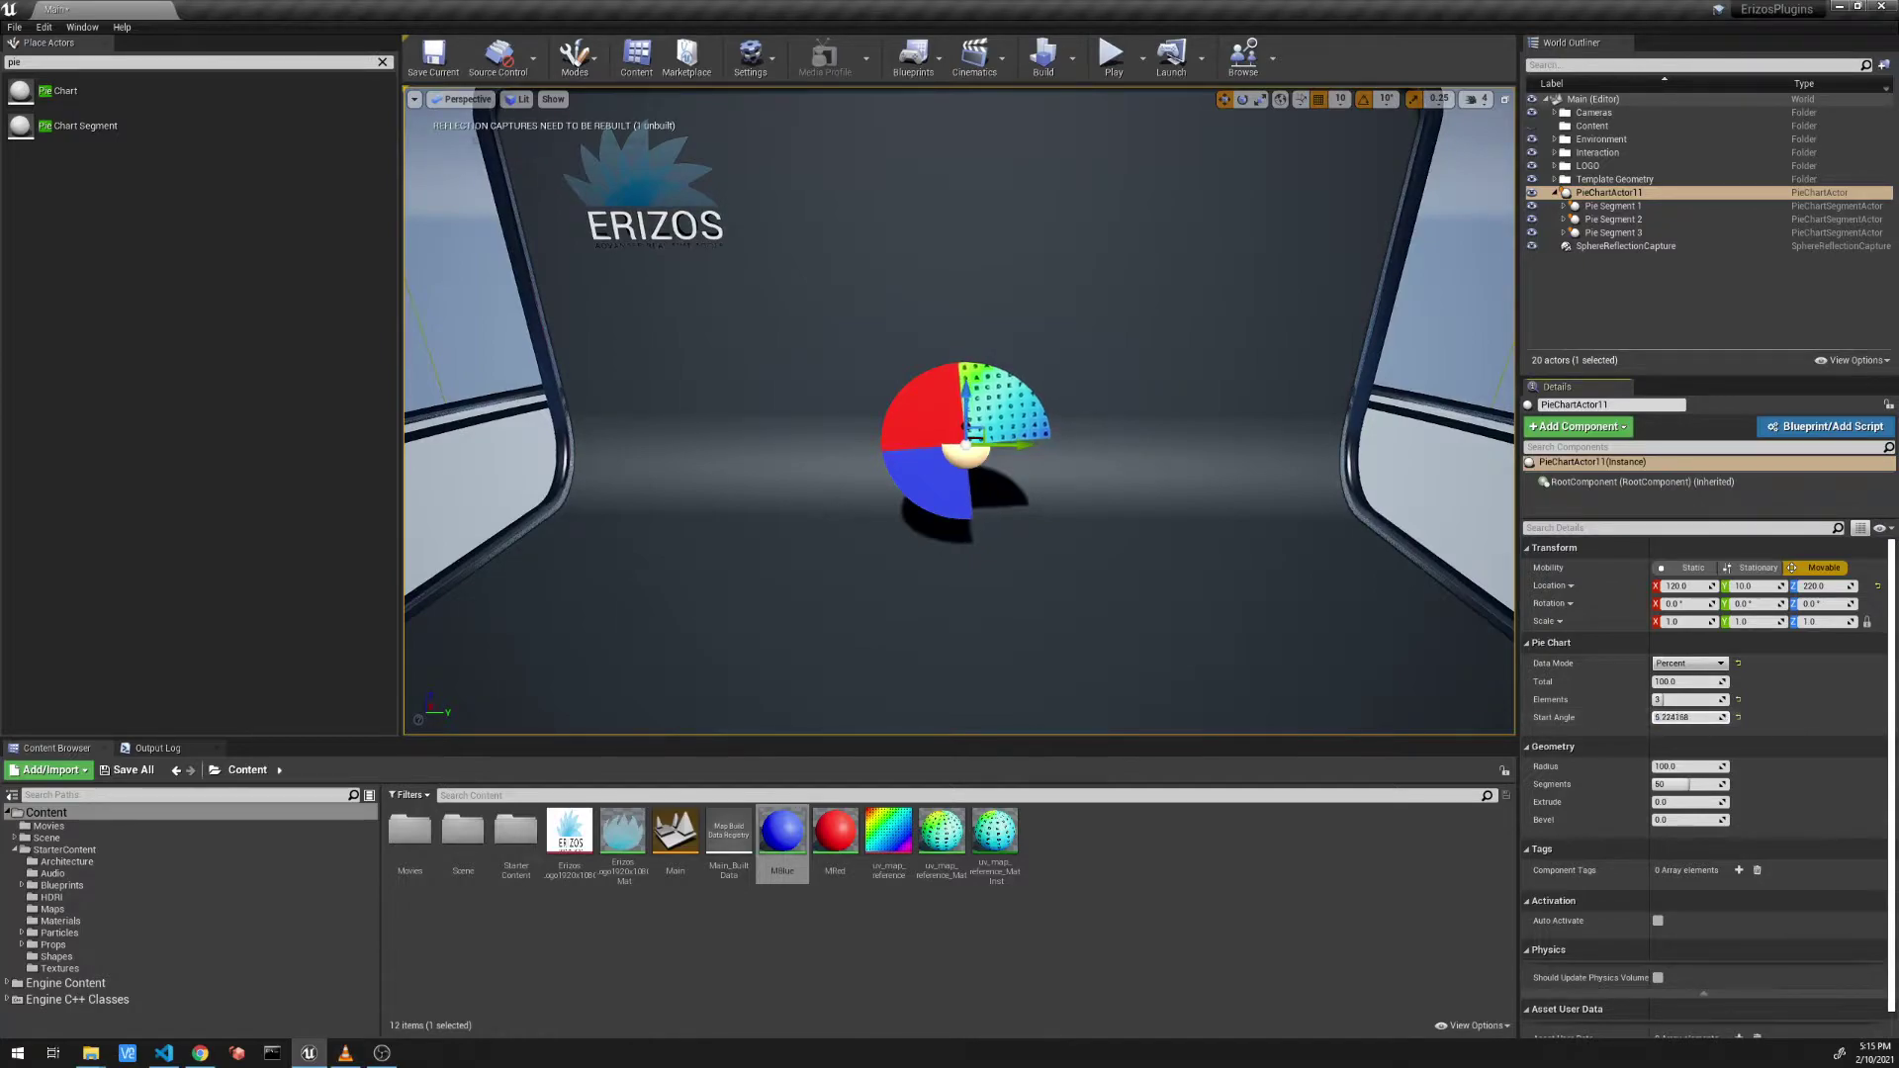
drag(1726, 717, 1697, 719)
click(1697, 719)
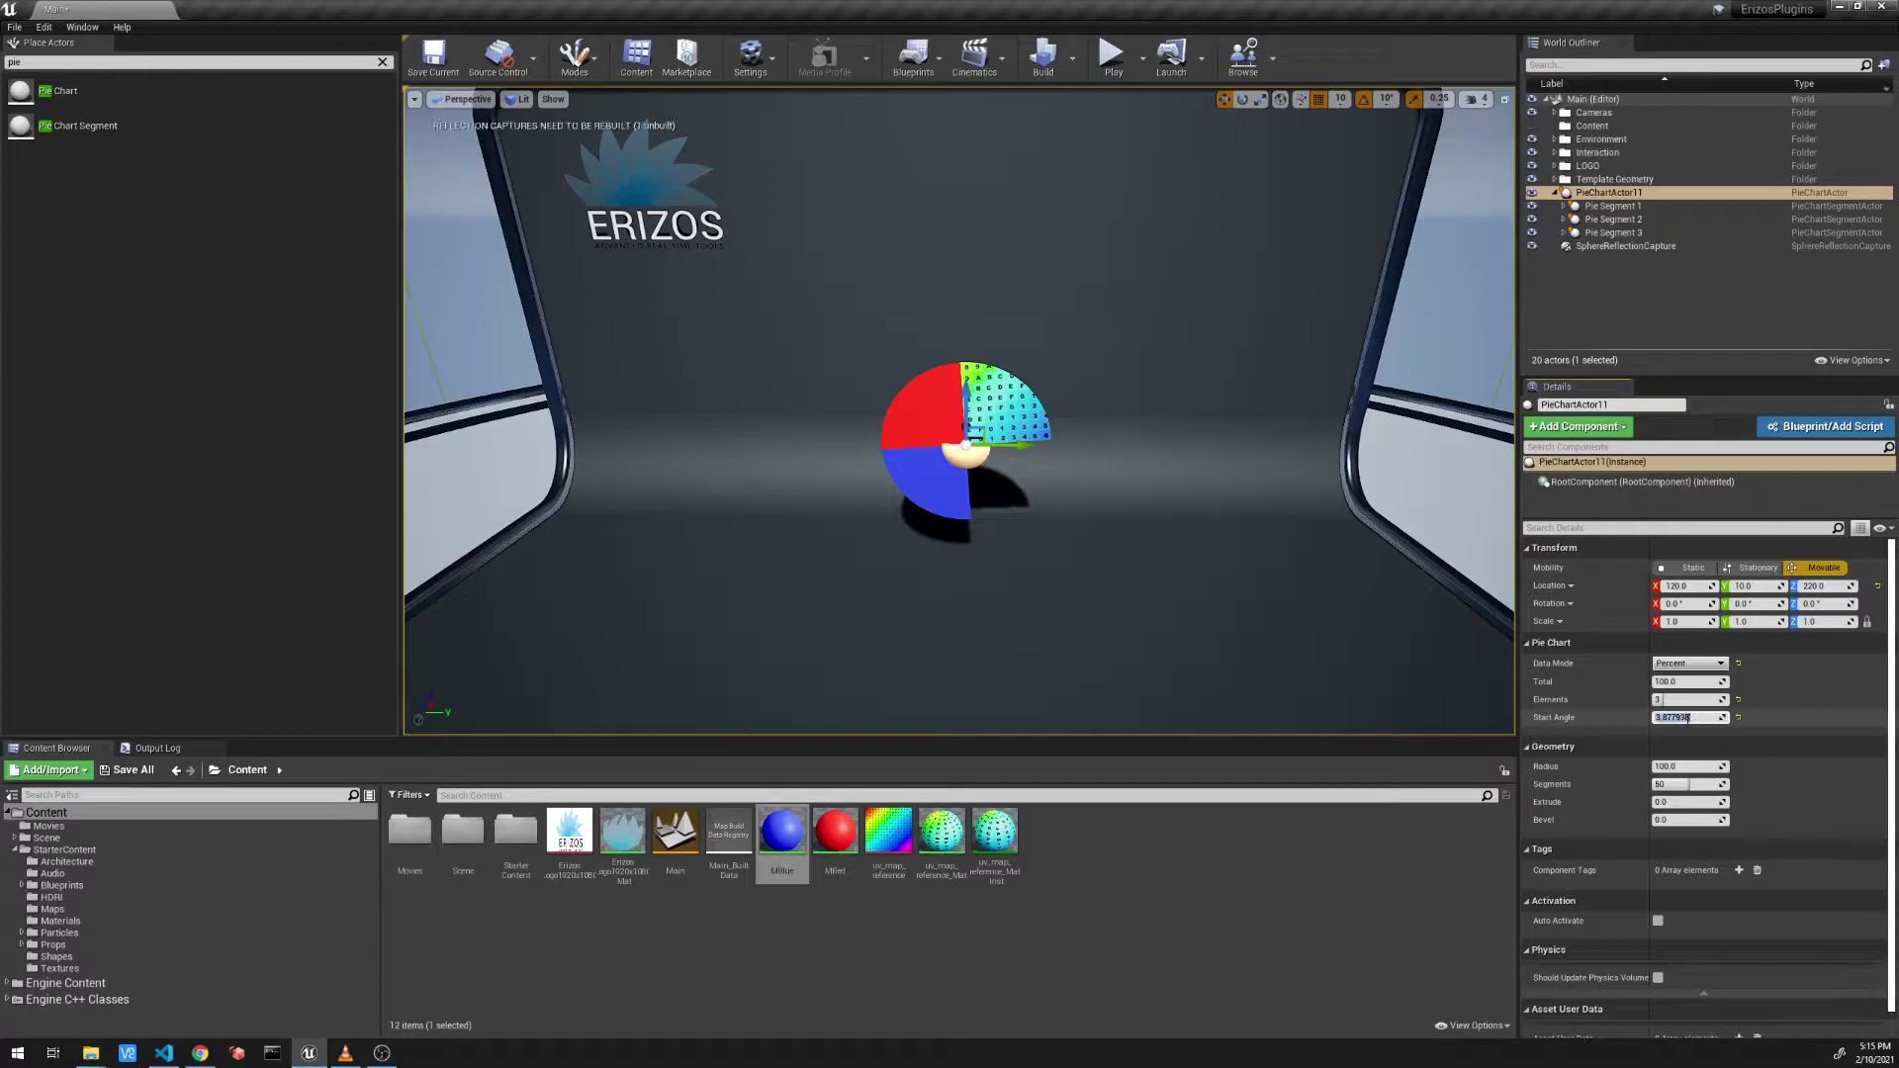
text(25)
key(Return)
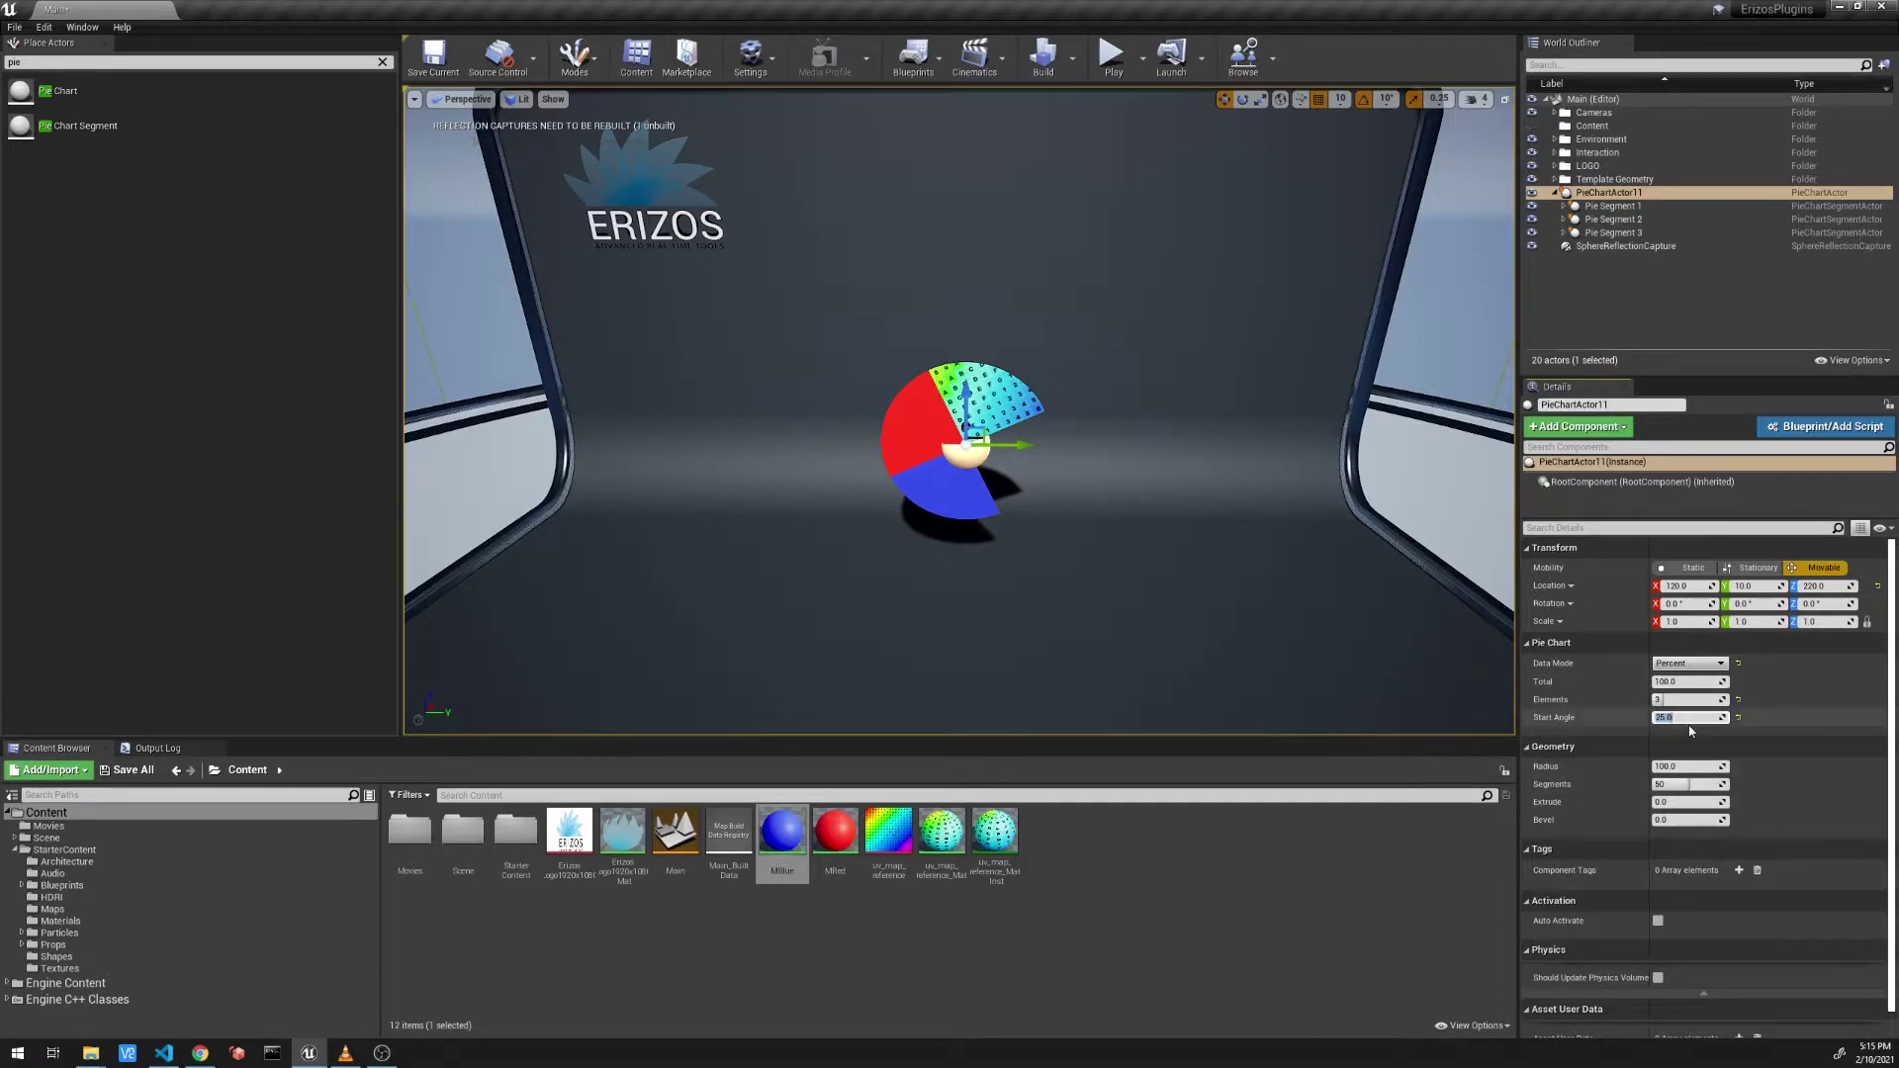
text(0)
key(Return)
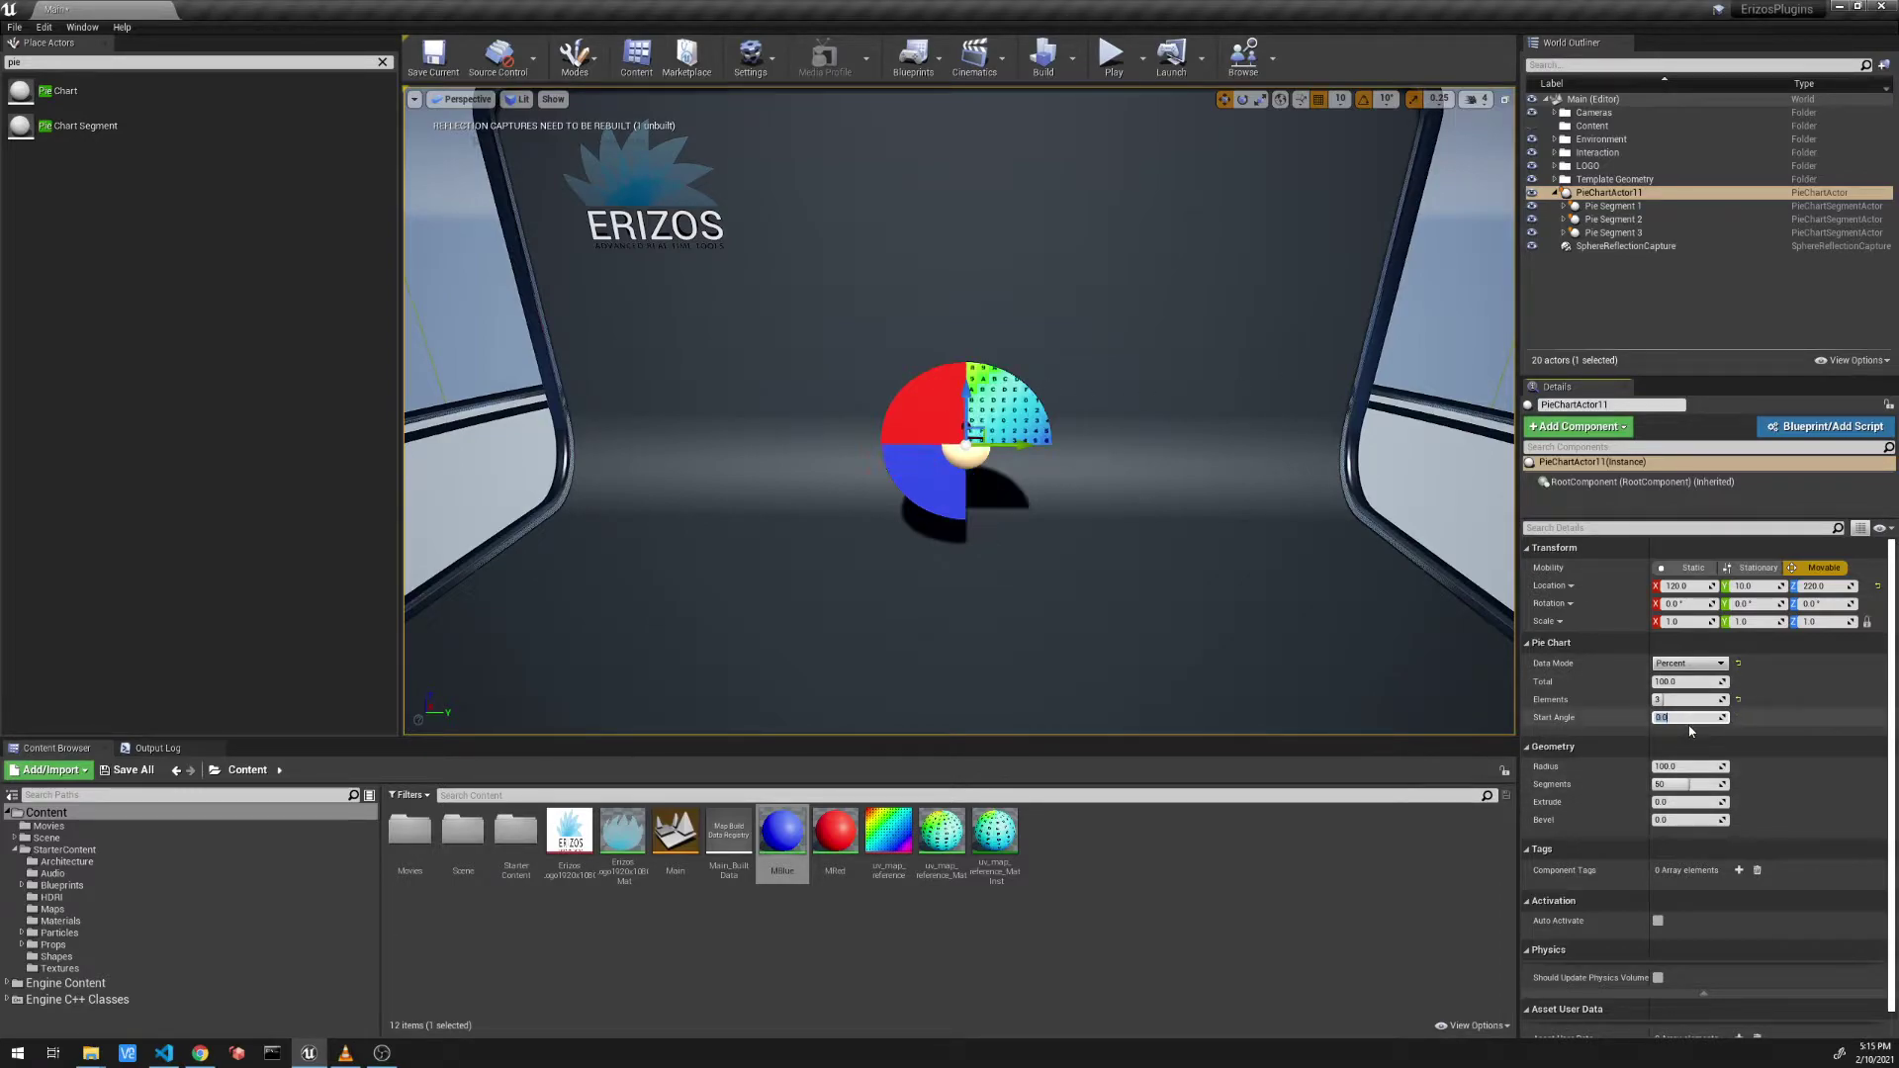
Step: Set Pie Segment 1's value back to 50
click(1612, 205)
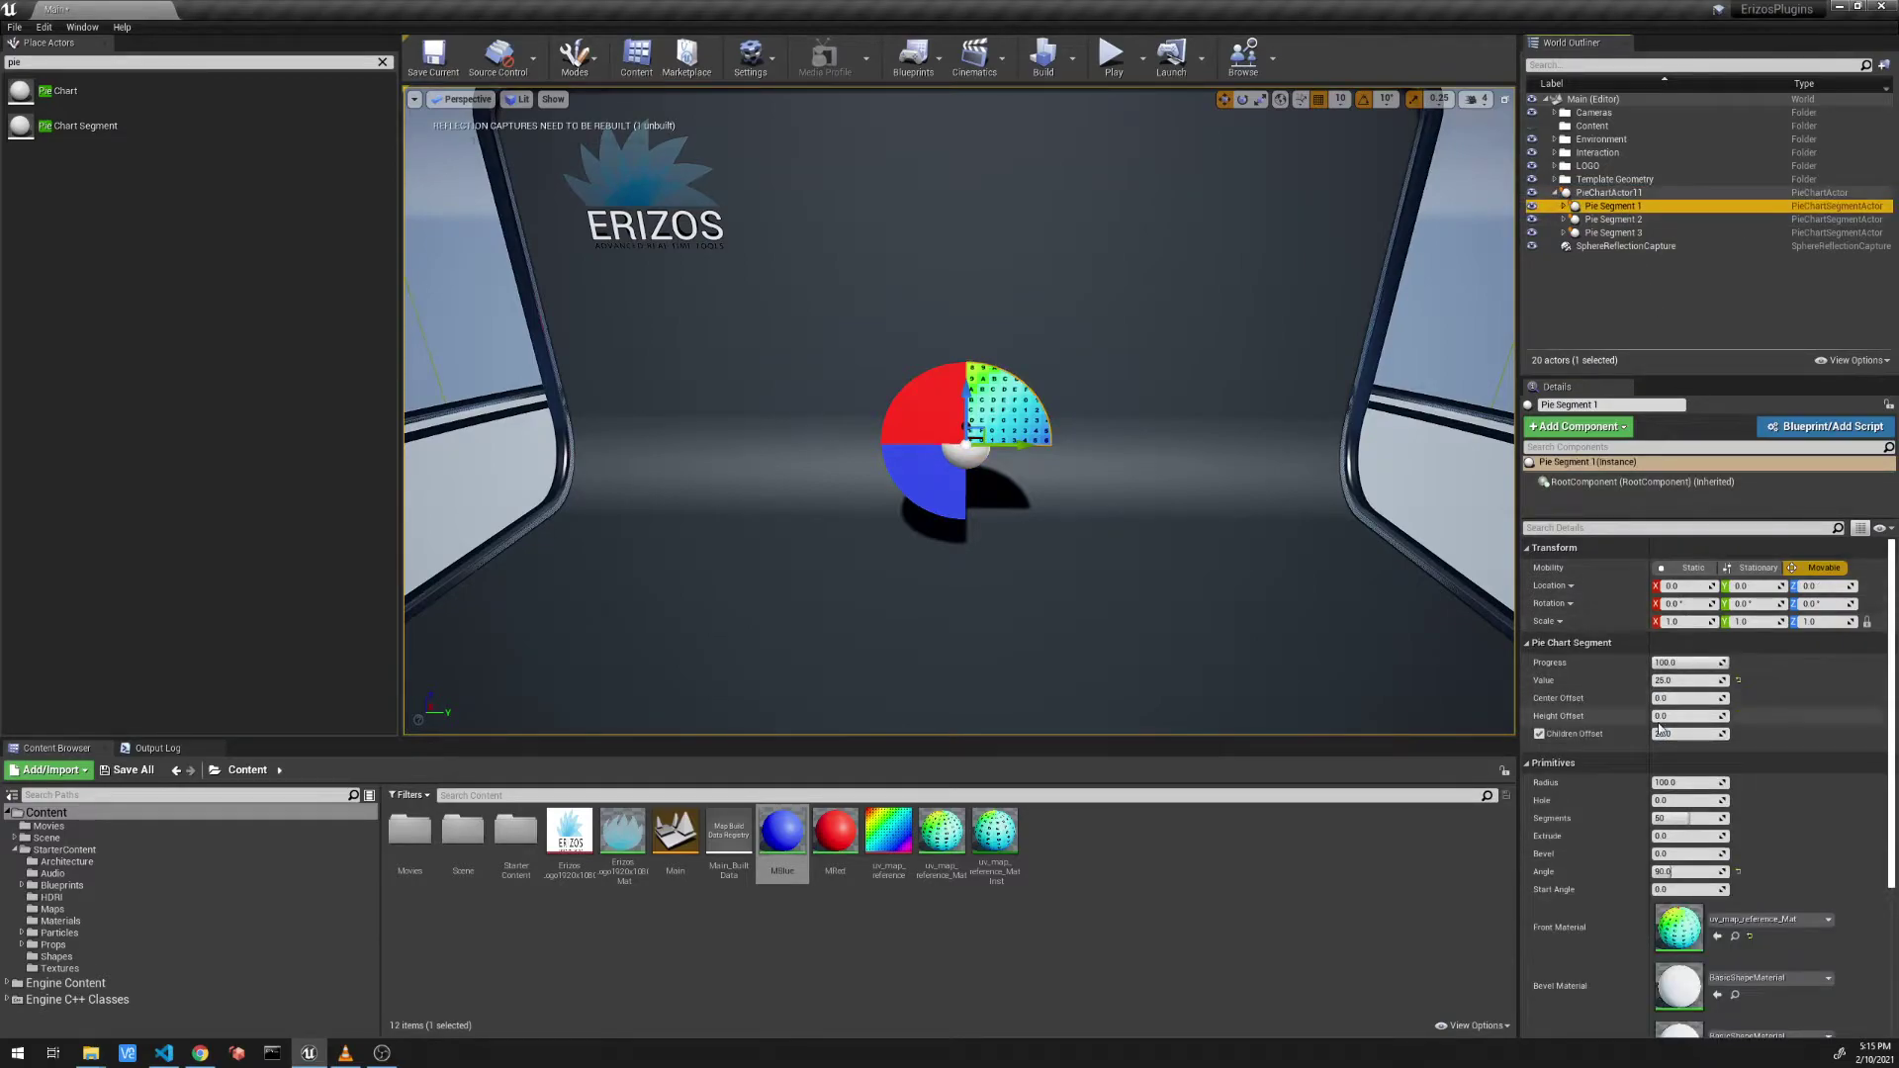
click(1679, 681)
text(50)
key(Return)
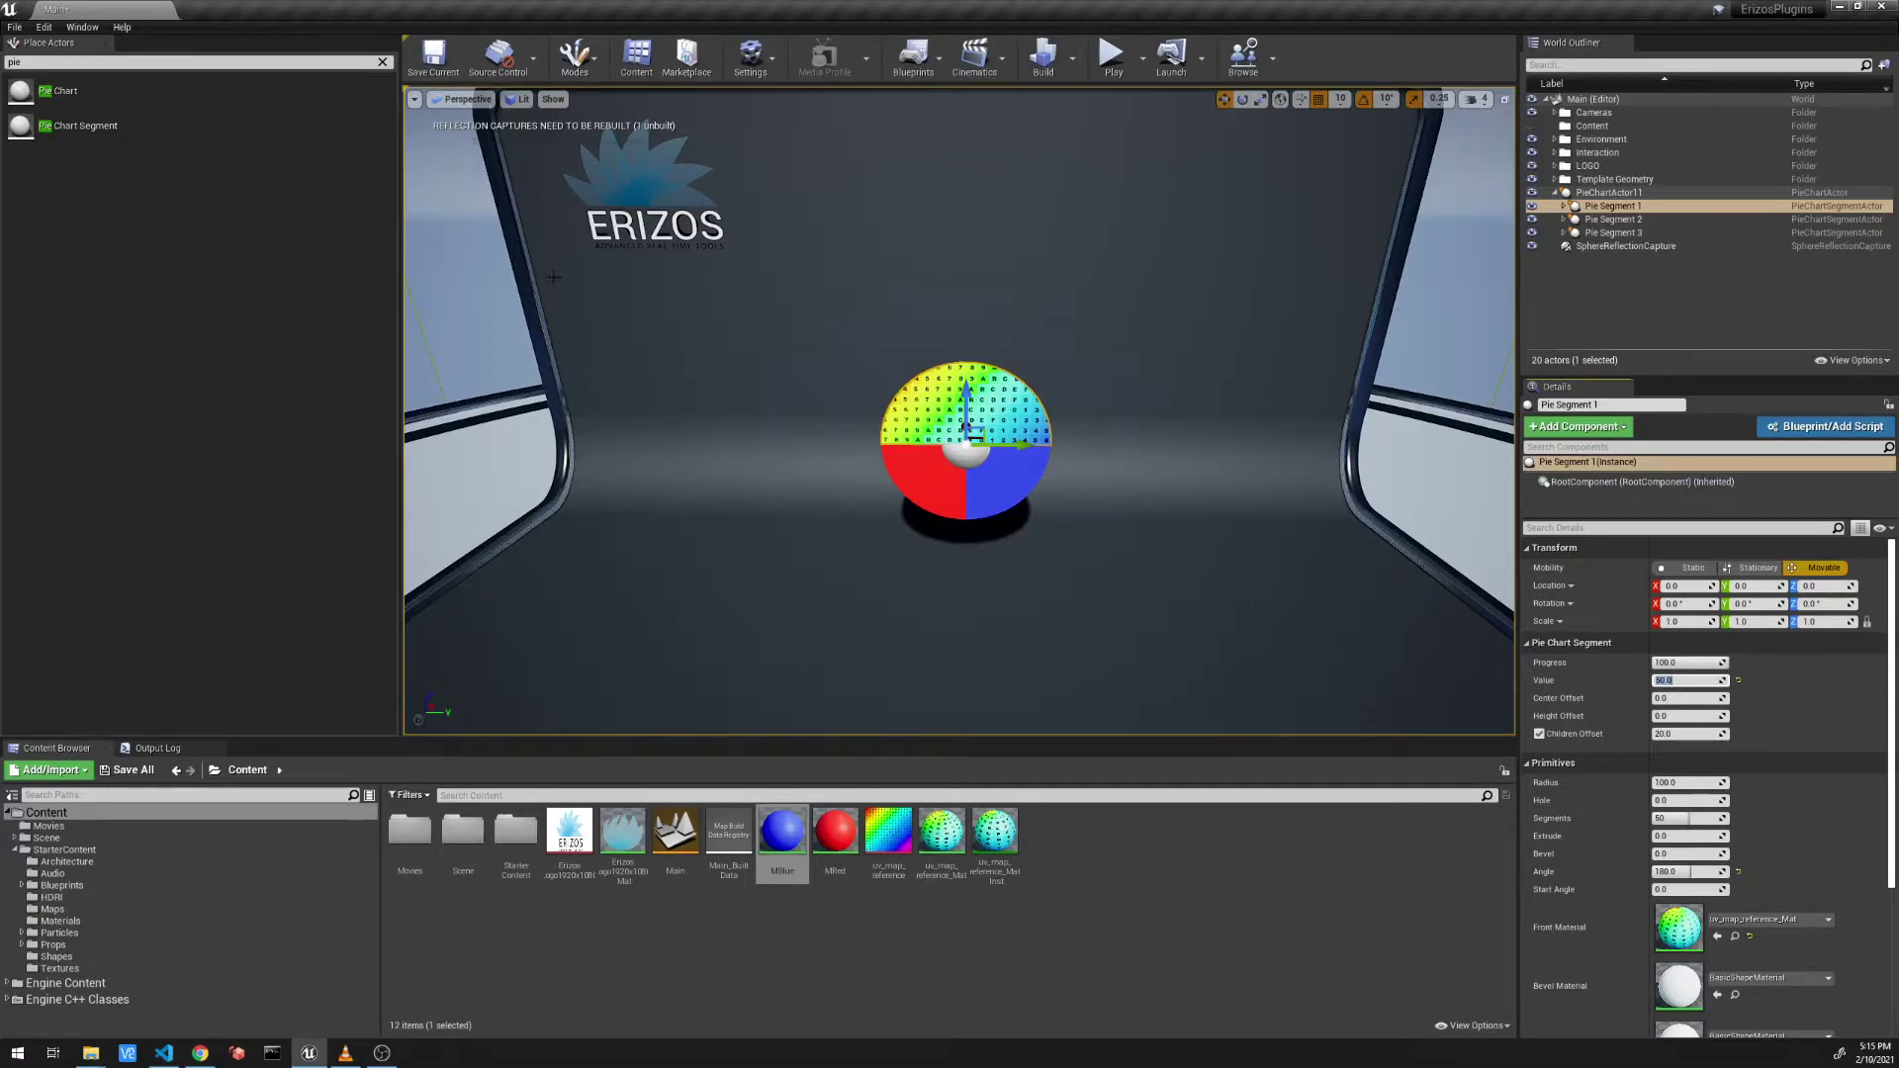
Step: Place a Text 3D actor in the scene below the pie chart and set its text to "Apples"
click(383, 62)
click(324, 62)
text(text)
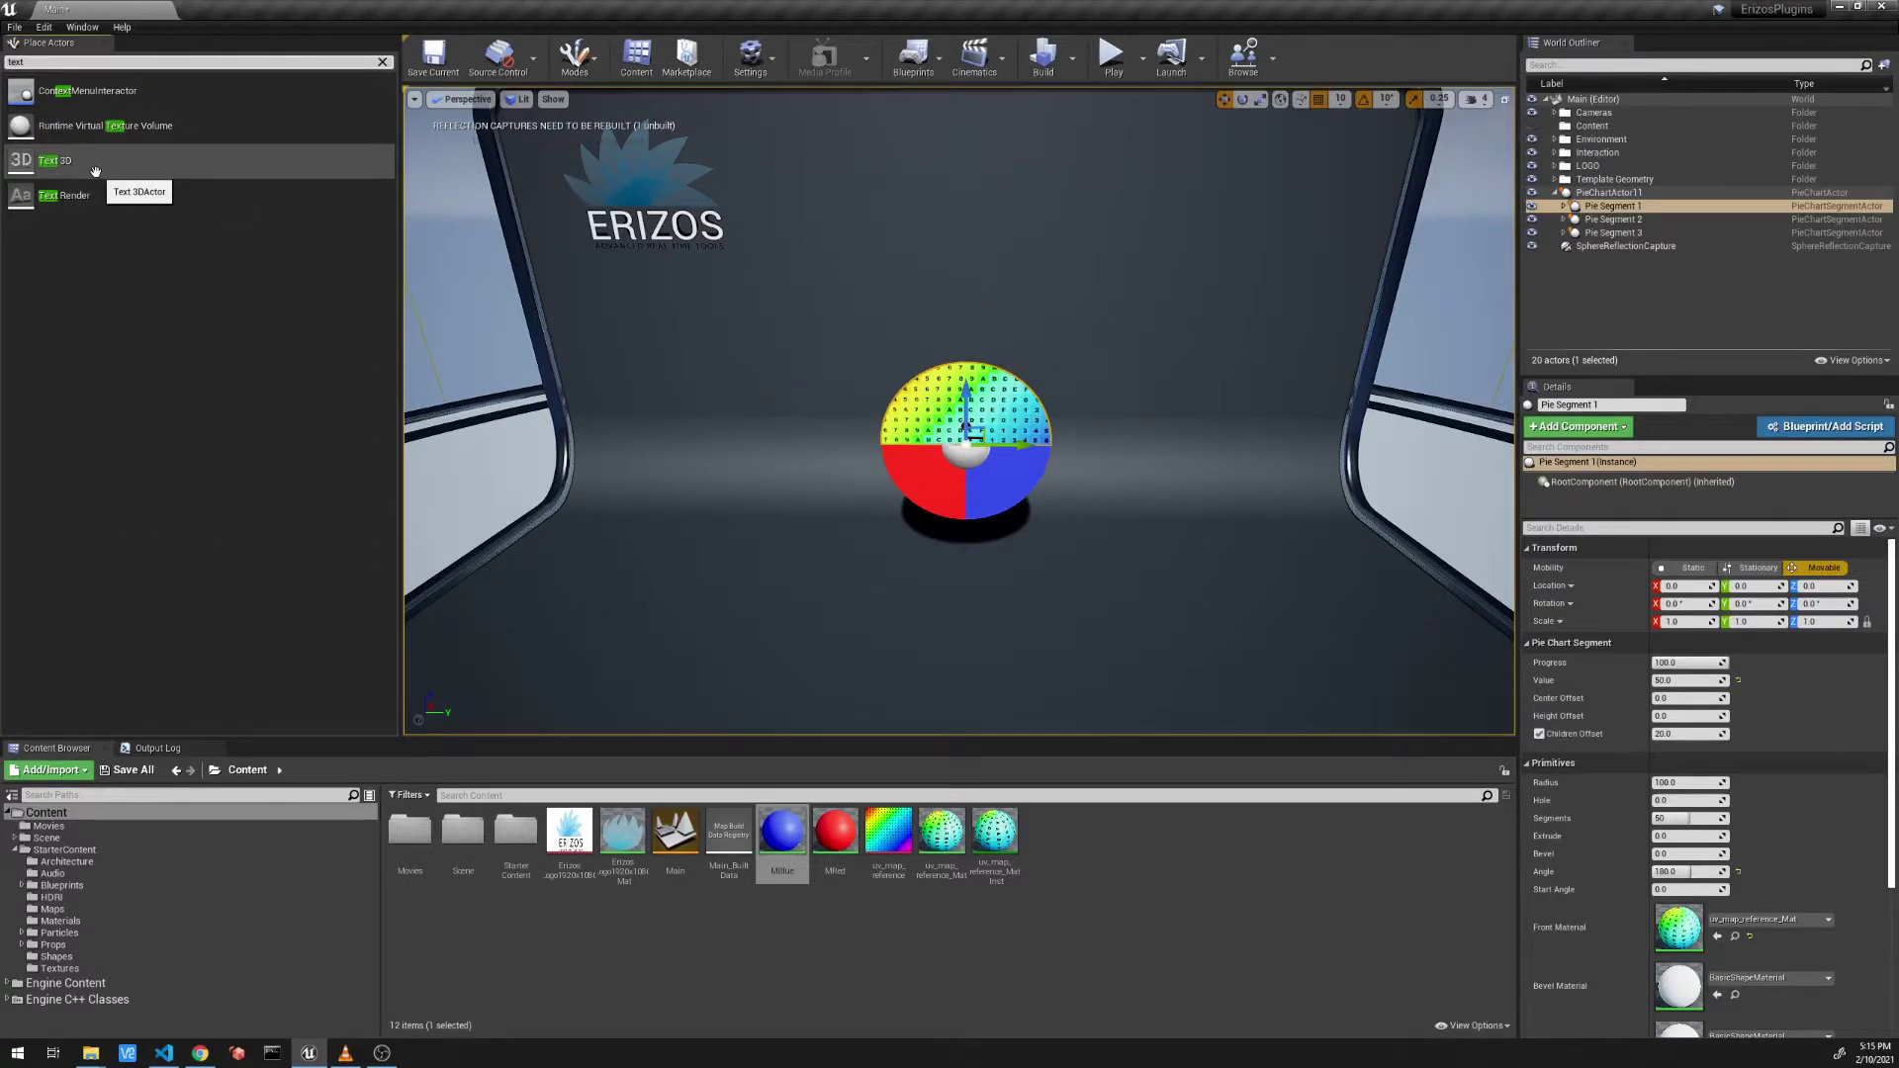
drag(817, 582, 882, 594)
click(1726, 672)
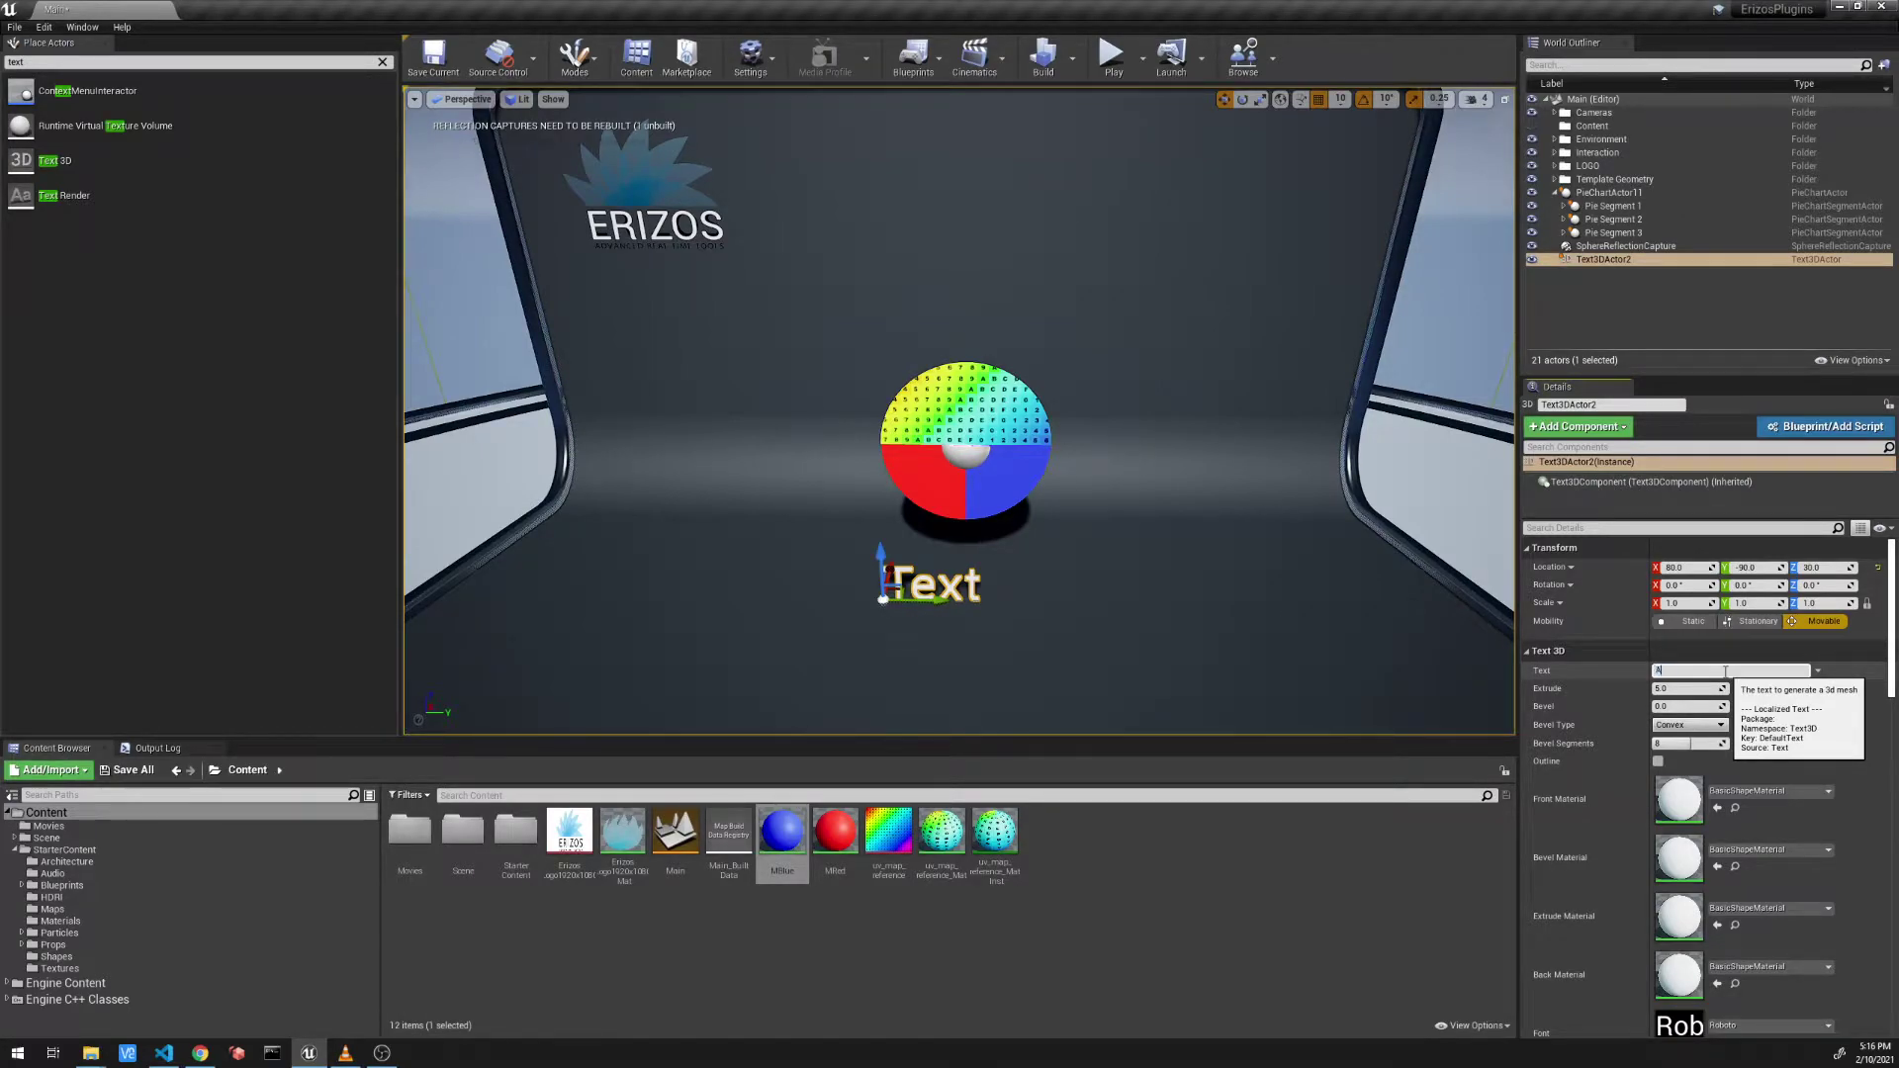
key(Return)
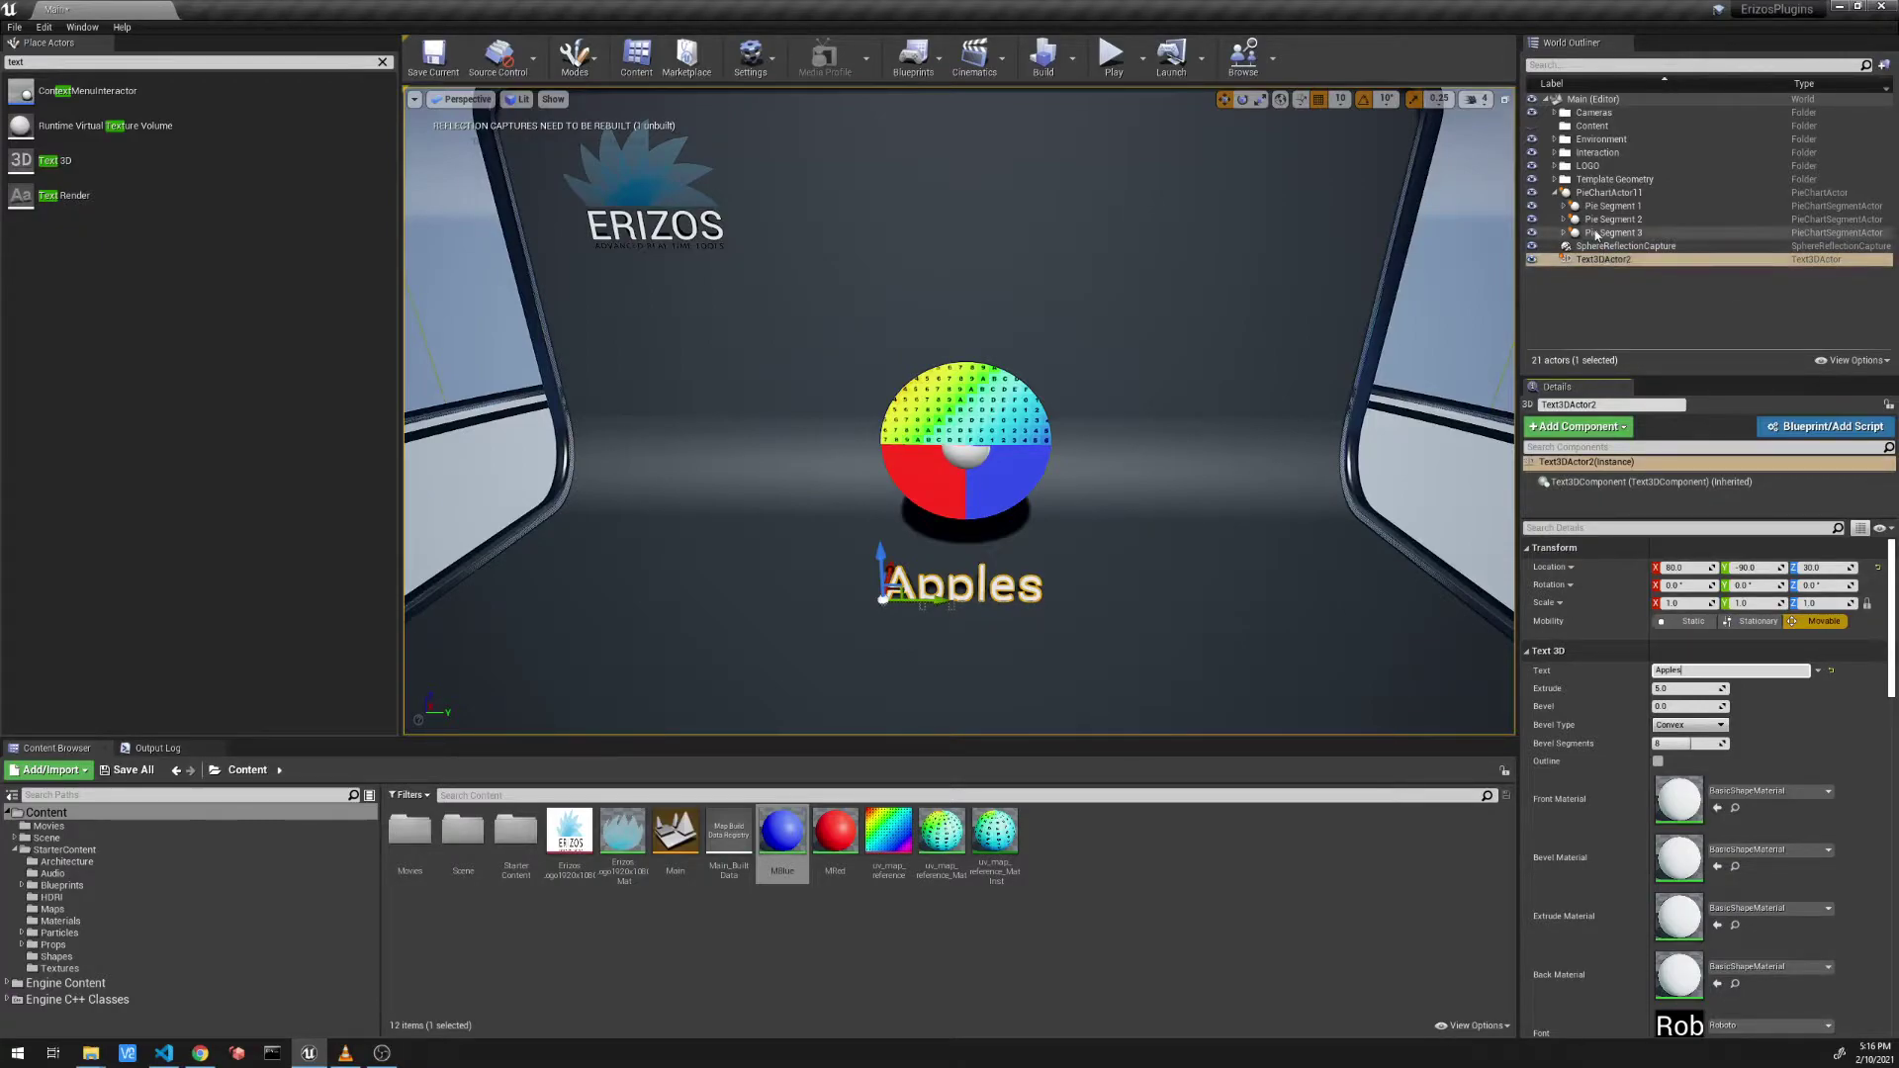
Step: Attach the Apples text to the Labels actor of Pie Segment 1 and raise it above the pie chart
click(1562, 207)
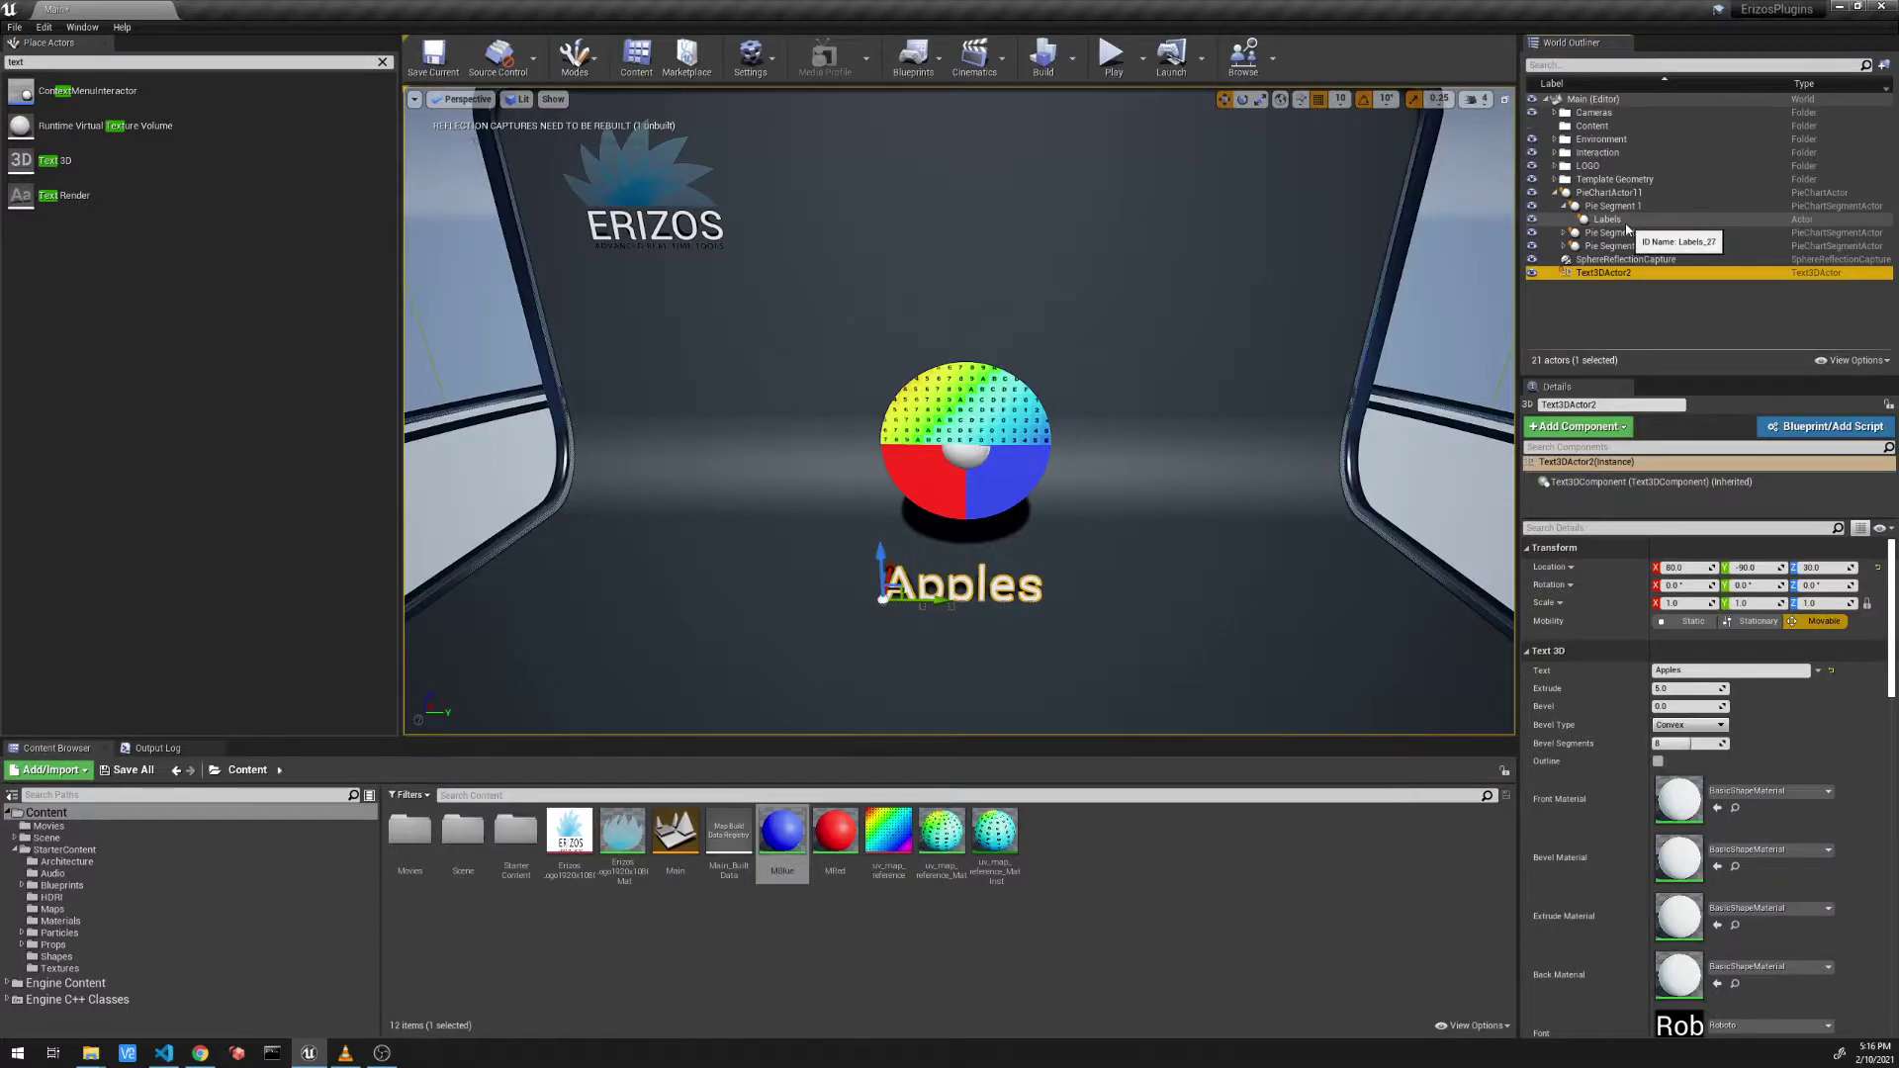
drag(1604, 273, 1605, 226)
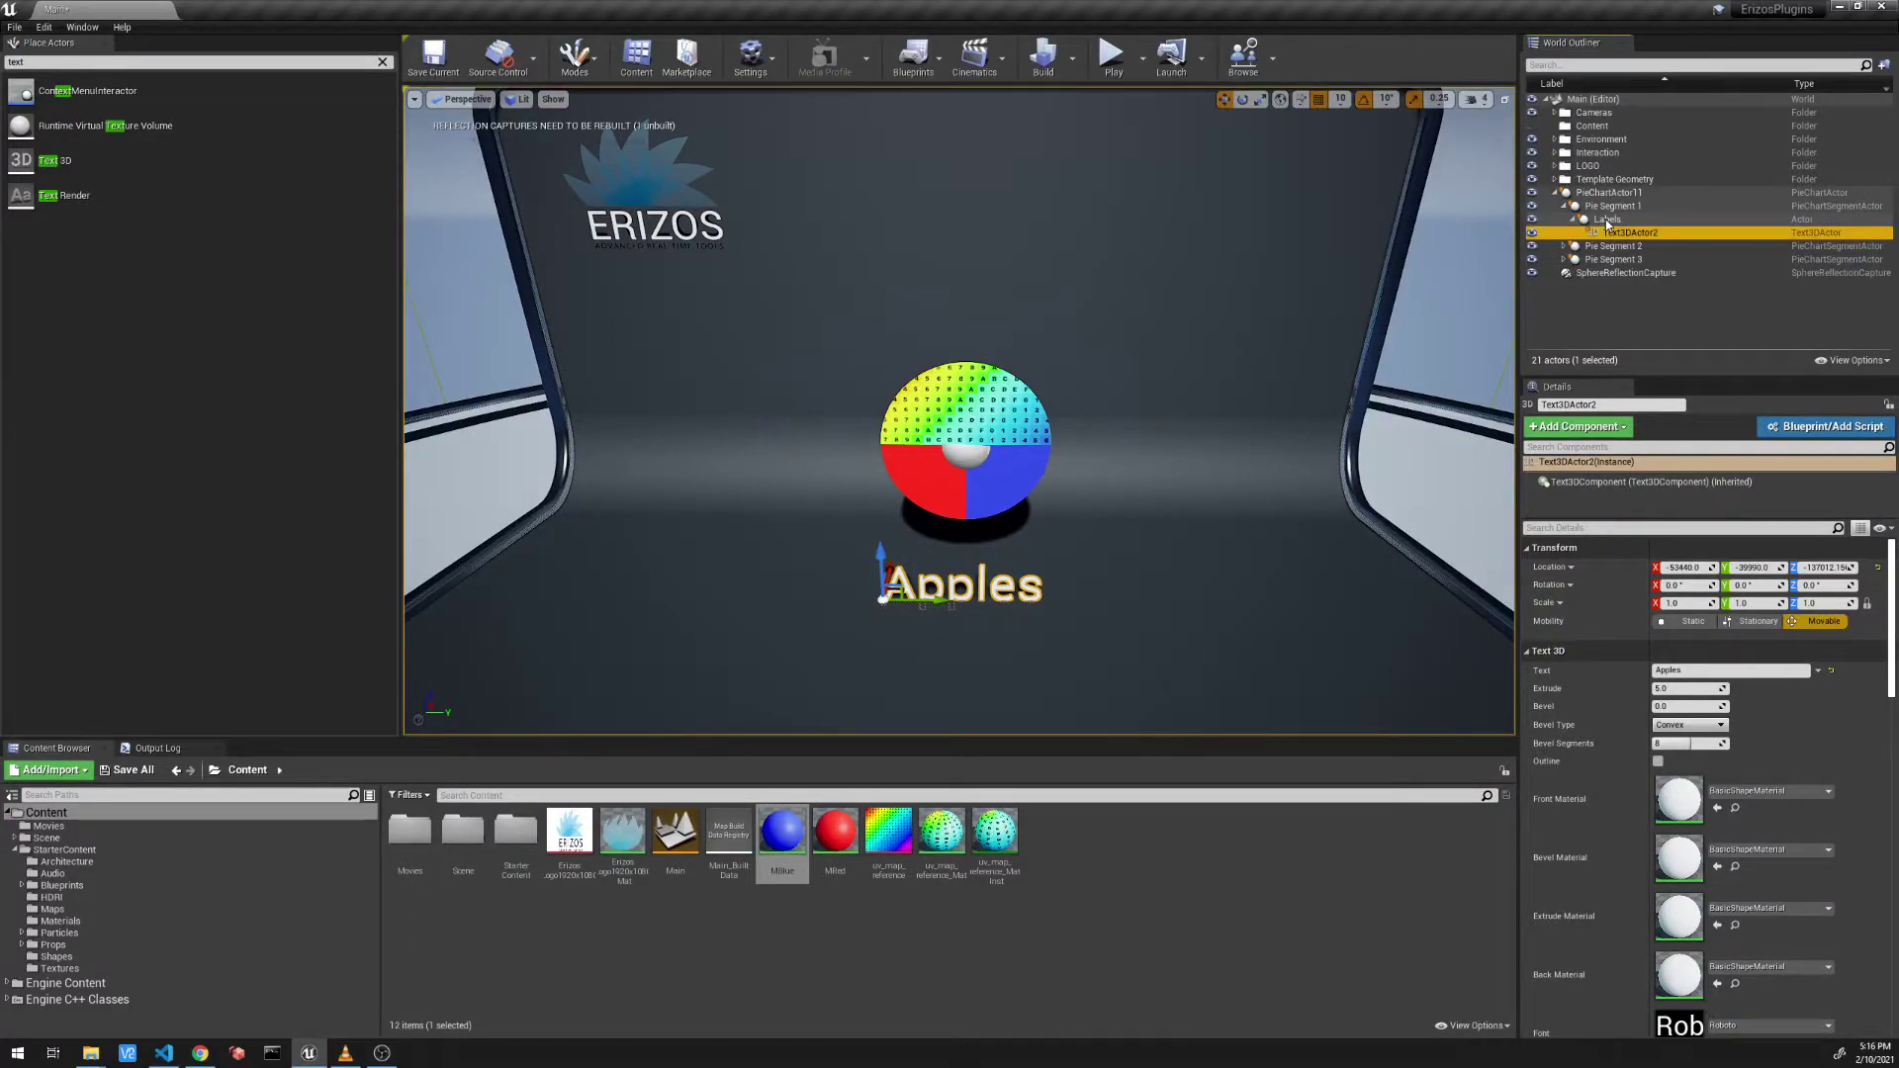
drag(882, 566, 895, 305)
scroll(893, 425, up, 2)
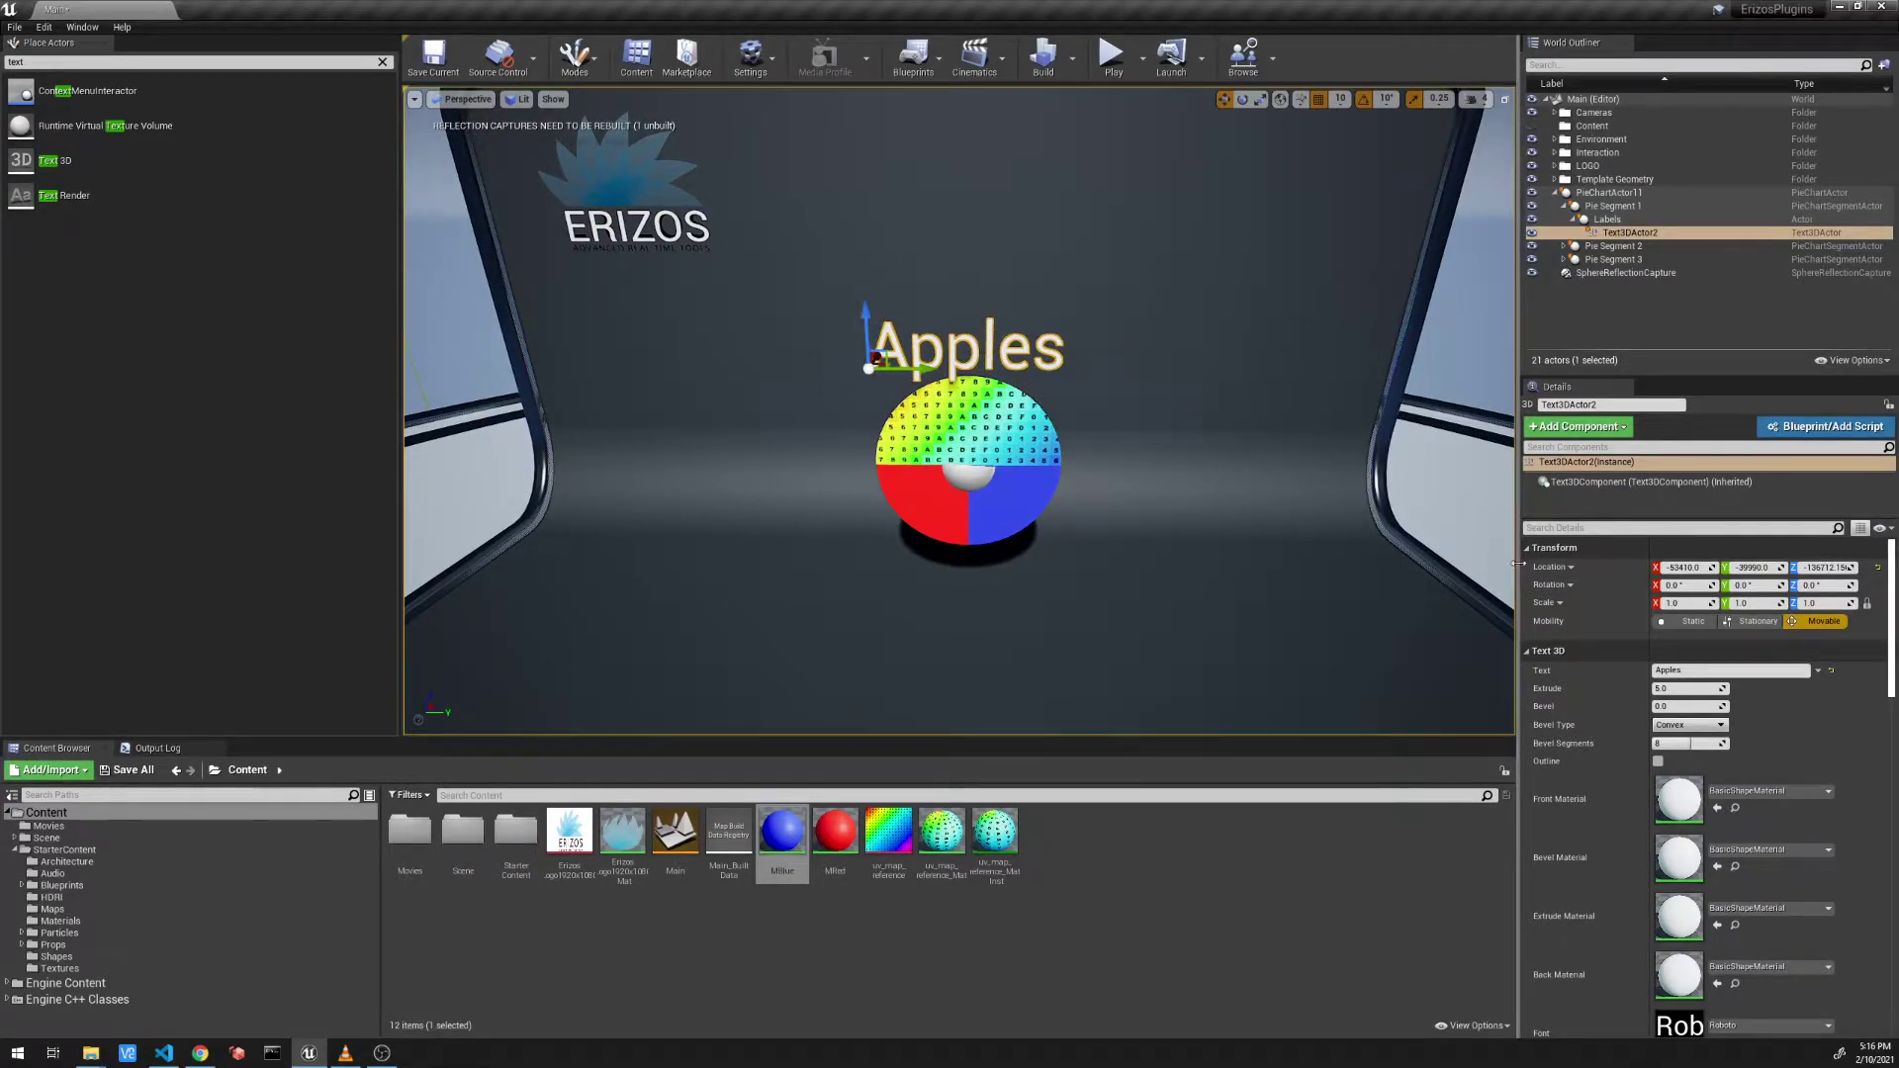
Step: Scale the Apples text uniformly to 0.5 and shift it sideways to sit centred above the multicoloured segment
click(1673, 603)
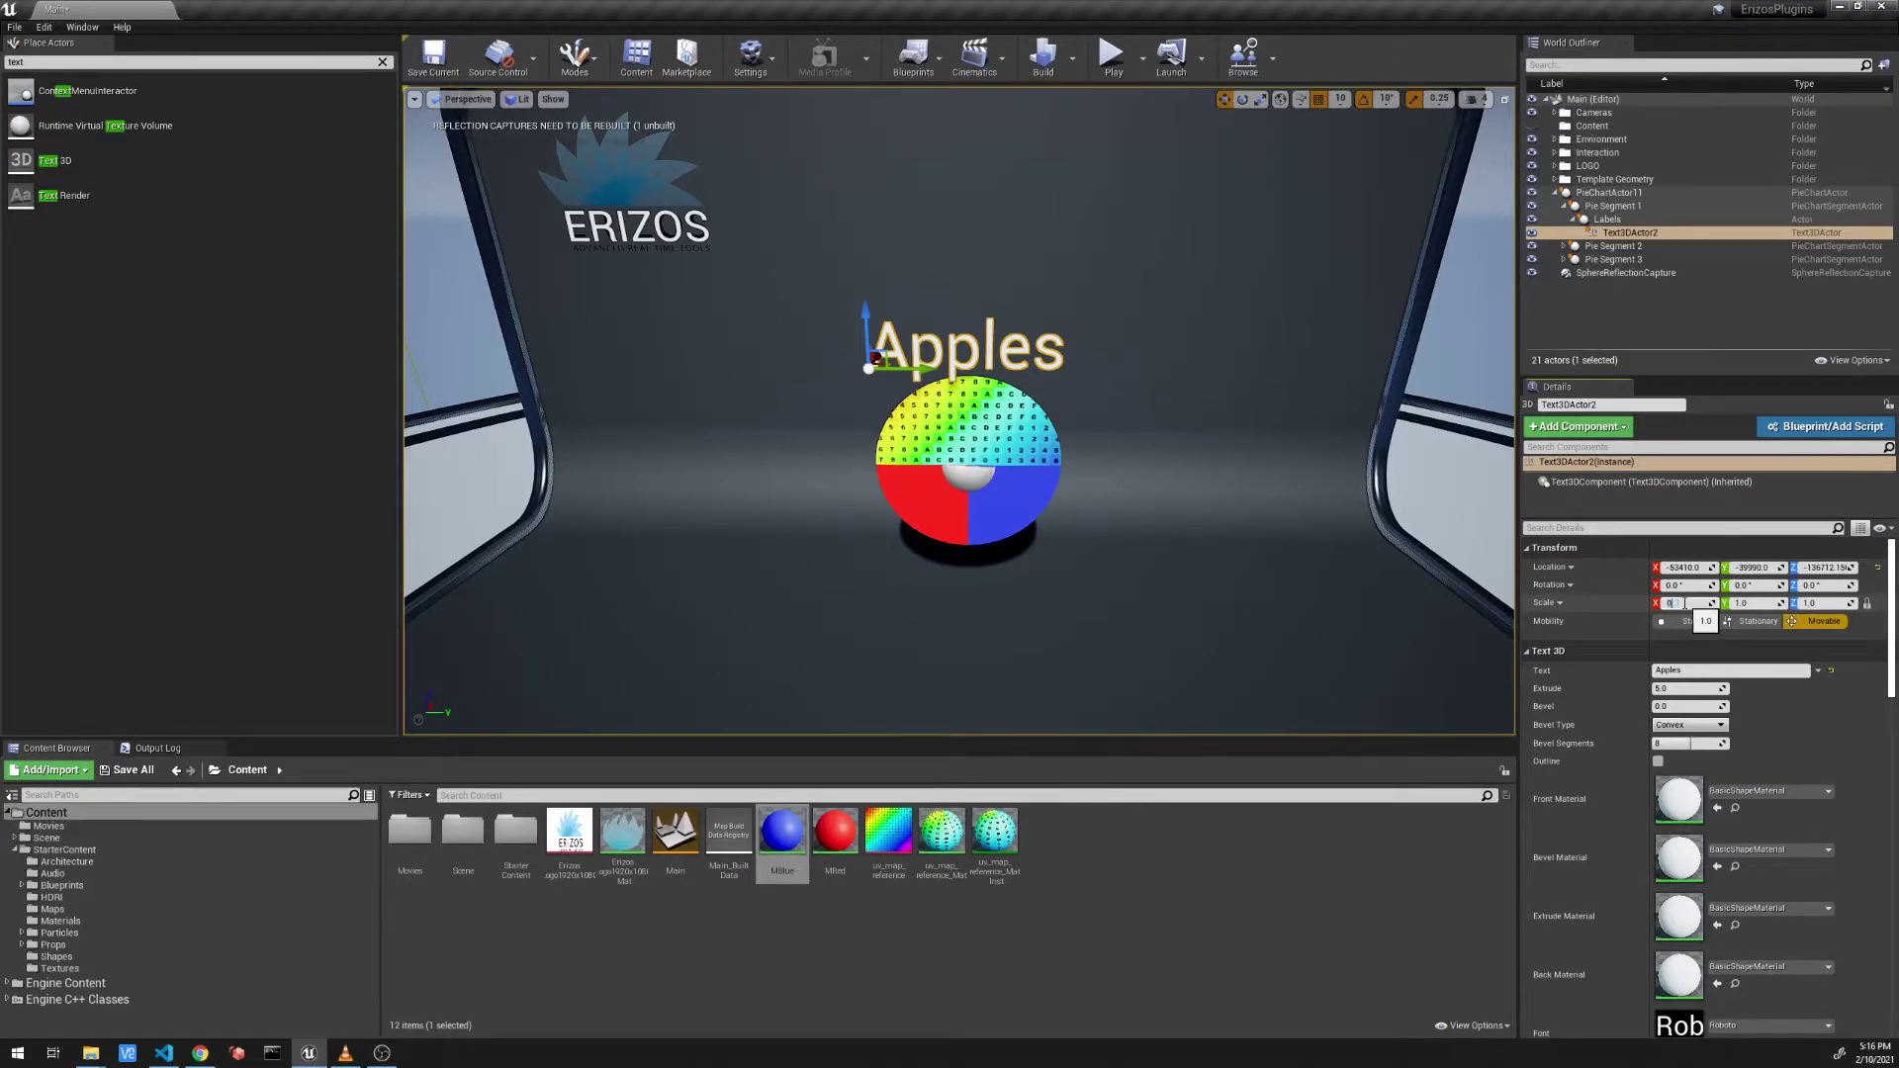
text(0.5)
key(Return)
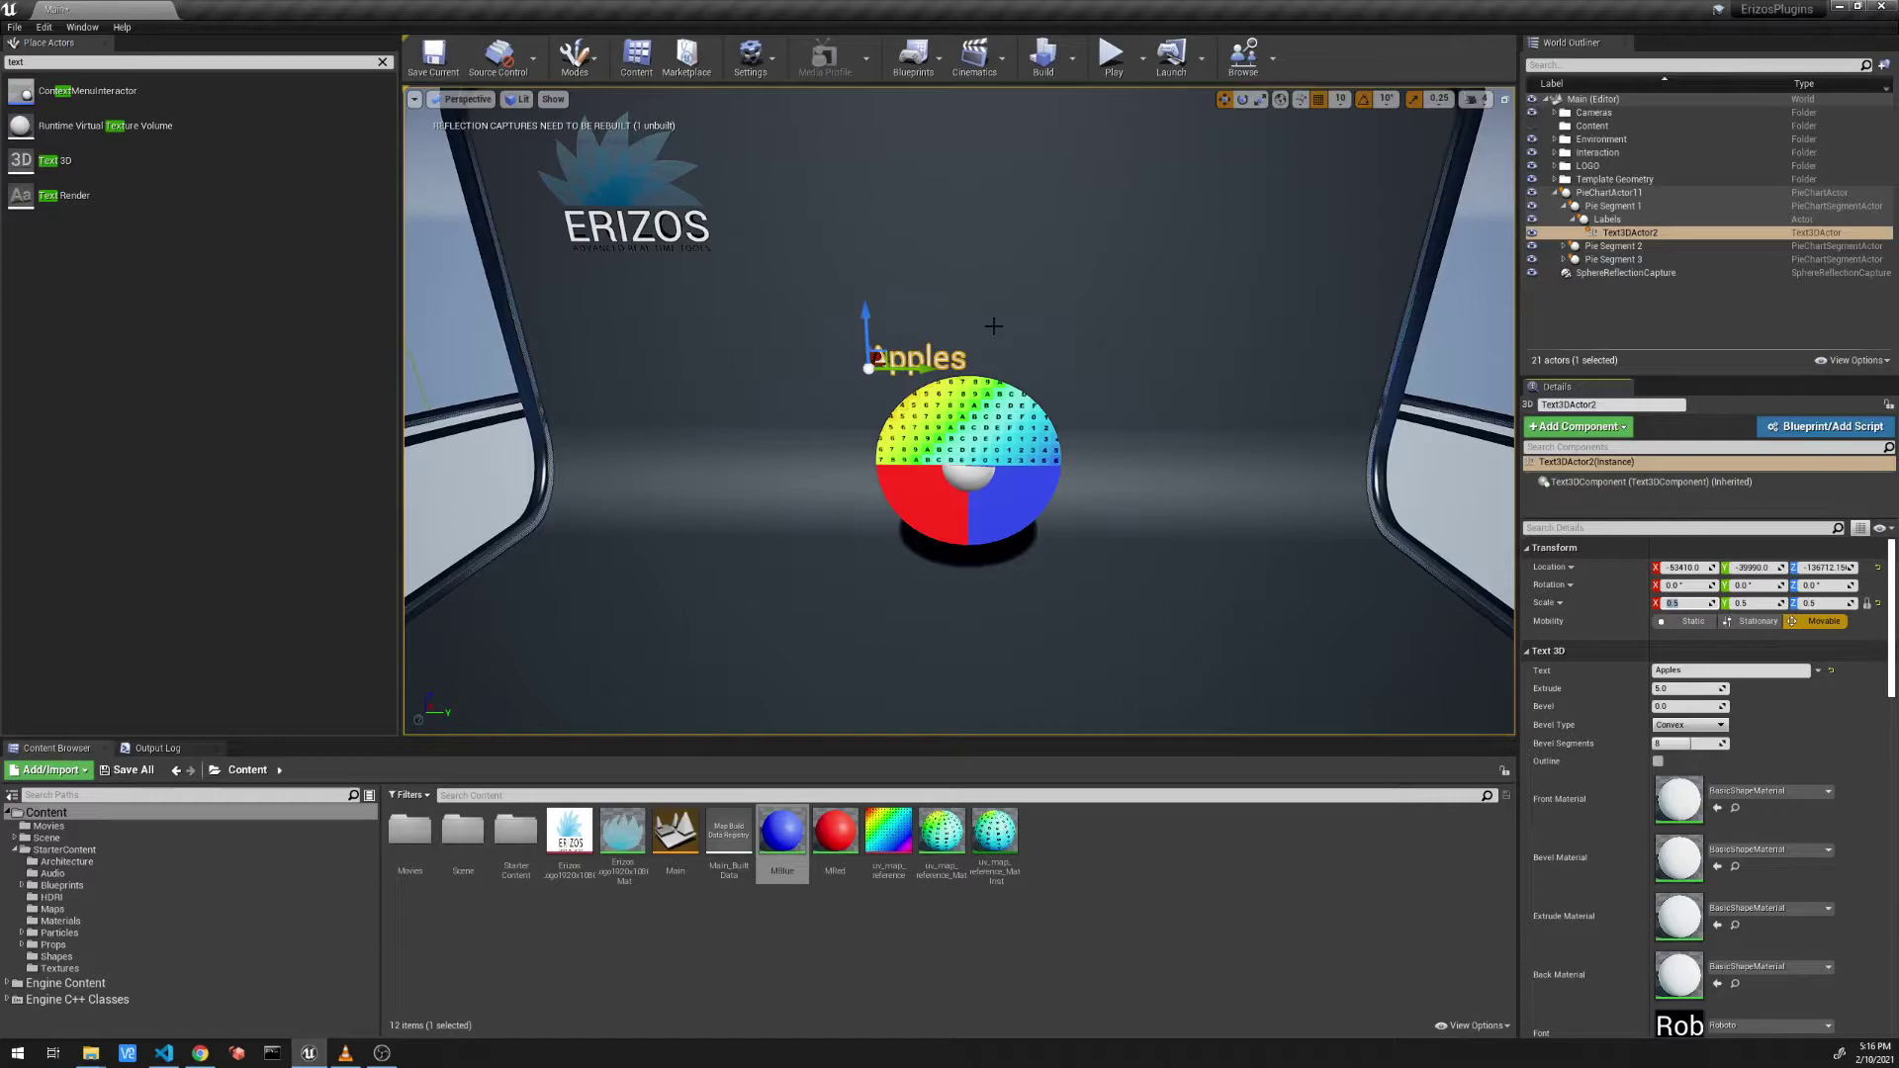
drag(921, 366, 980, 366)
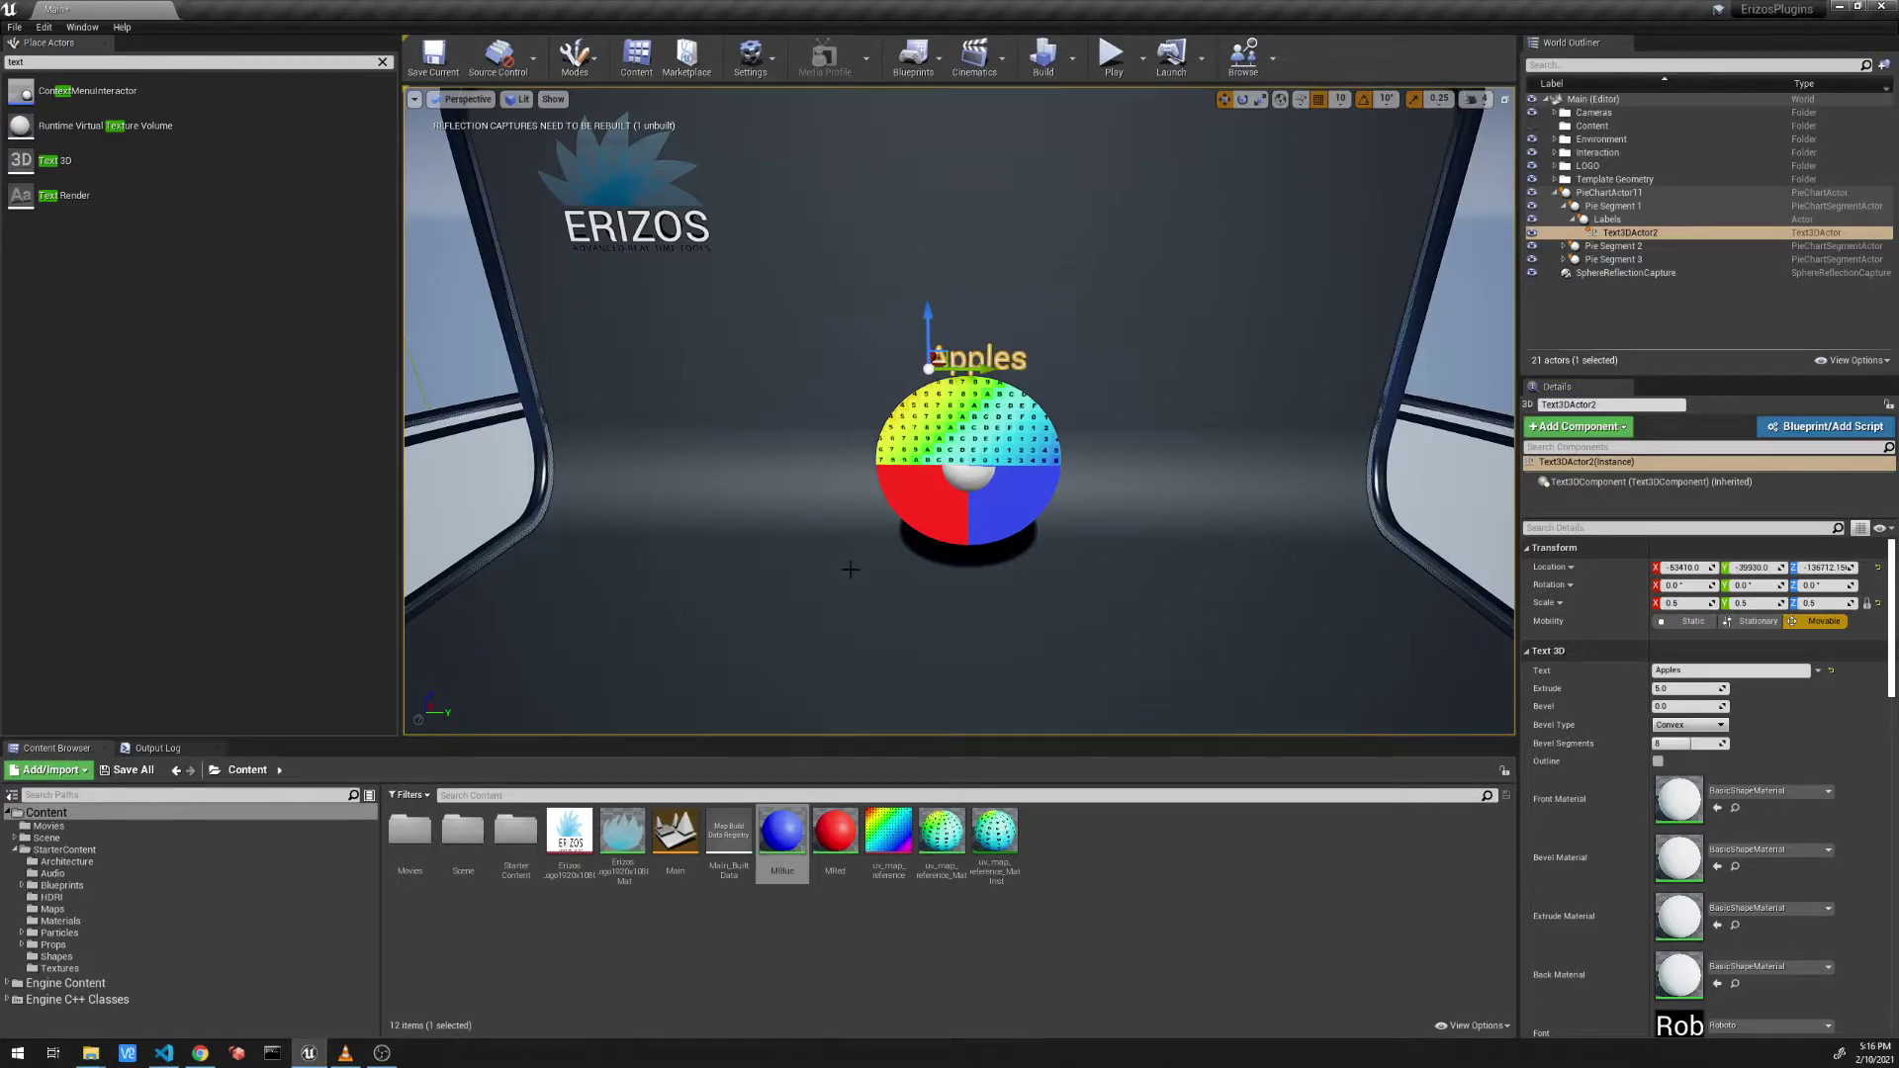
Step: Place a second Text 3D actor below the pie chart and set its text to "Grapes"
drag(55, 161, 842, 618)
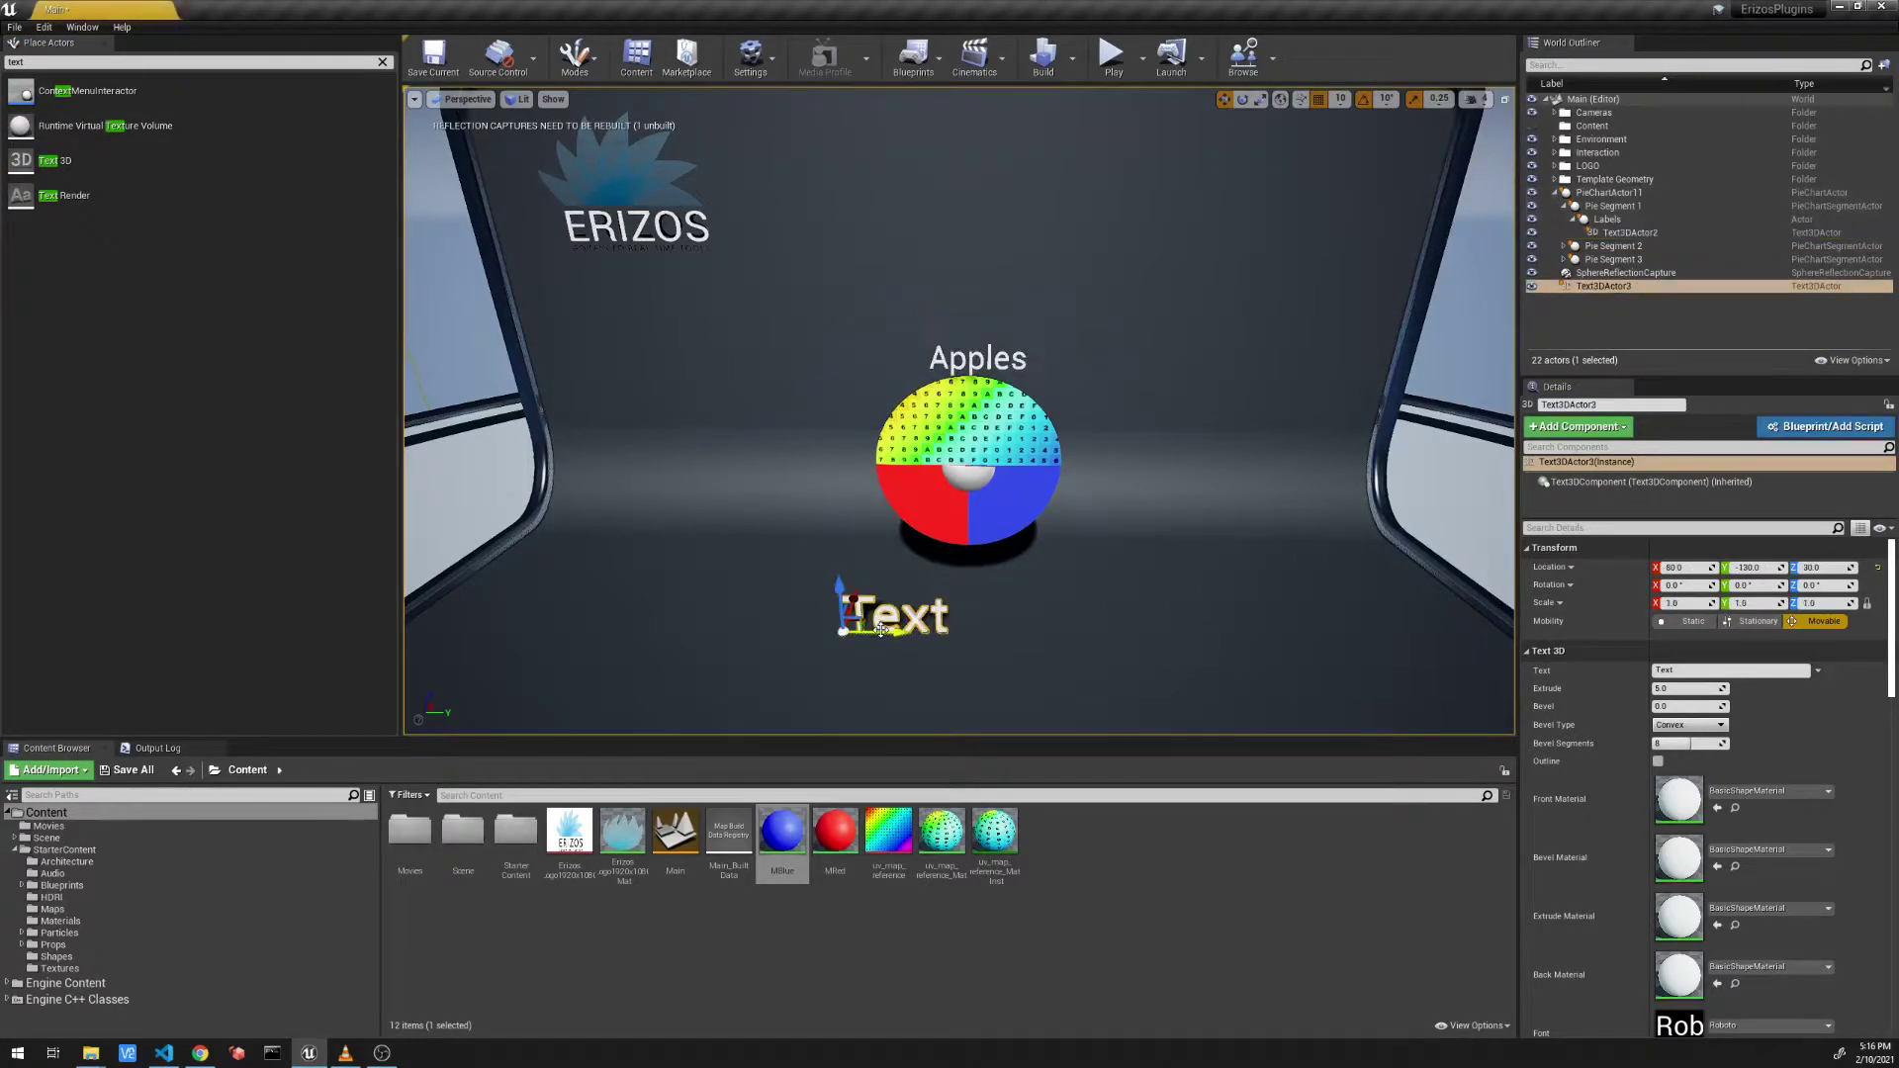
click(1685, 671)
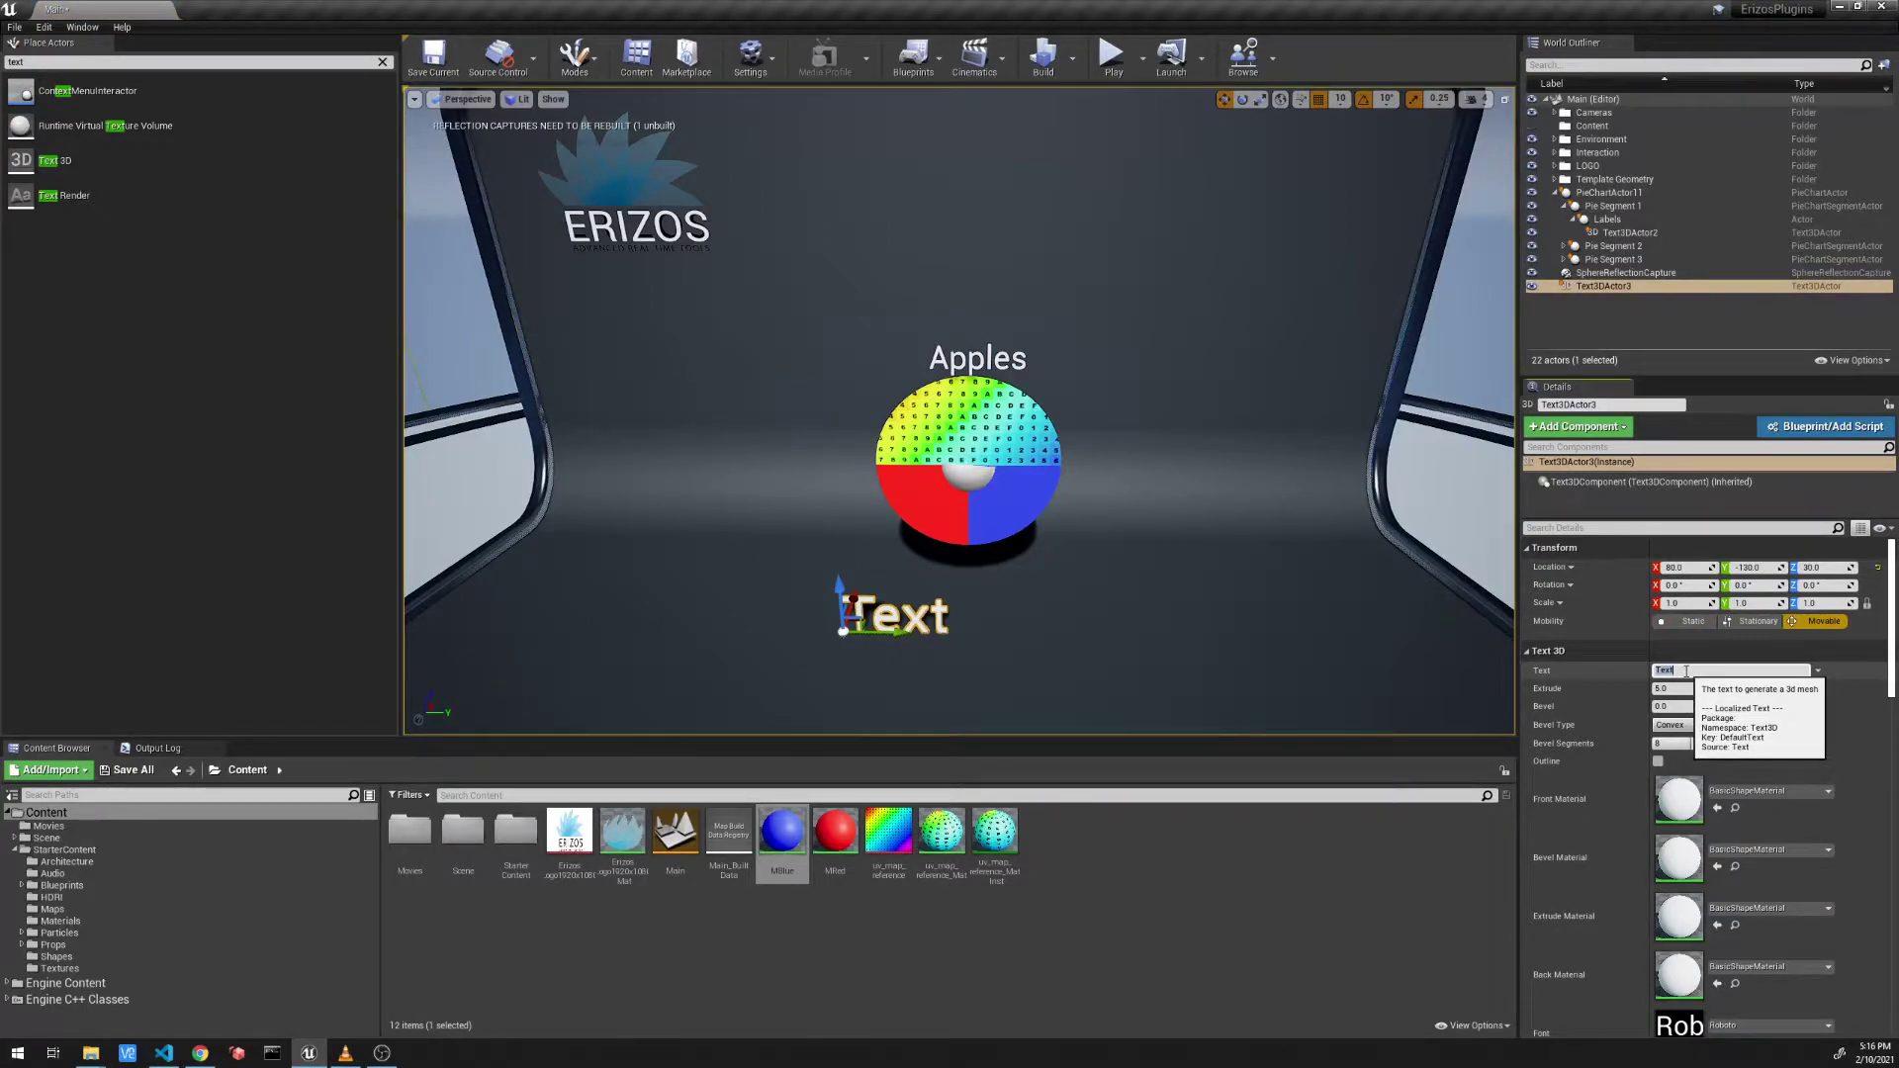
text(Grape)
key(Return)
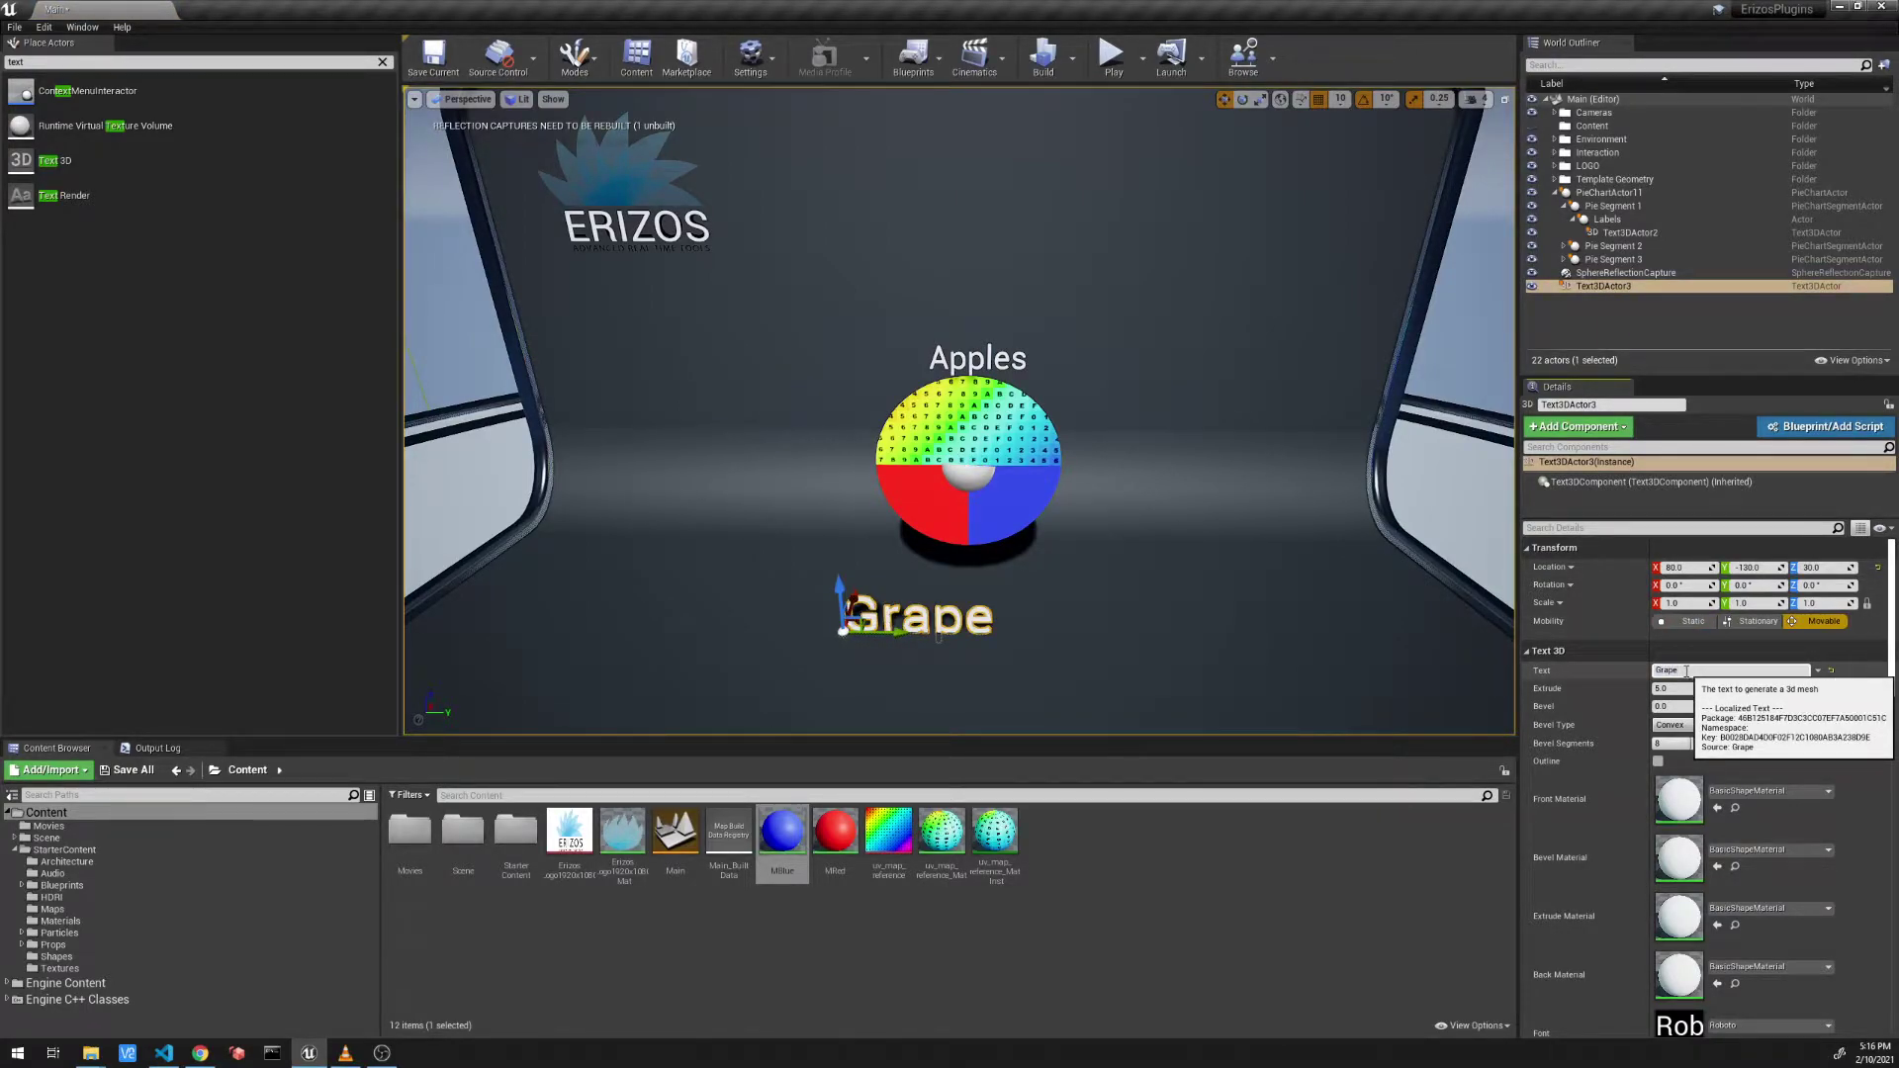
text(s)
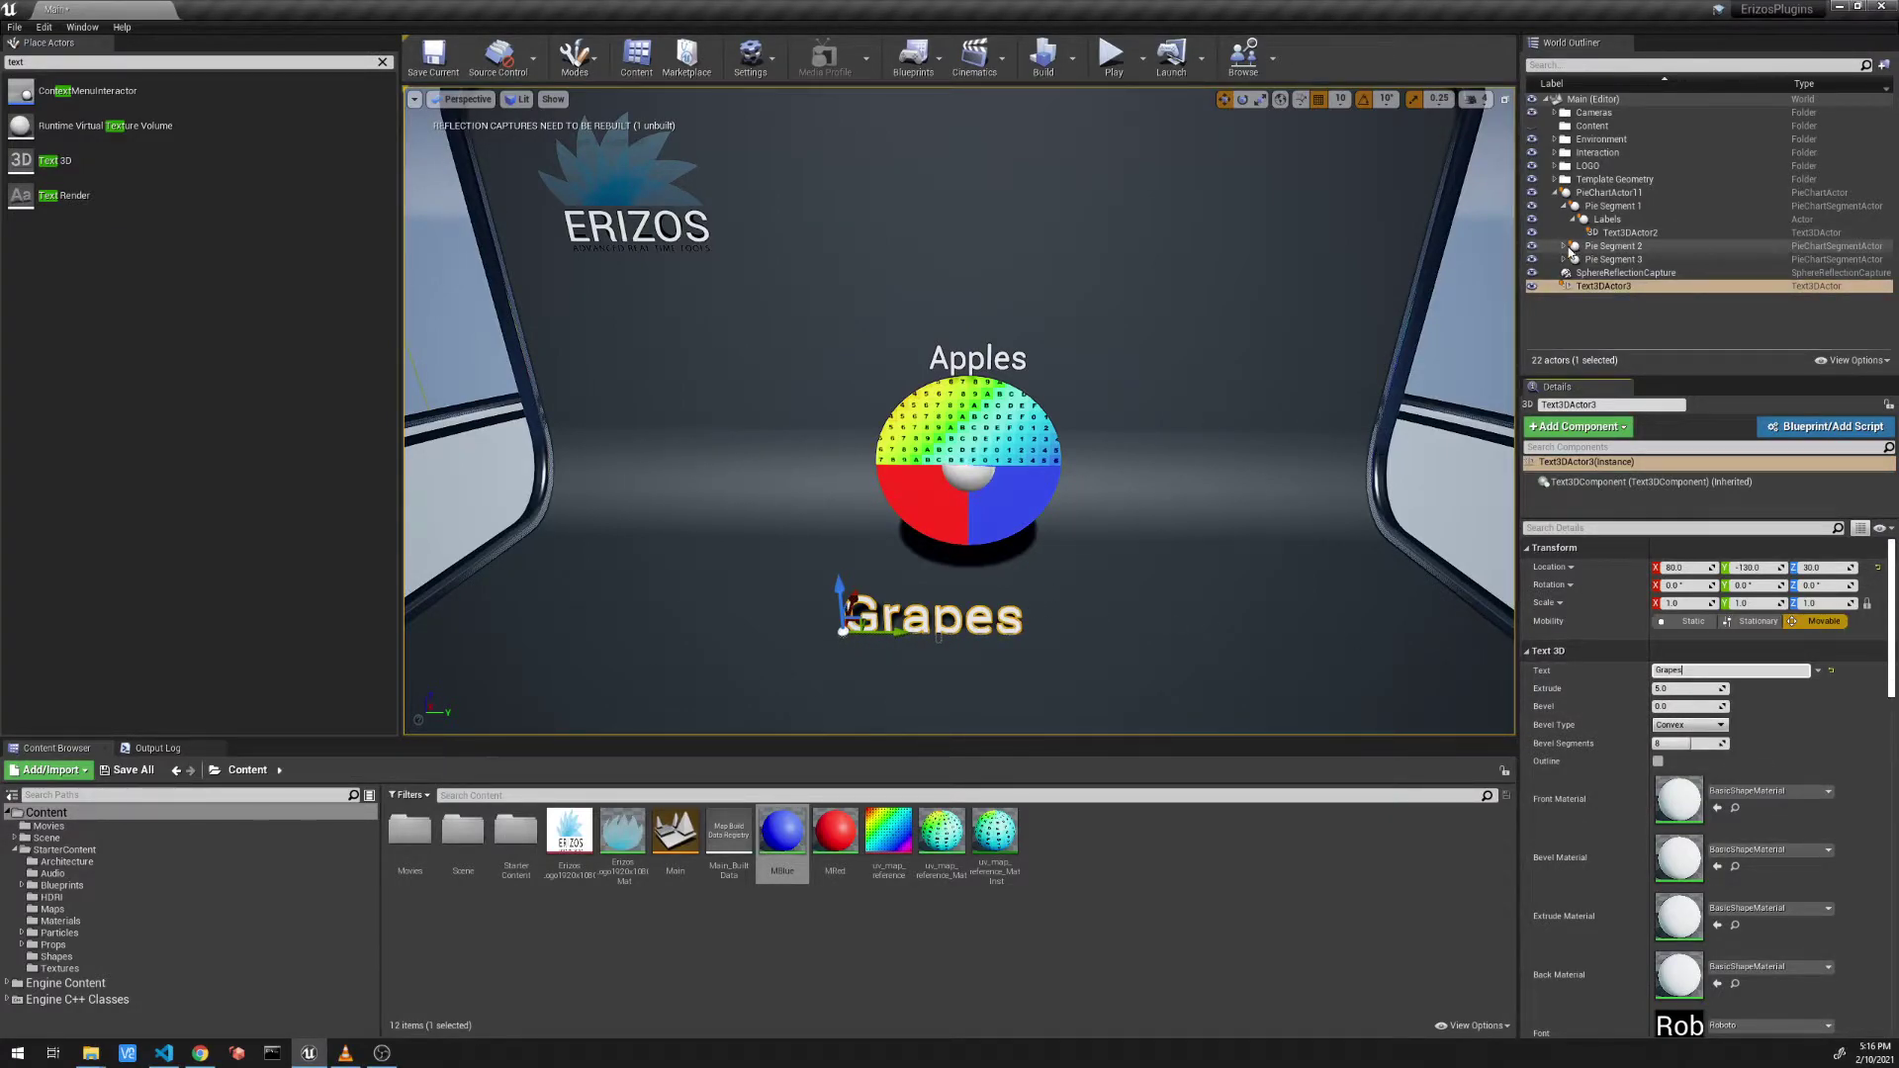
Step: Attach the Grapes text to the Labels actor of Pie Segment 2 and raise it to the red segment
click(1564, 246)
click(1582, 298)
drag(1582, 302, 1607, 259)
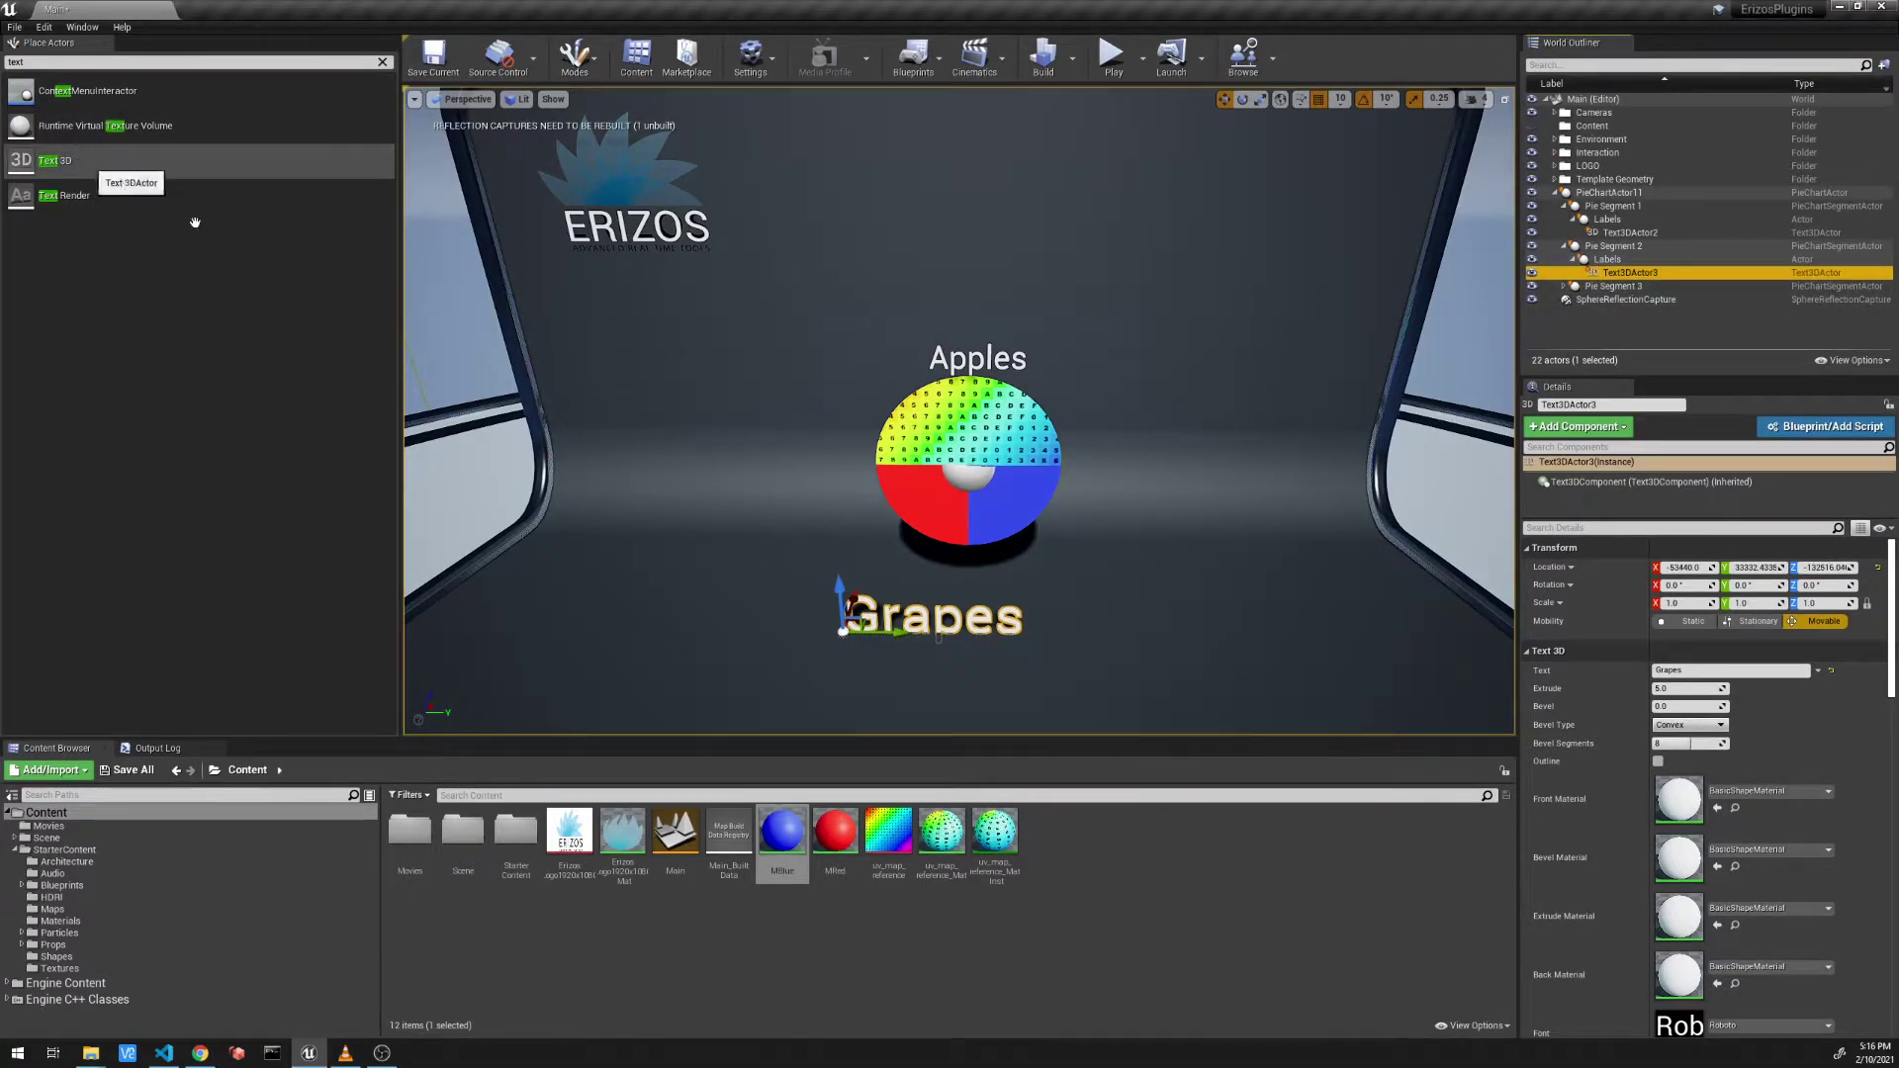
drag(838, 586, 868, 511)
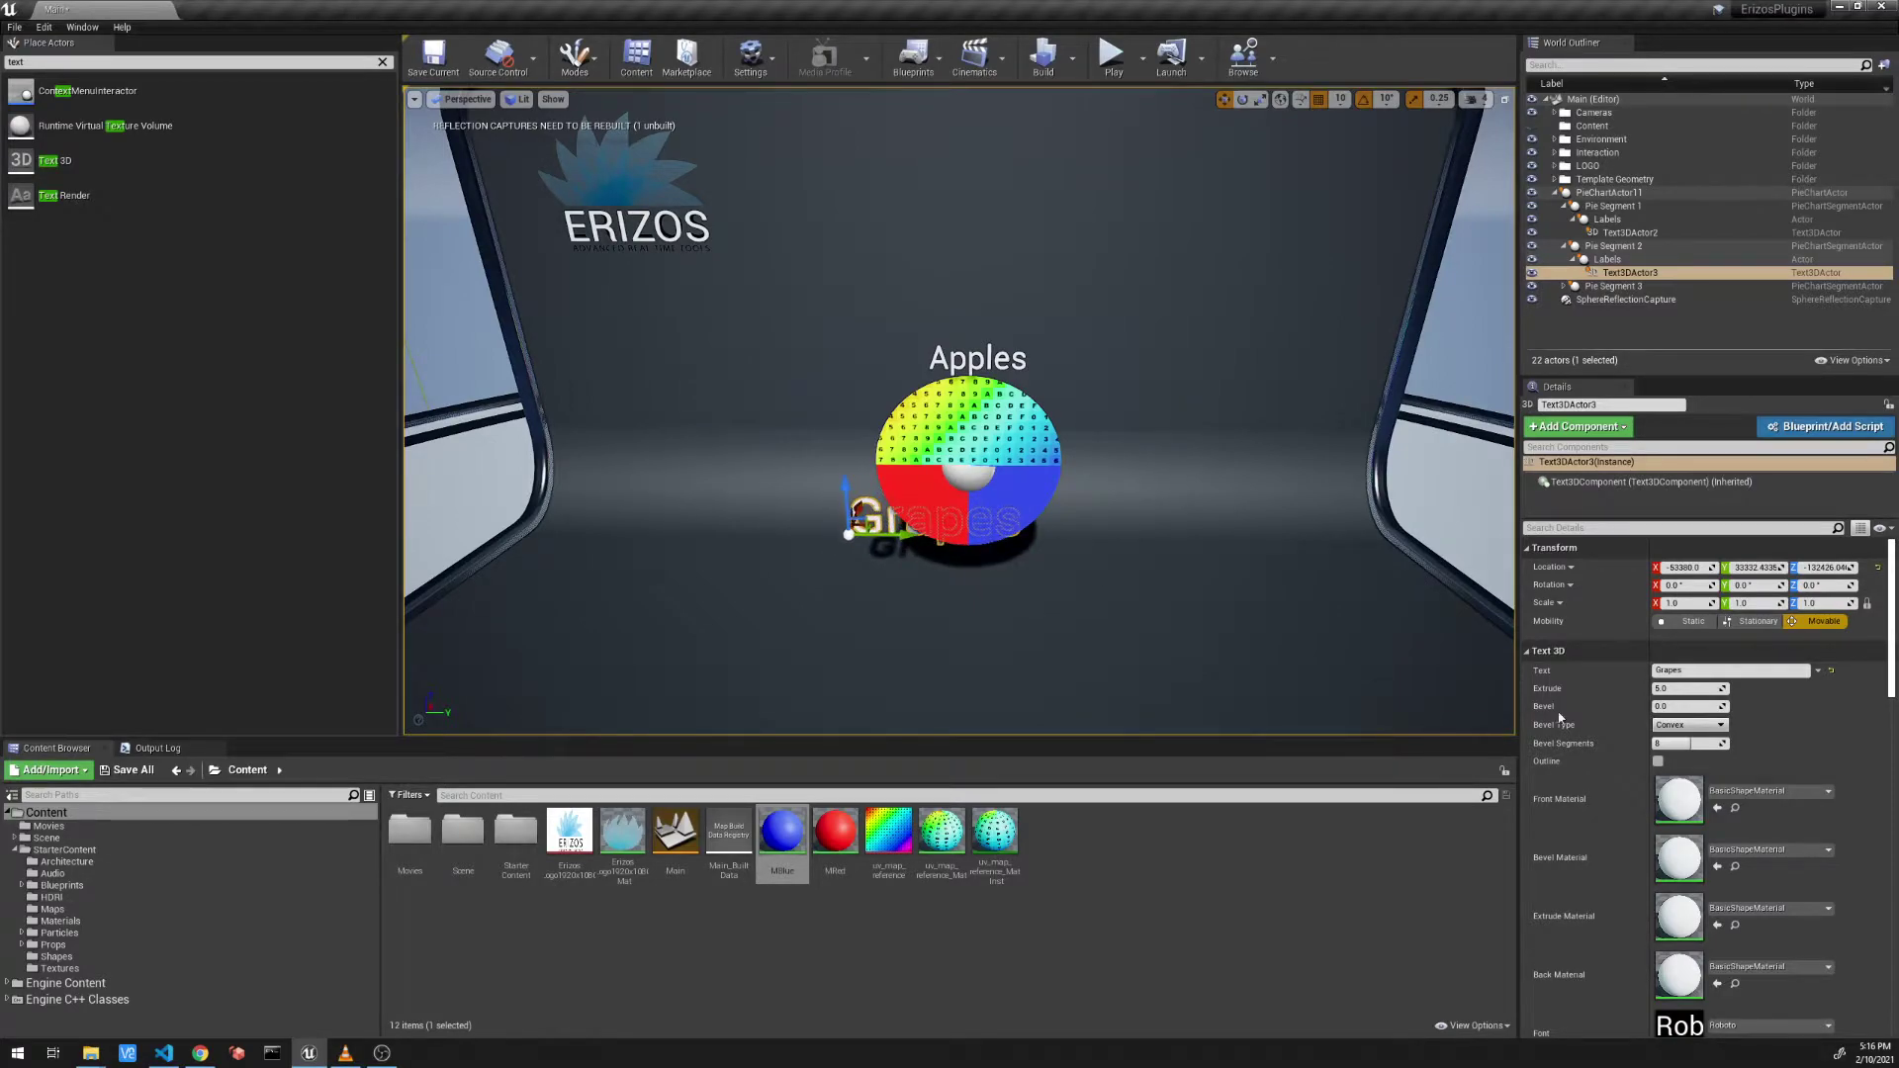
Step: Scale the Grapes text uniformly to 0.5 and bring it forward beside the lower edge of the red segment
click(1688, 602)
text(0.5)
key(Return)
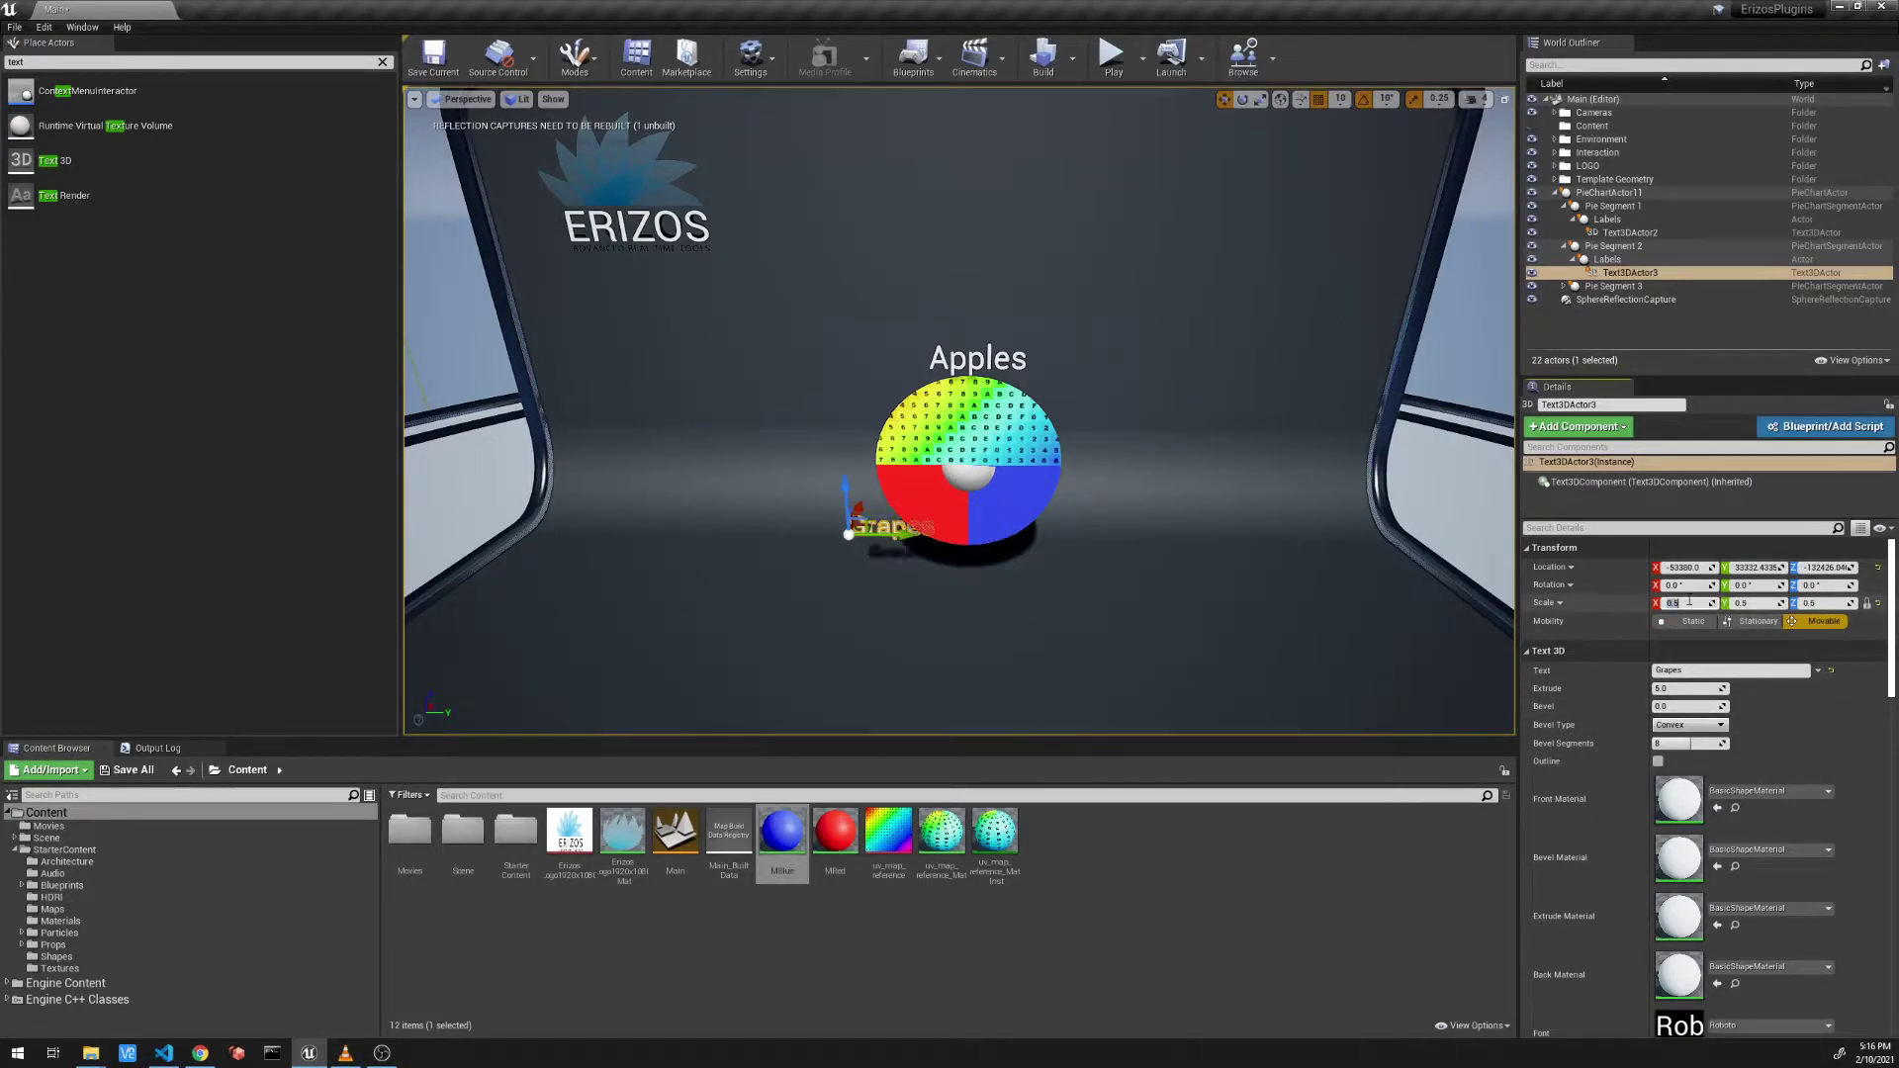
drag(864, 506, 857, 518)
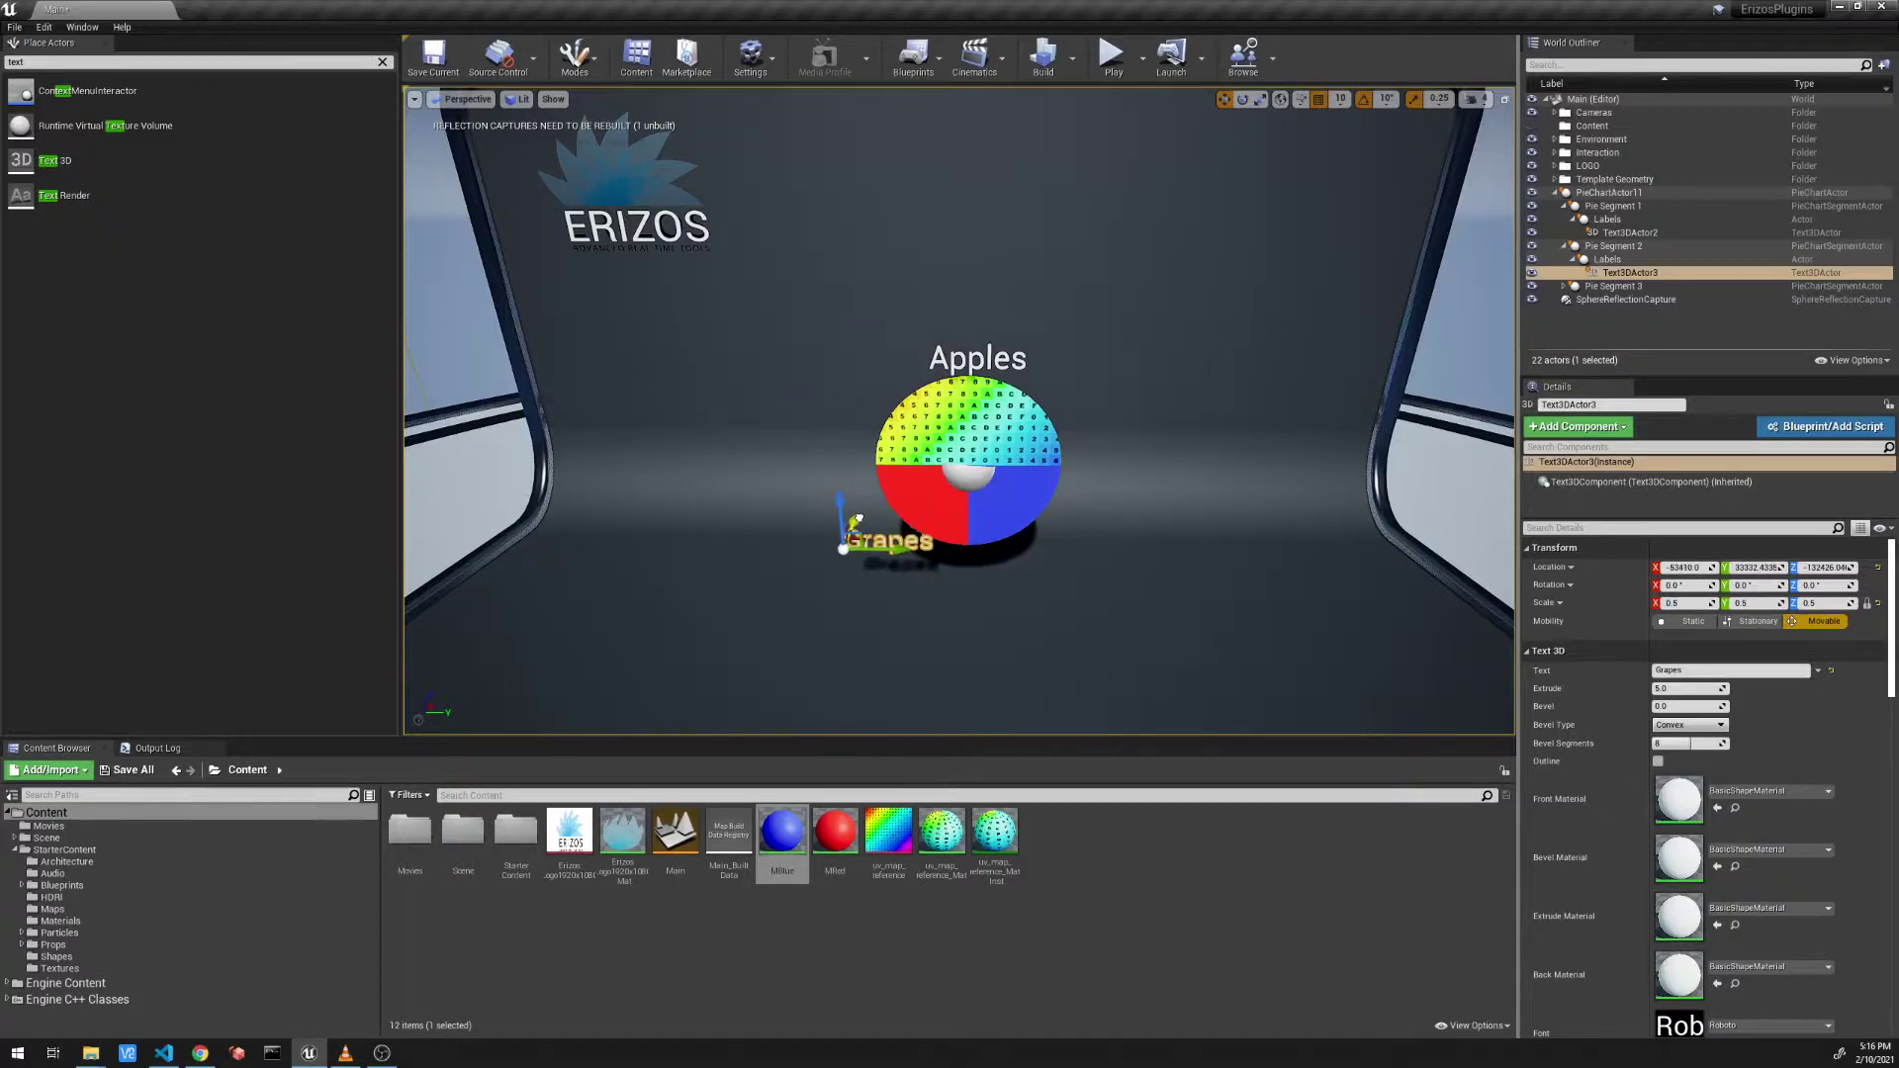
Step: Remove the mistakenly placed Text Render actor and add a third Text 3D actor reading "Pears" below the chart
drag(60, 195, 966, 629)
key(Delete)
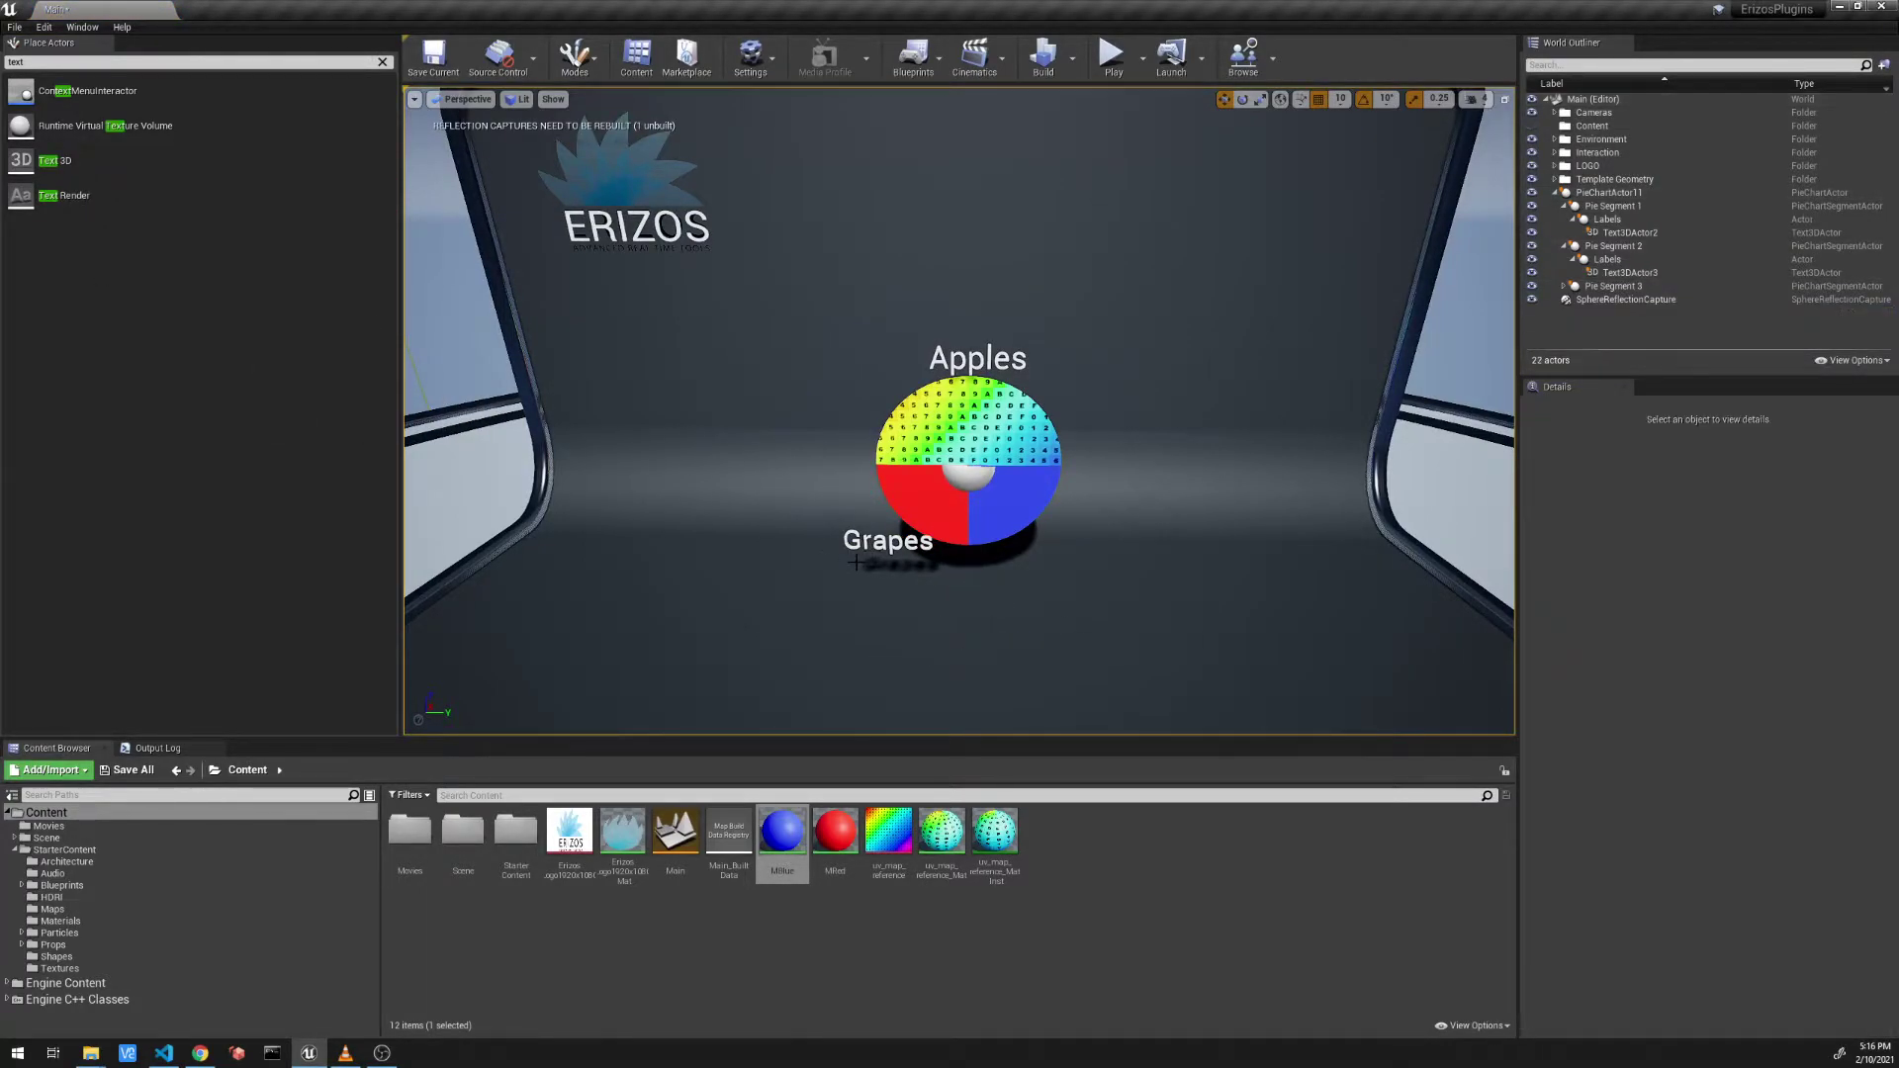
drag(54, 161, 996, 624)
click(1692, 672)
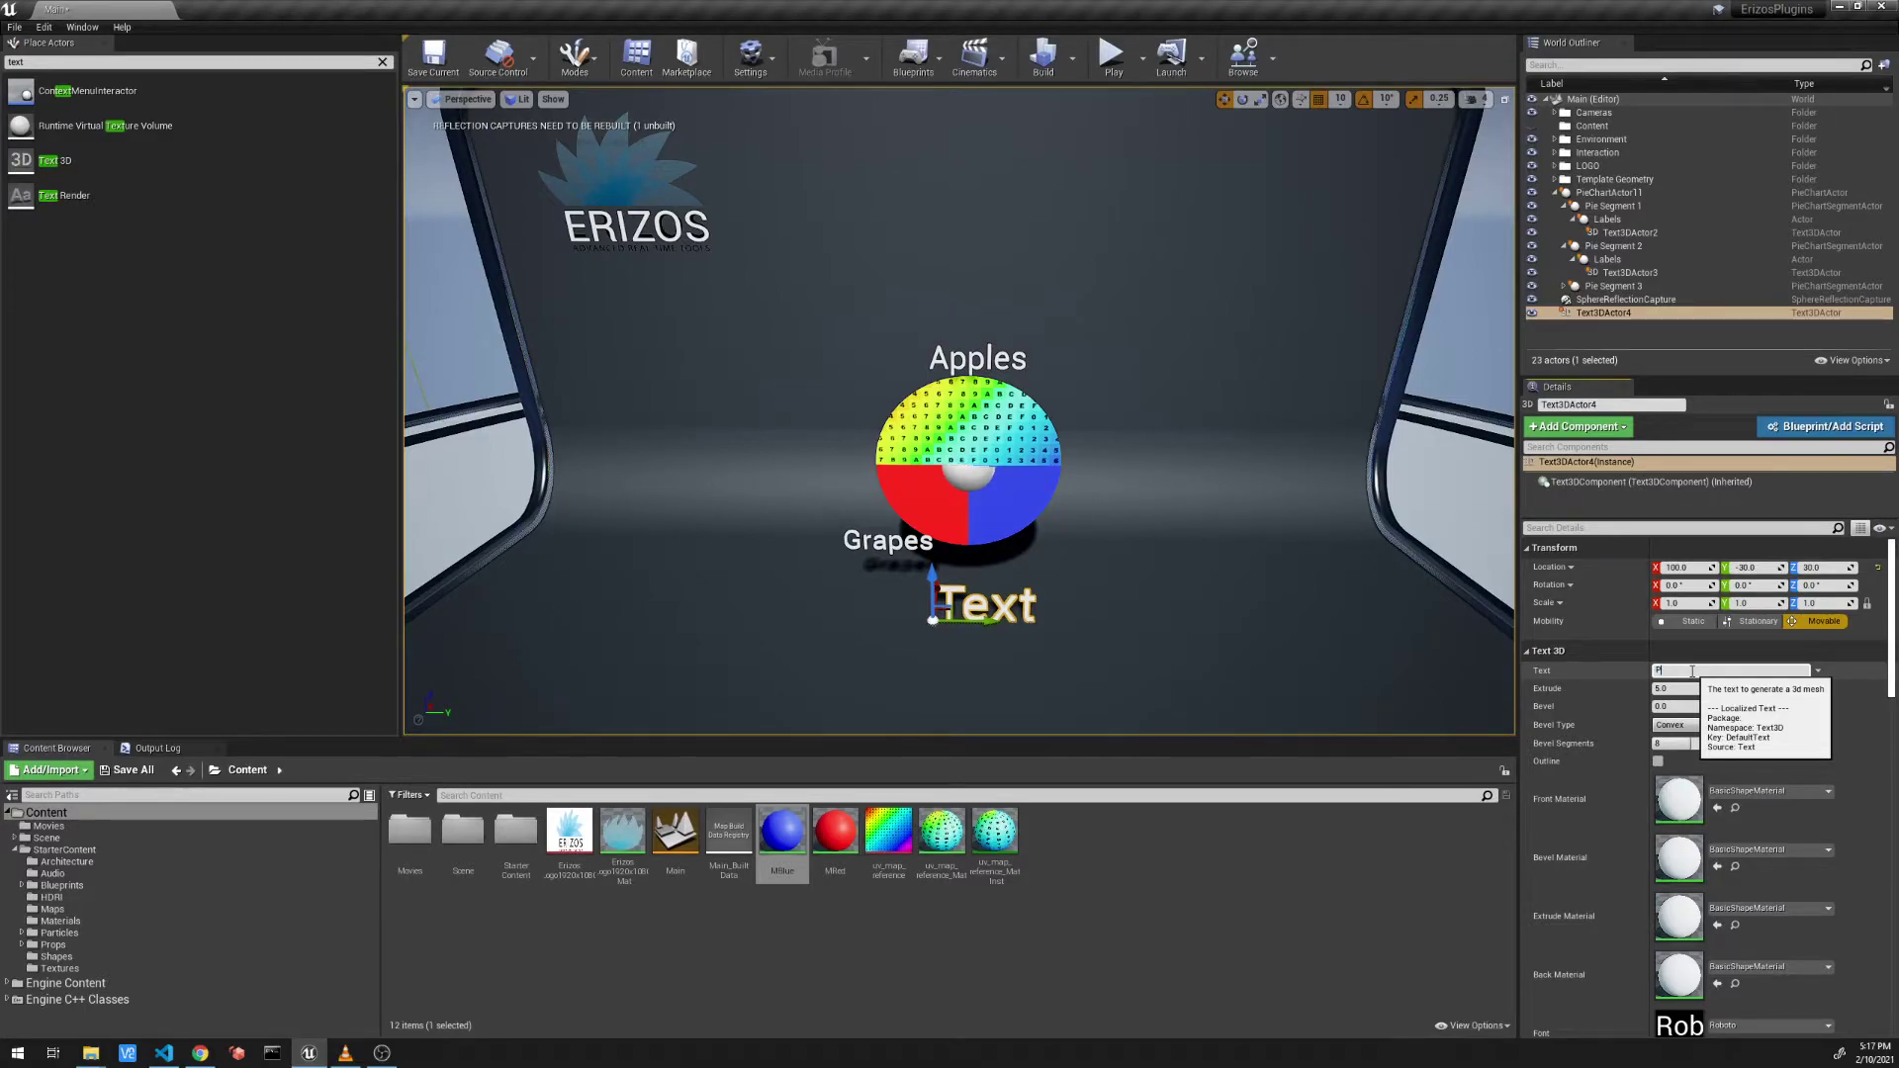
key(Return)
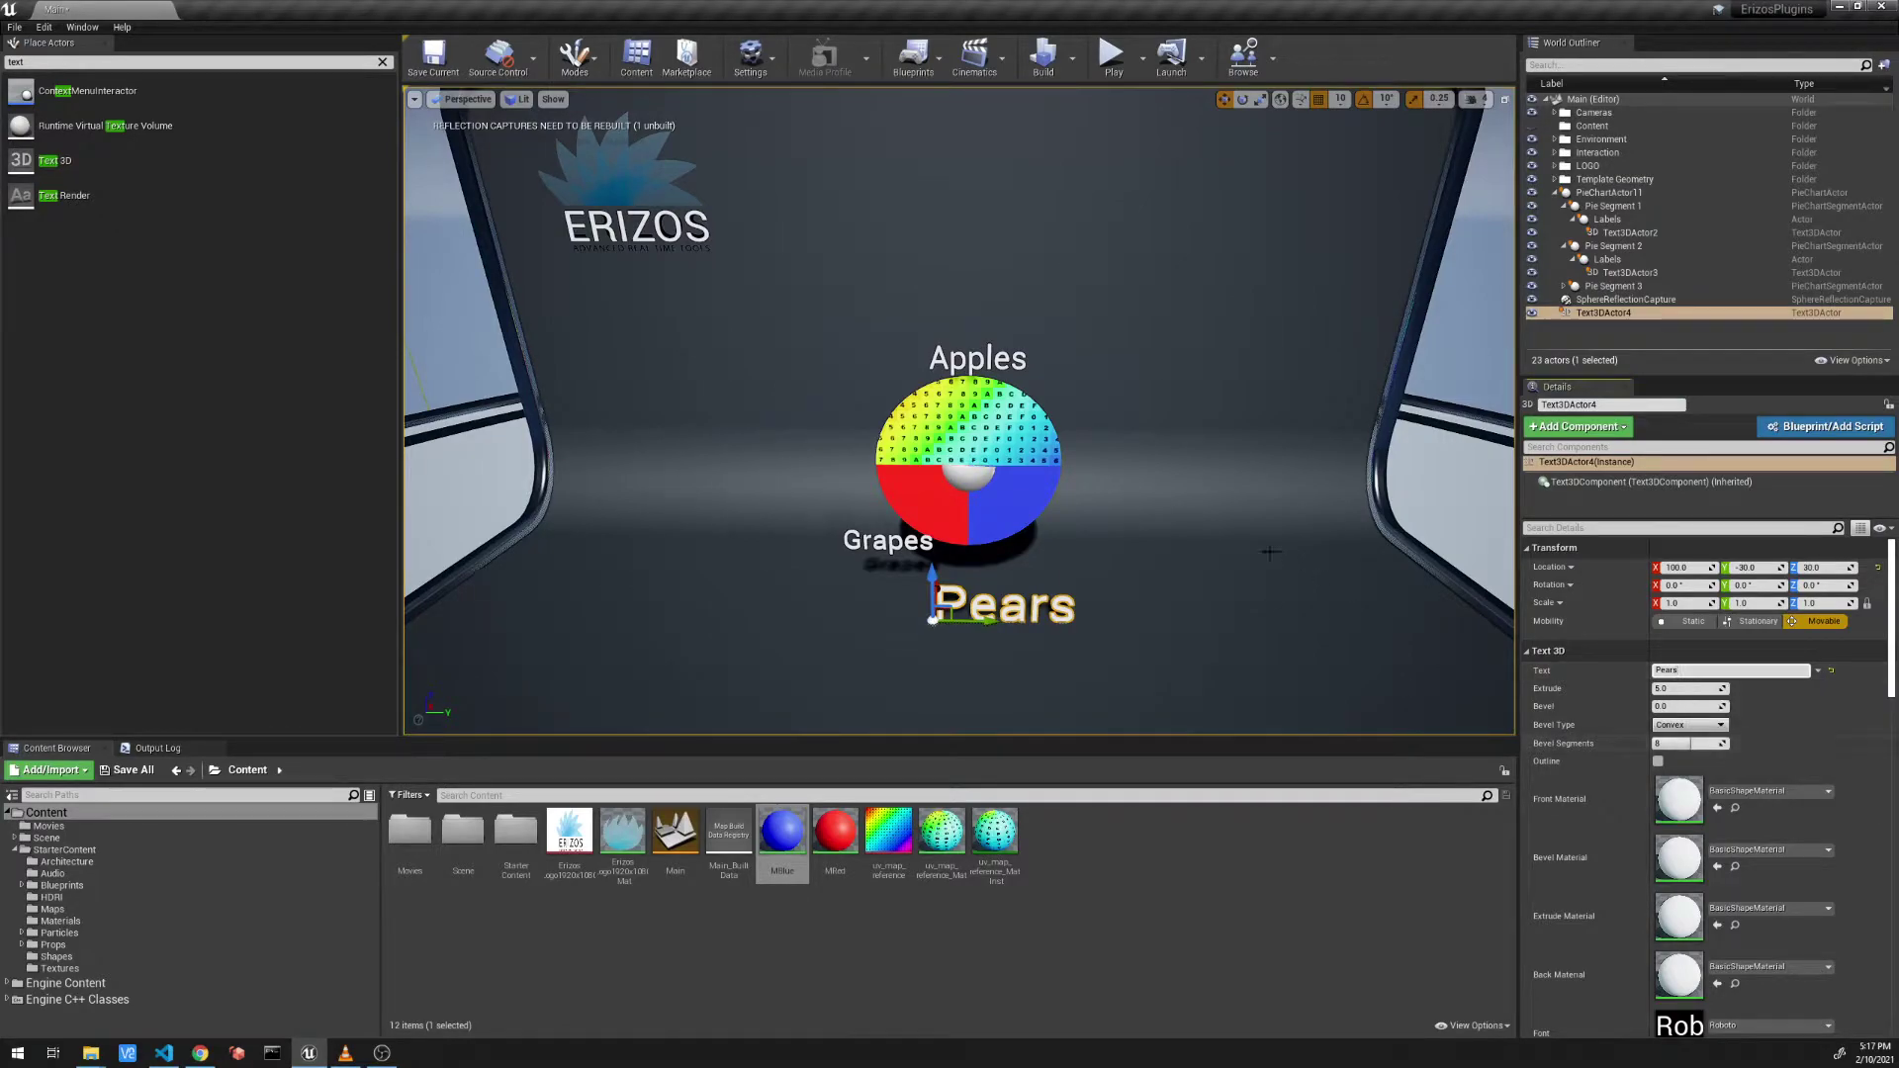
Step: Attach the Pears text to the Labels actor of Pie Segment 3 and fit it beside the blue segment at scale 0.5
click(1564, 290)
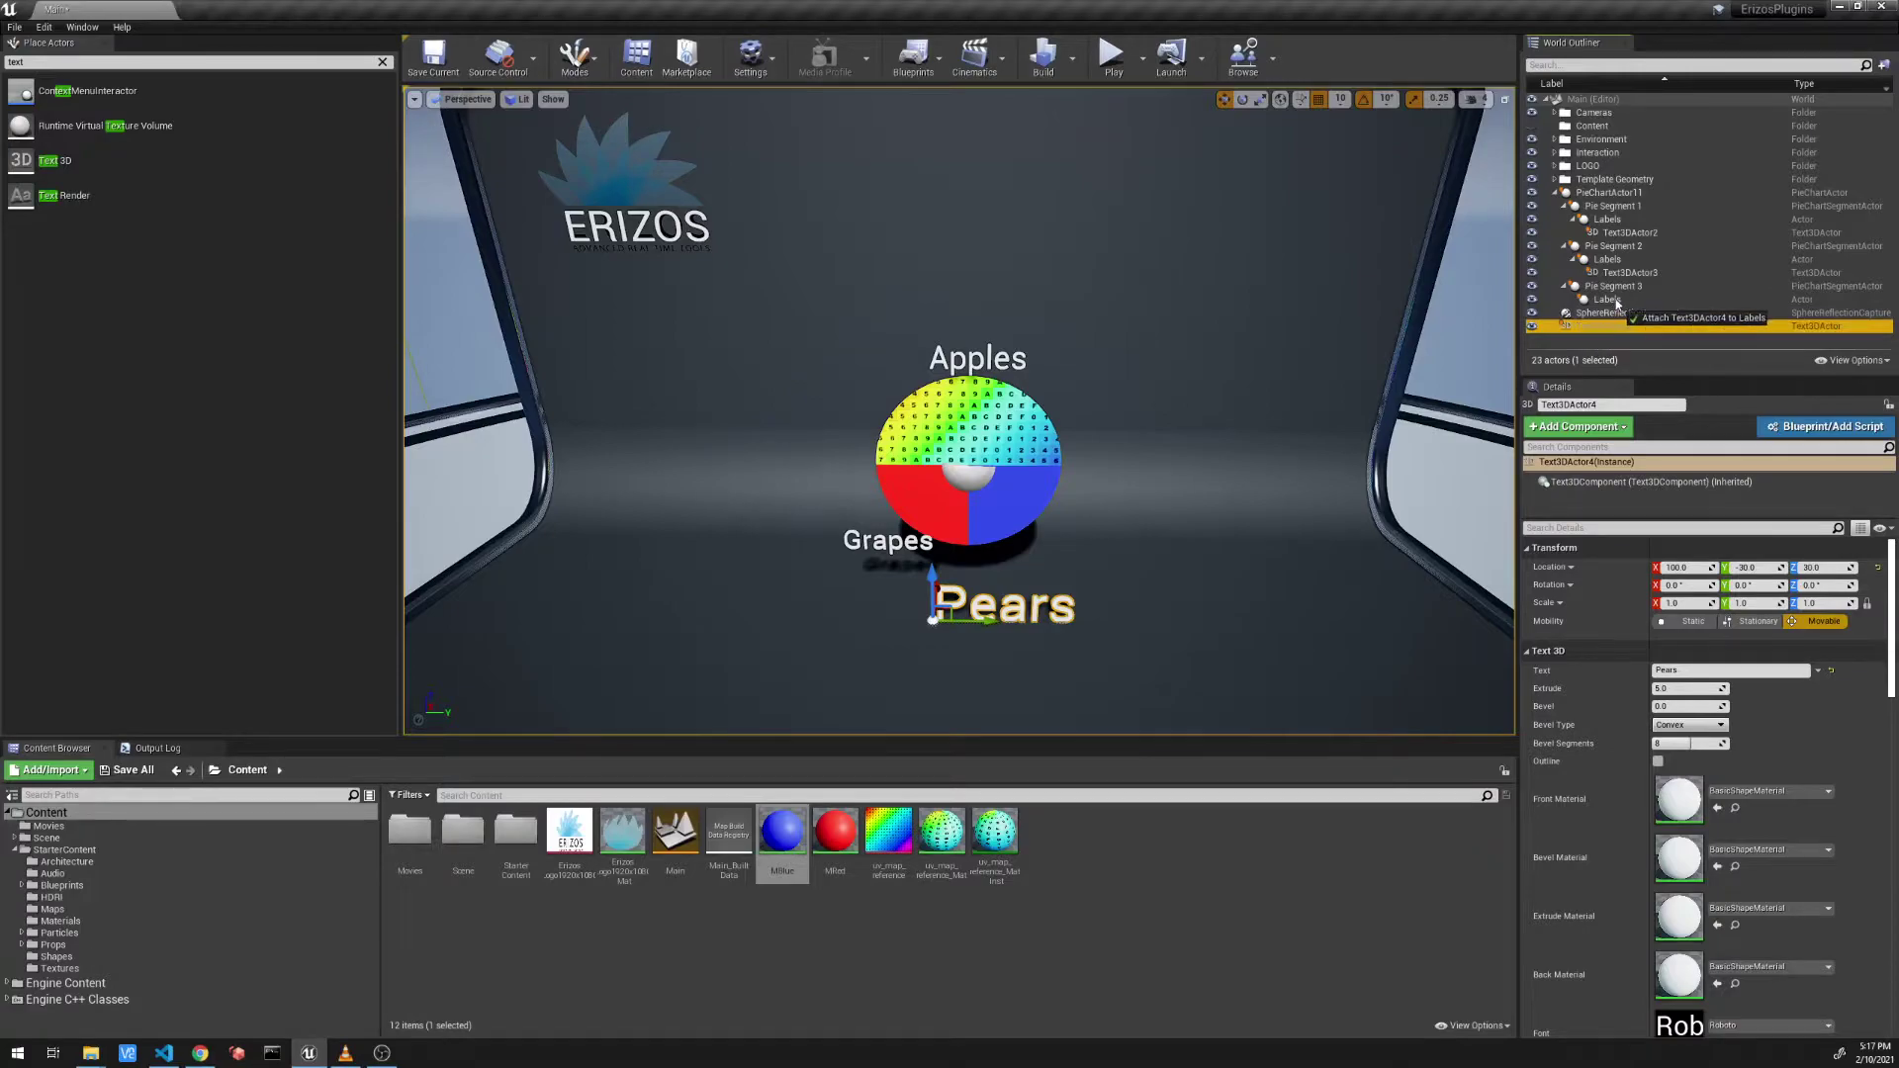
drag(963, 572, 1070, 528)
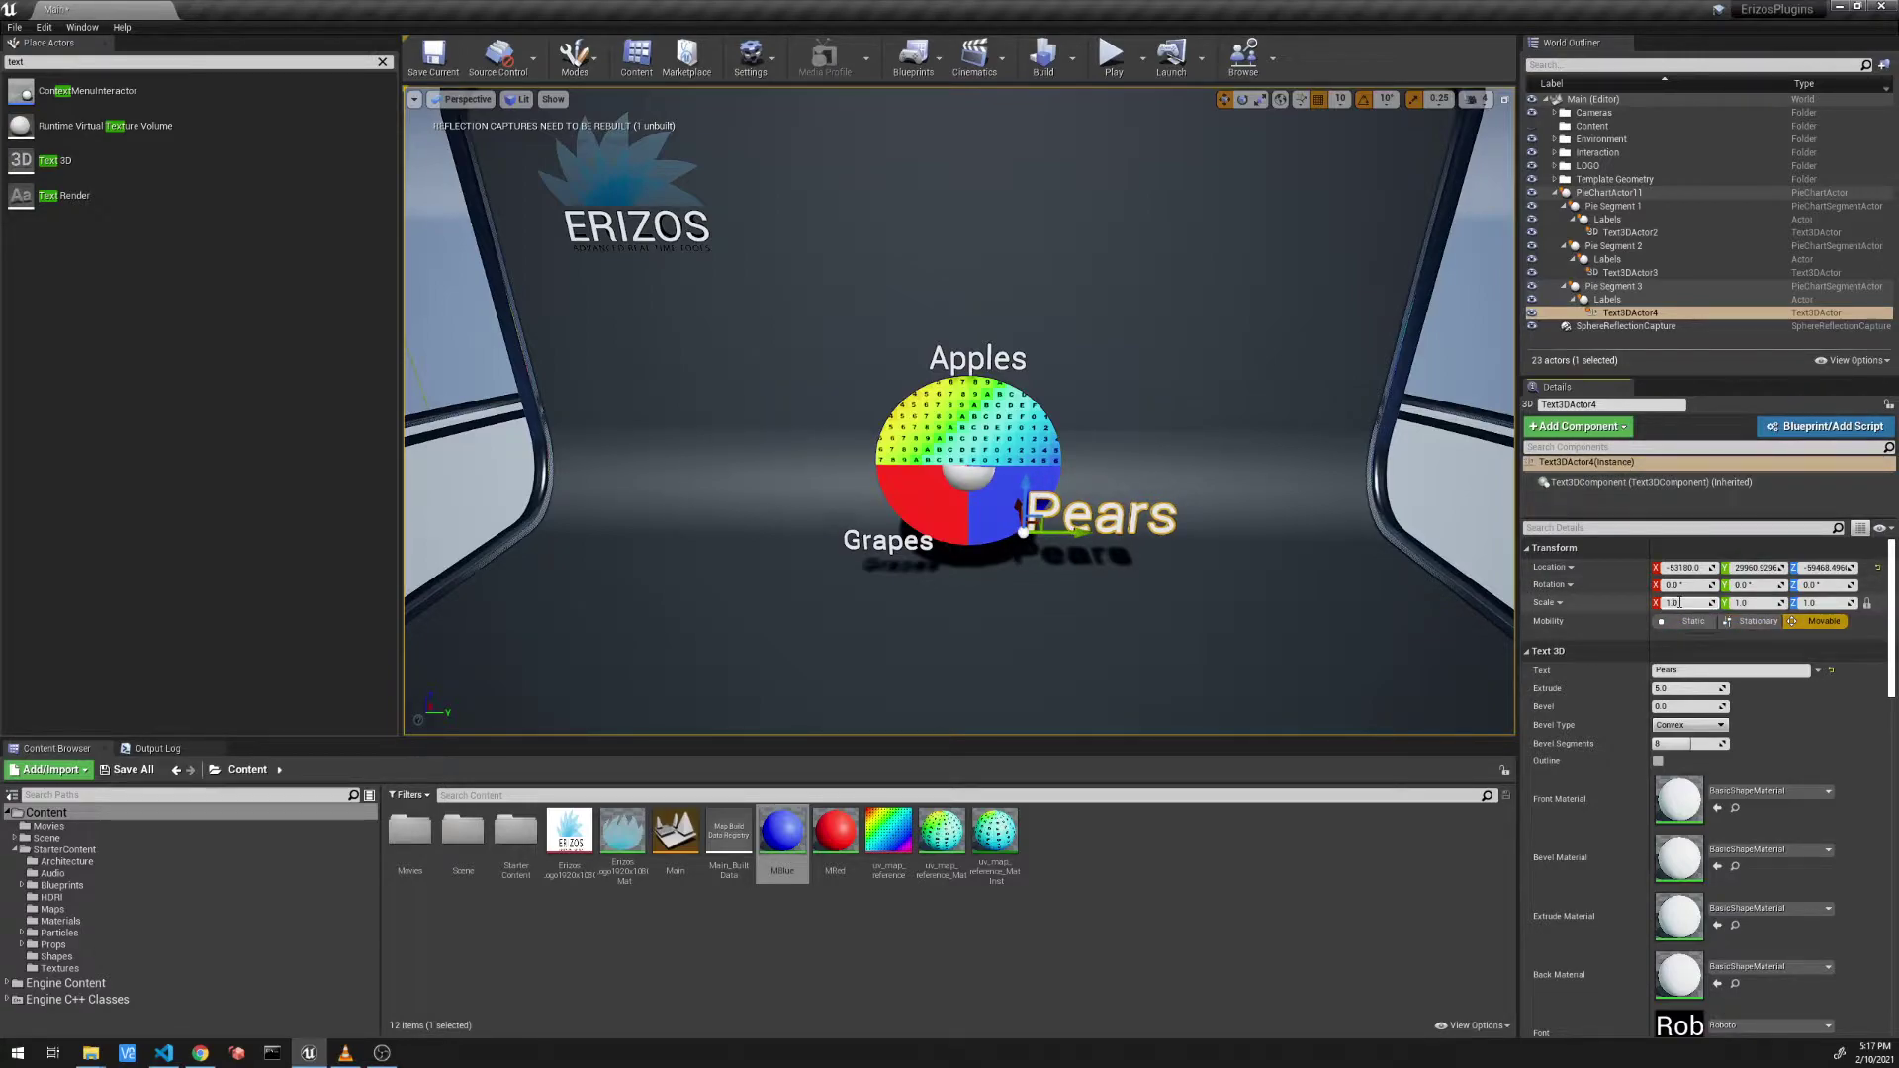
text(.5)
key(Return)
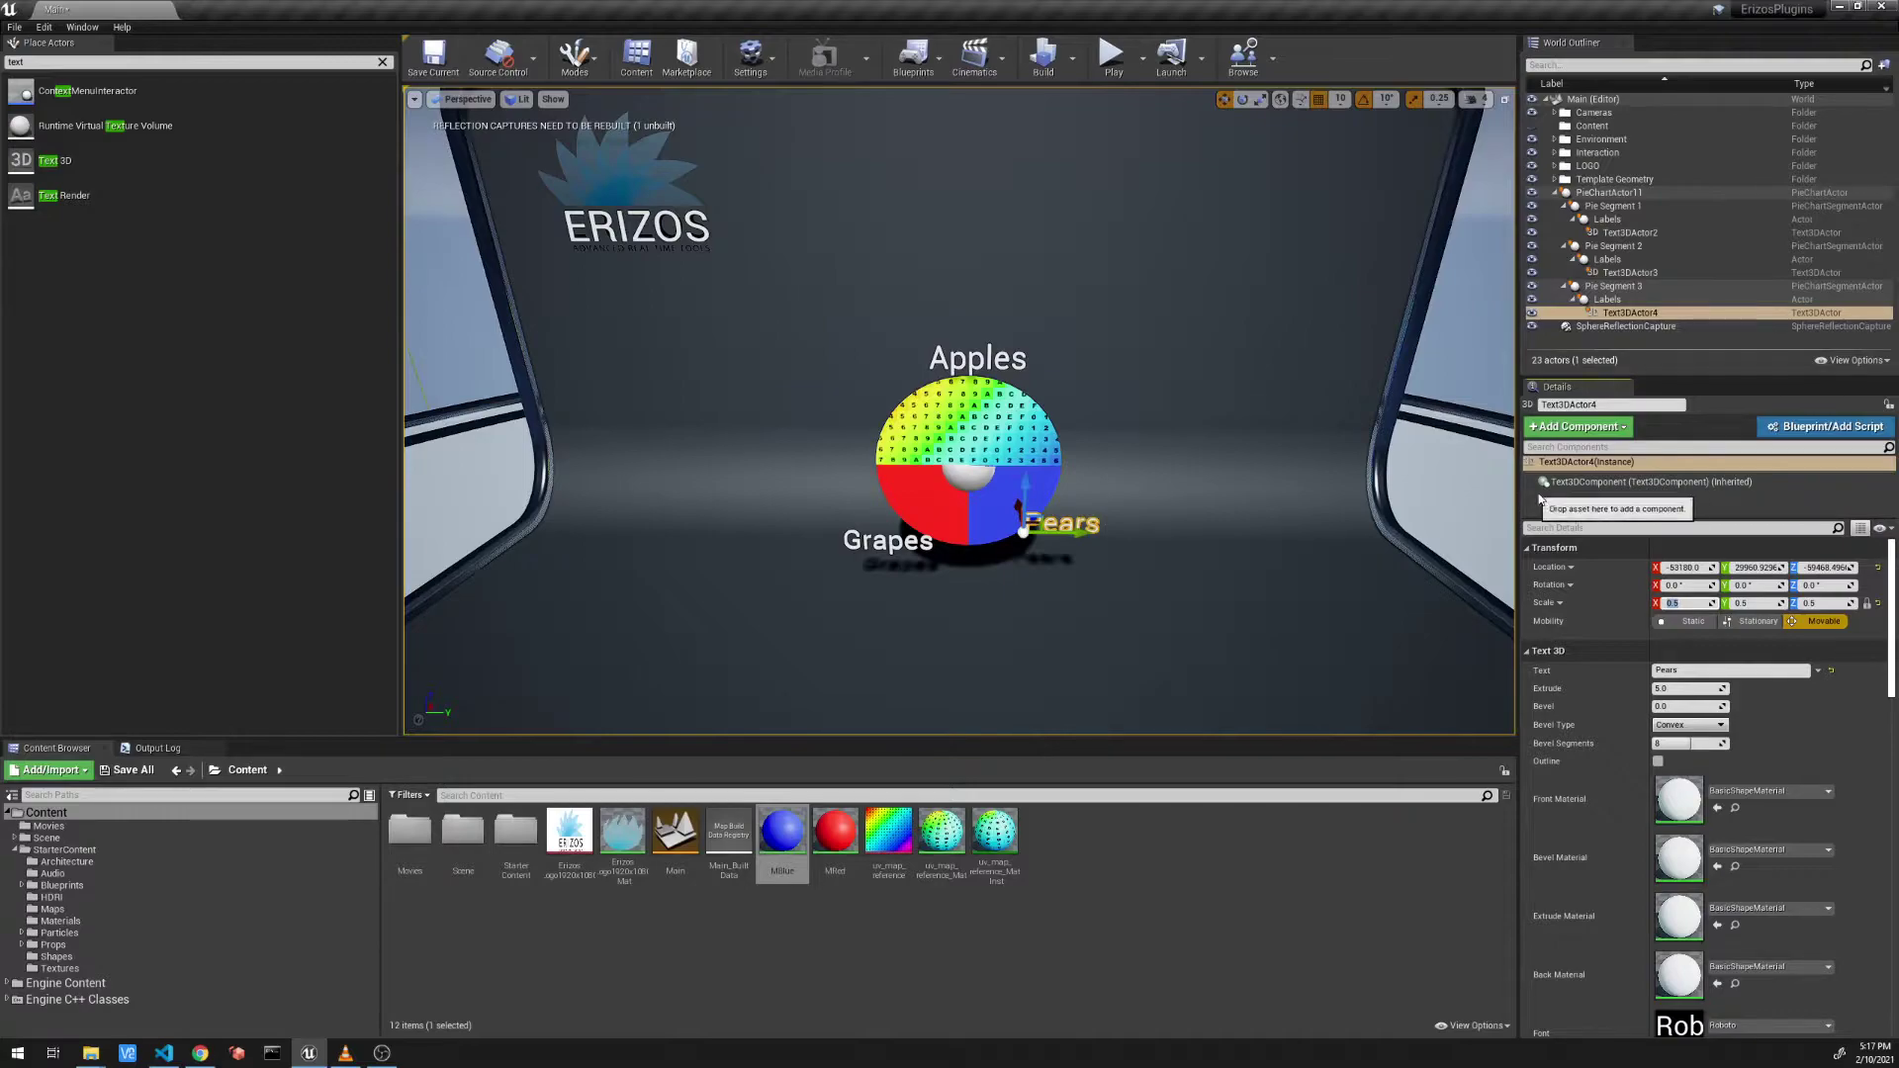
Step: Try a value of 30 on Pie Segment 1 and vary it up to about 39 to test how the labels follow
click(1612, 206)
click(1669, 682)
text(30)
key(Return)
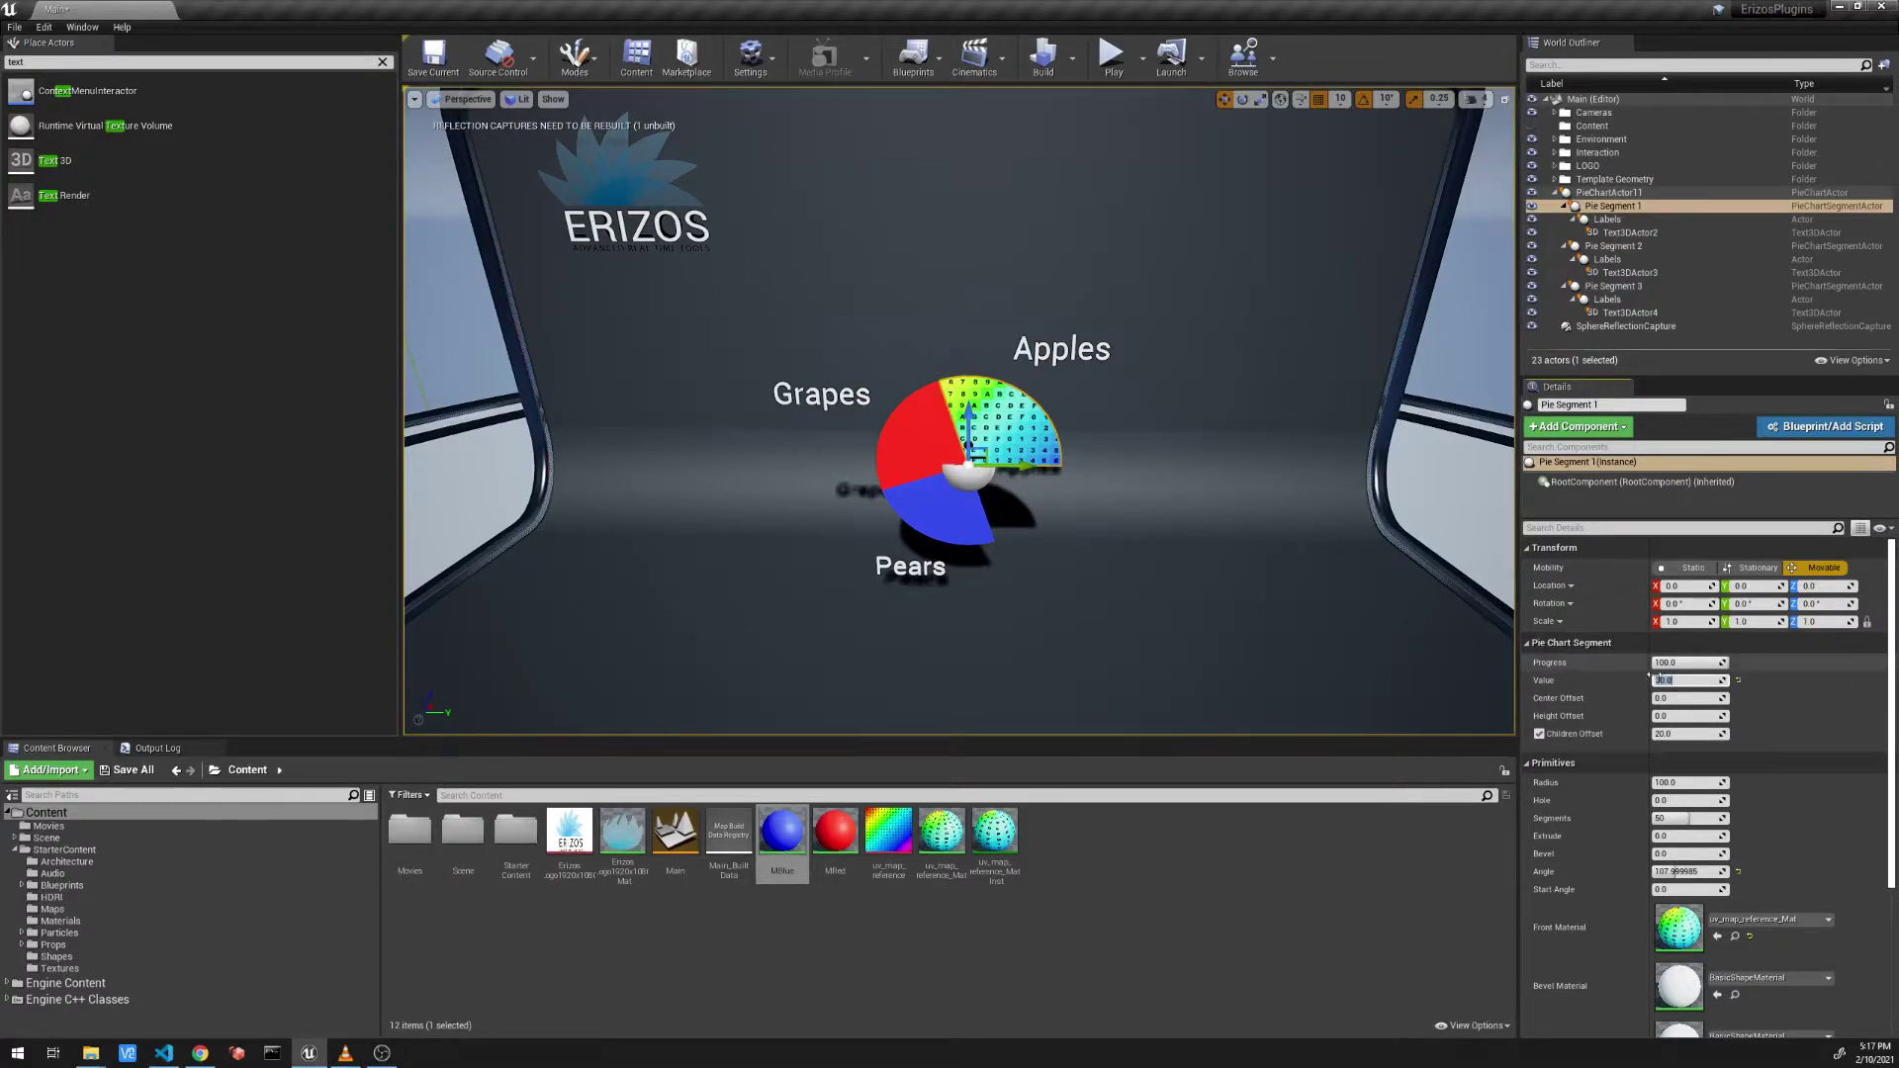
mouse_move(1718, 680)
mouse_down()
mouse_move(1829, 681)
mouse_move(1718, 681)
mouse_up()
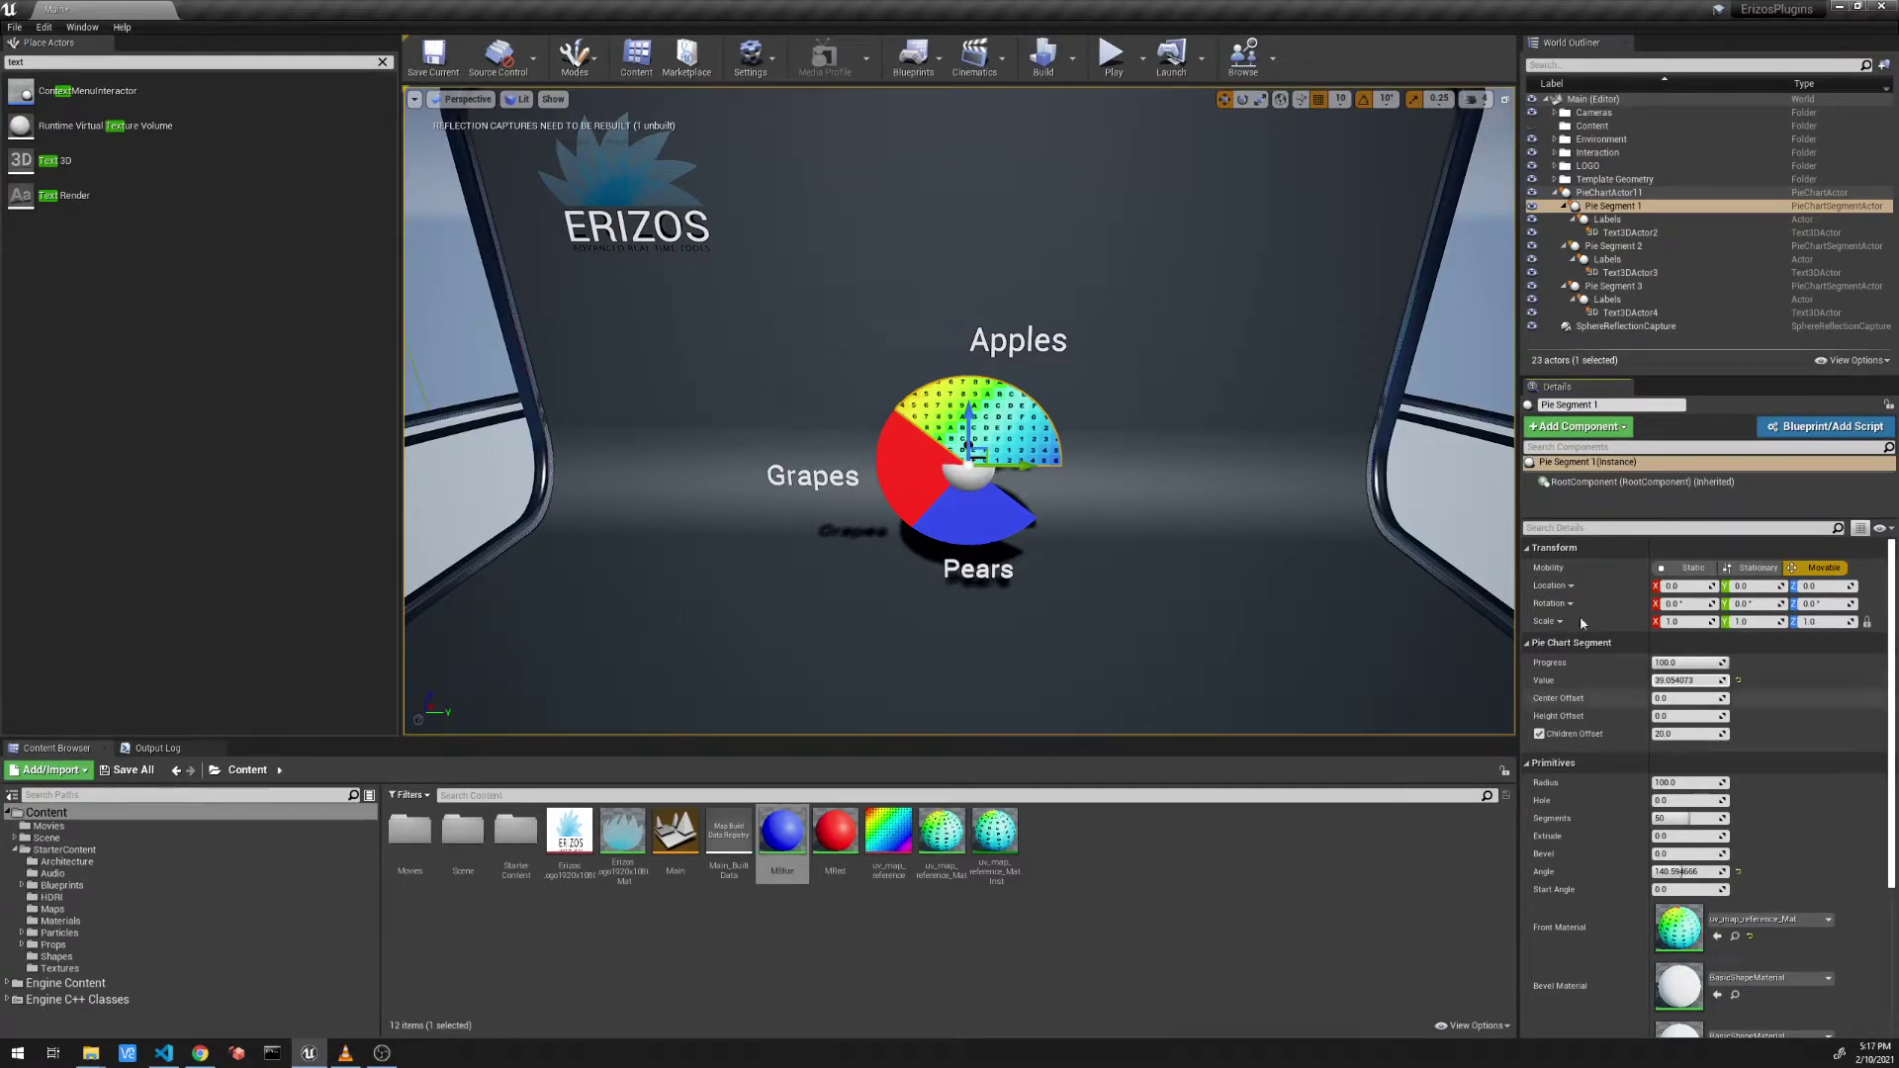
Step: Set the Children Offset of Pie Segment 1 and Pie Segment 2 to 0 to bring their labels closer
click(1619, 214)
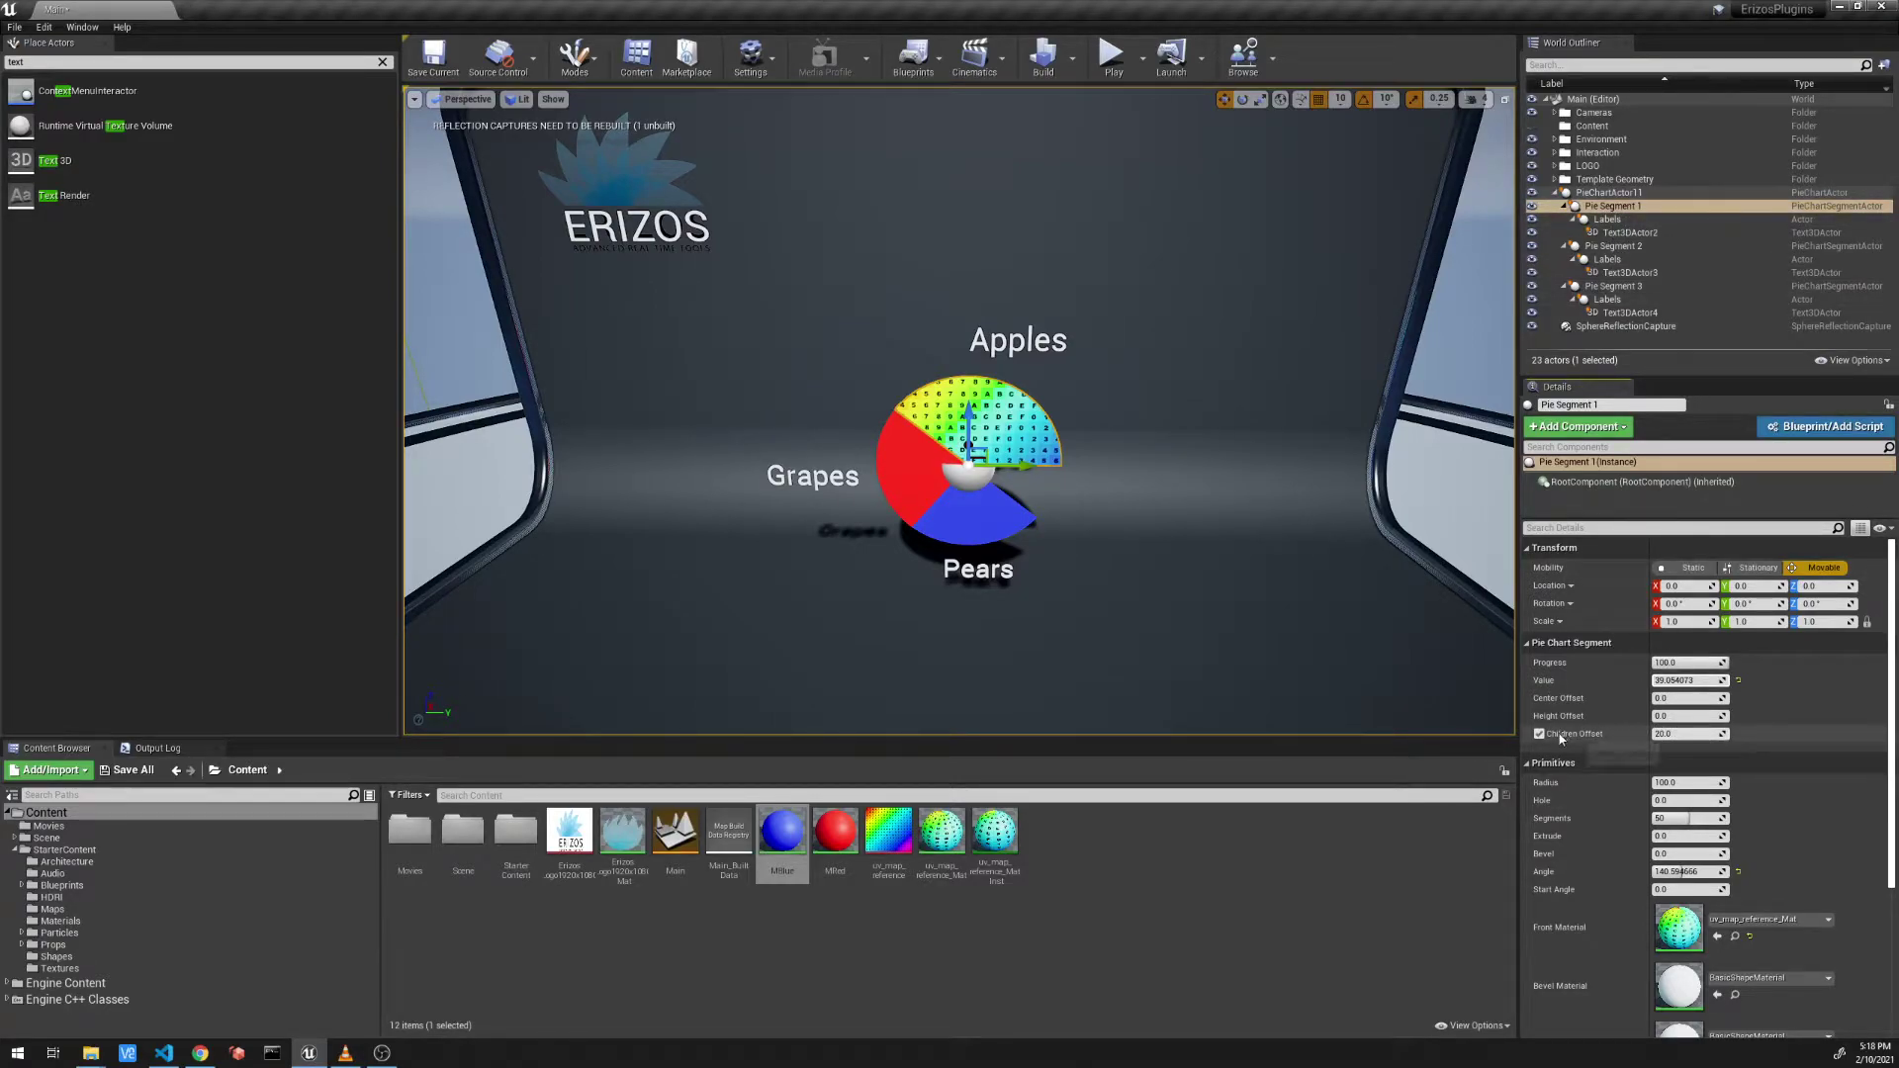
drag(1672, 735, 1631, 735)
click(1697, 735)
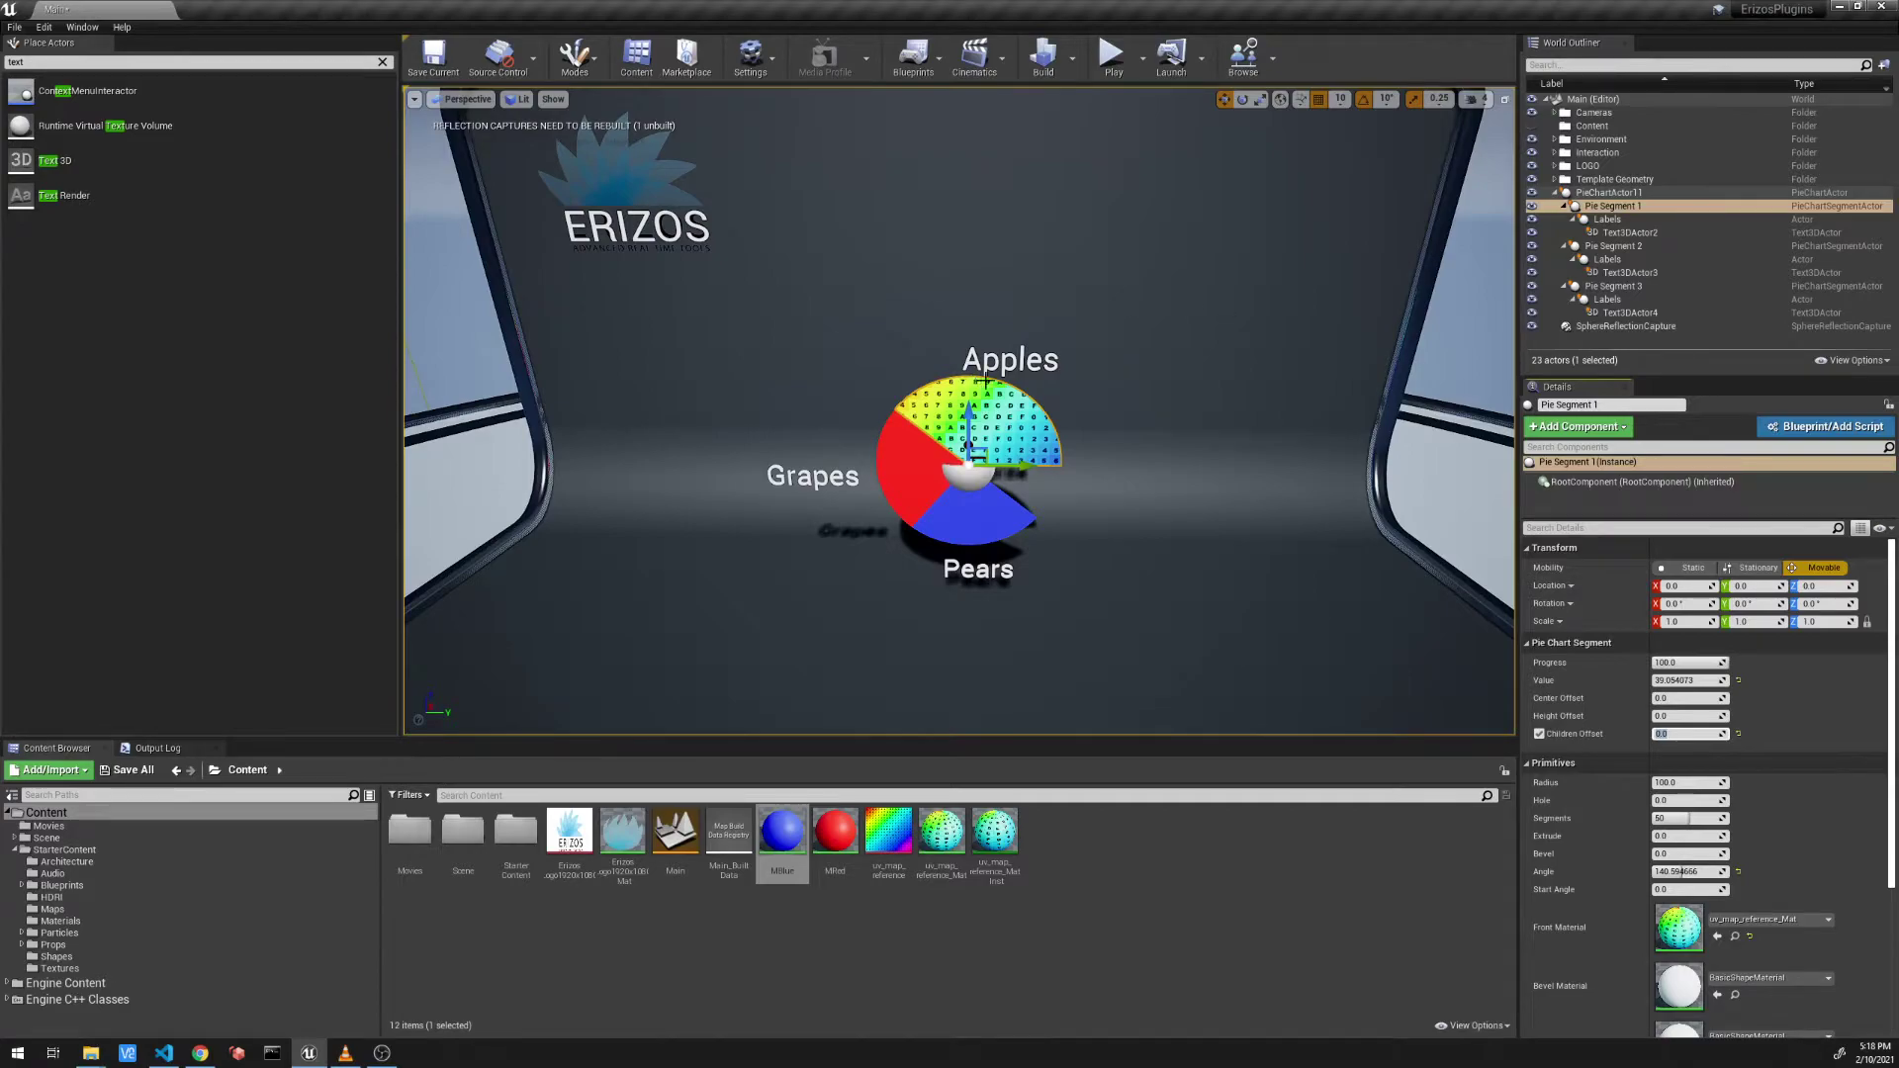
click(1612, 247)
click(1684, 734)
text(0)
key(Return)
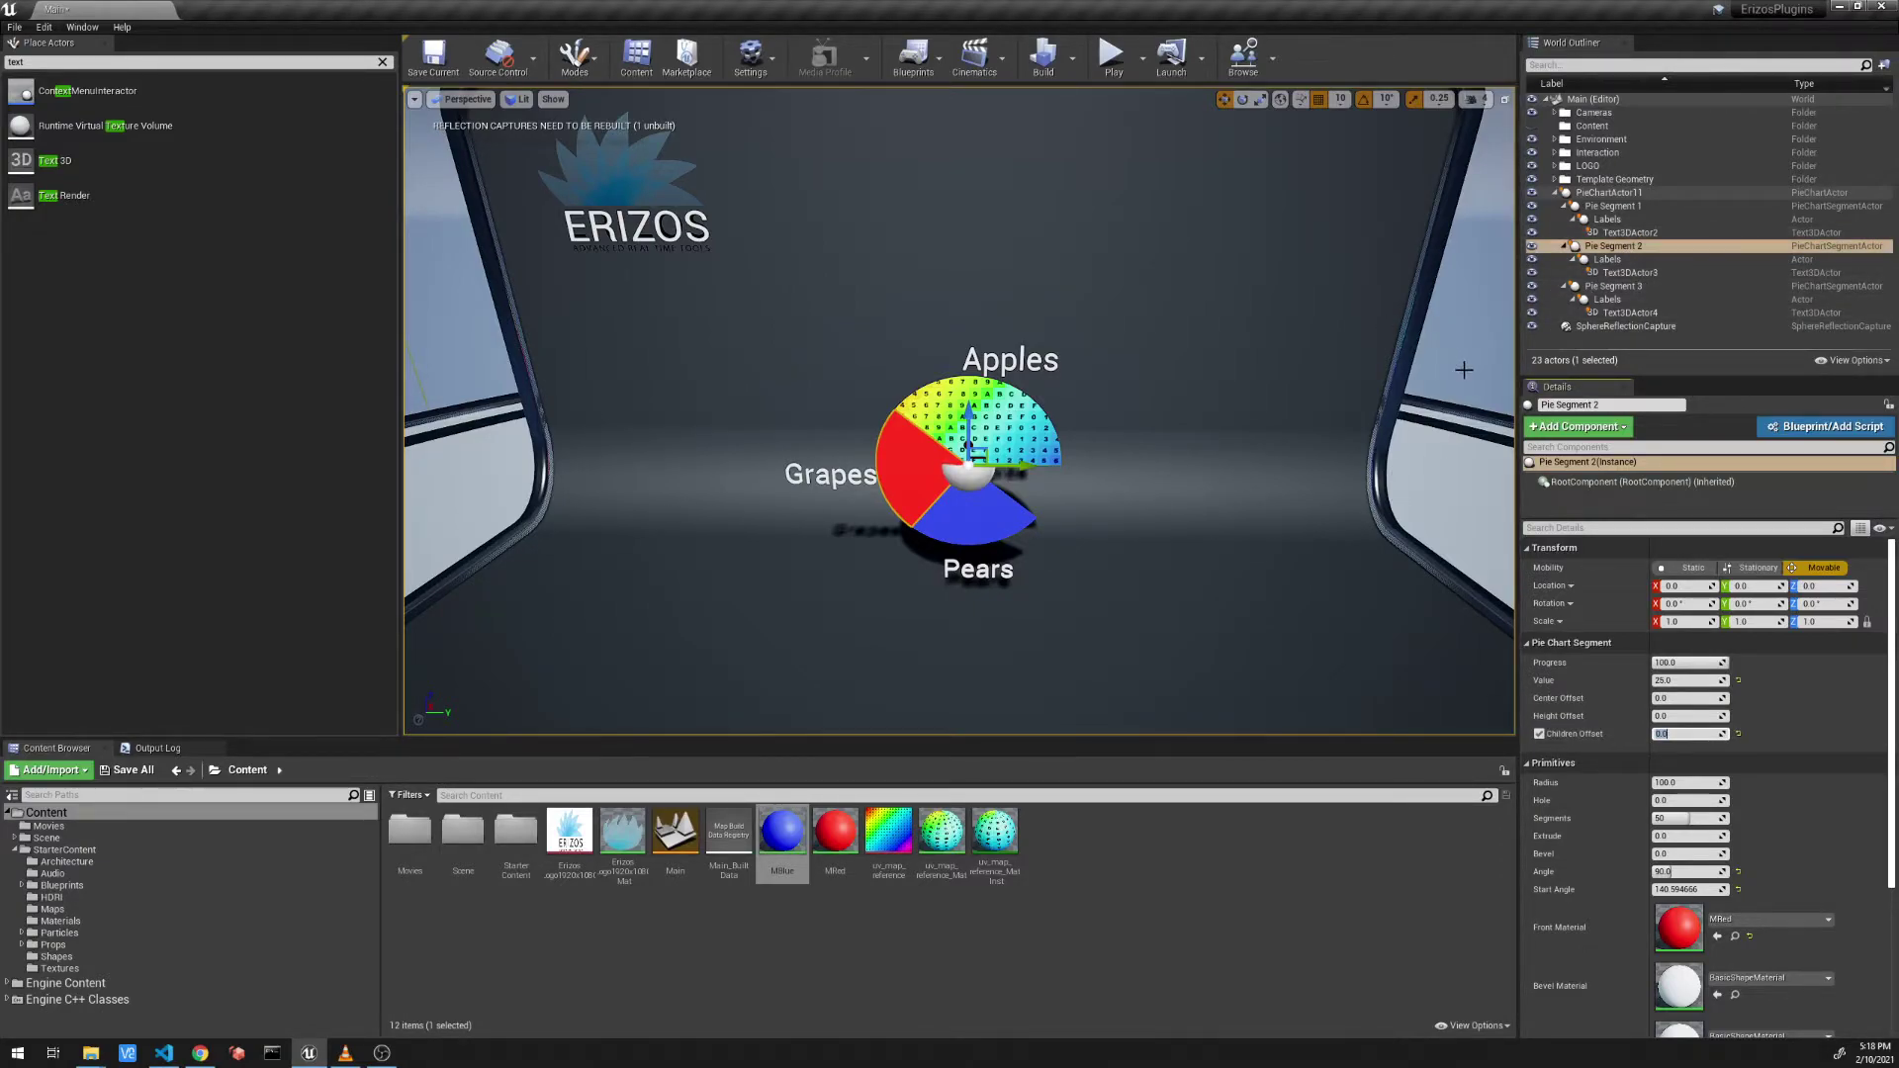
Step: Set Pie Segment 1's value to 50 so that the three segments fill the whole circle
click(1612, 205)
click(1681, 680)
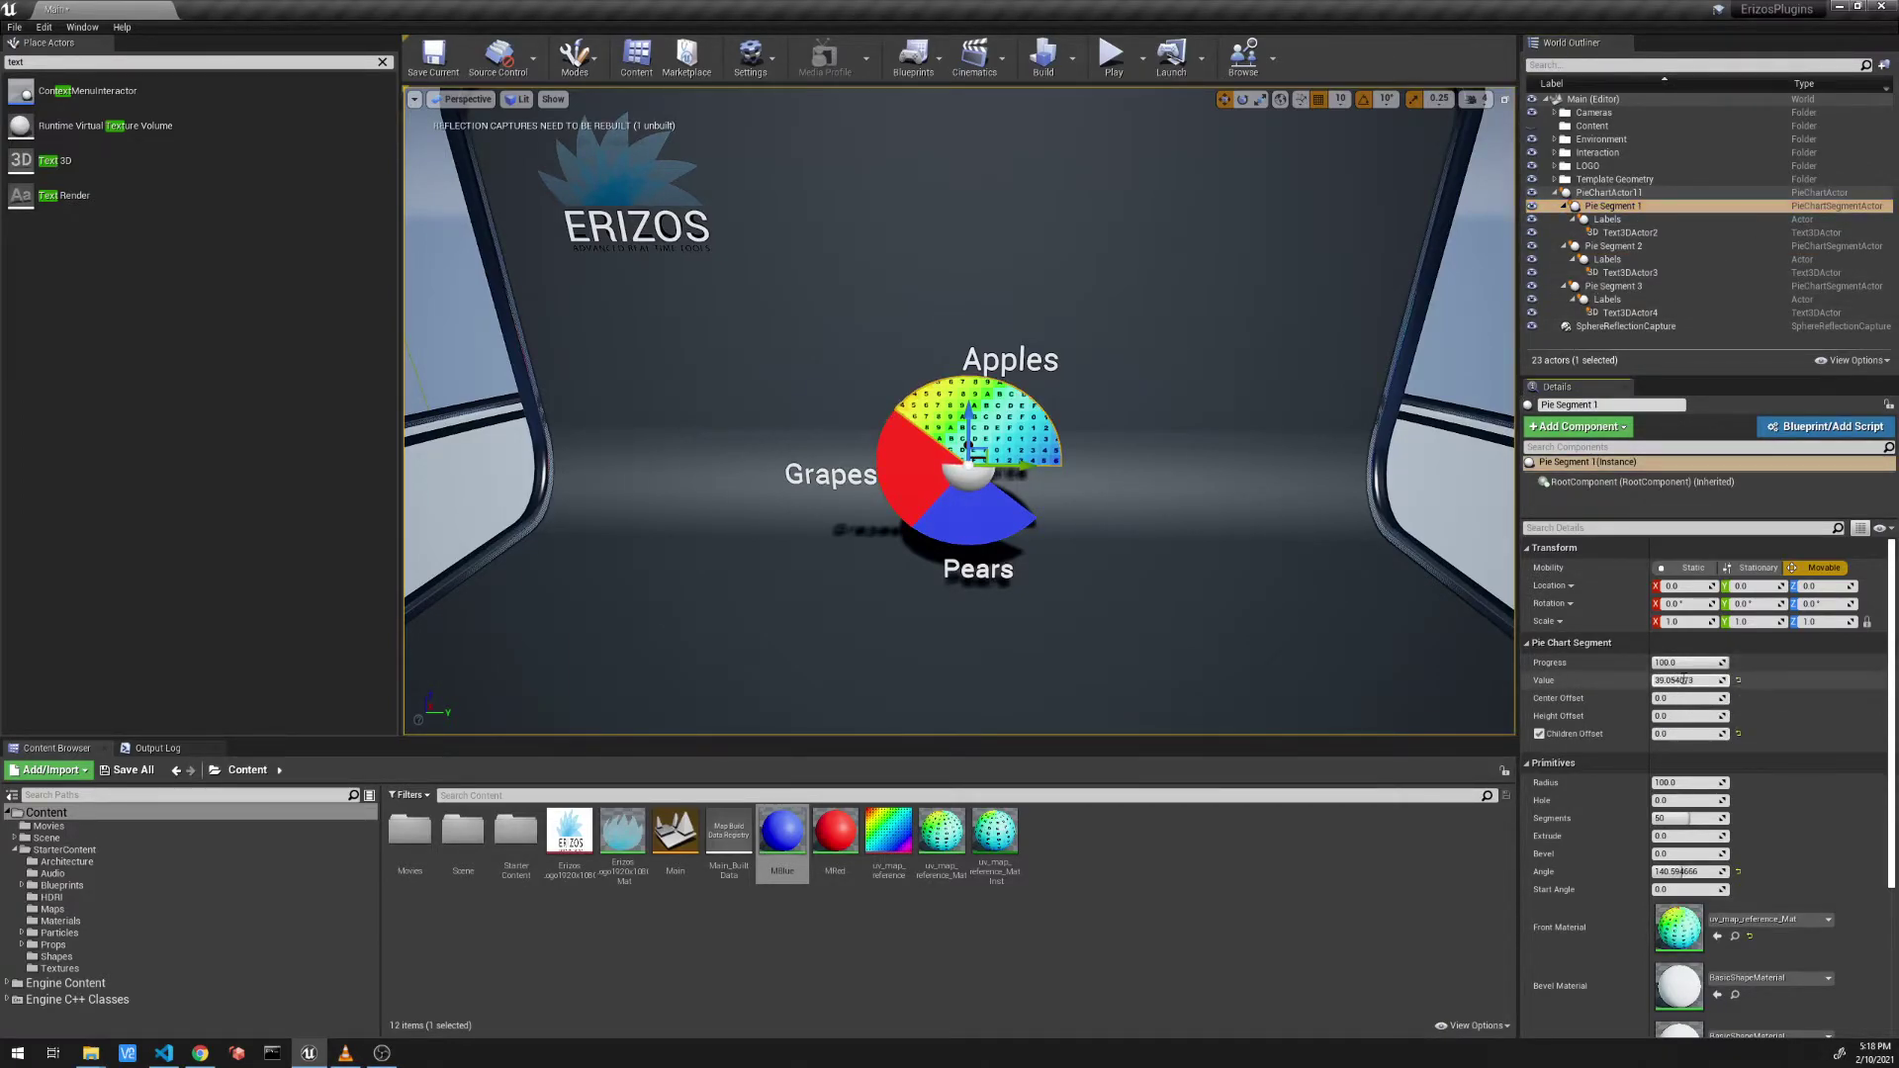
text(50)
key(Return)
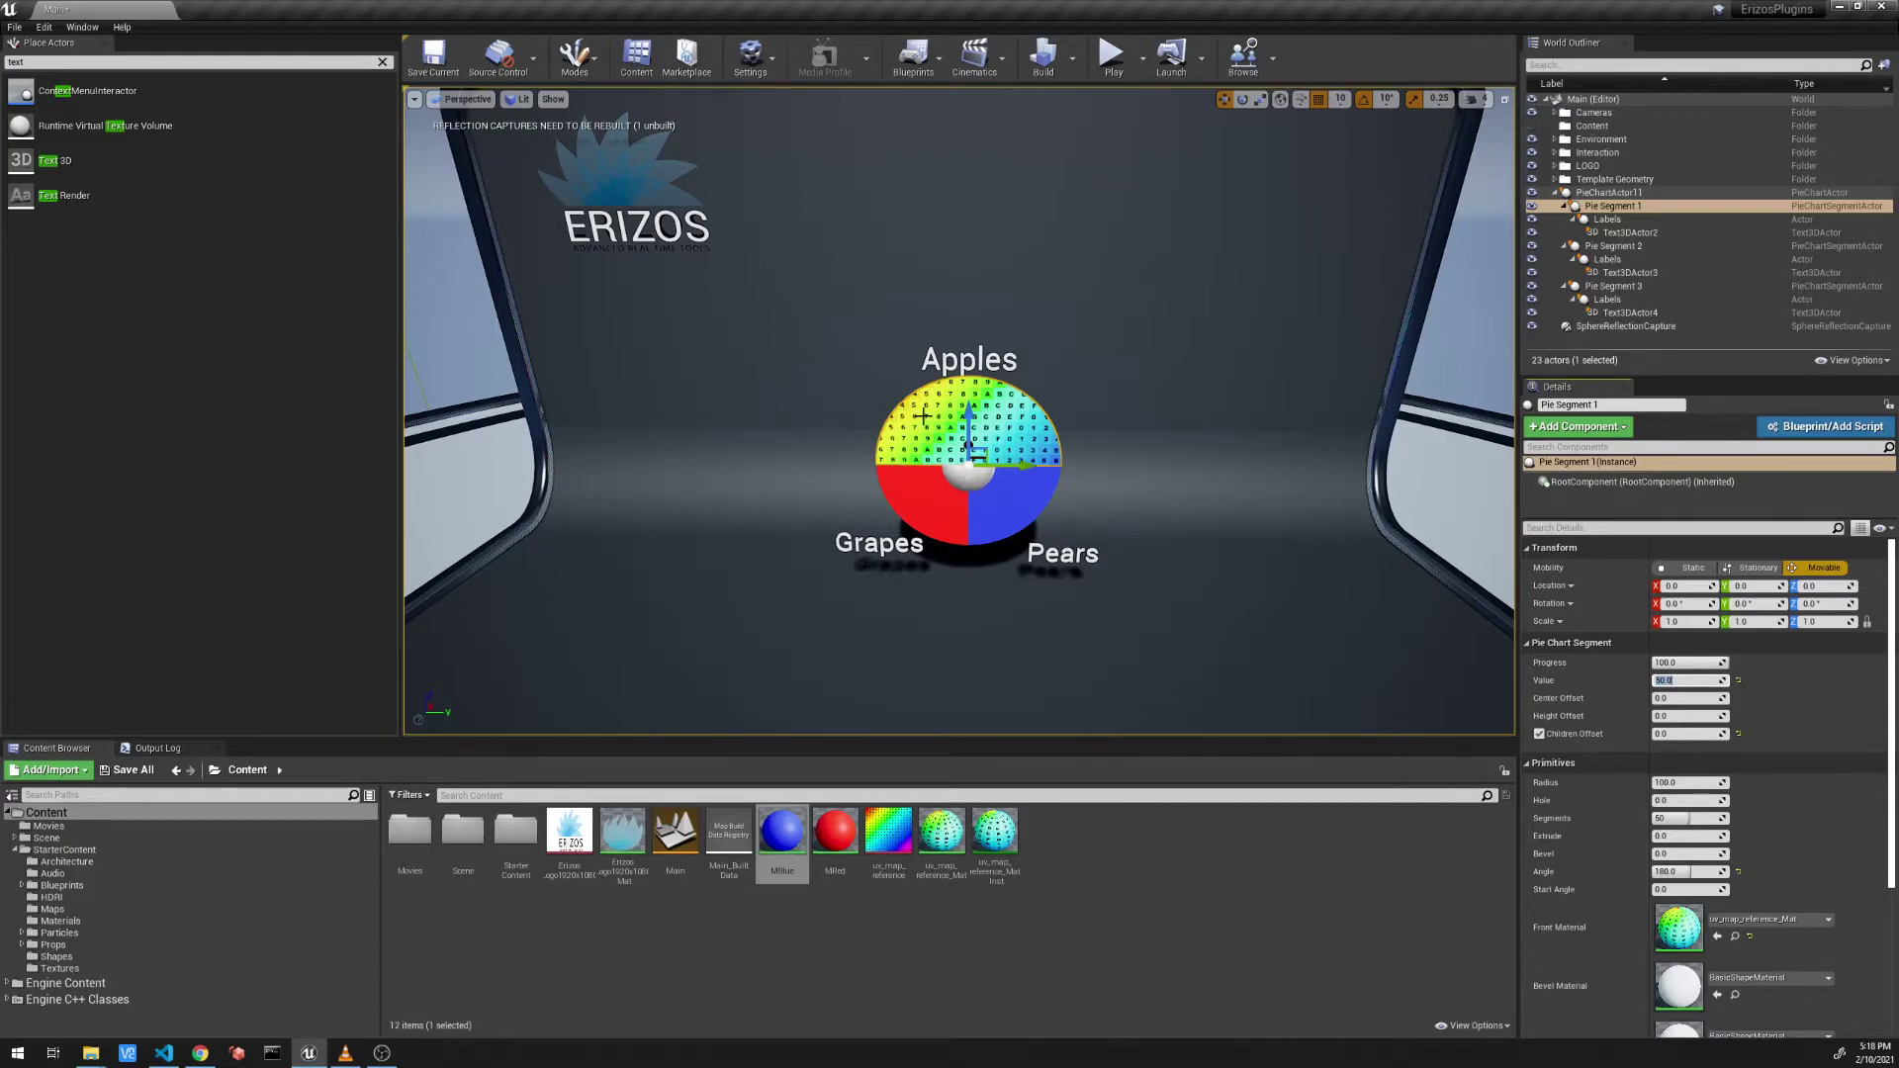
Step: Select each pie segment in the scene in turn and review the primitive settings of Pie Segment 1
click(1019, 513)
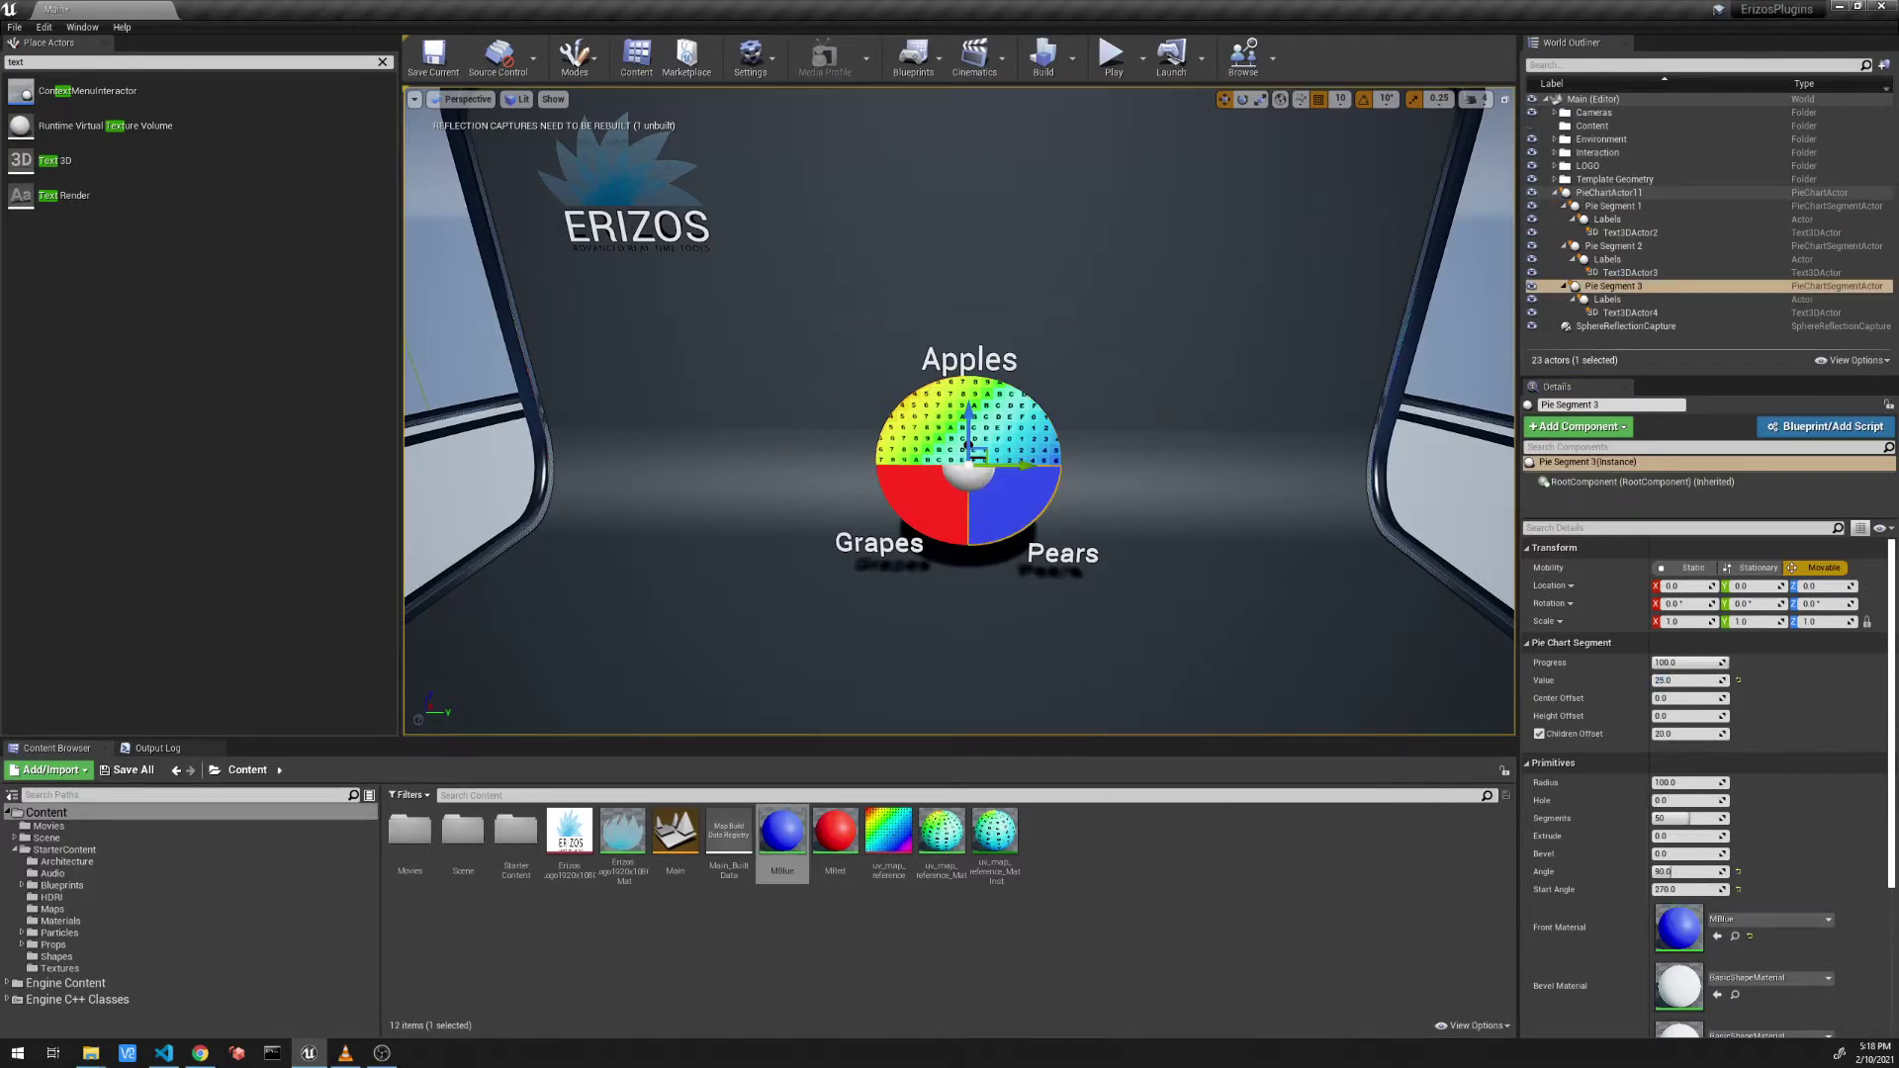
click(925, 494)
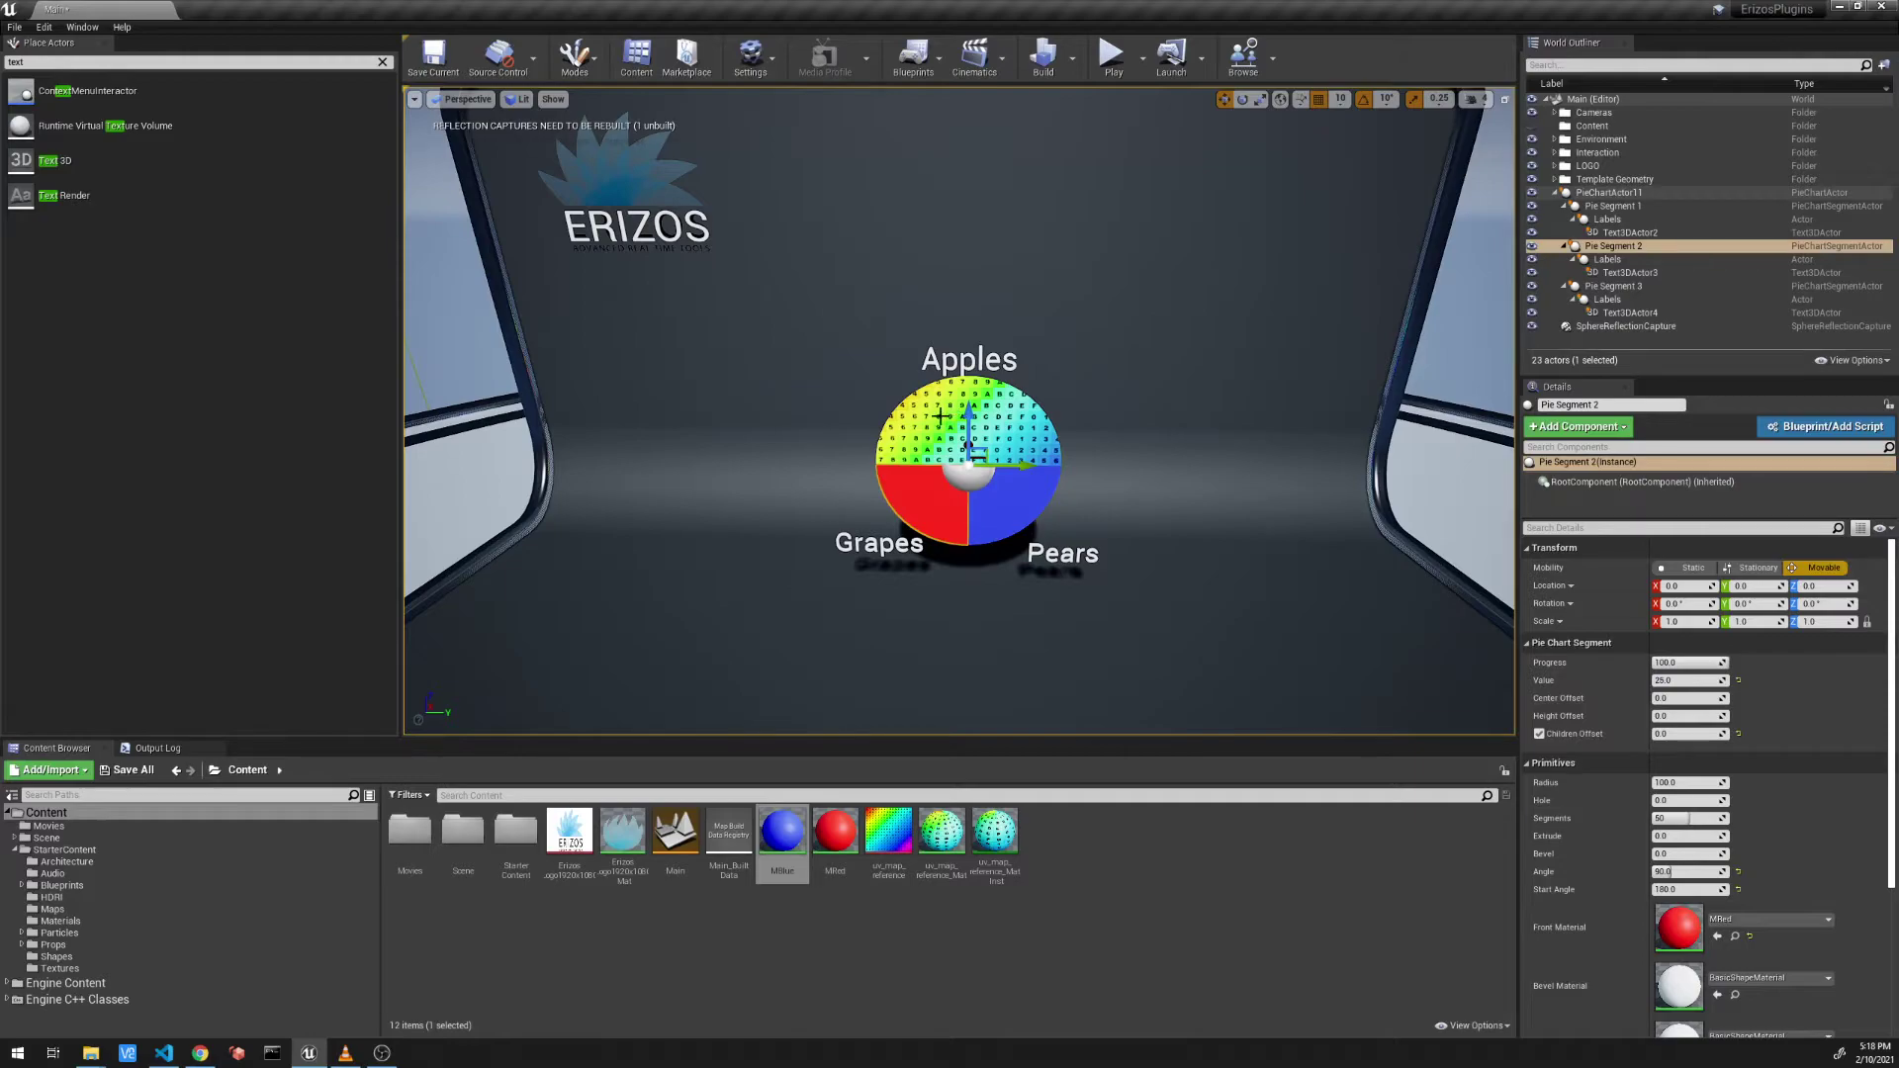
click(994, 405)
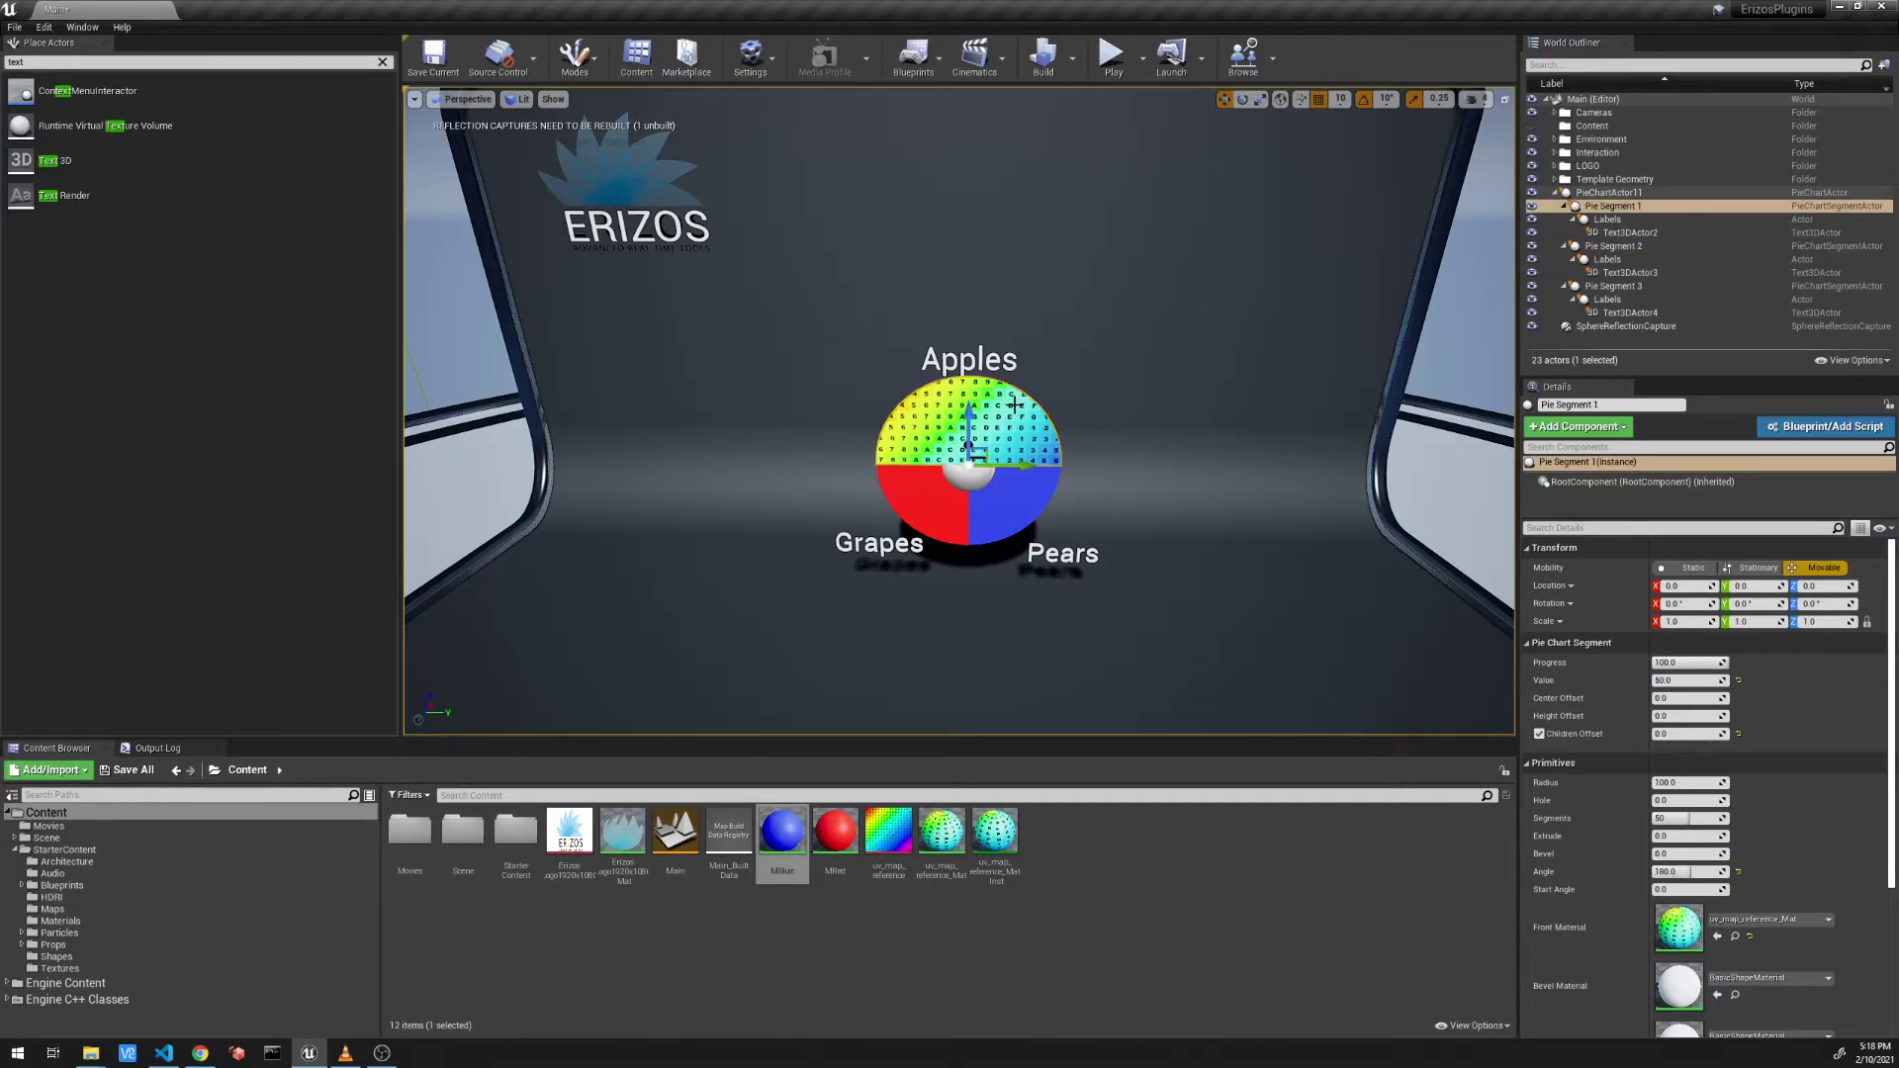
click(1626, 208)
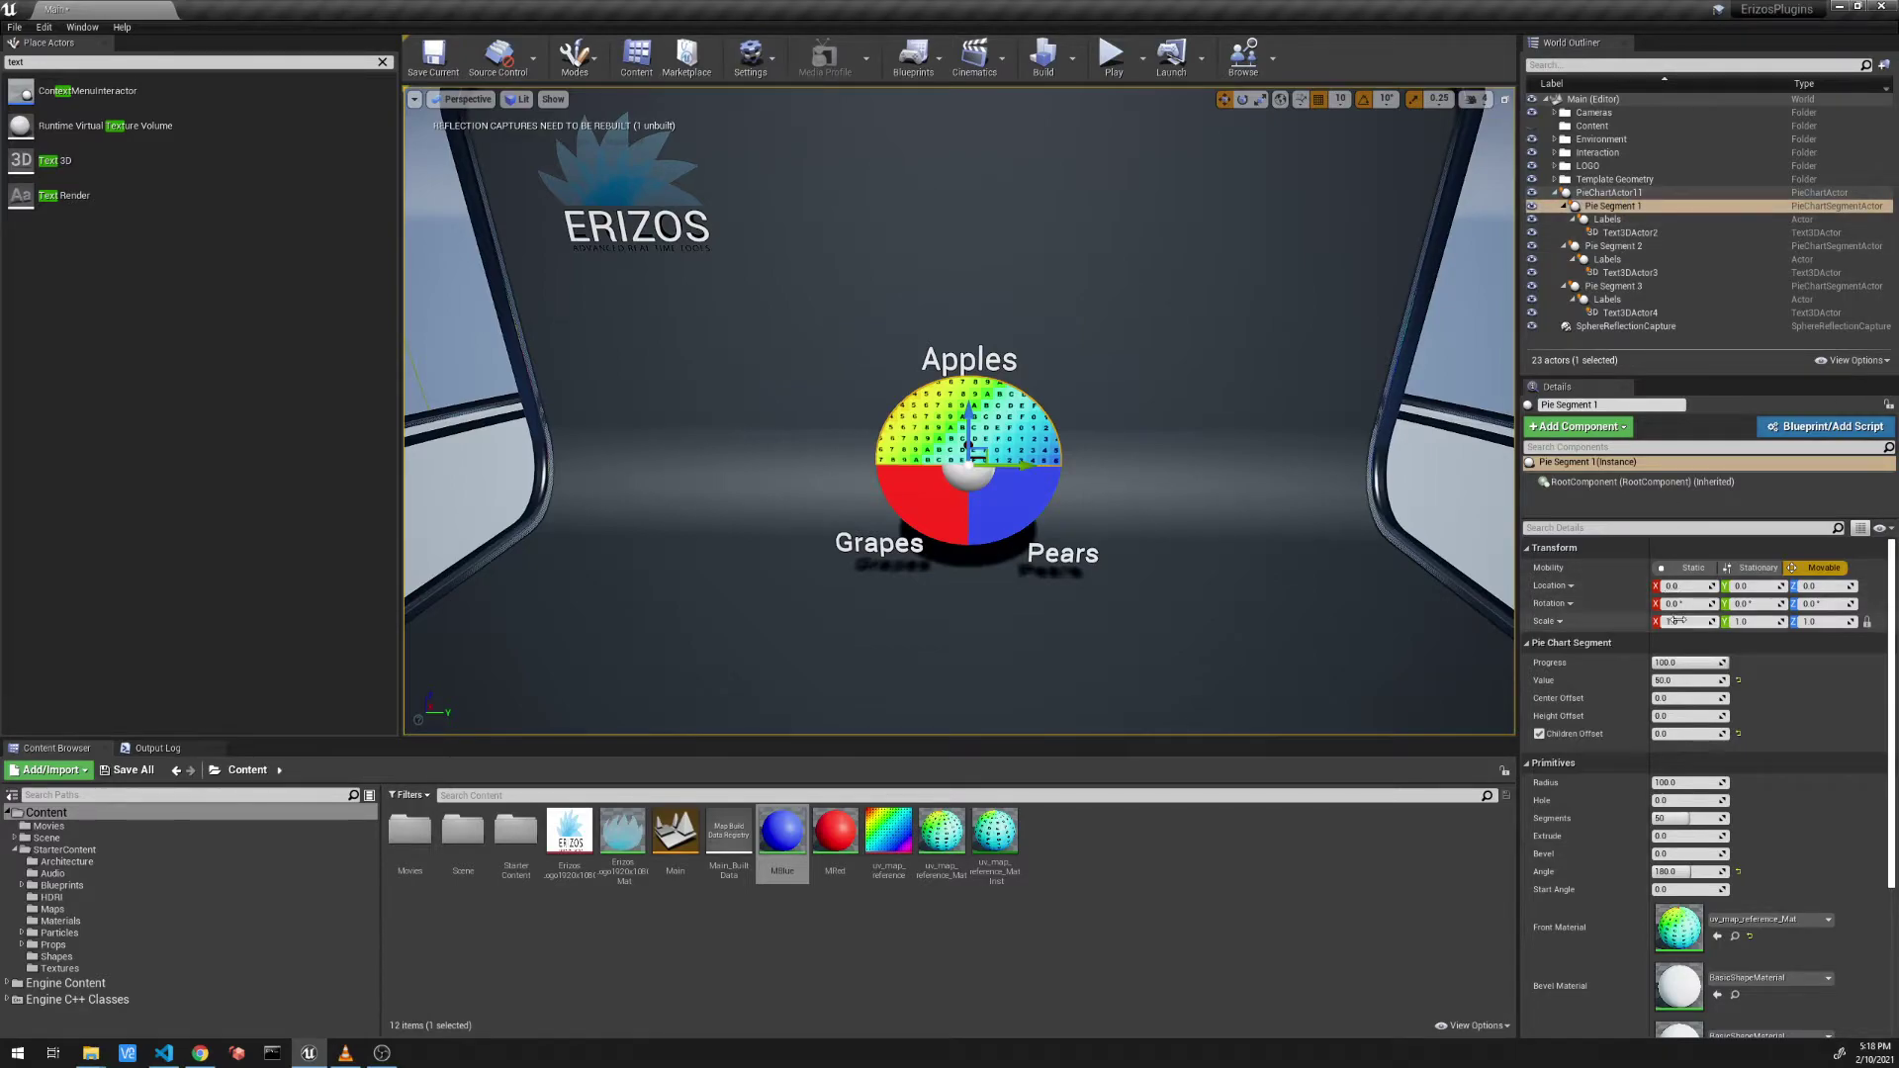
scroll(1700, 761, down, 1)
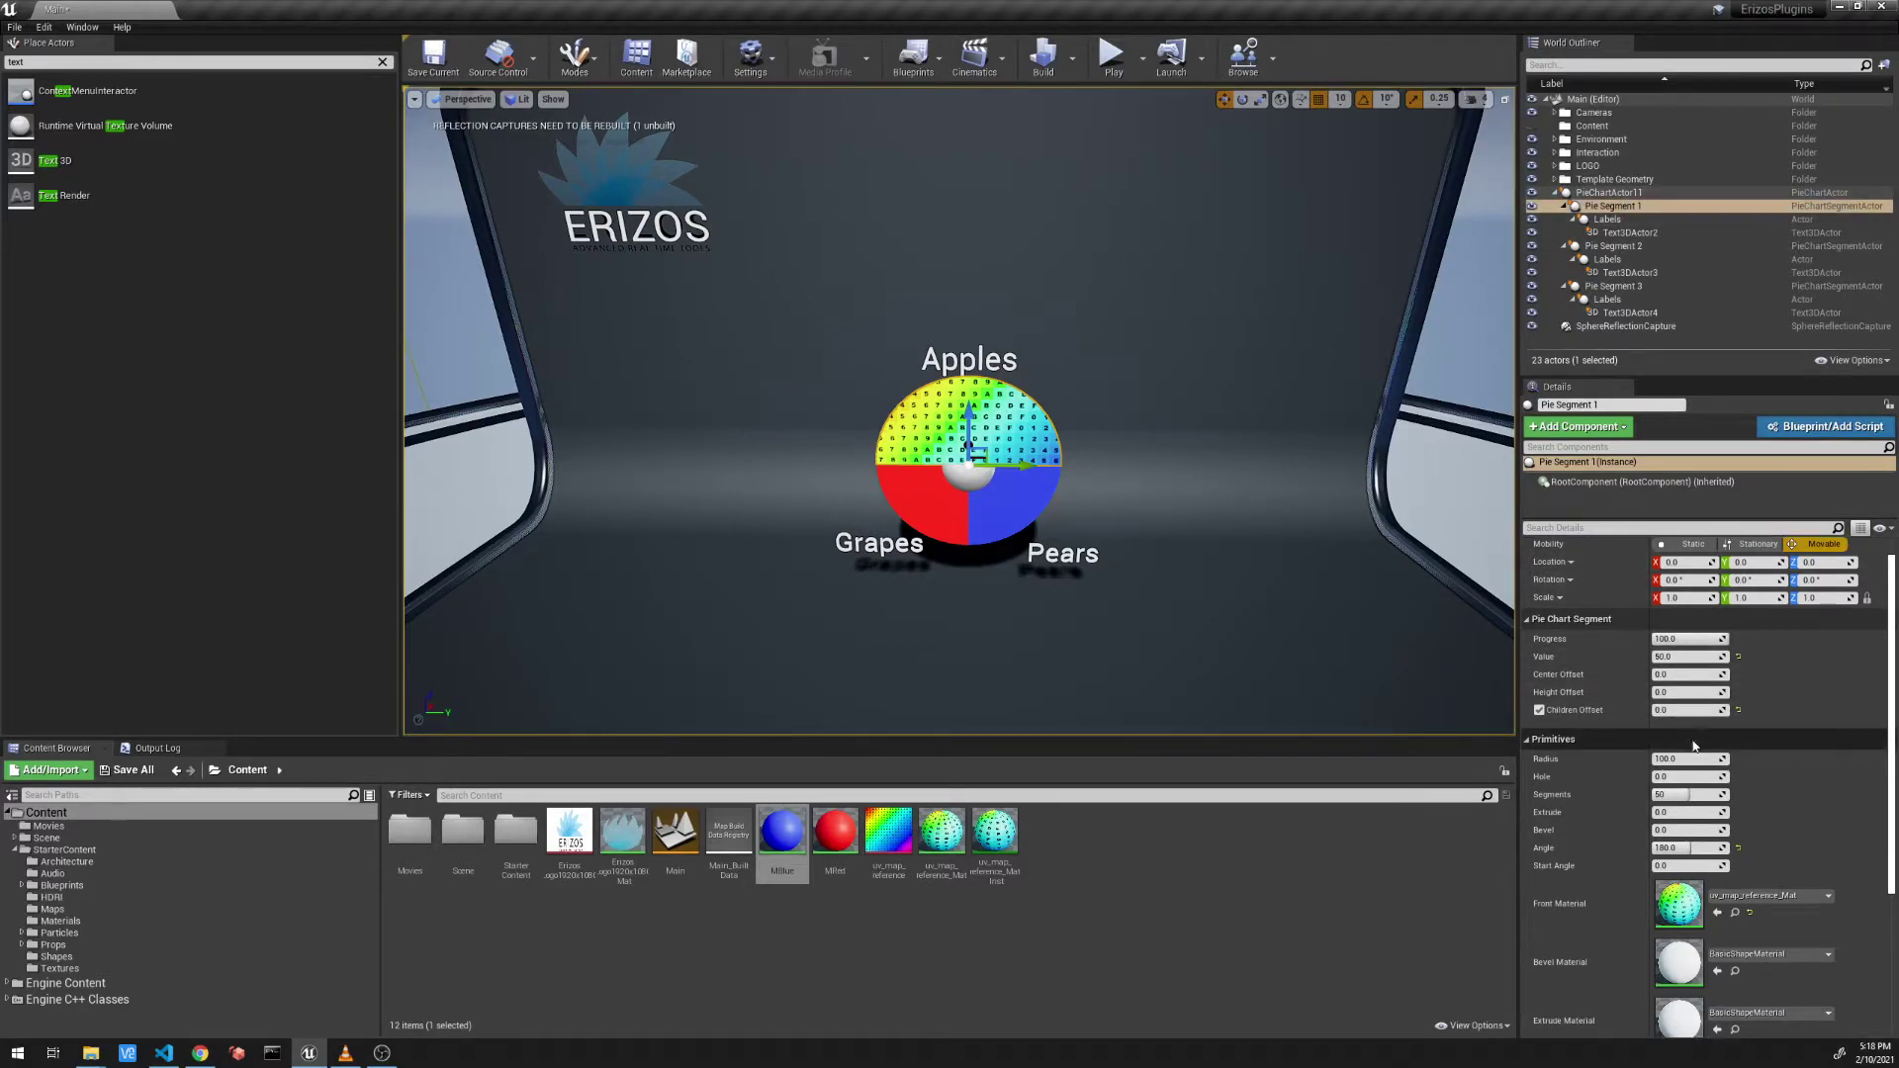
Step: Try Hole values of 50 and 100 on Pie Segment 1, and settle on 75 to make it a ring
scroll(1591, 754, down, 2)
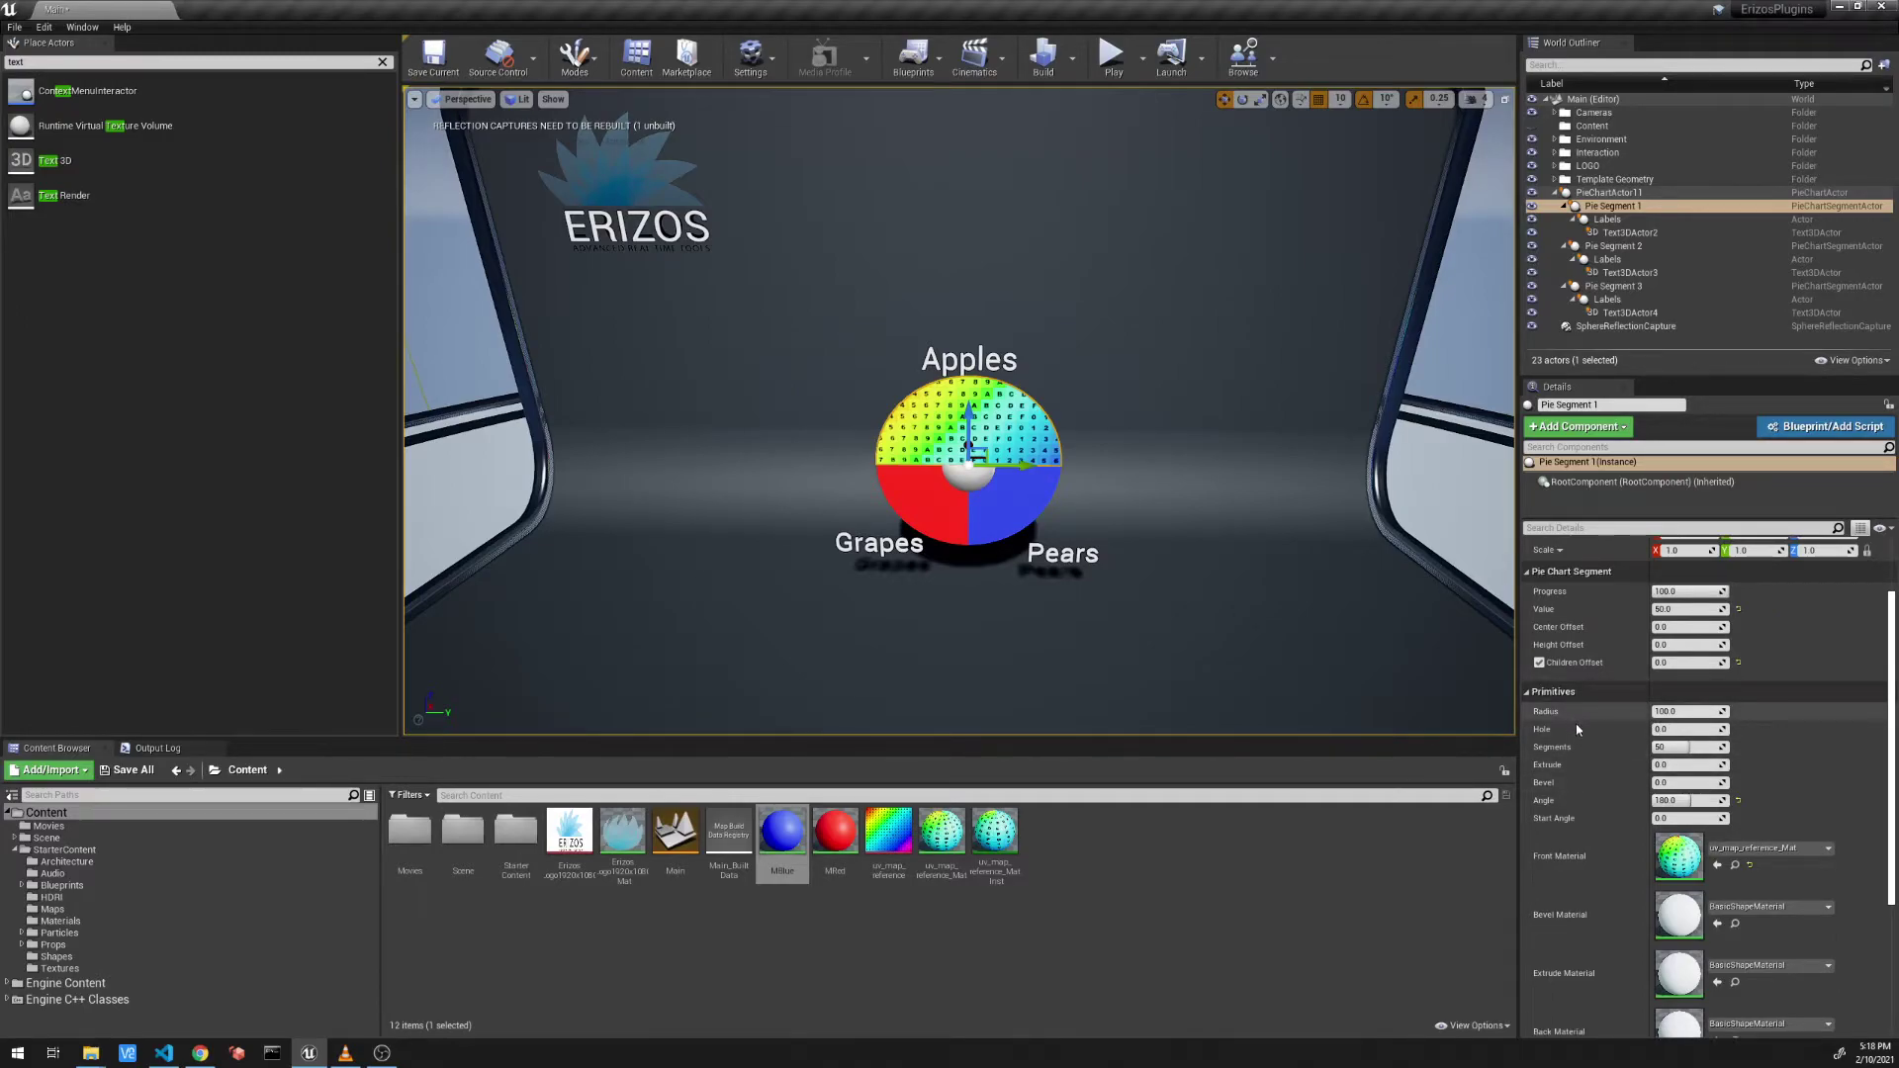
click(1663, 729)
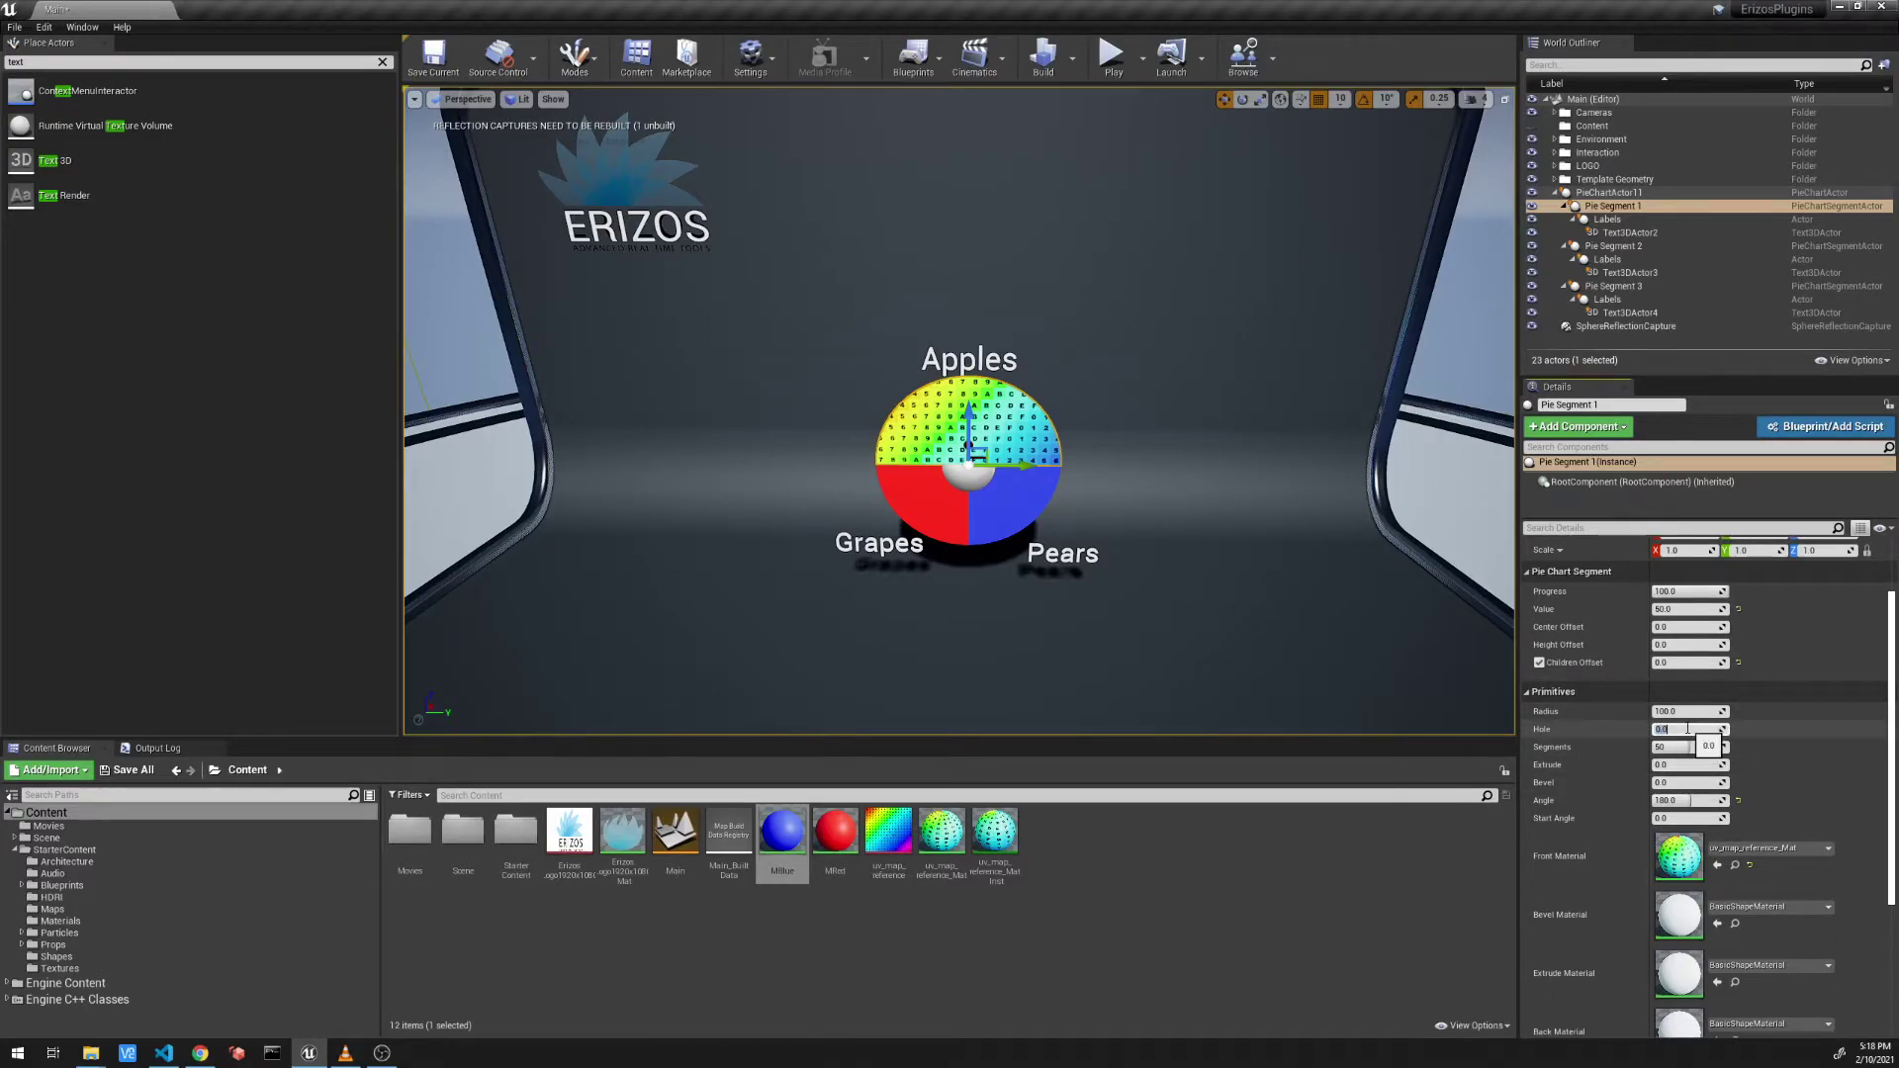
text(50)
key(Return)
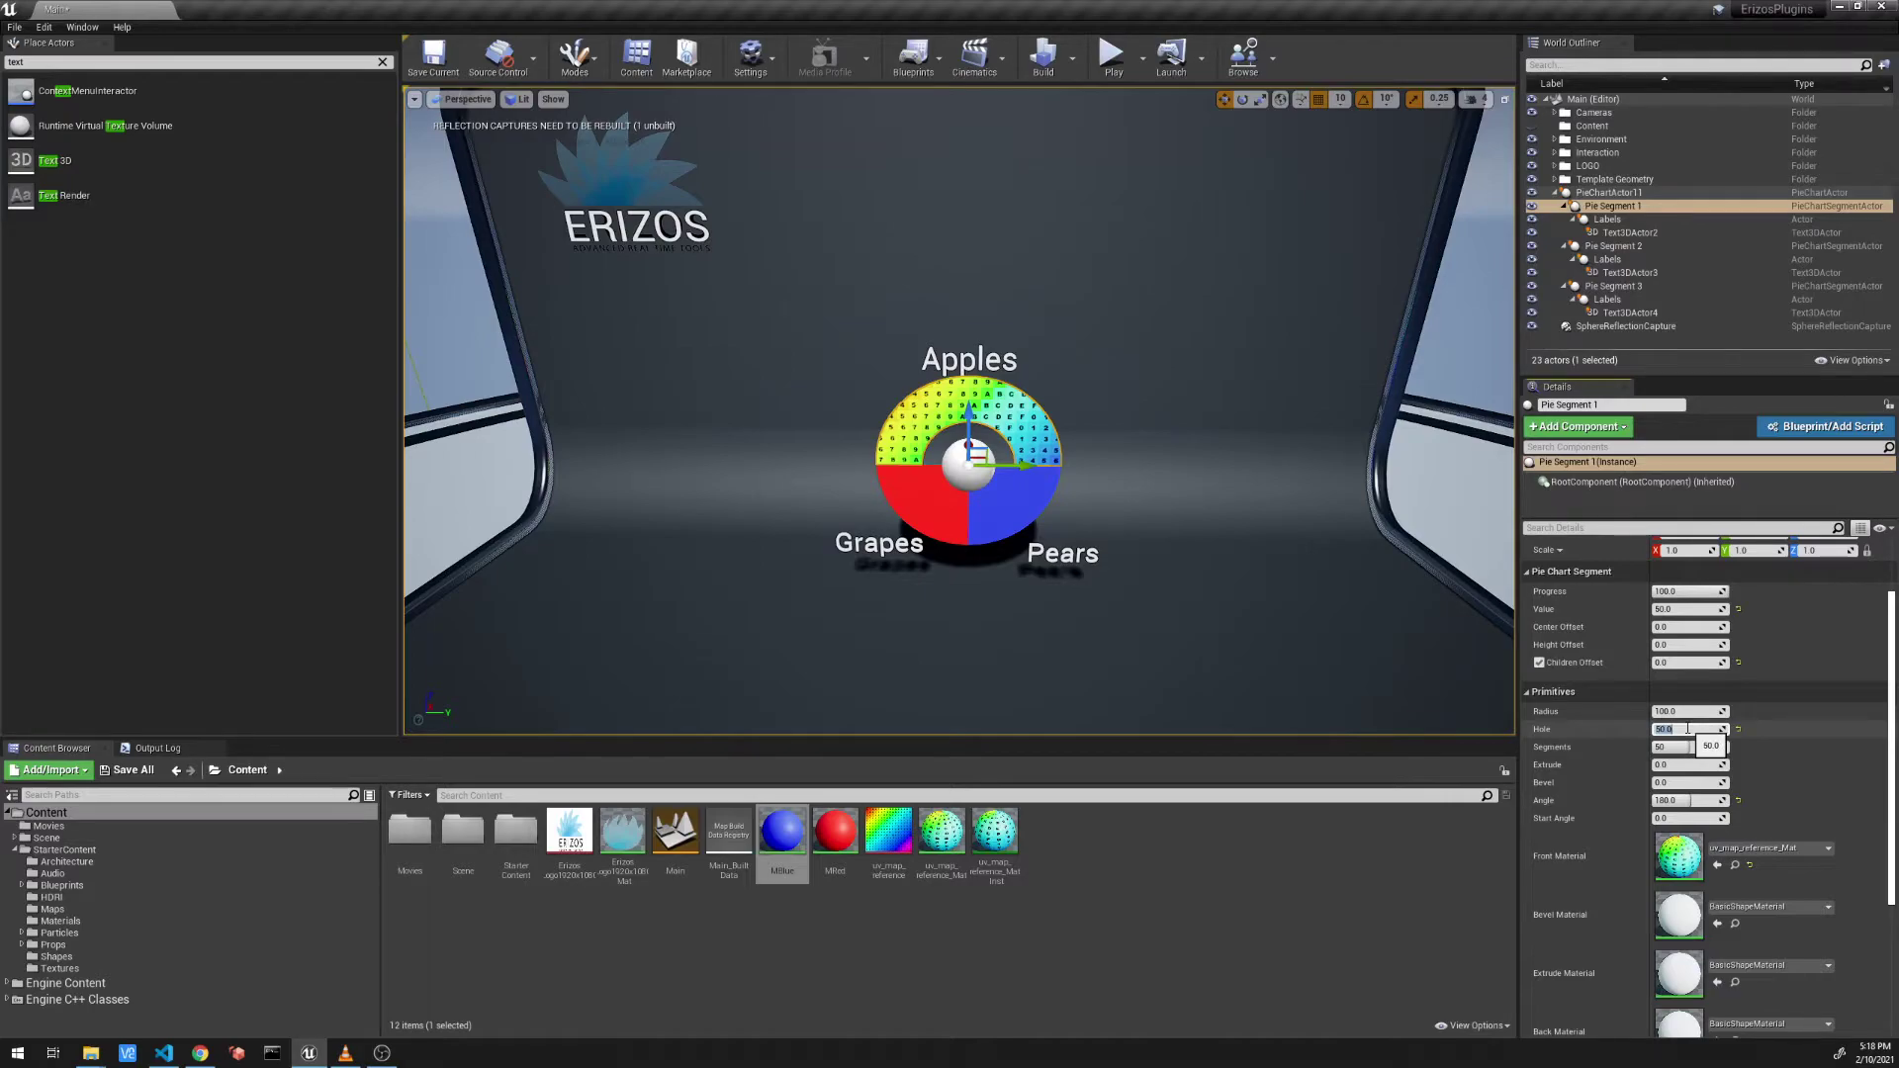
text(100)
key(Return)
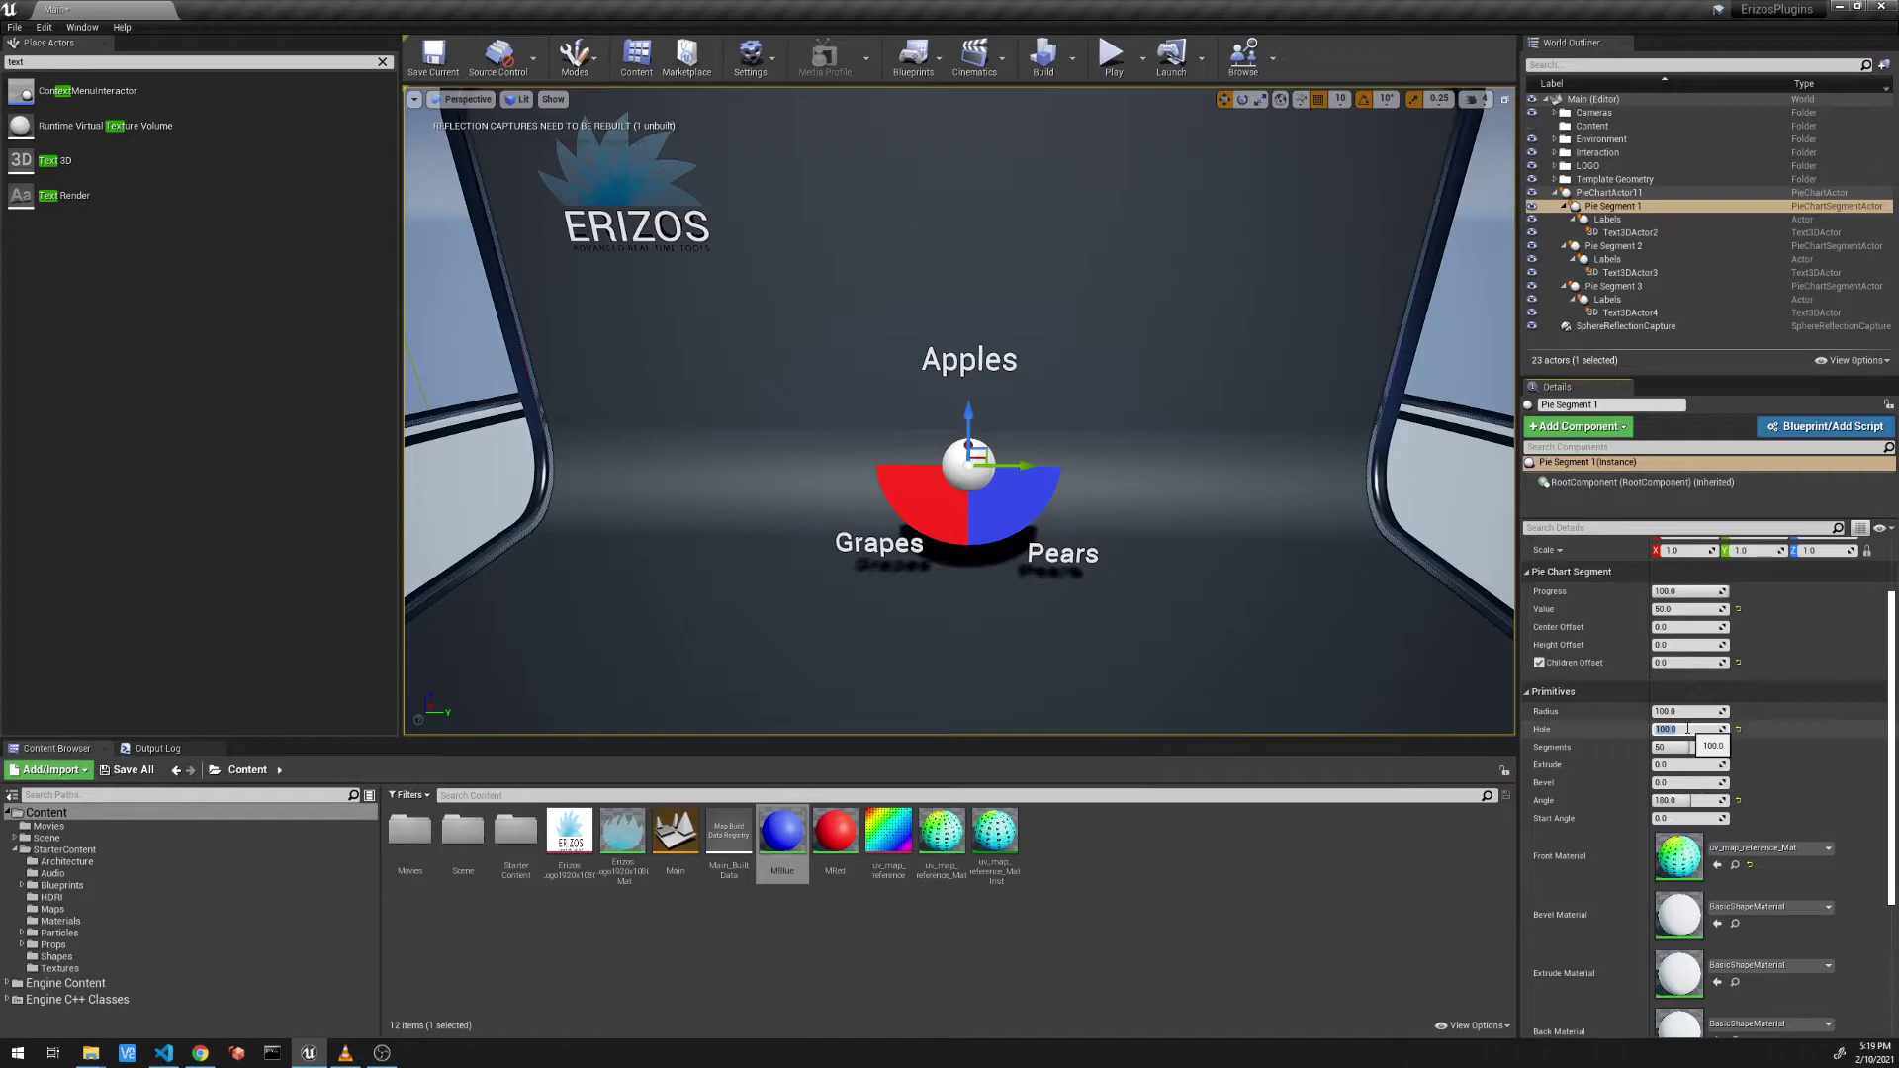
text(75)
key(Return)
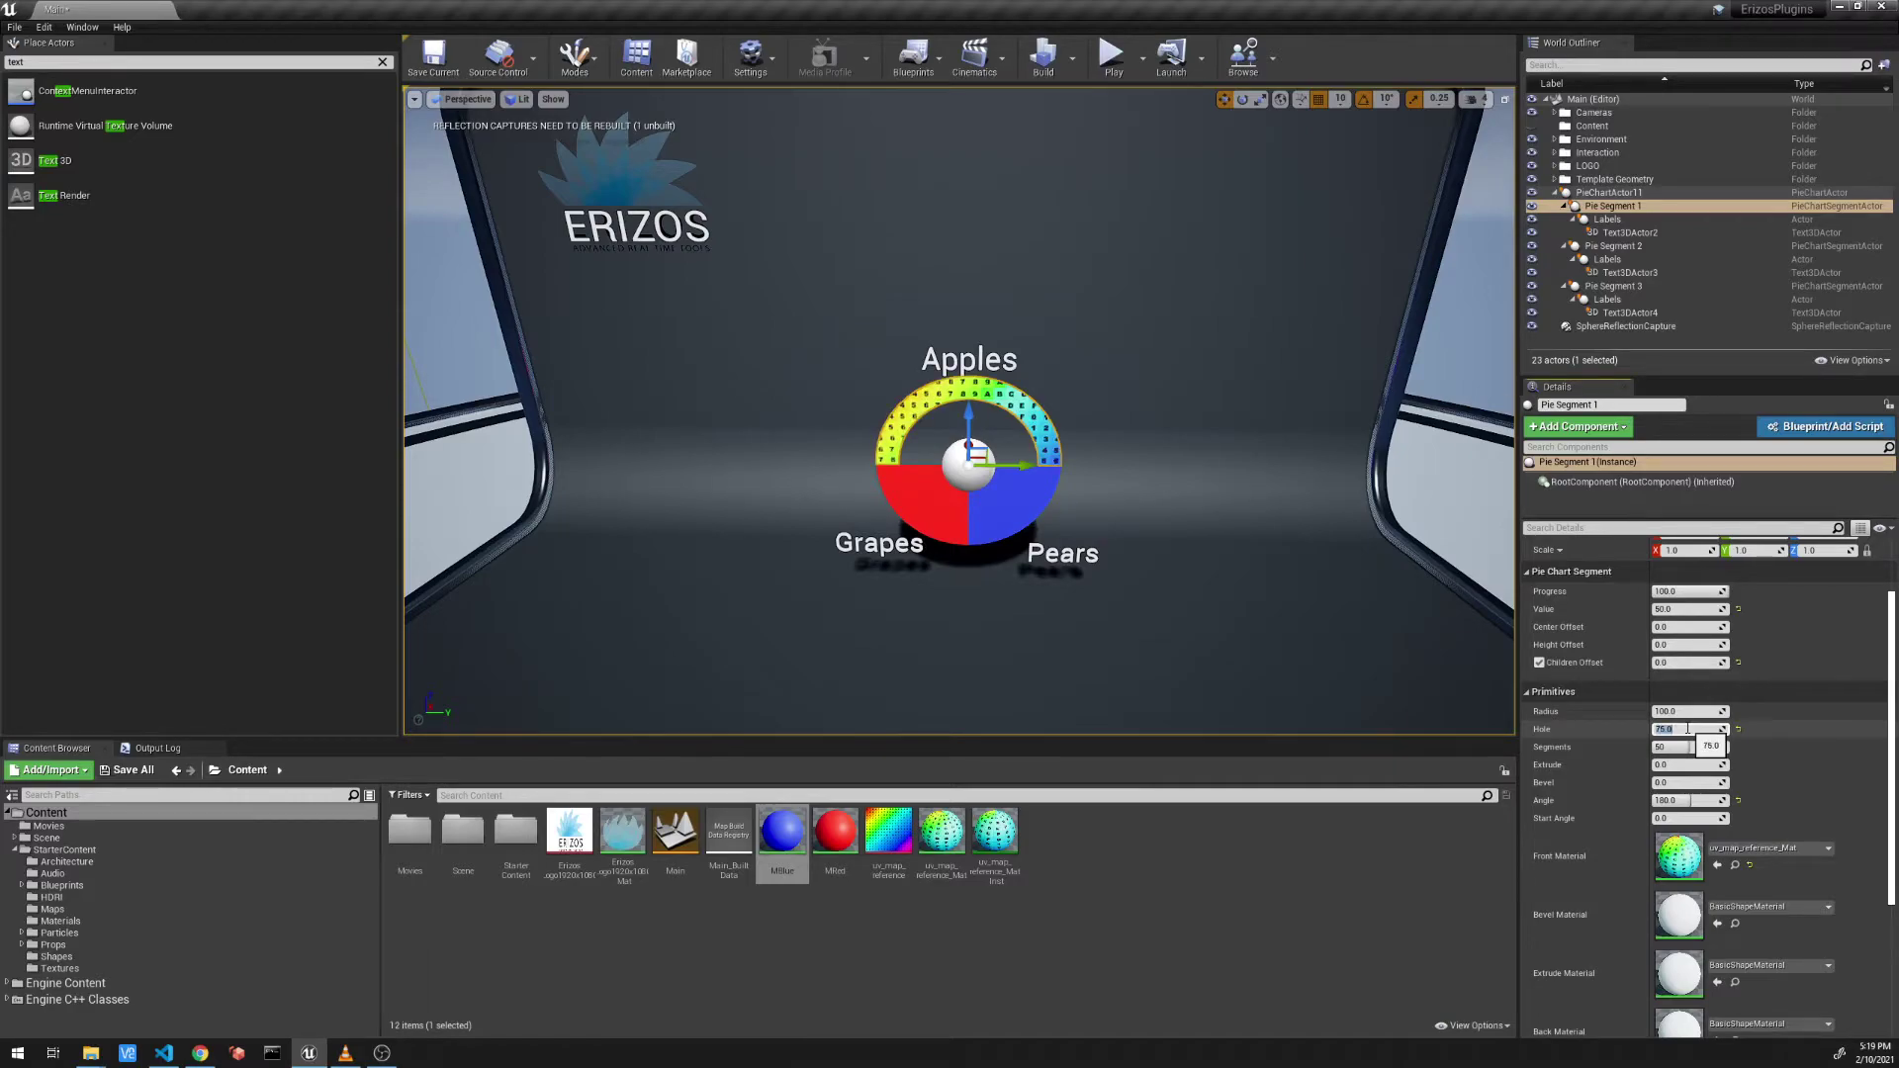
Step: Vary Pie Segment 1's value up to about 74 to test the ring shape, and set it back to 50
scroll(1081, 491, up, 5)
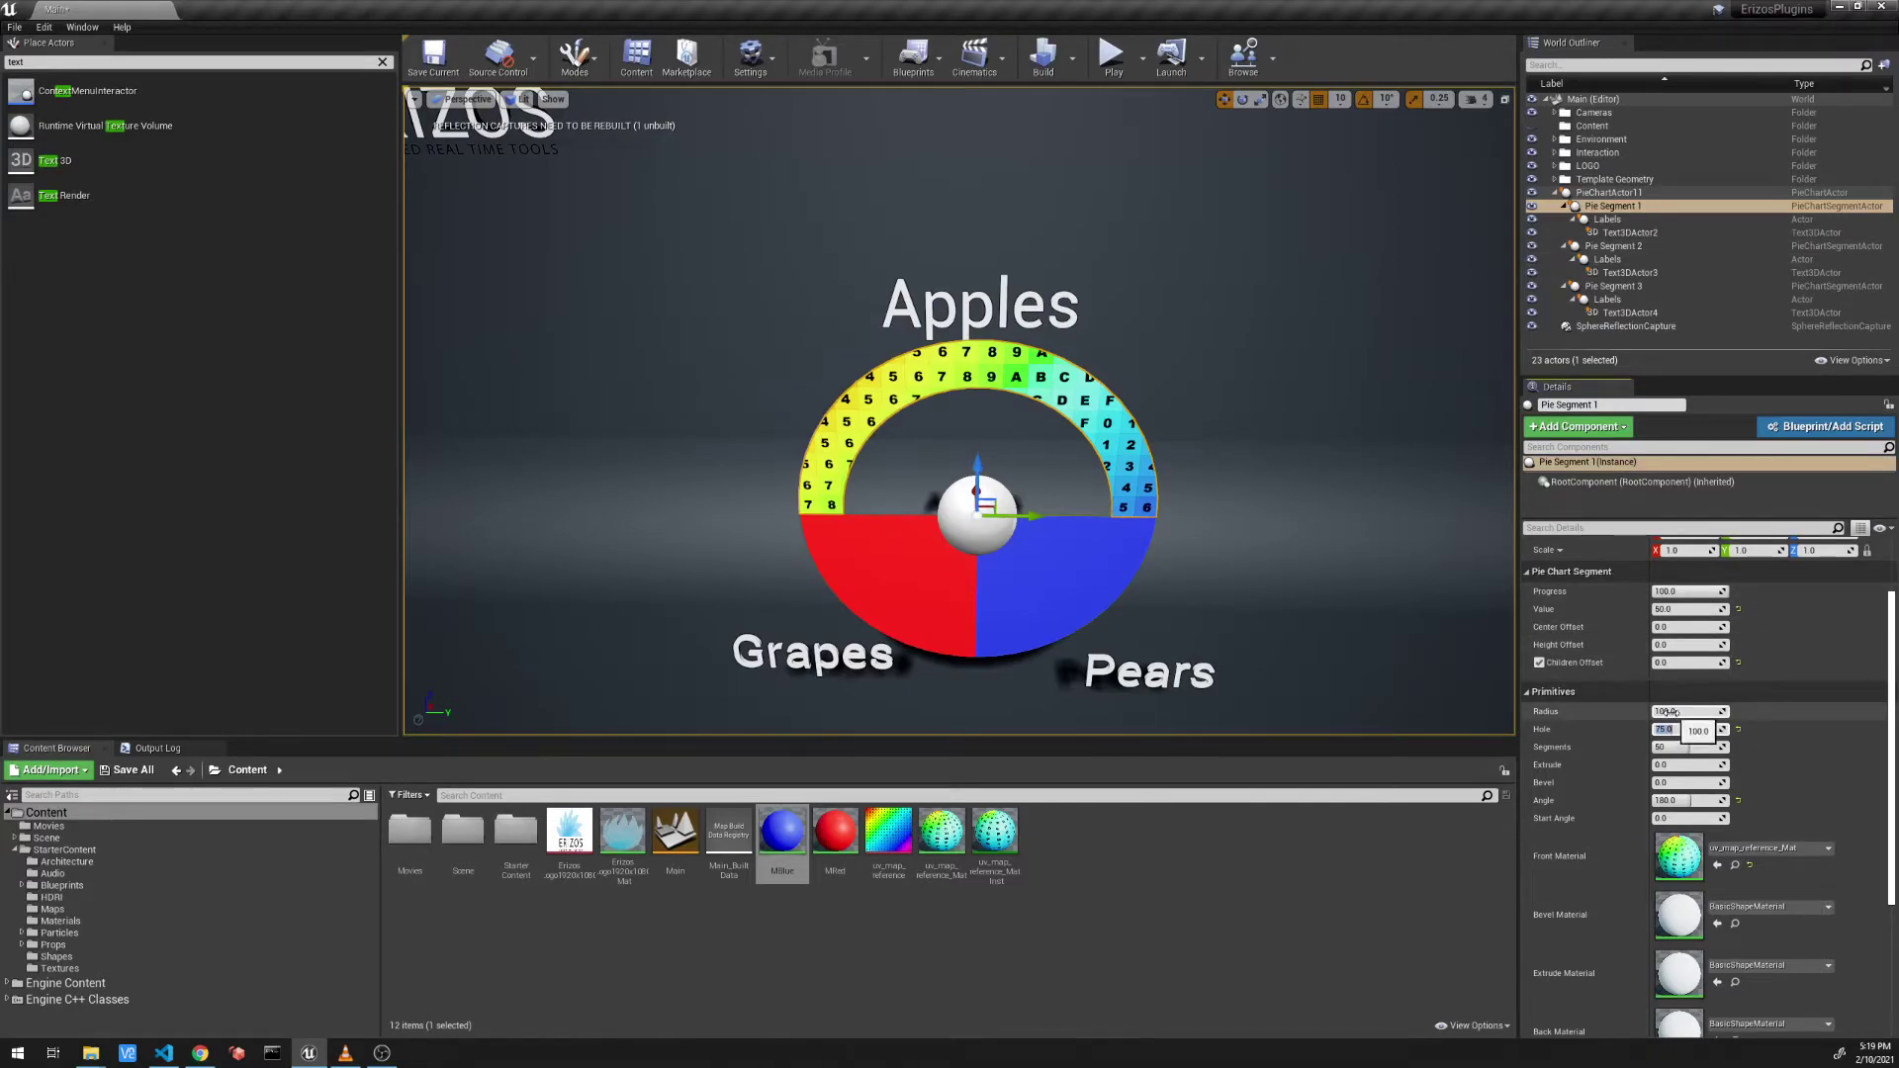
click(1655, 590)
text(100)
key(Return)
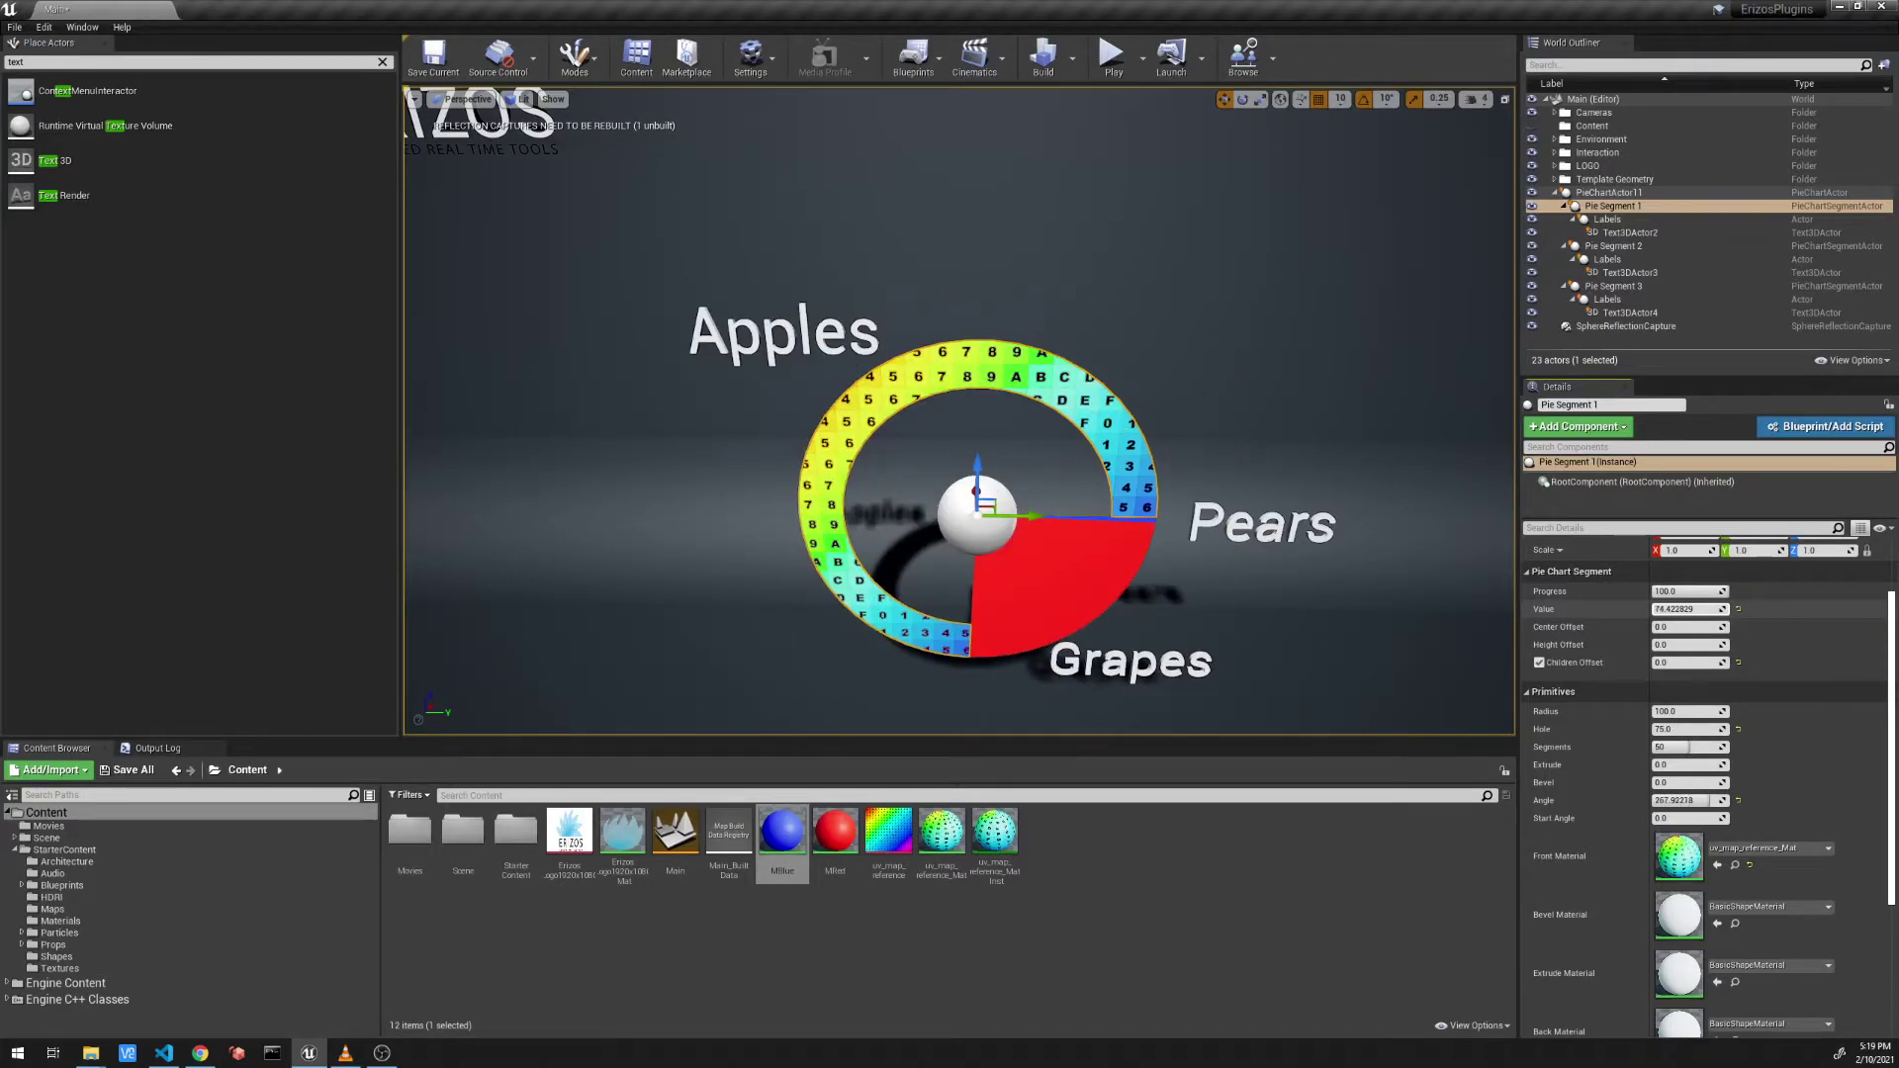
click(1667, 609)
text(50)
key(Return)
Step: Set the Hole of Pie Segment 2 to 75 to match Pie Segment 1
click(1612, 245)
click(1621, 205)
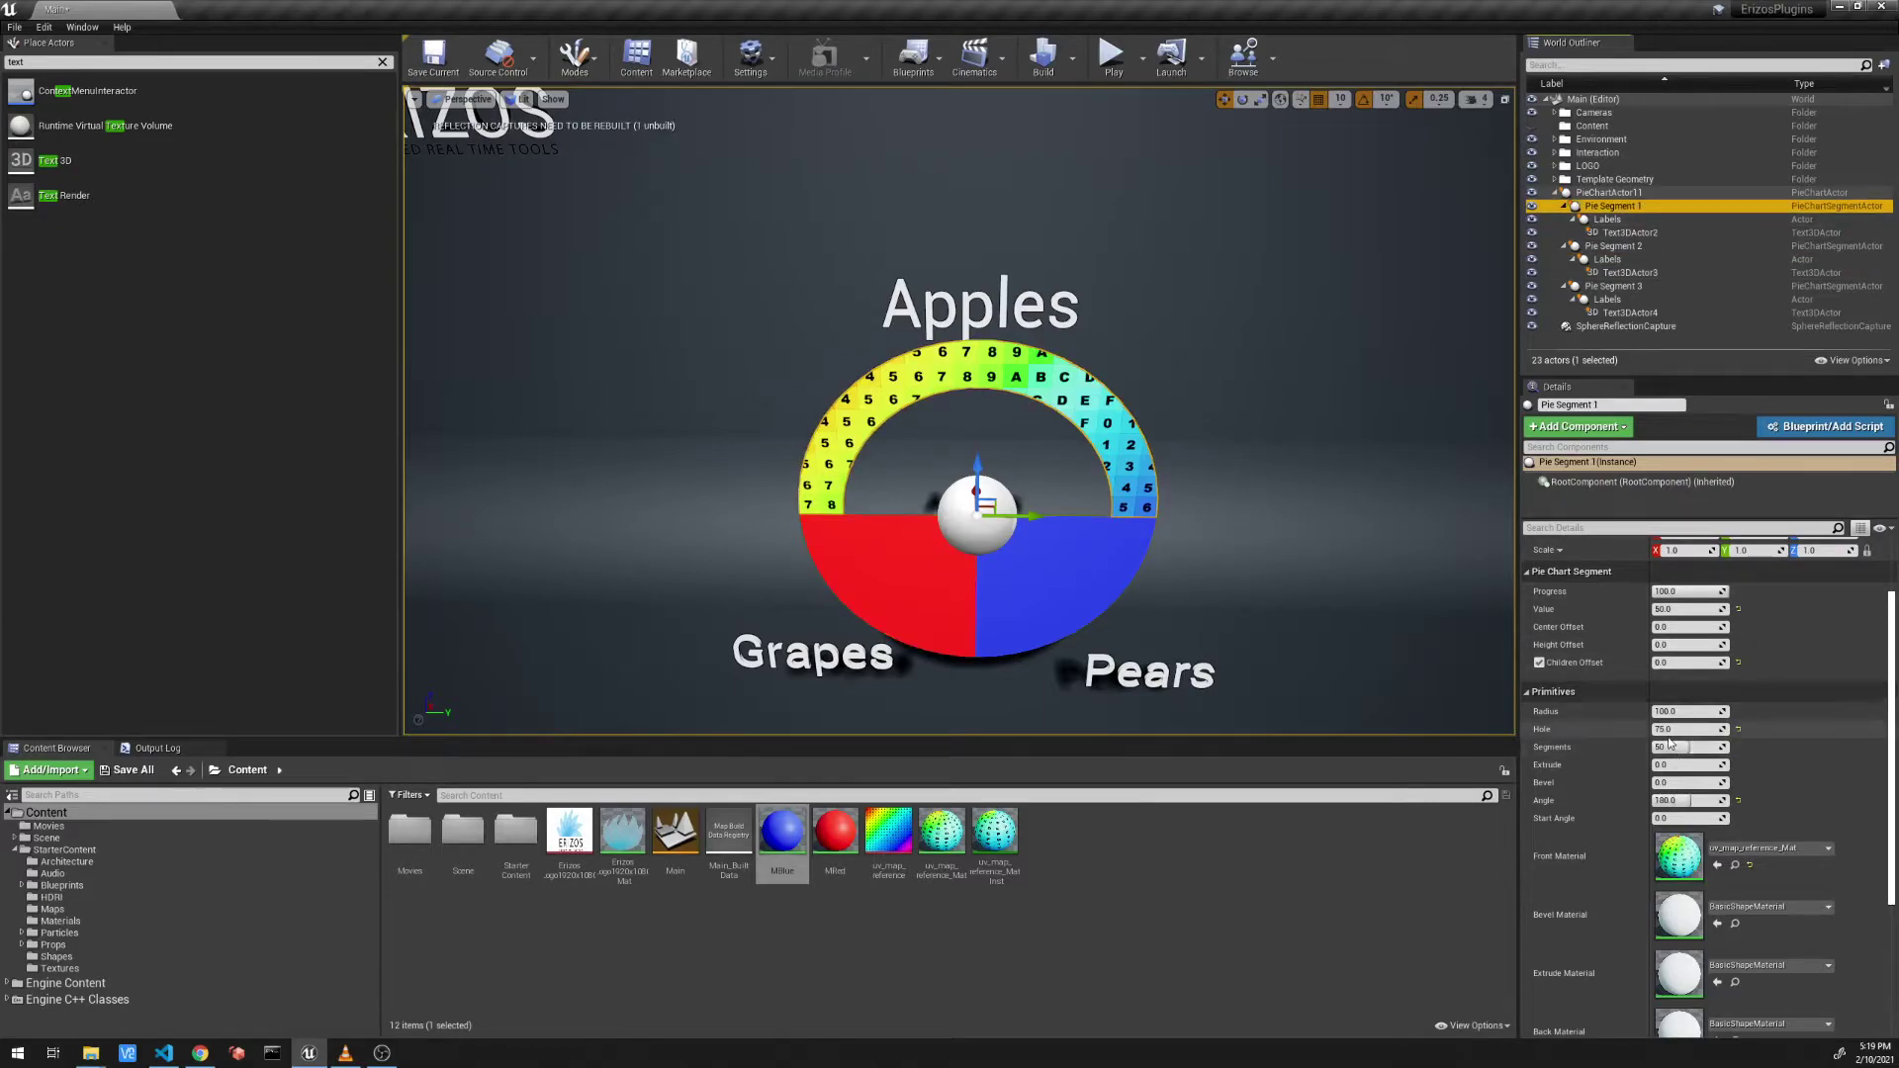
click(1612, 245)
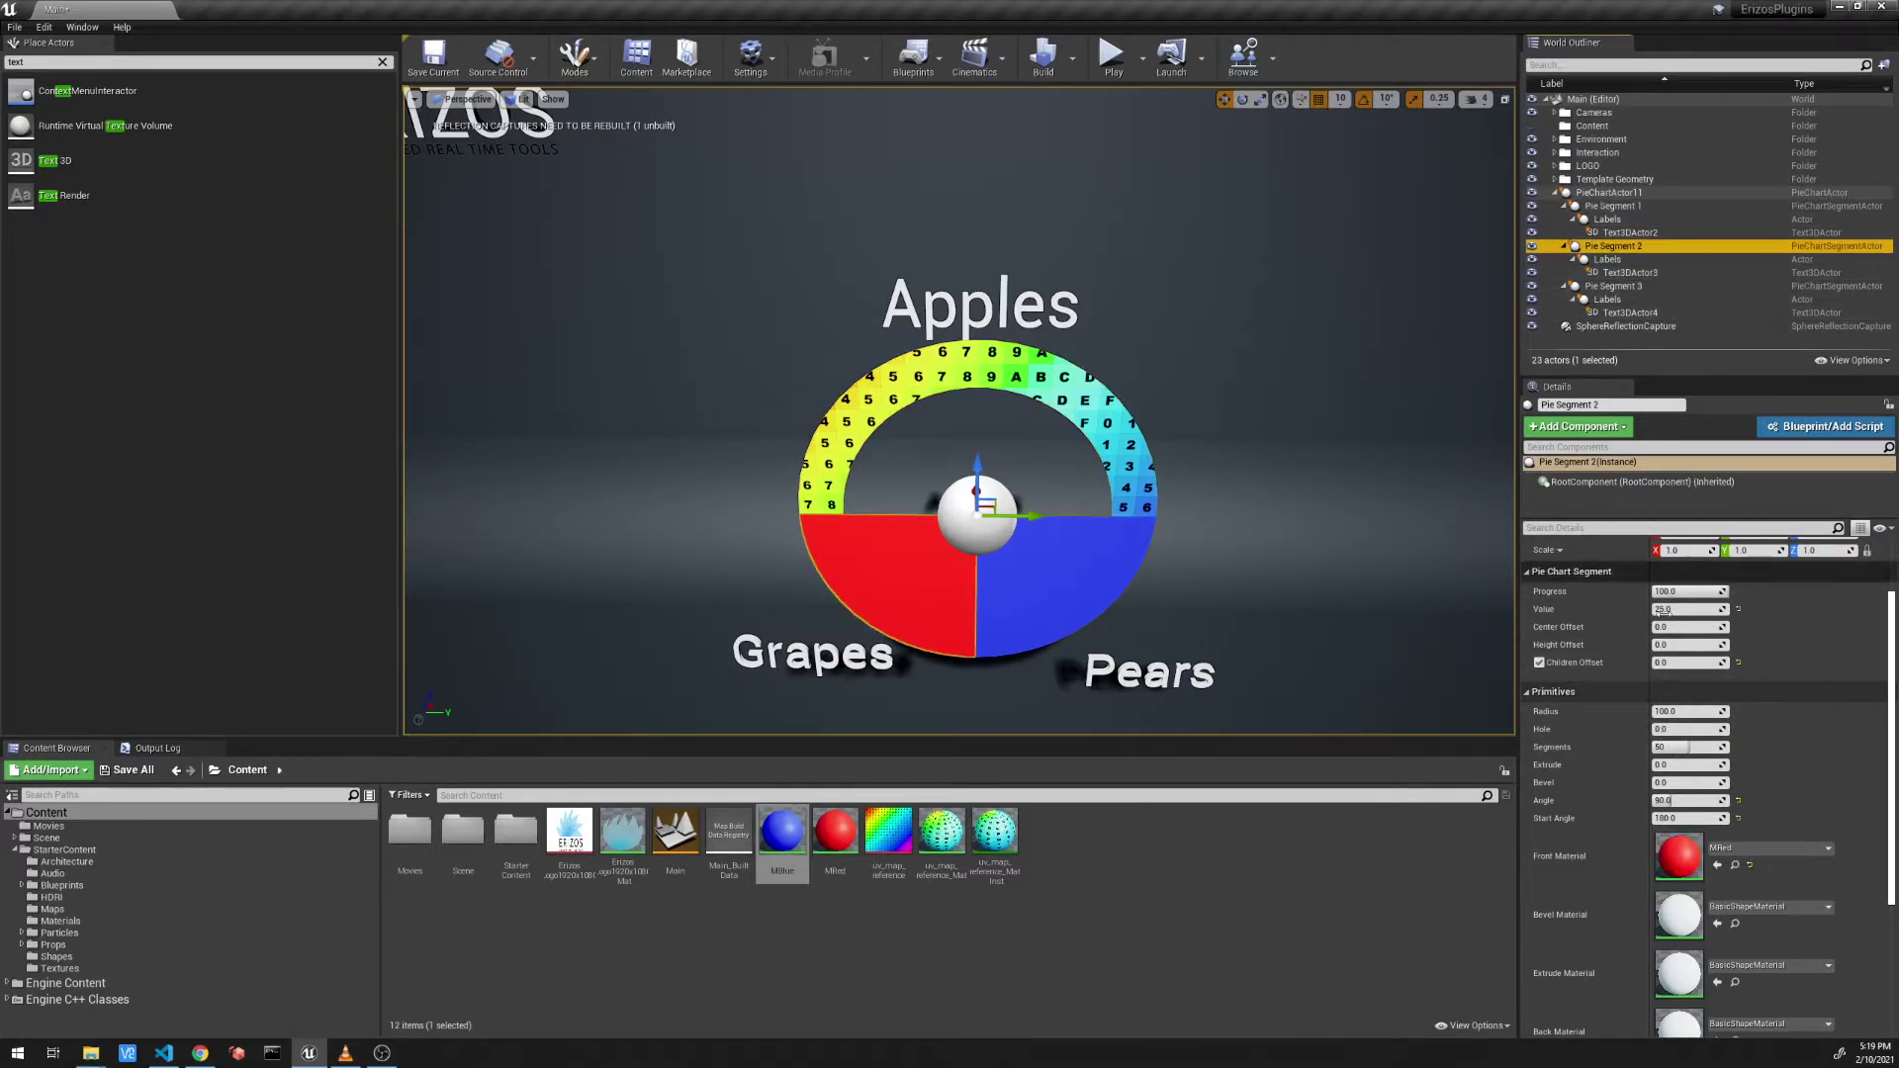
click(1680, 729)
text(7)
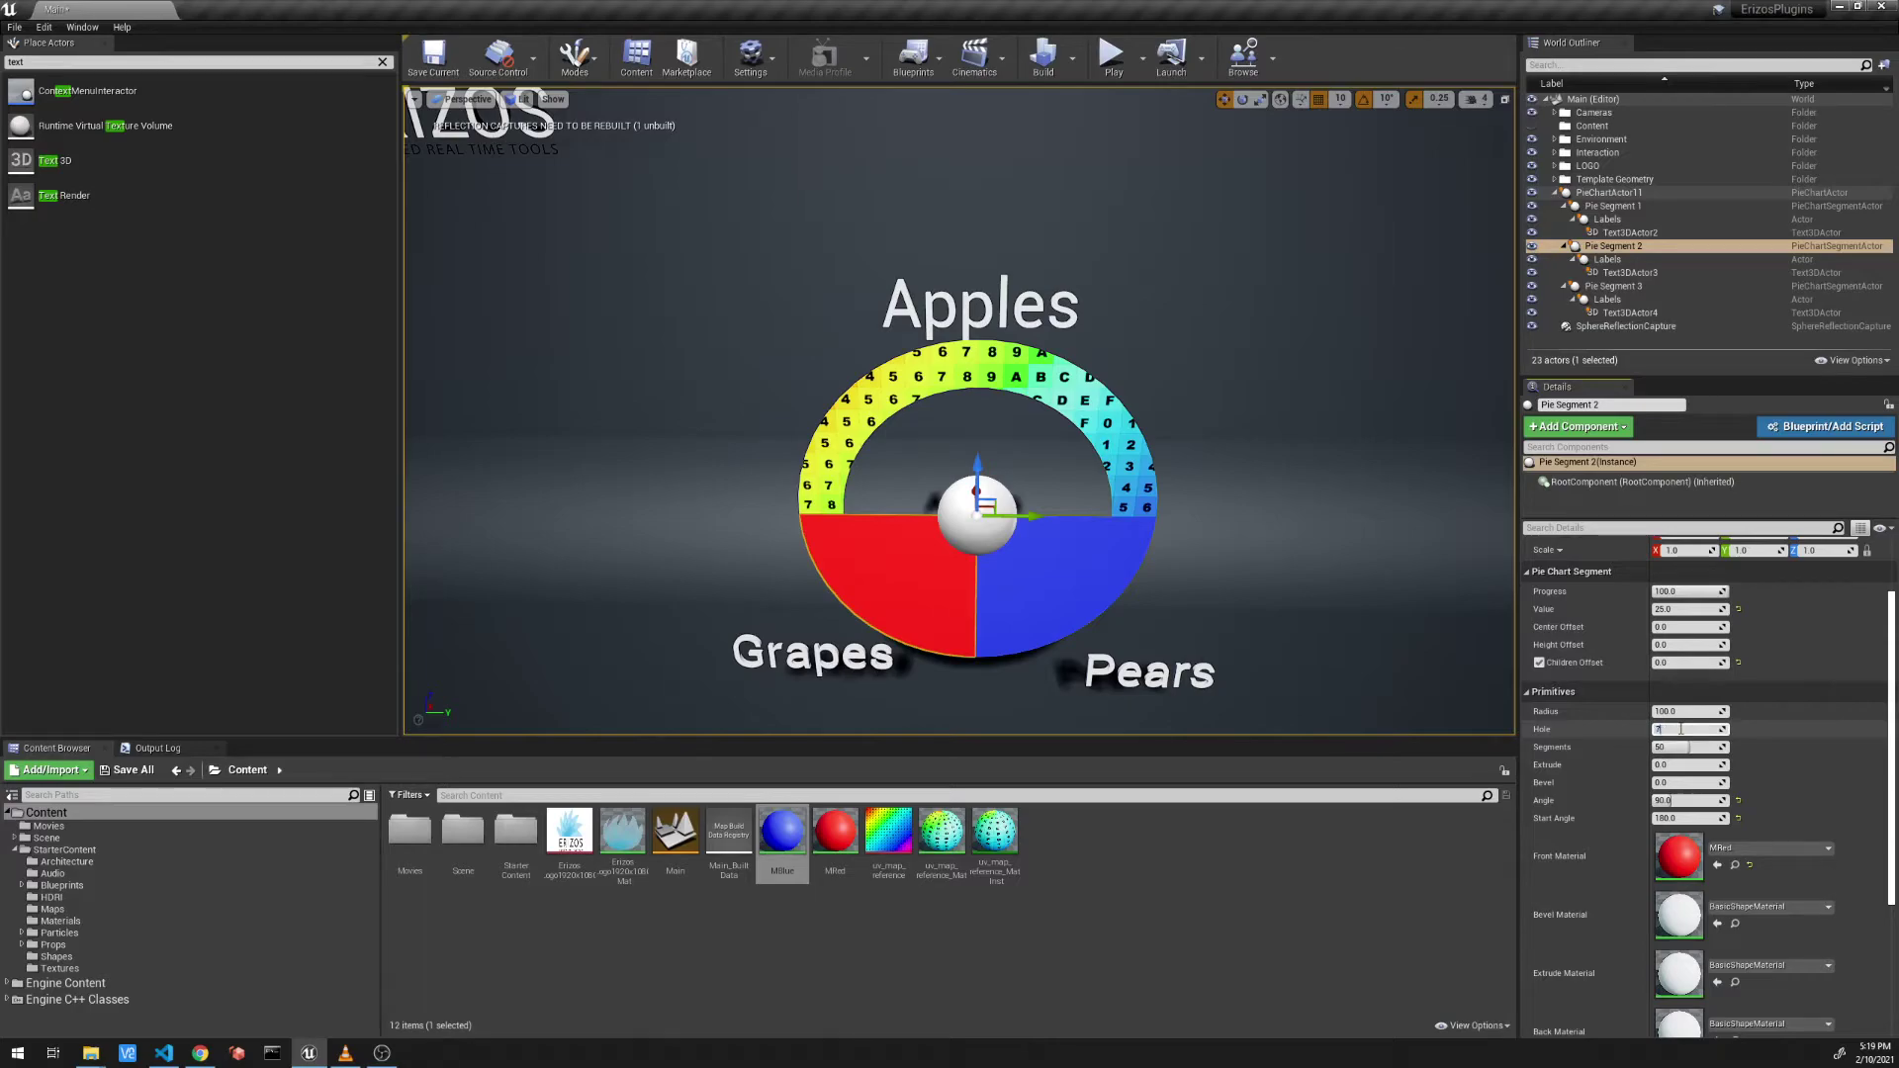
text(5)
key(Return)
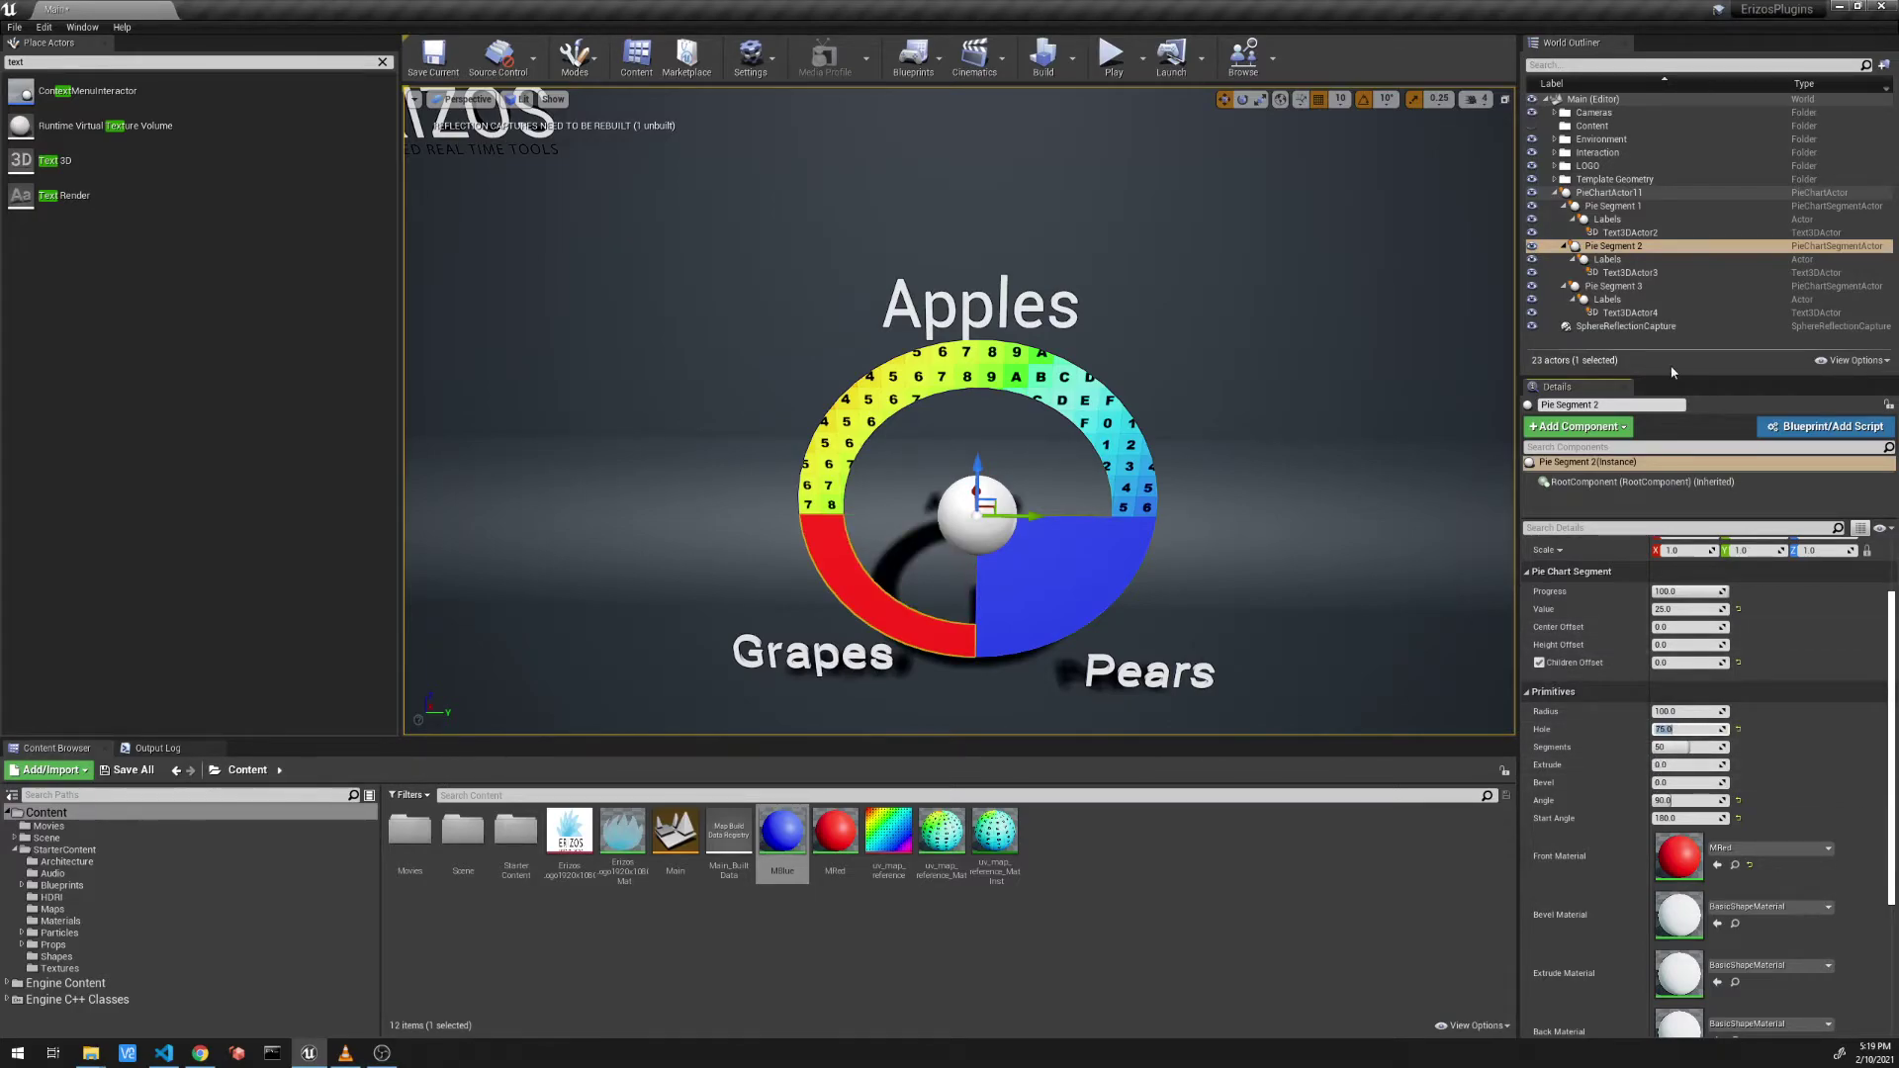
Step: Set the Hole of Pie Segment 3 to 50 so that its ring is thicker than the other two
click(1654, 302)
click(1653, 287)
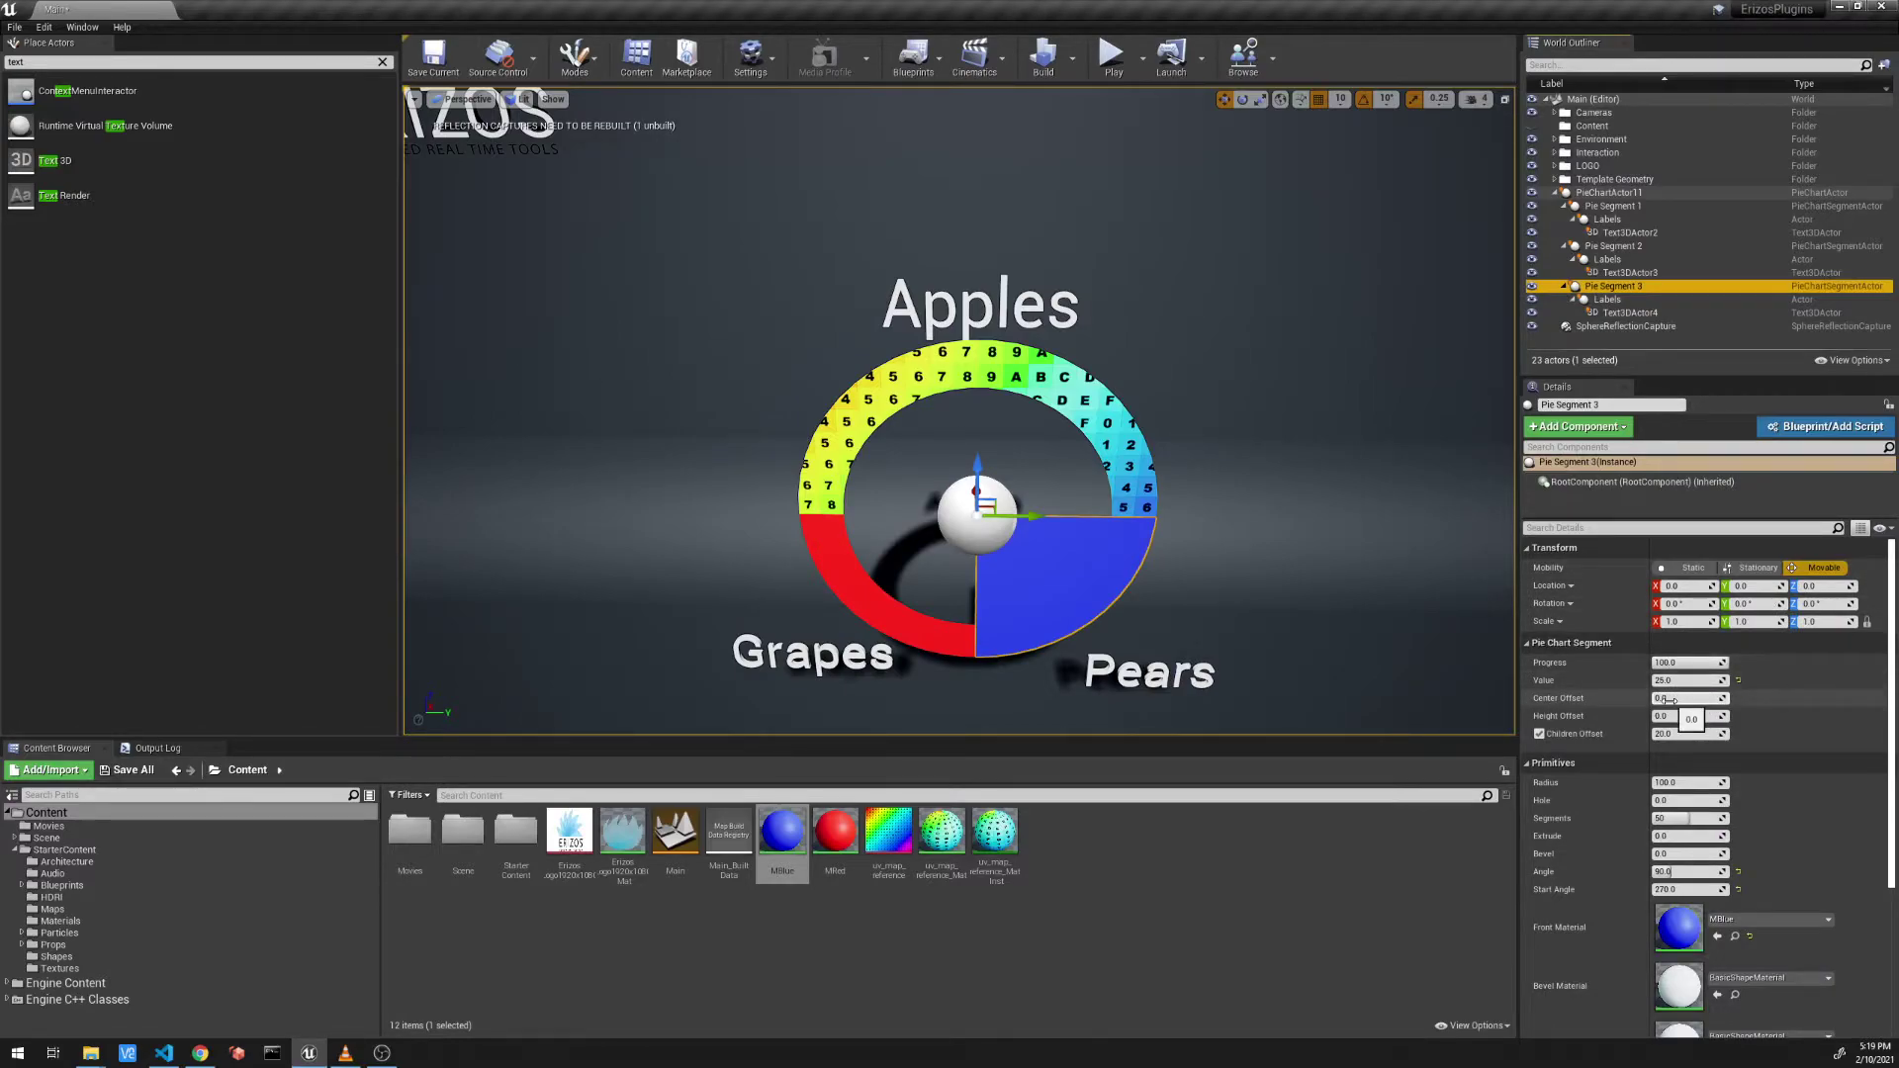
click(1691, 800)
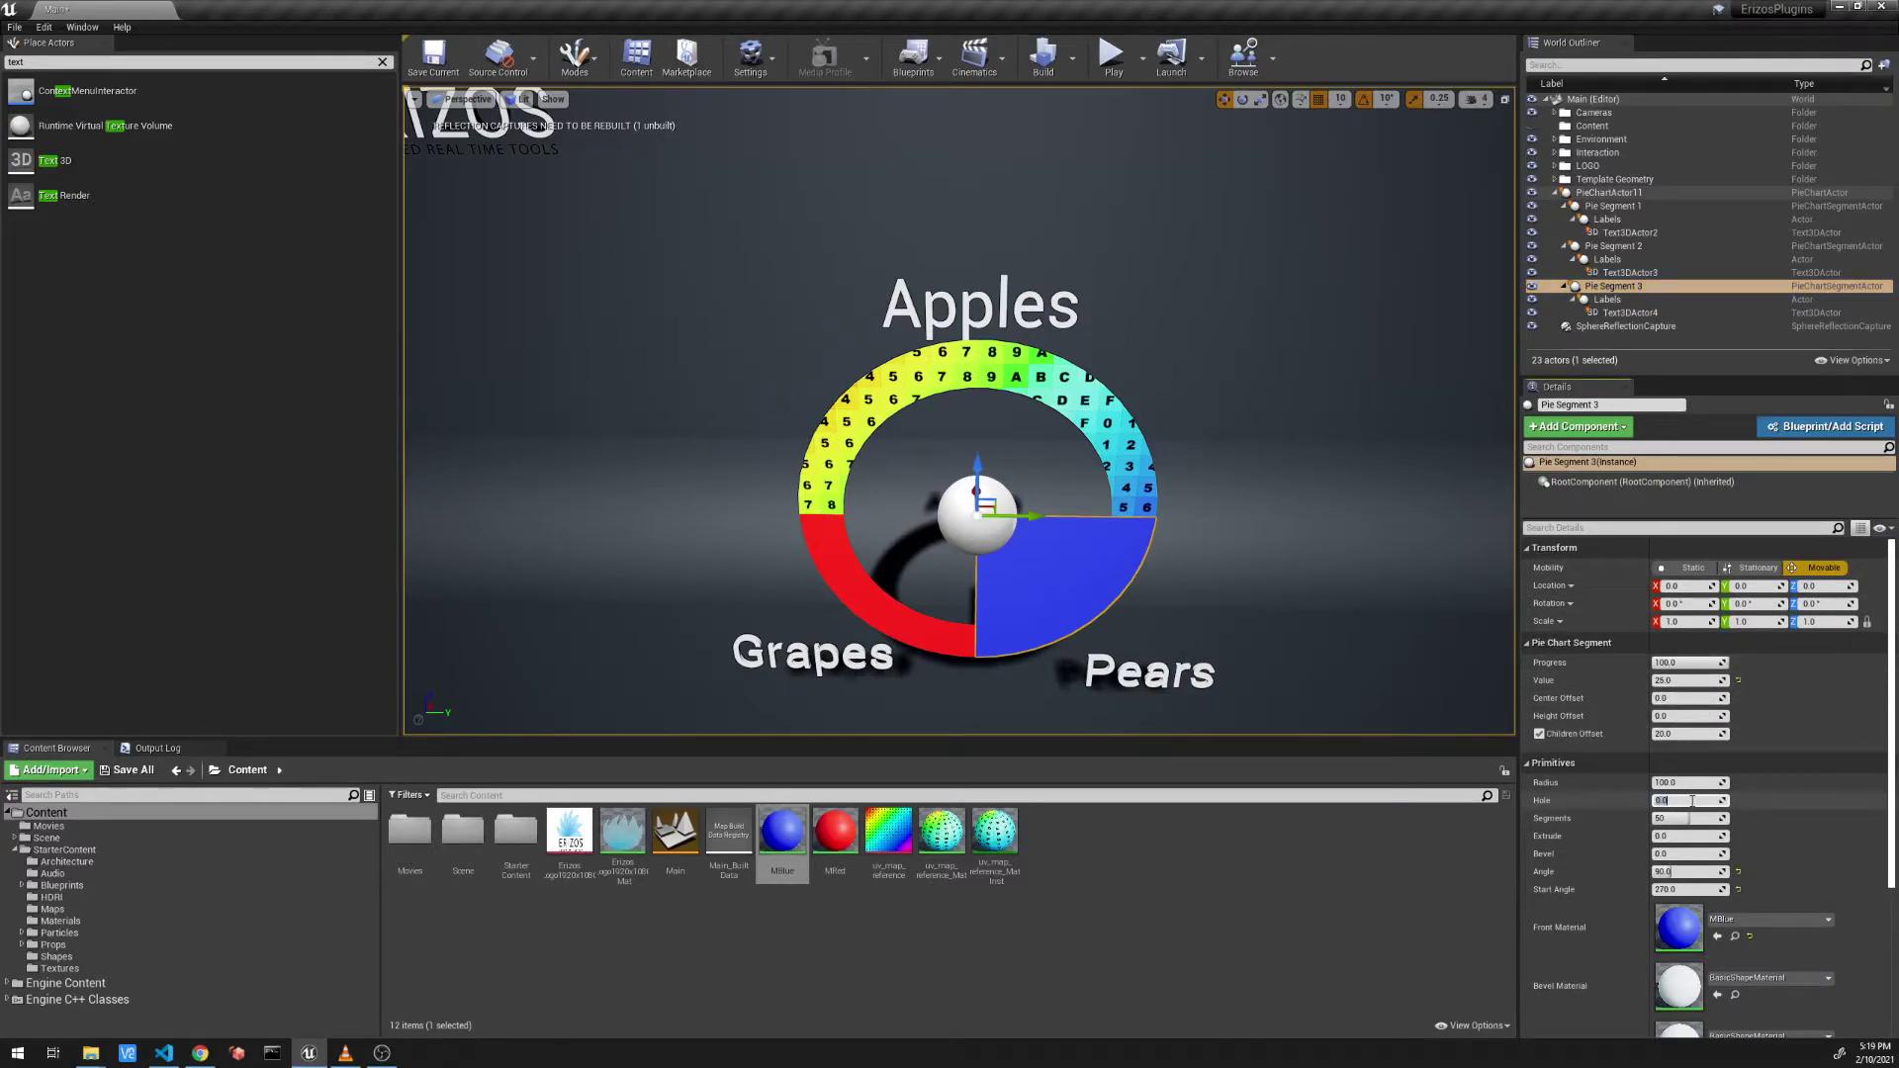
text(50)
key(Return)
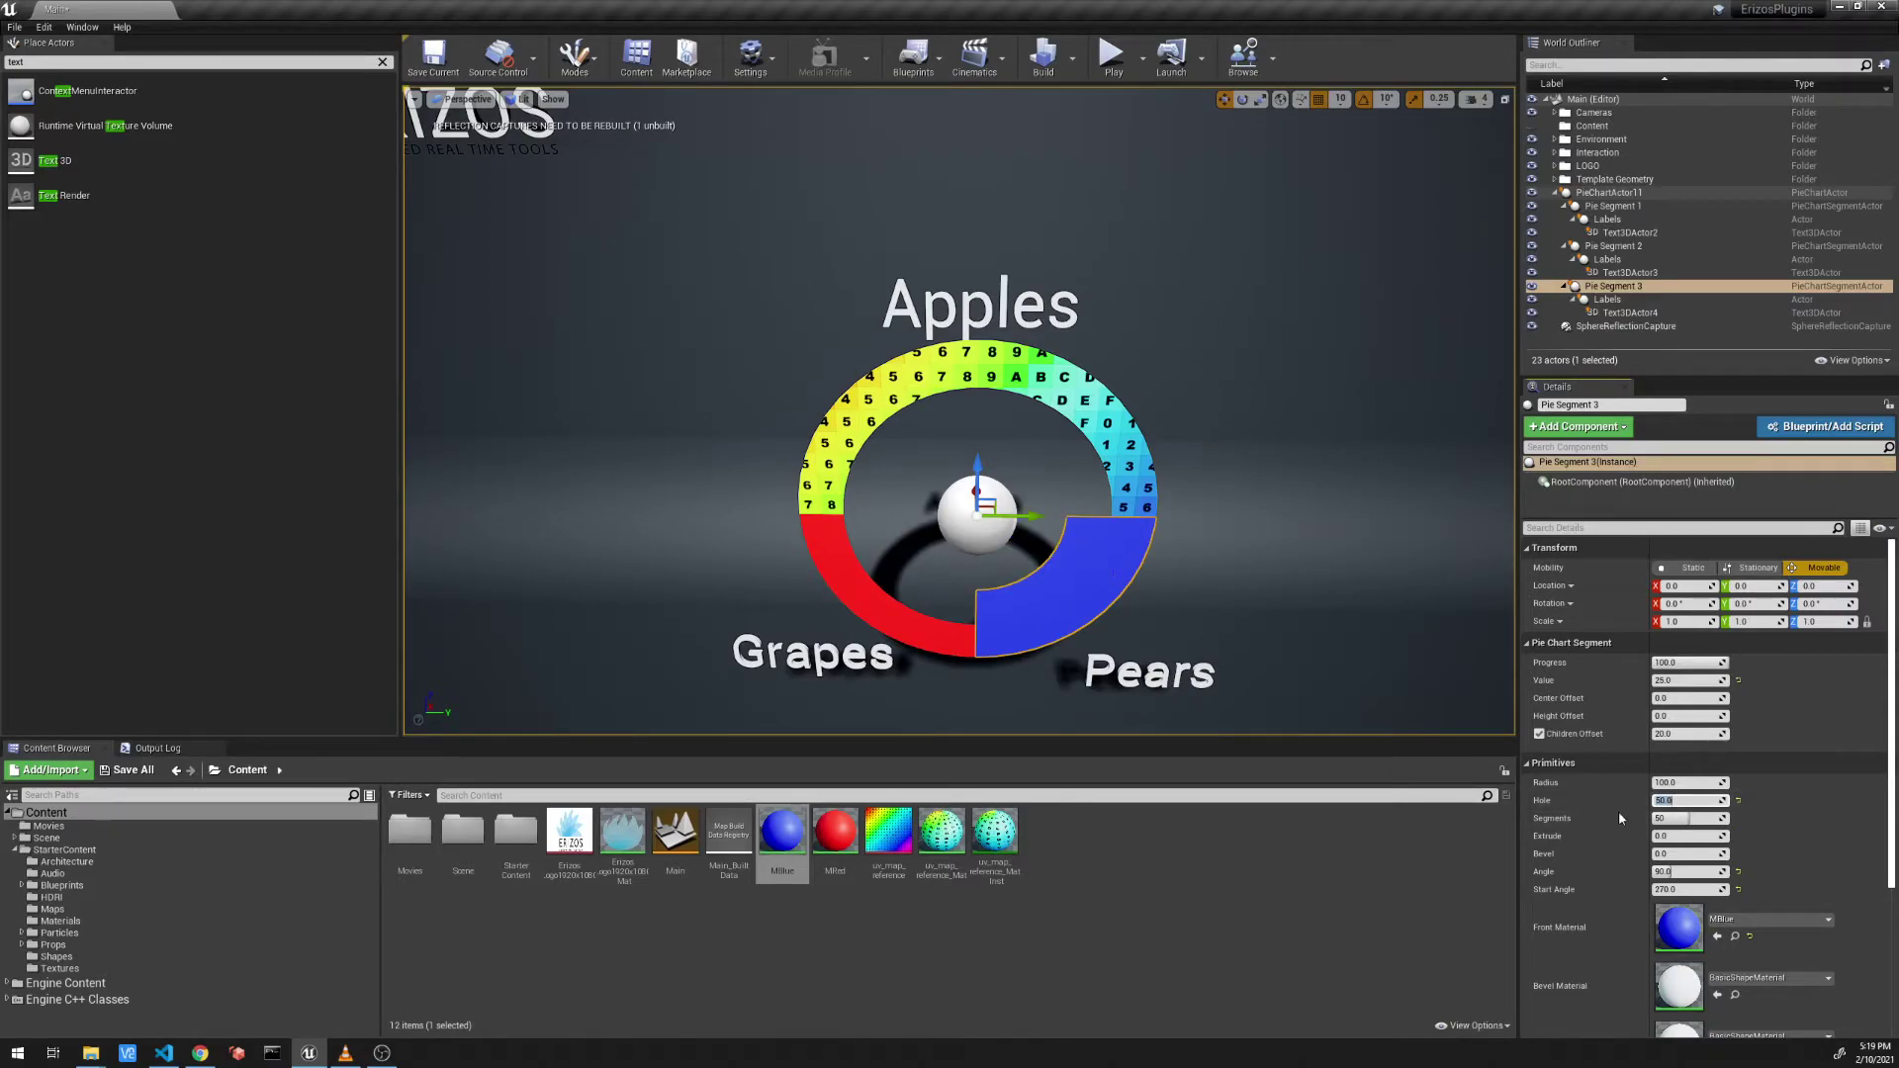
Step: Extrude the whole pie chart by setting the Extrude value of PieChartActor11 to 100
scroll(1035, 575, up, 2)
scroll(1035, 577, down, 5)
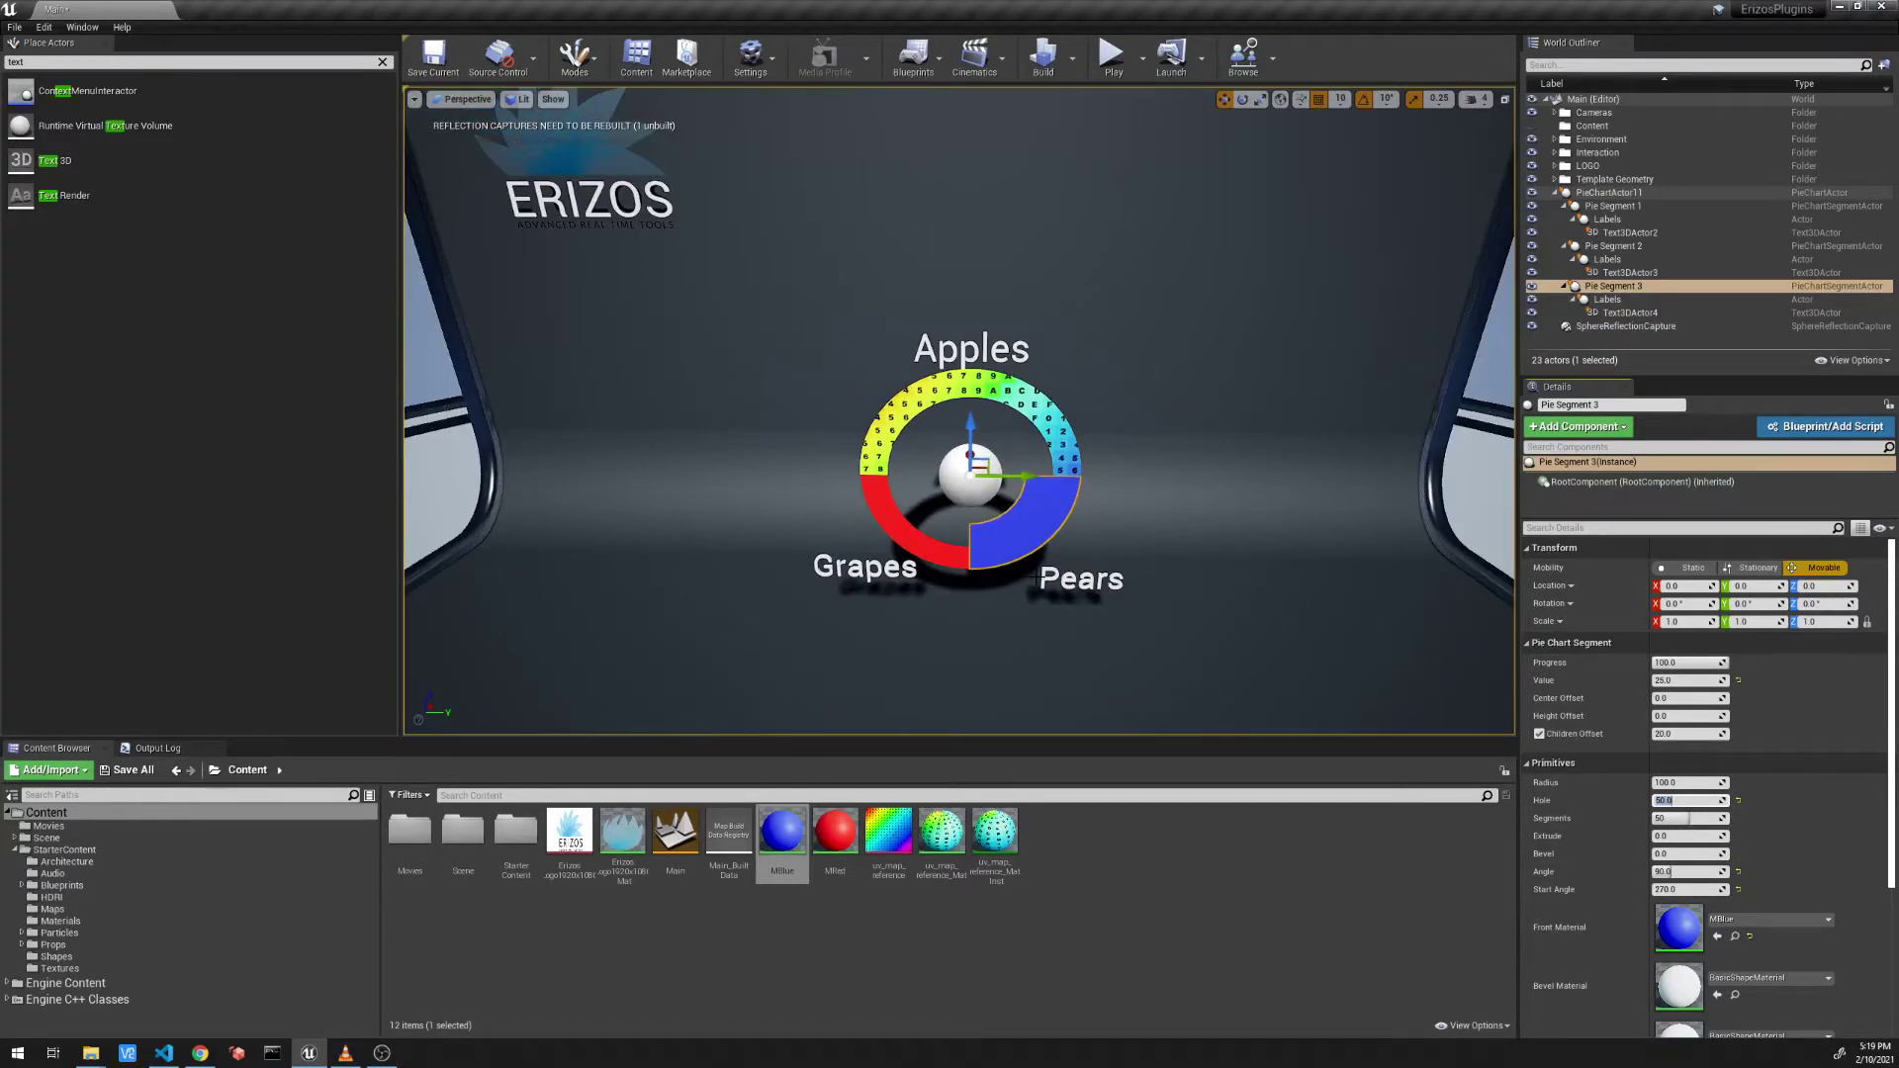
right_drag(1009, 543, 1018, 543)
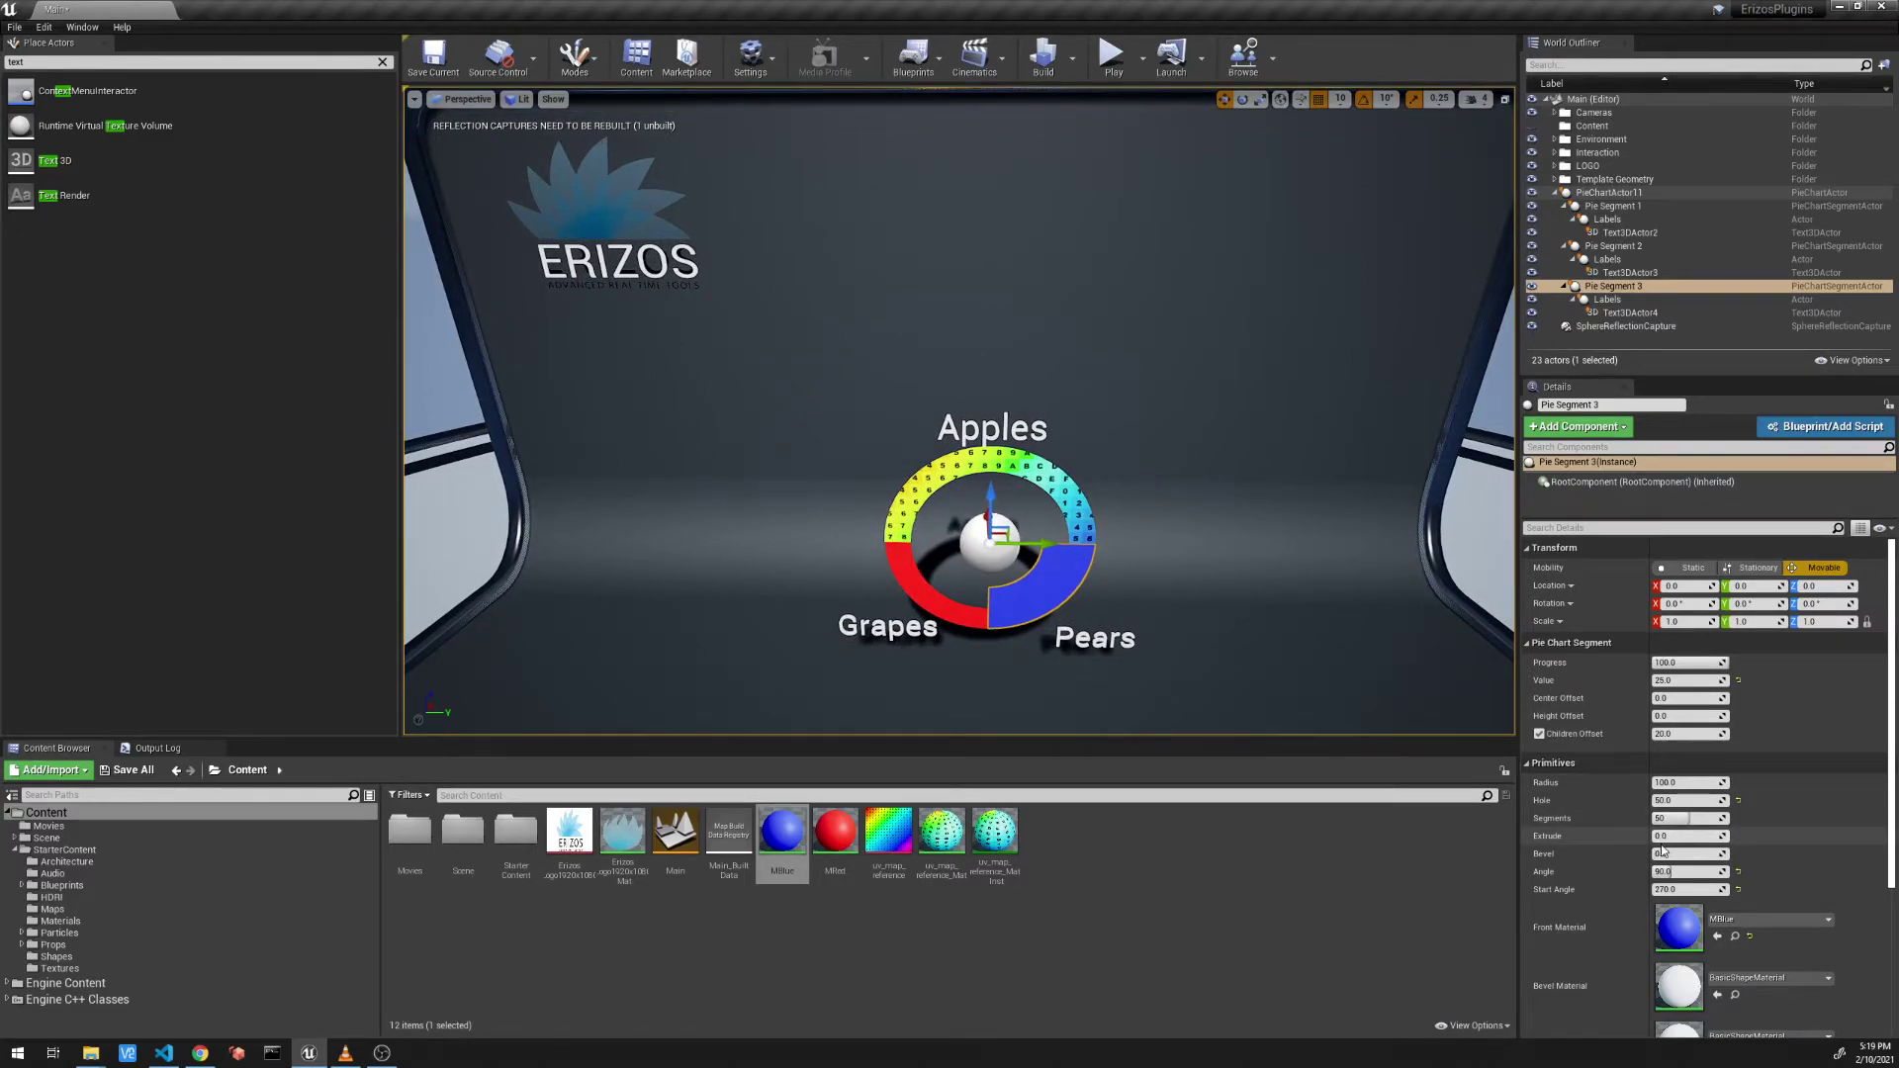
click(1619, 194)
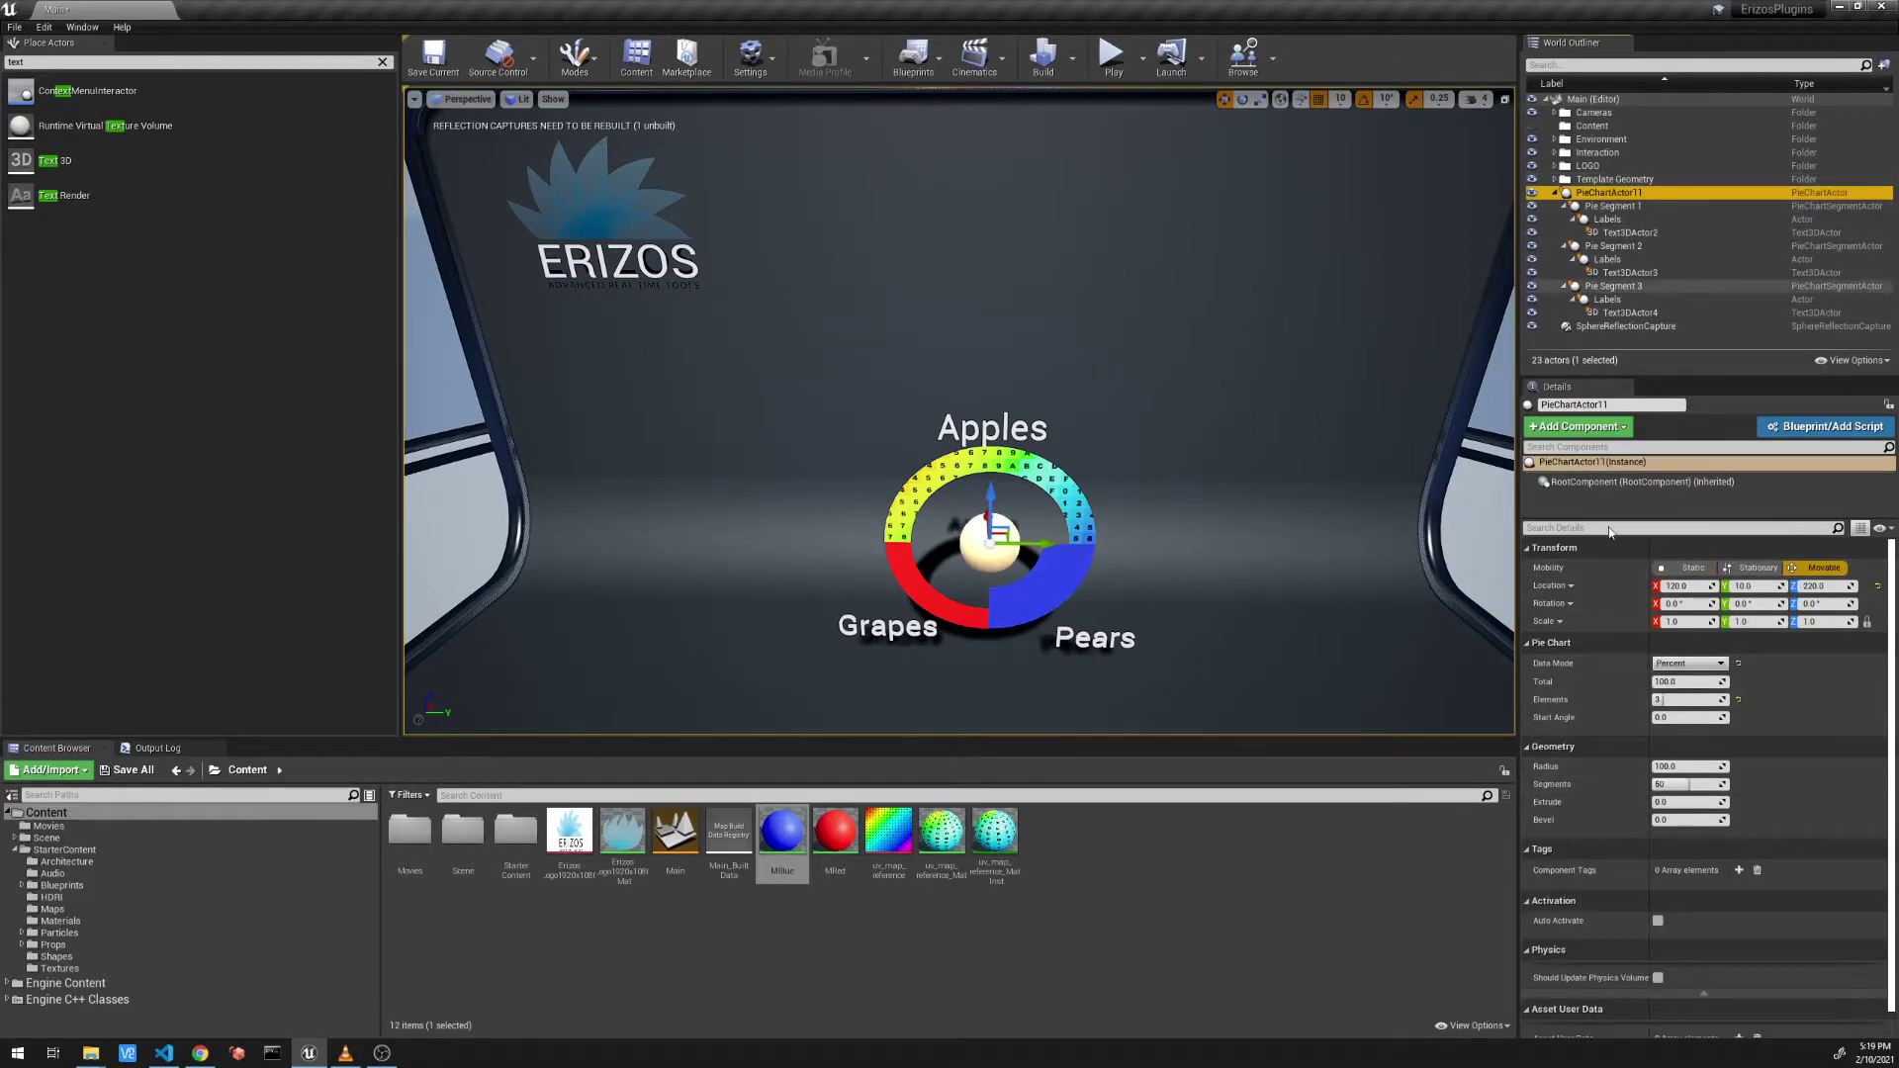
right_drag(994, 519, 1108, 503)
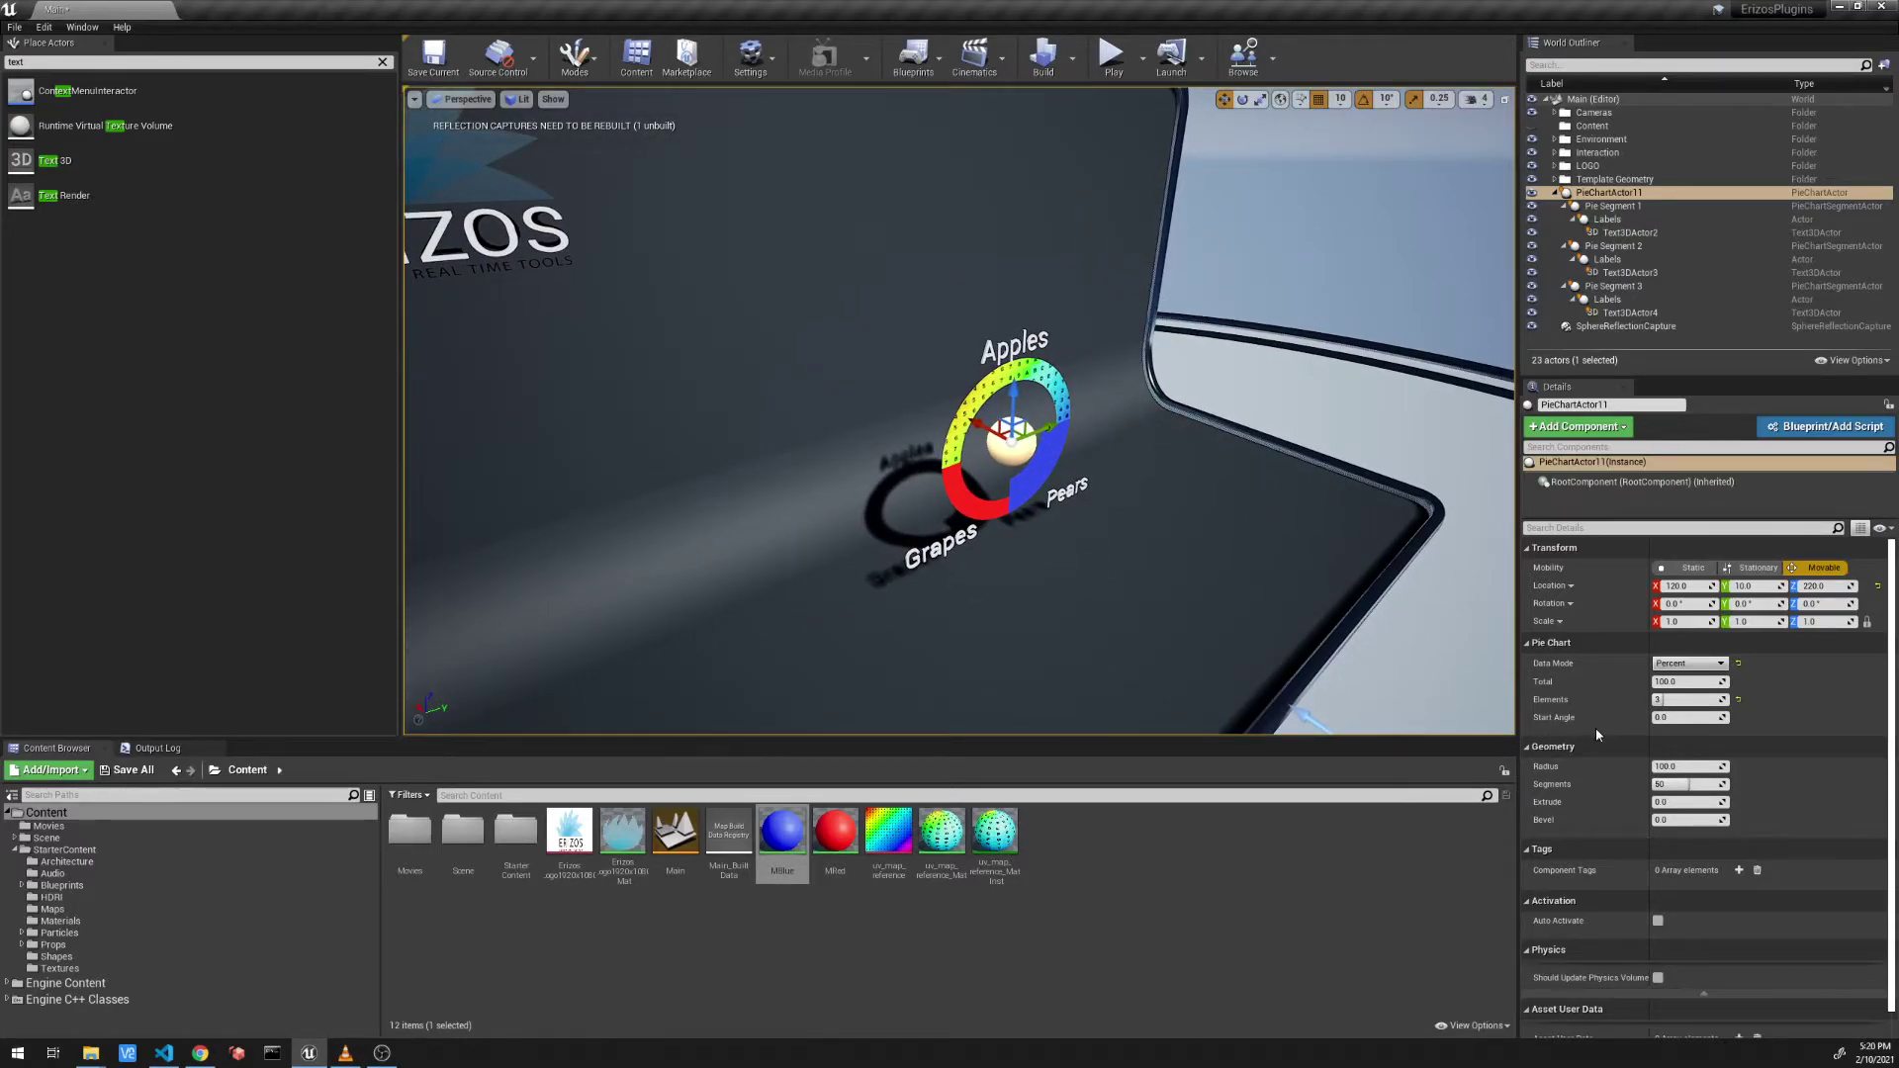
click(1674, 802)
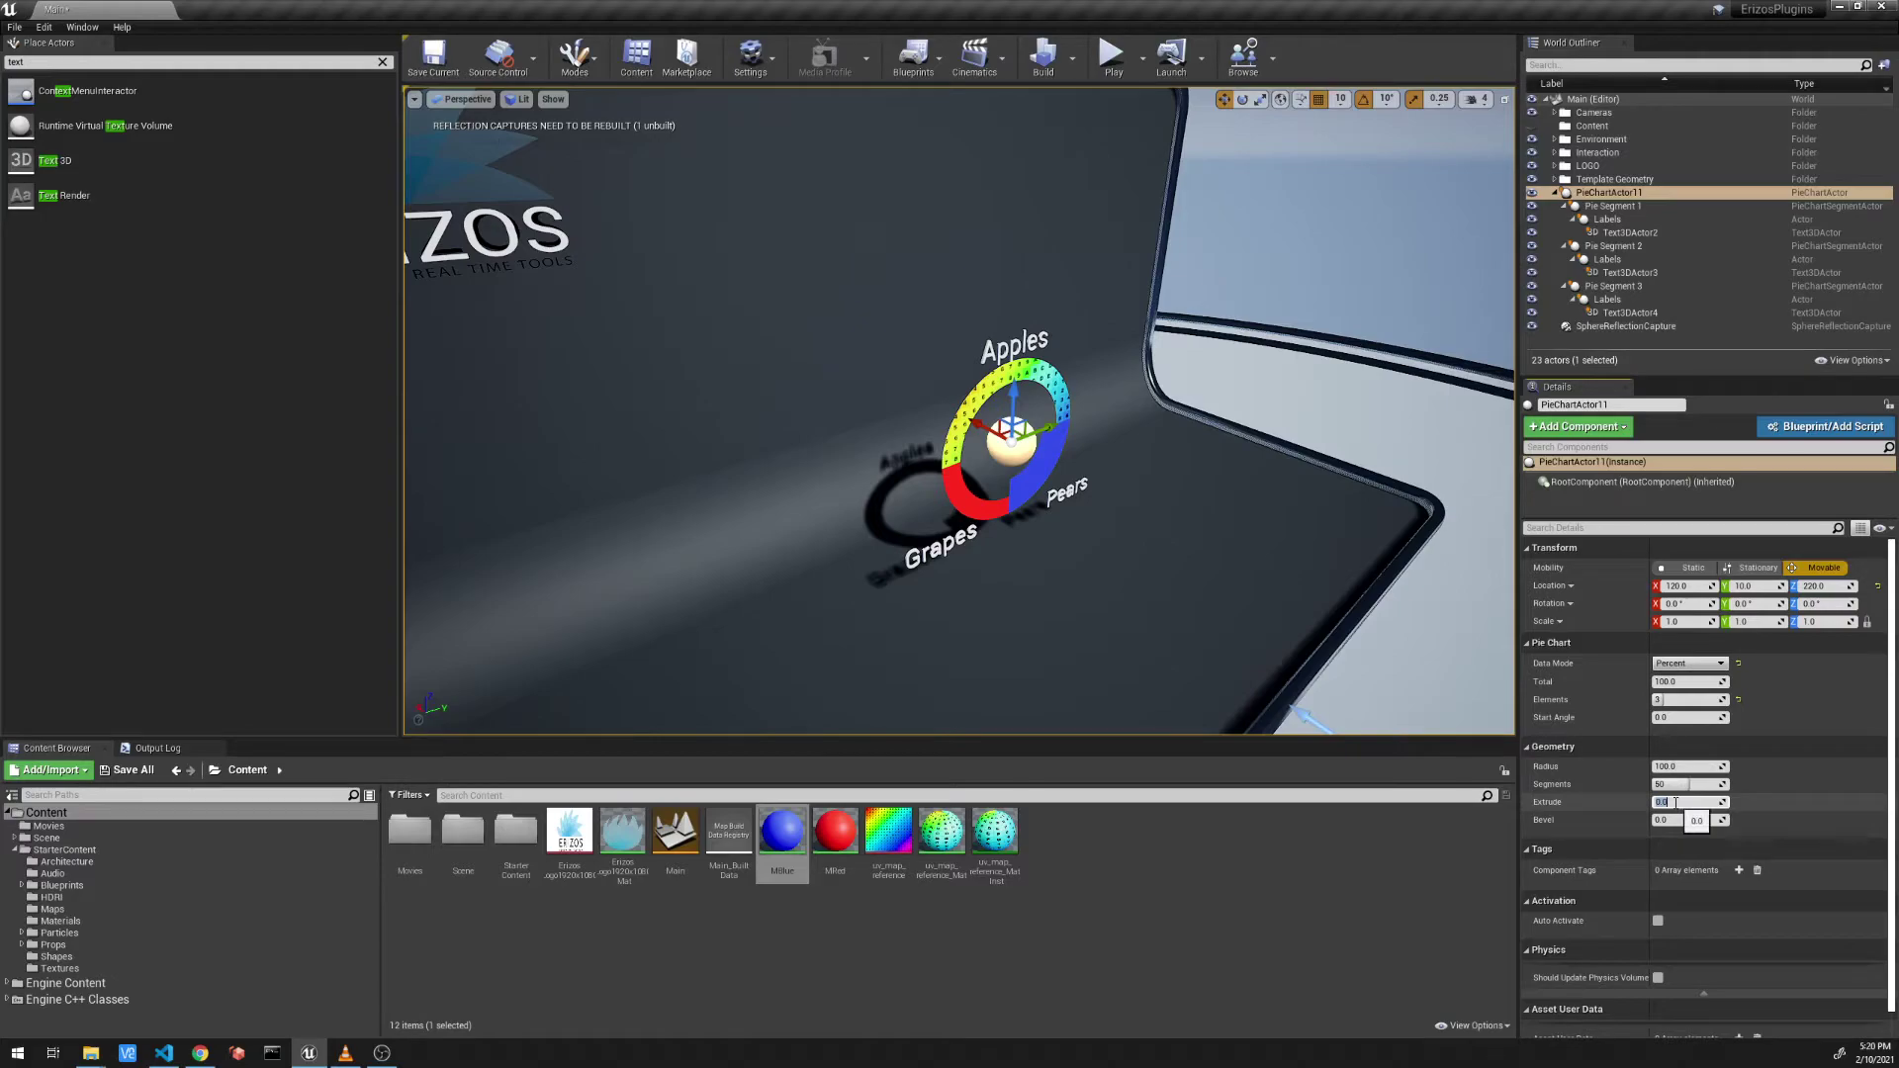
text(100)
key(Return)
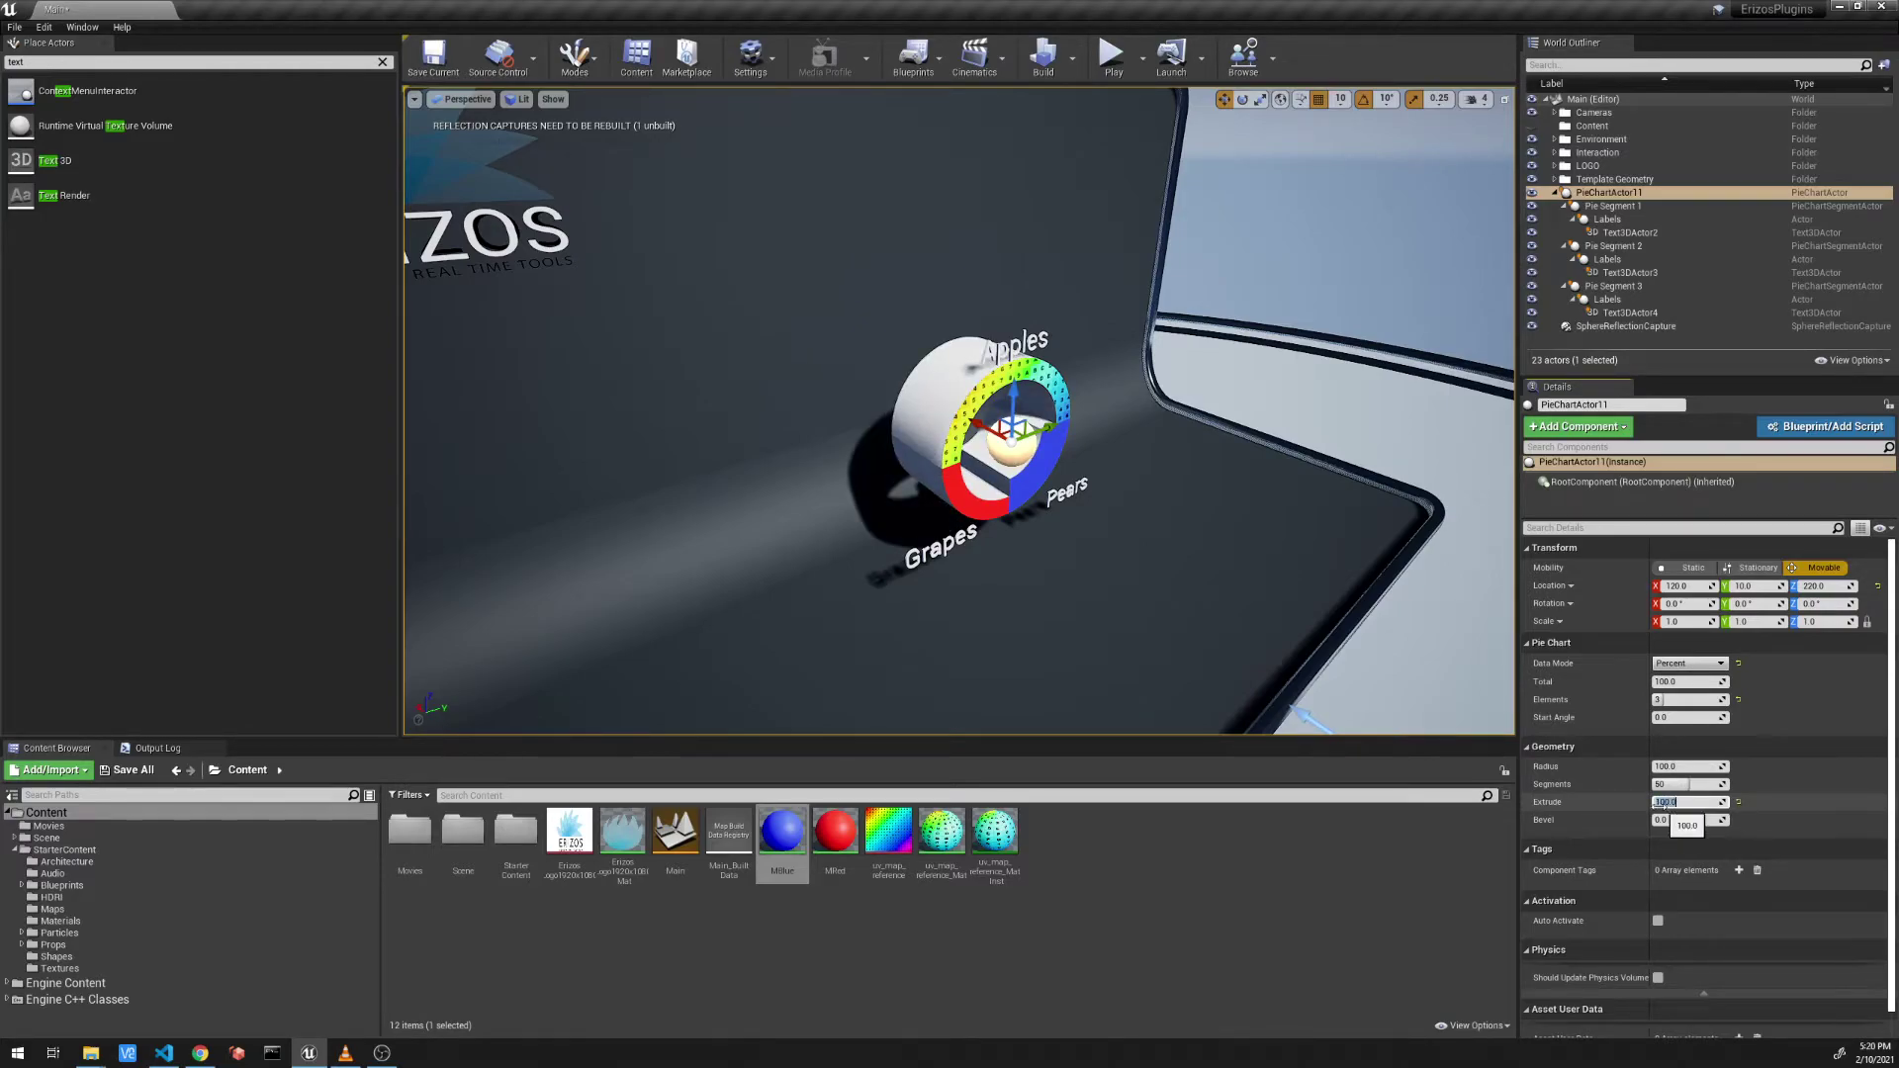
Step: Try Bevel values of 20 and 10 on the whole pie chart, and settle on 5
scroll(1134, 479, up, 5)
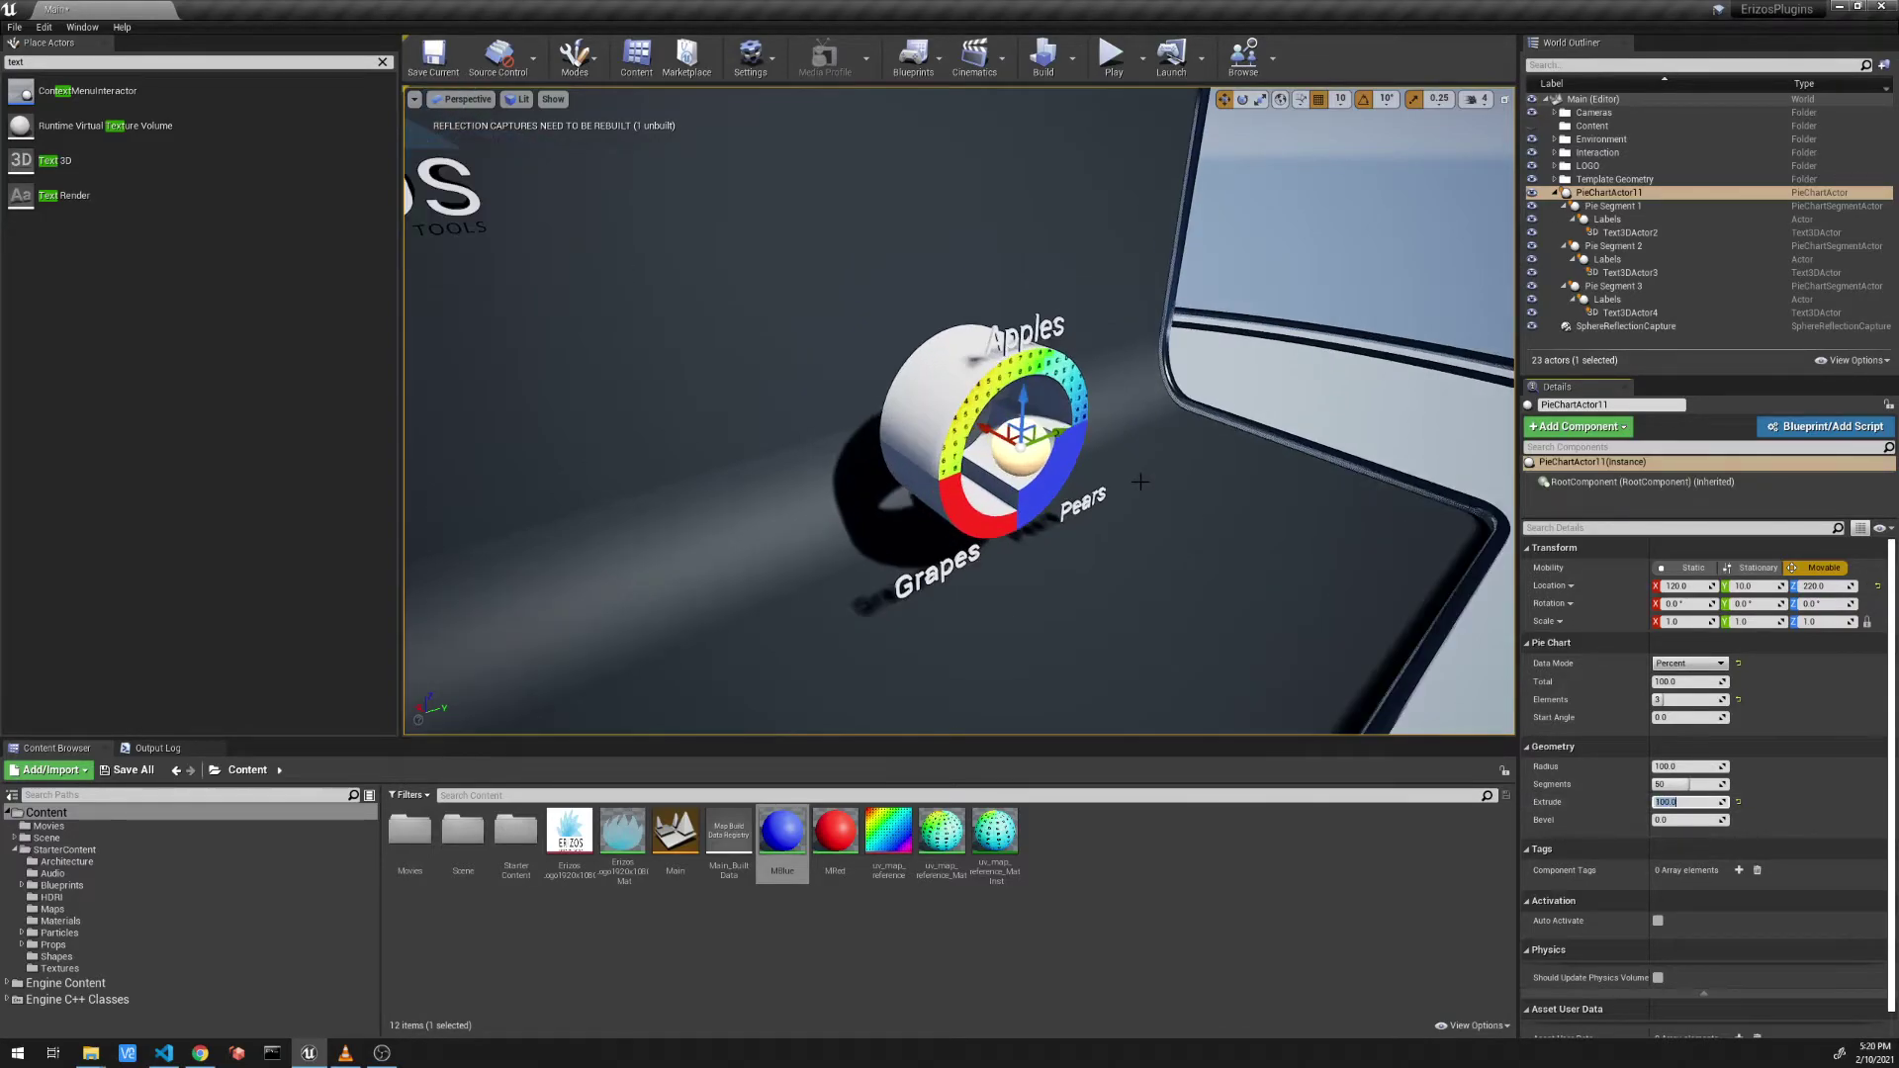
right_drag(1134, 458, 1073, 388)
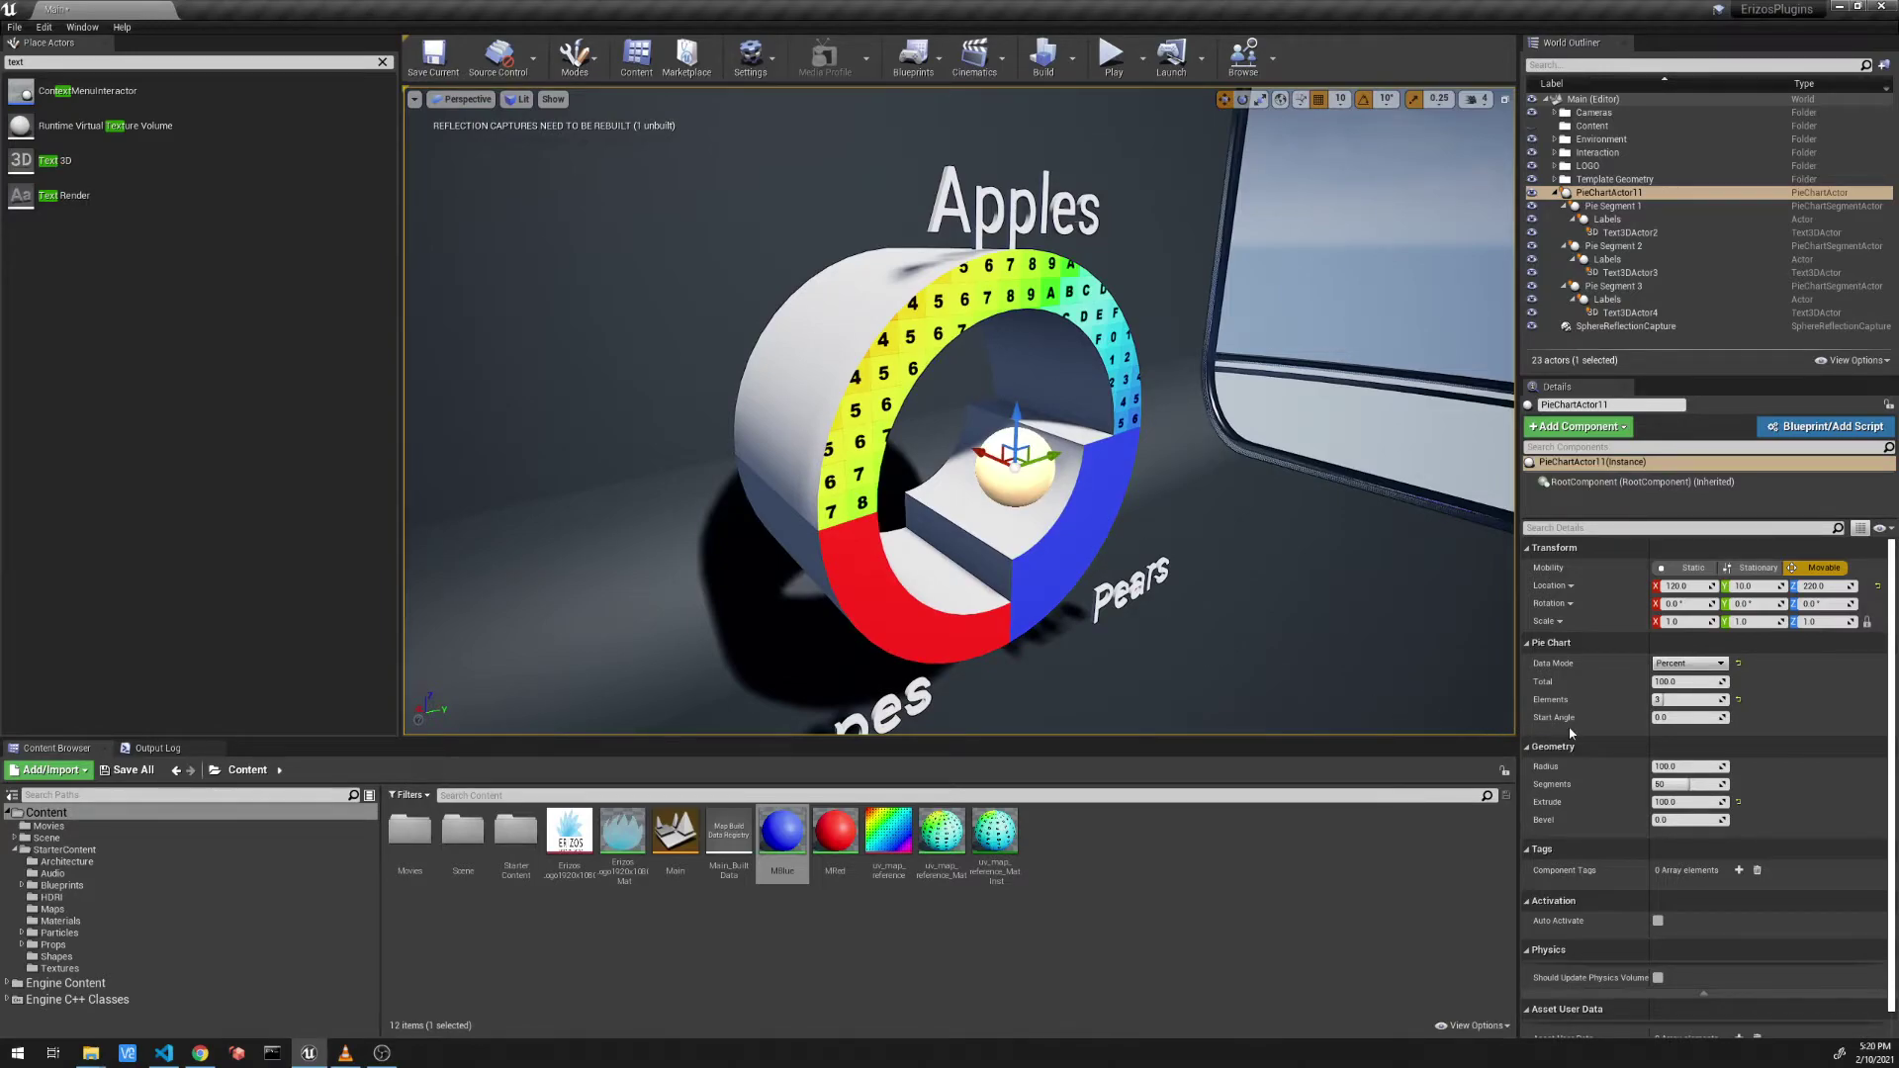
click(1676, 821)
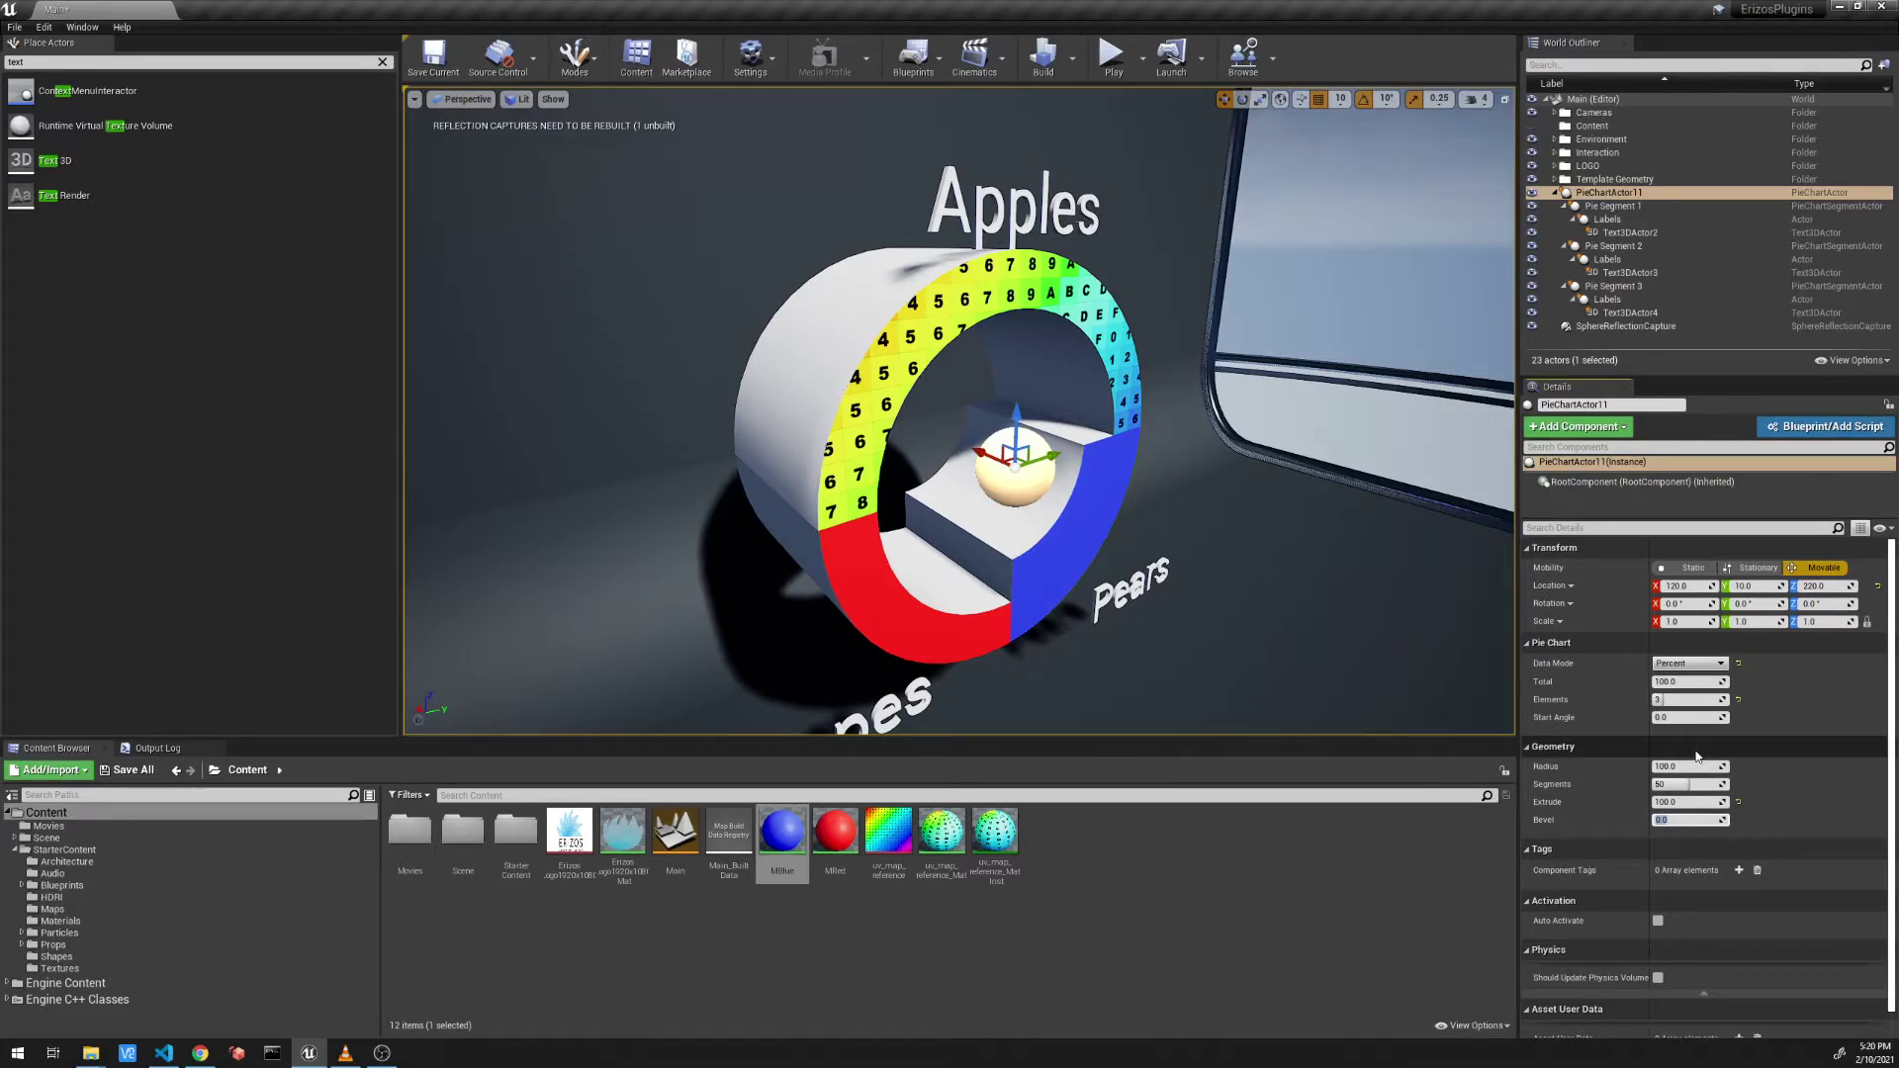
key(Return)
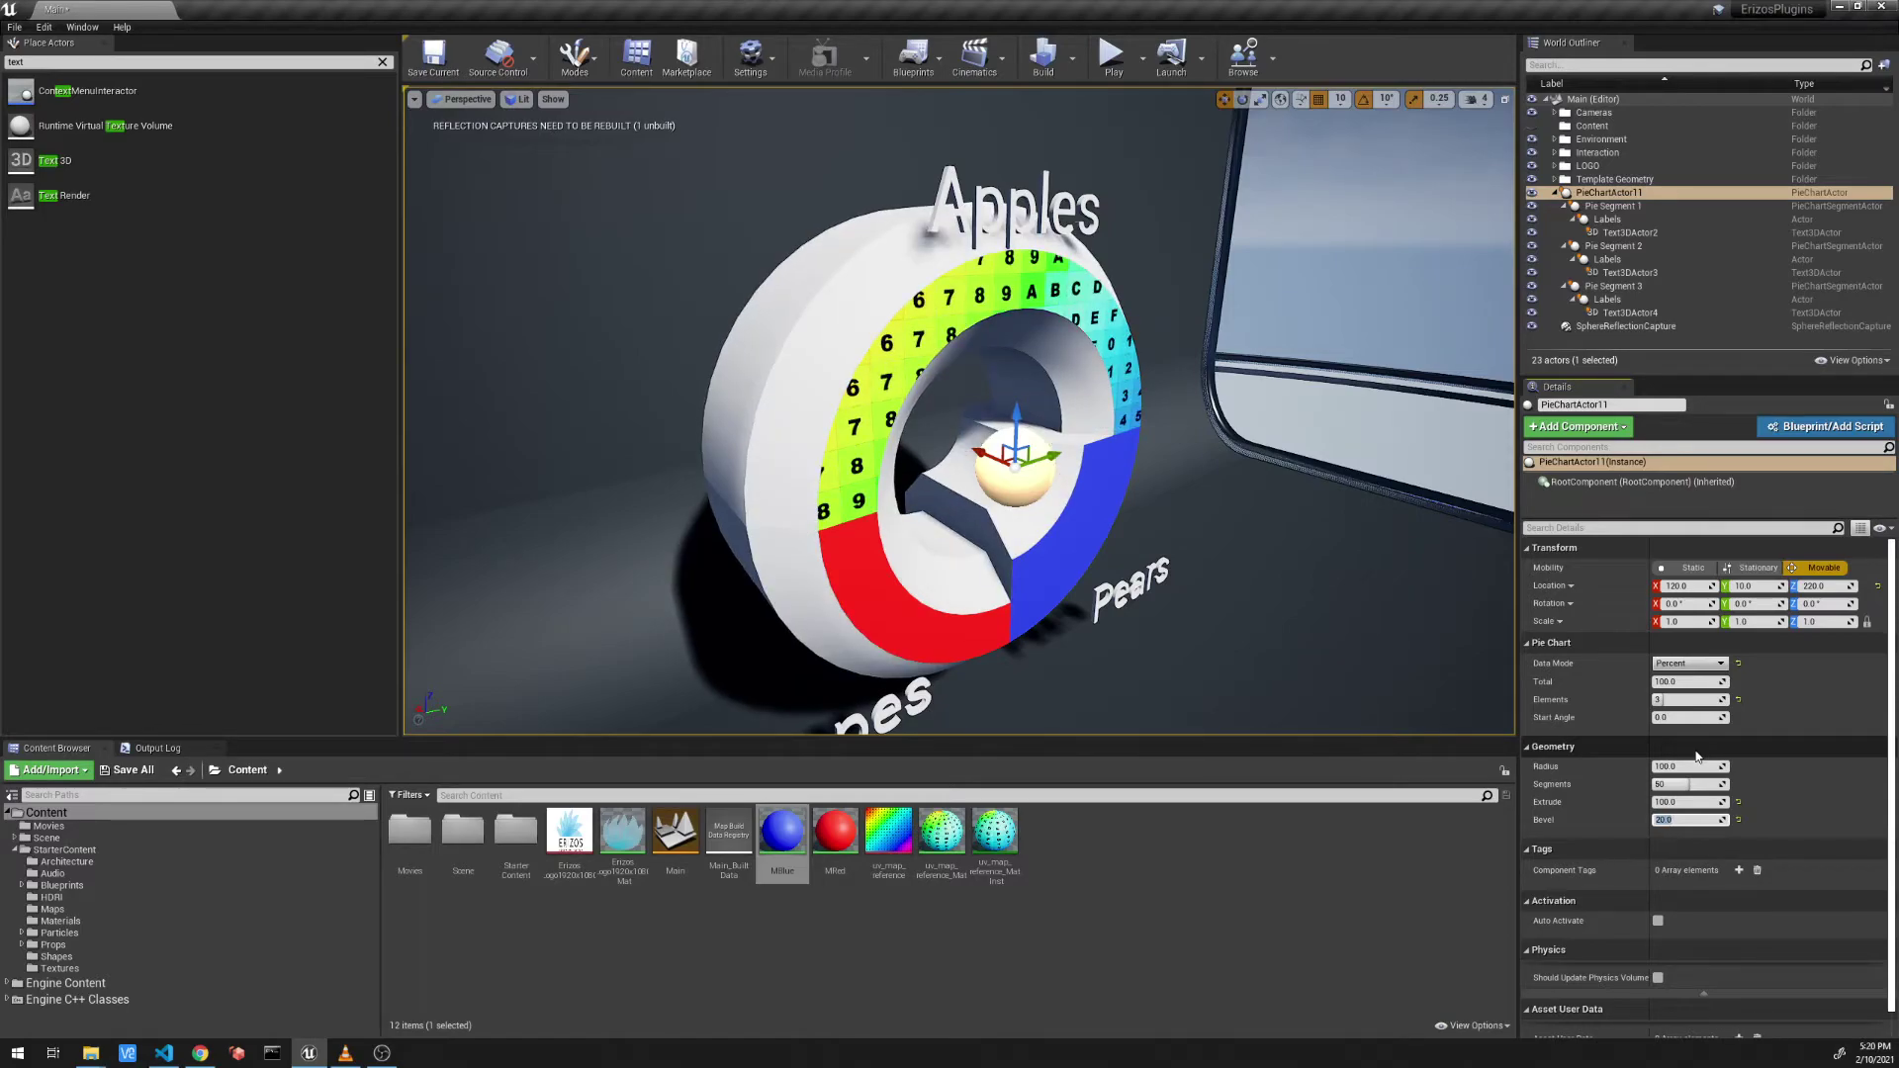
text(10)
key(Return)
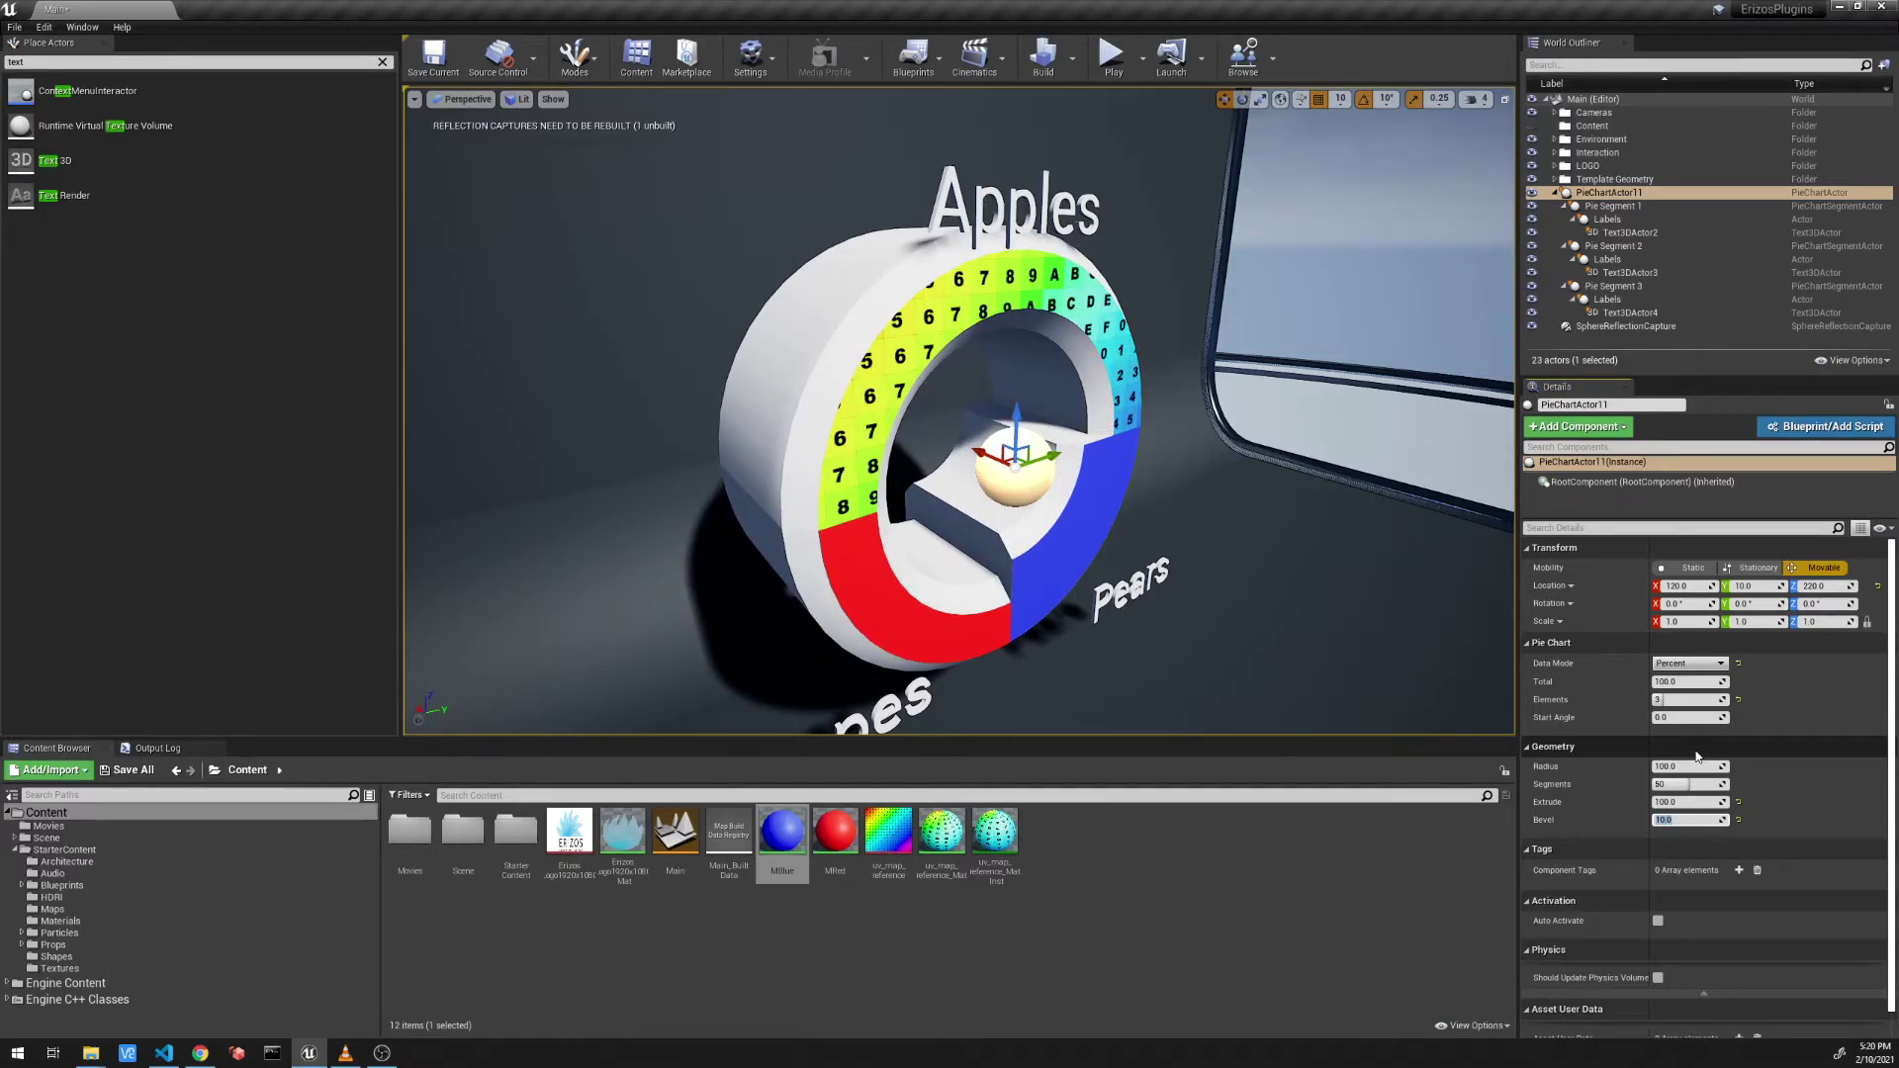
text(5)
key(Return)
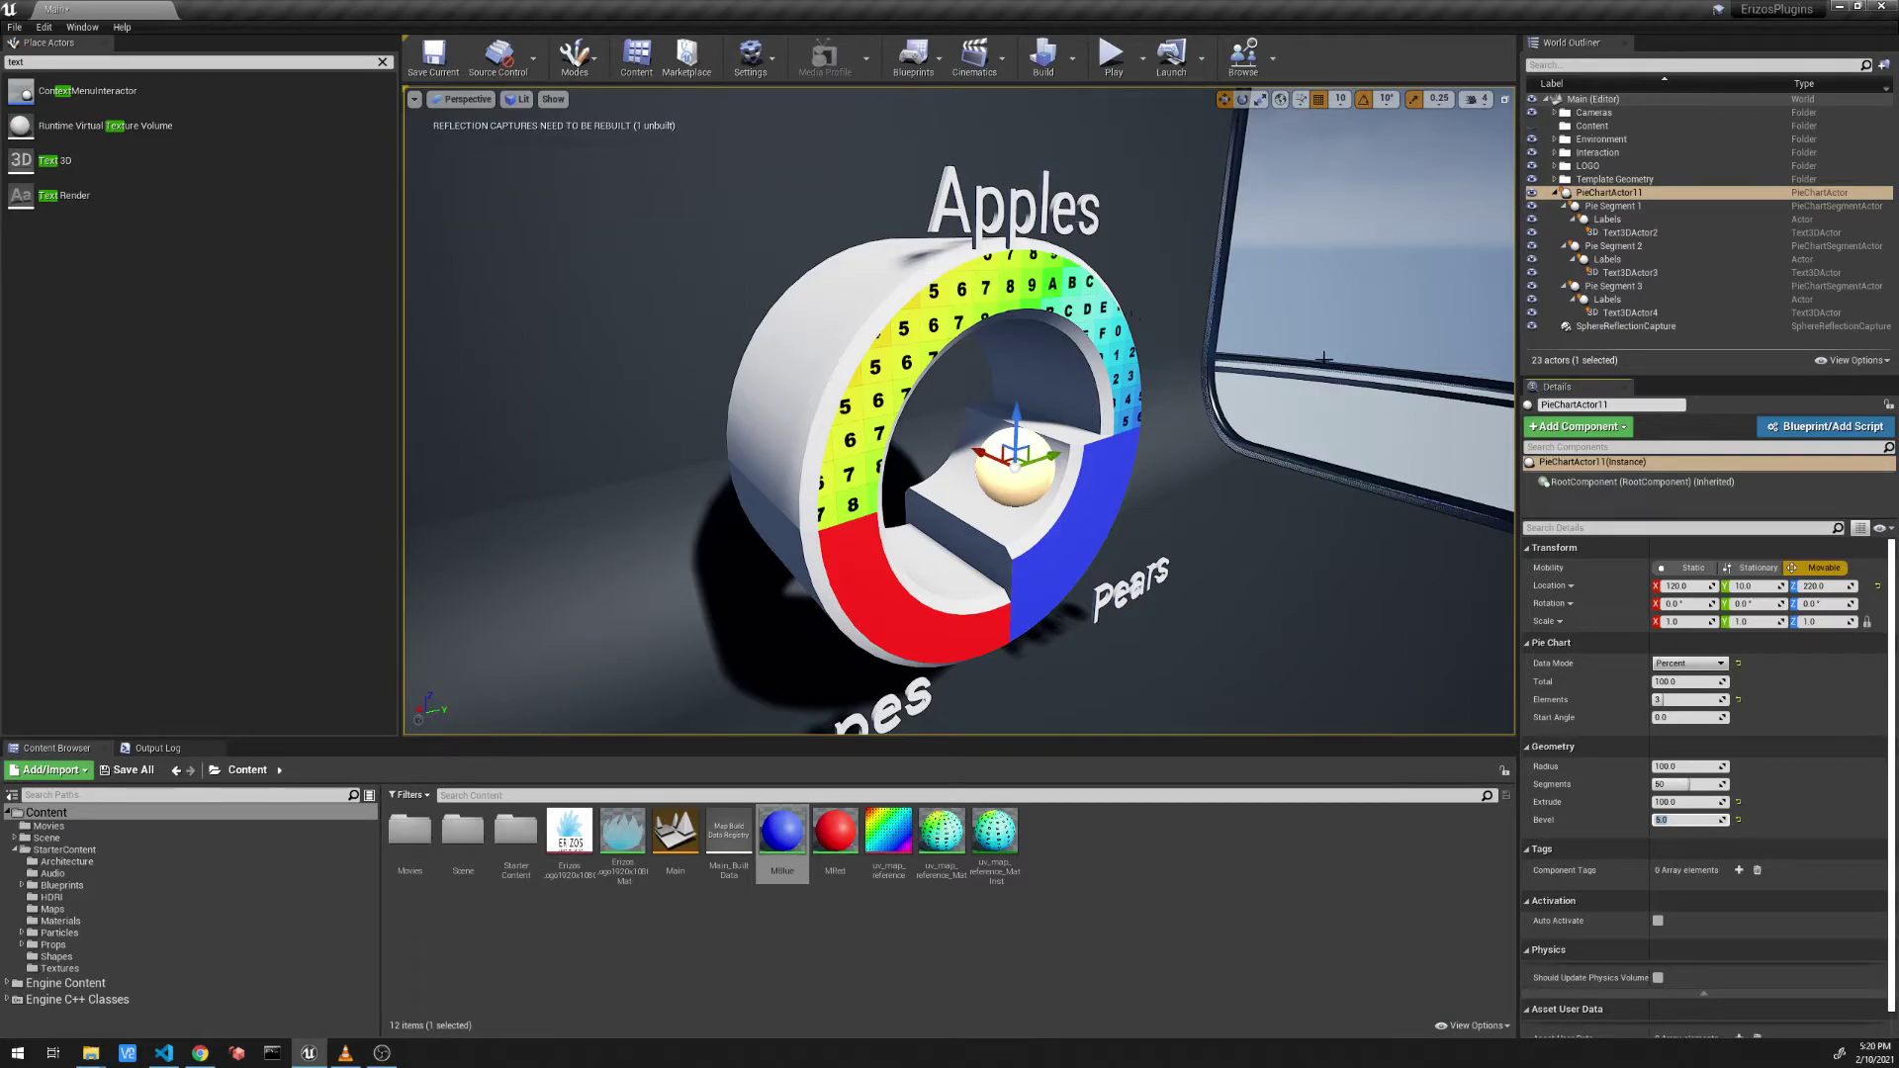
Step: Override the Bevel of Pie Segment 3 alone with a value of 10
click(1612, 207)
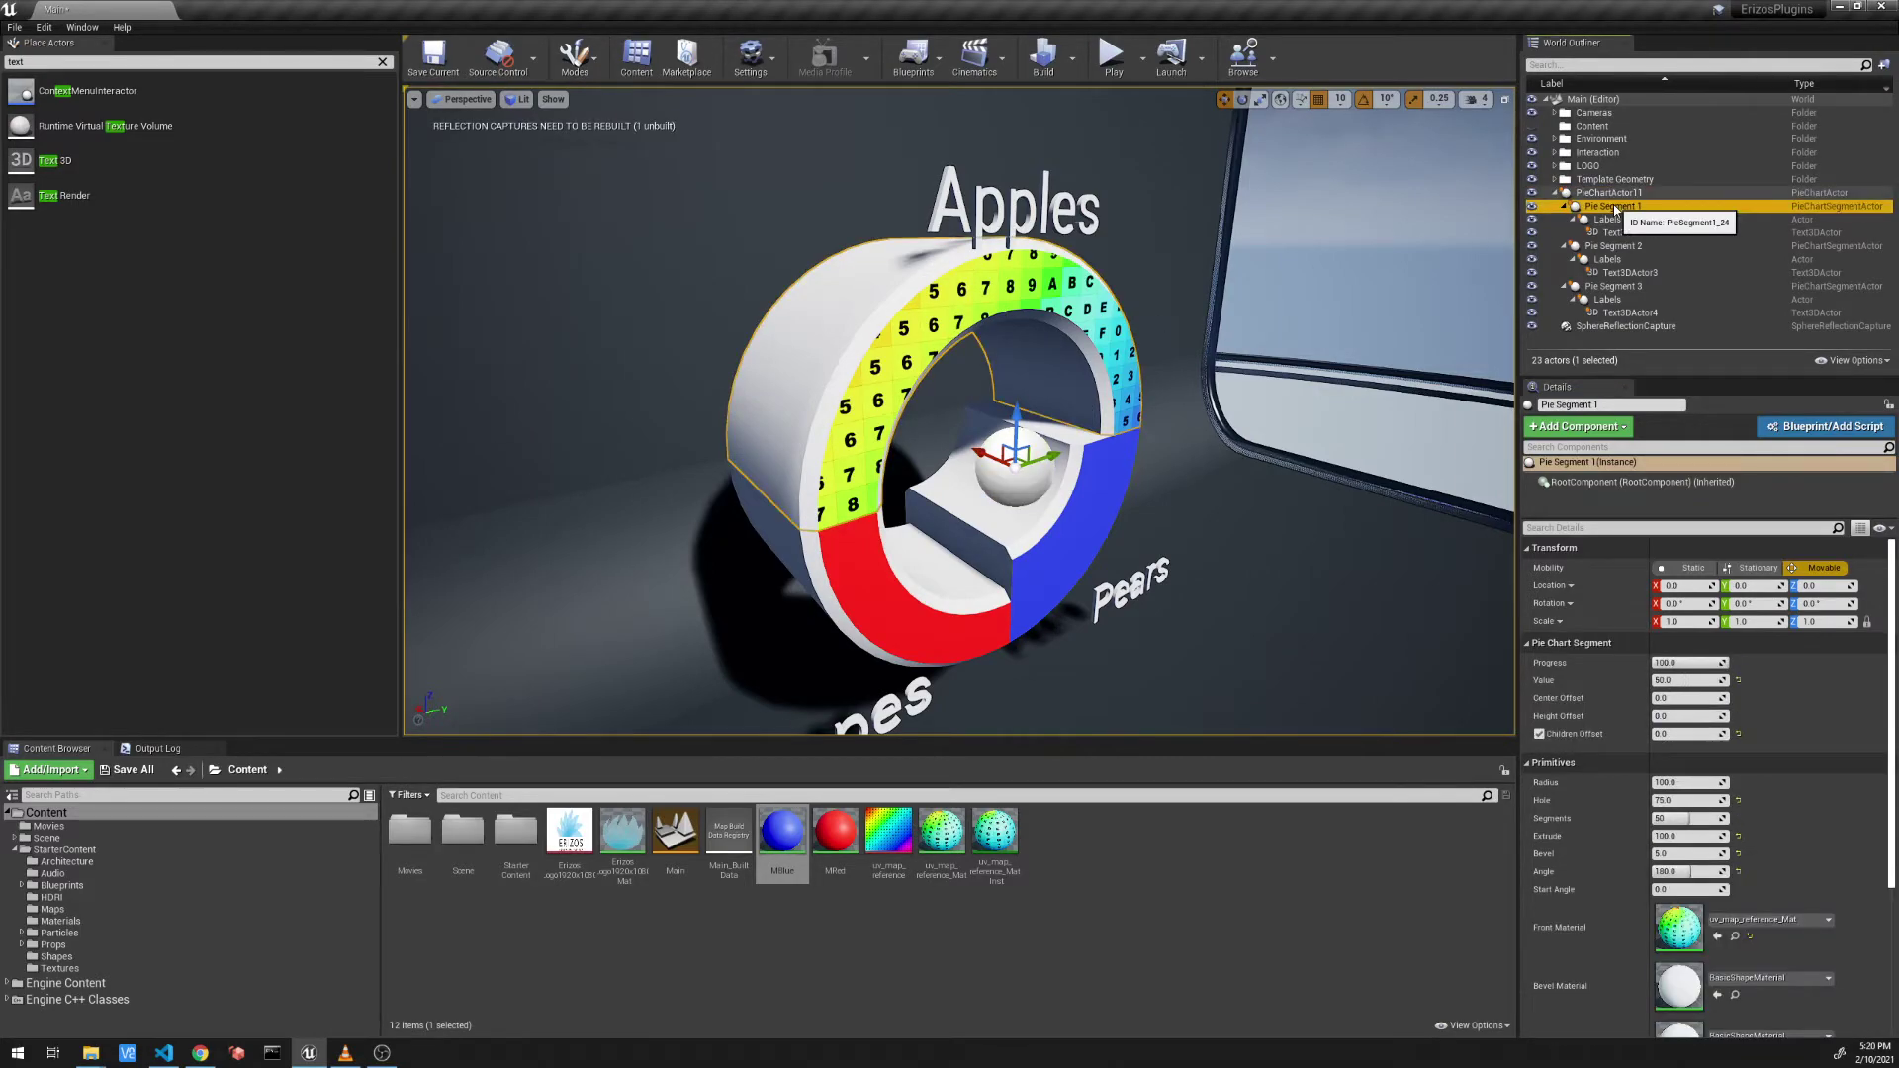
click(1612, 287)
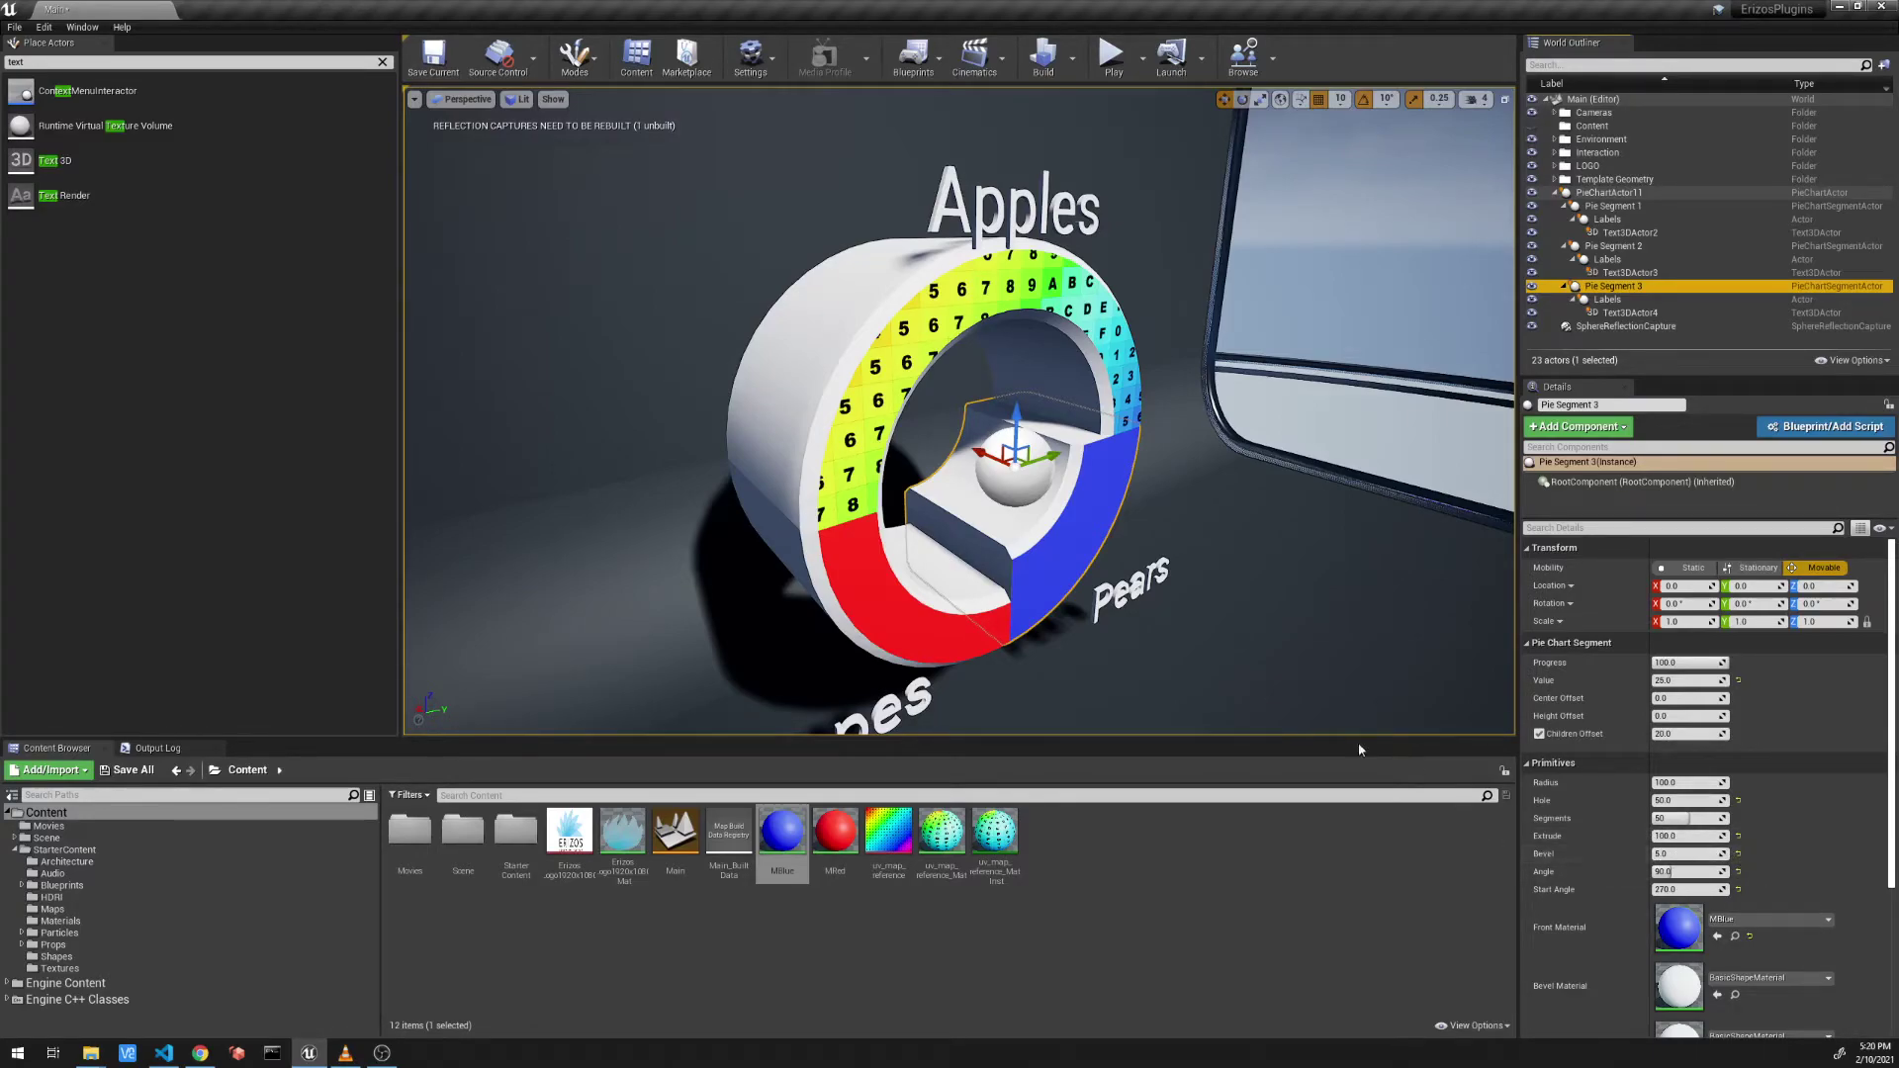
click(1674, 853)
text(10)
key(Return)
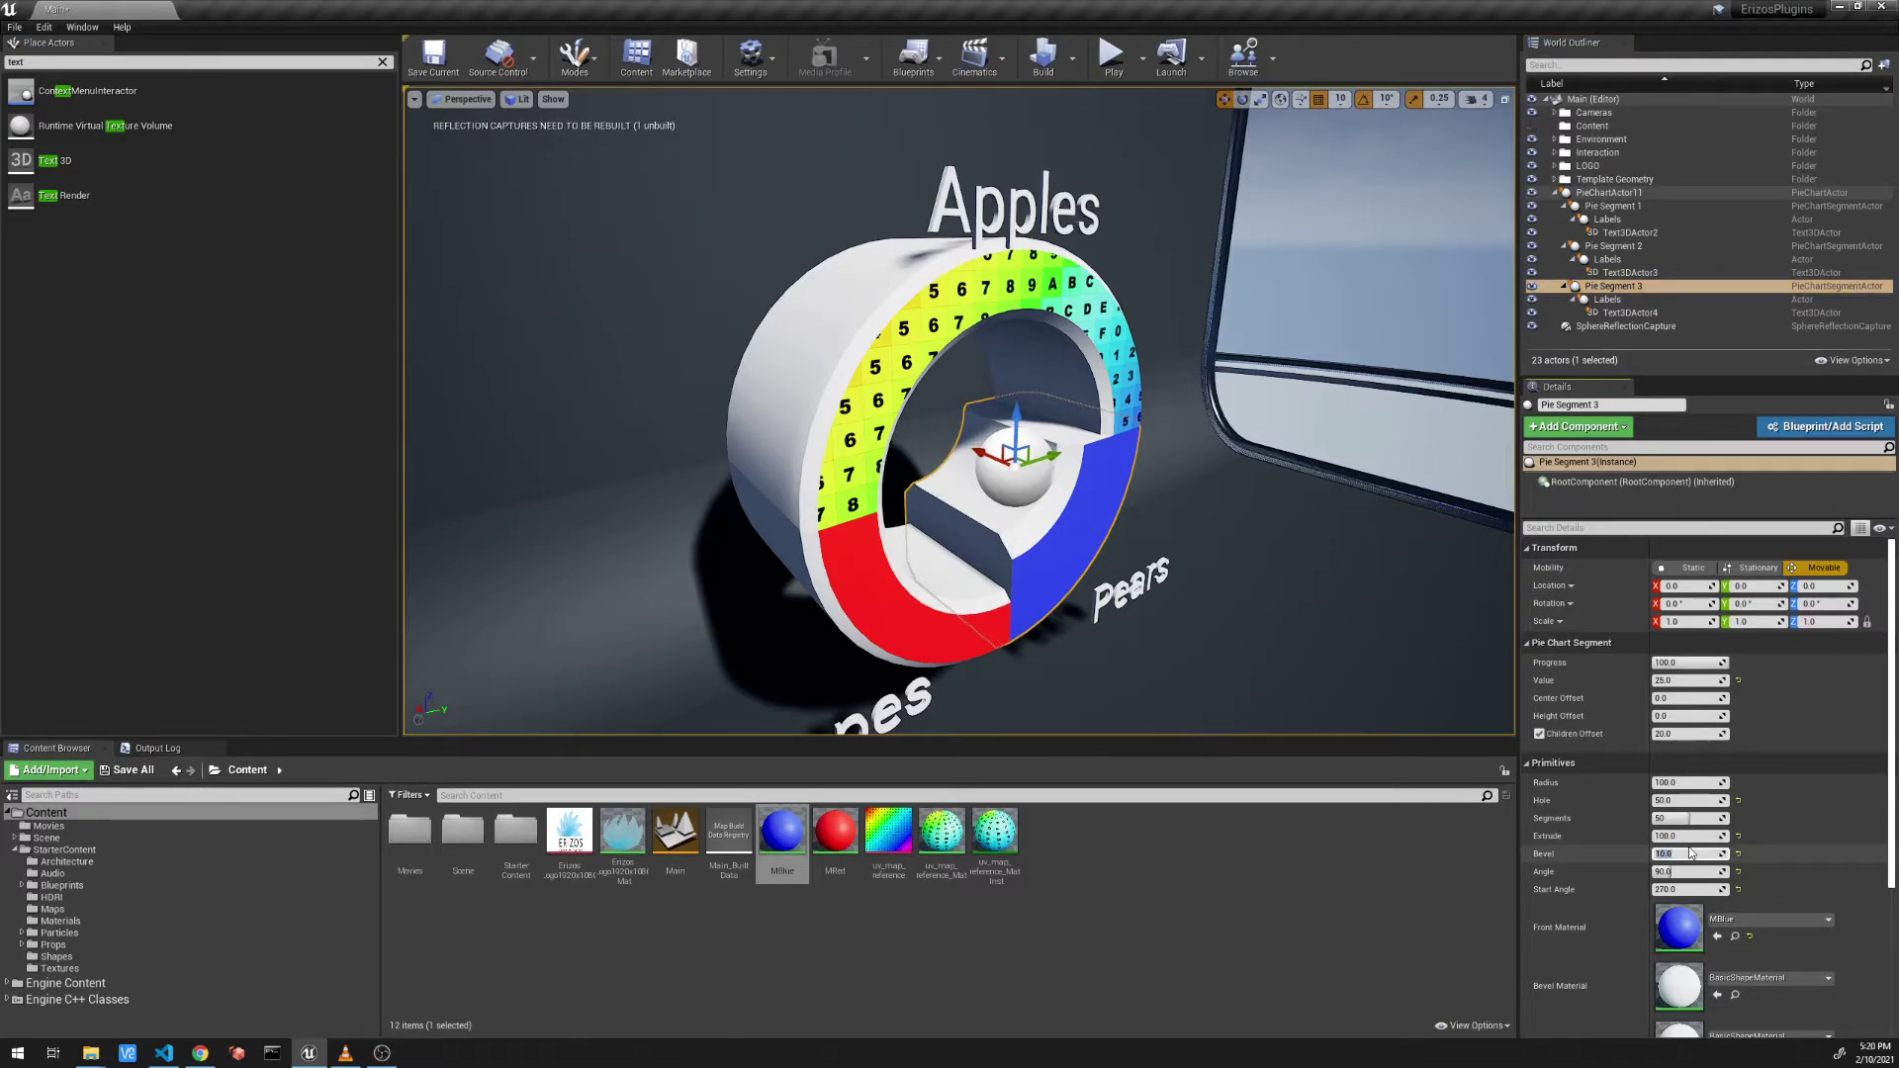
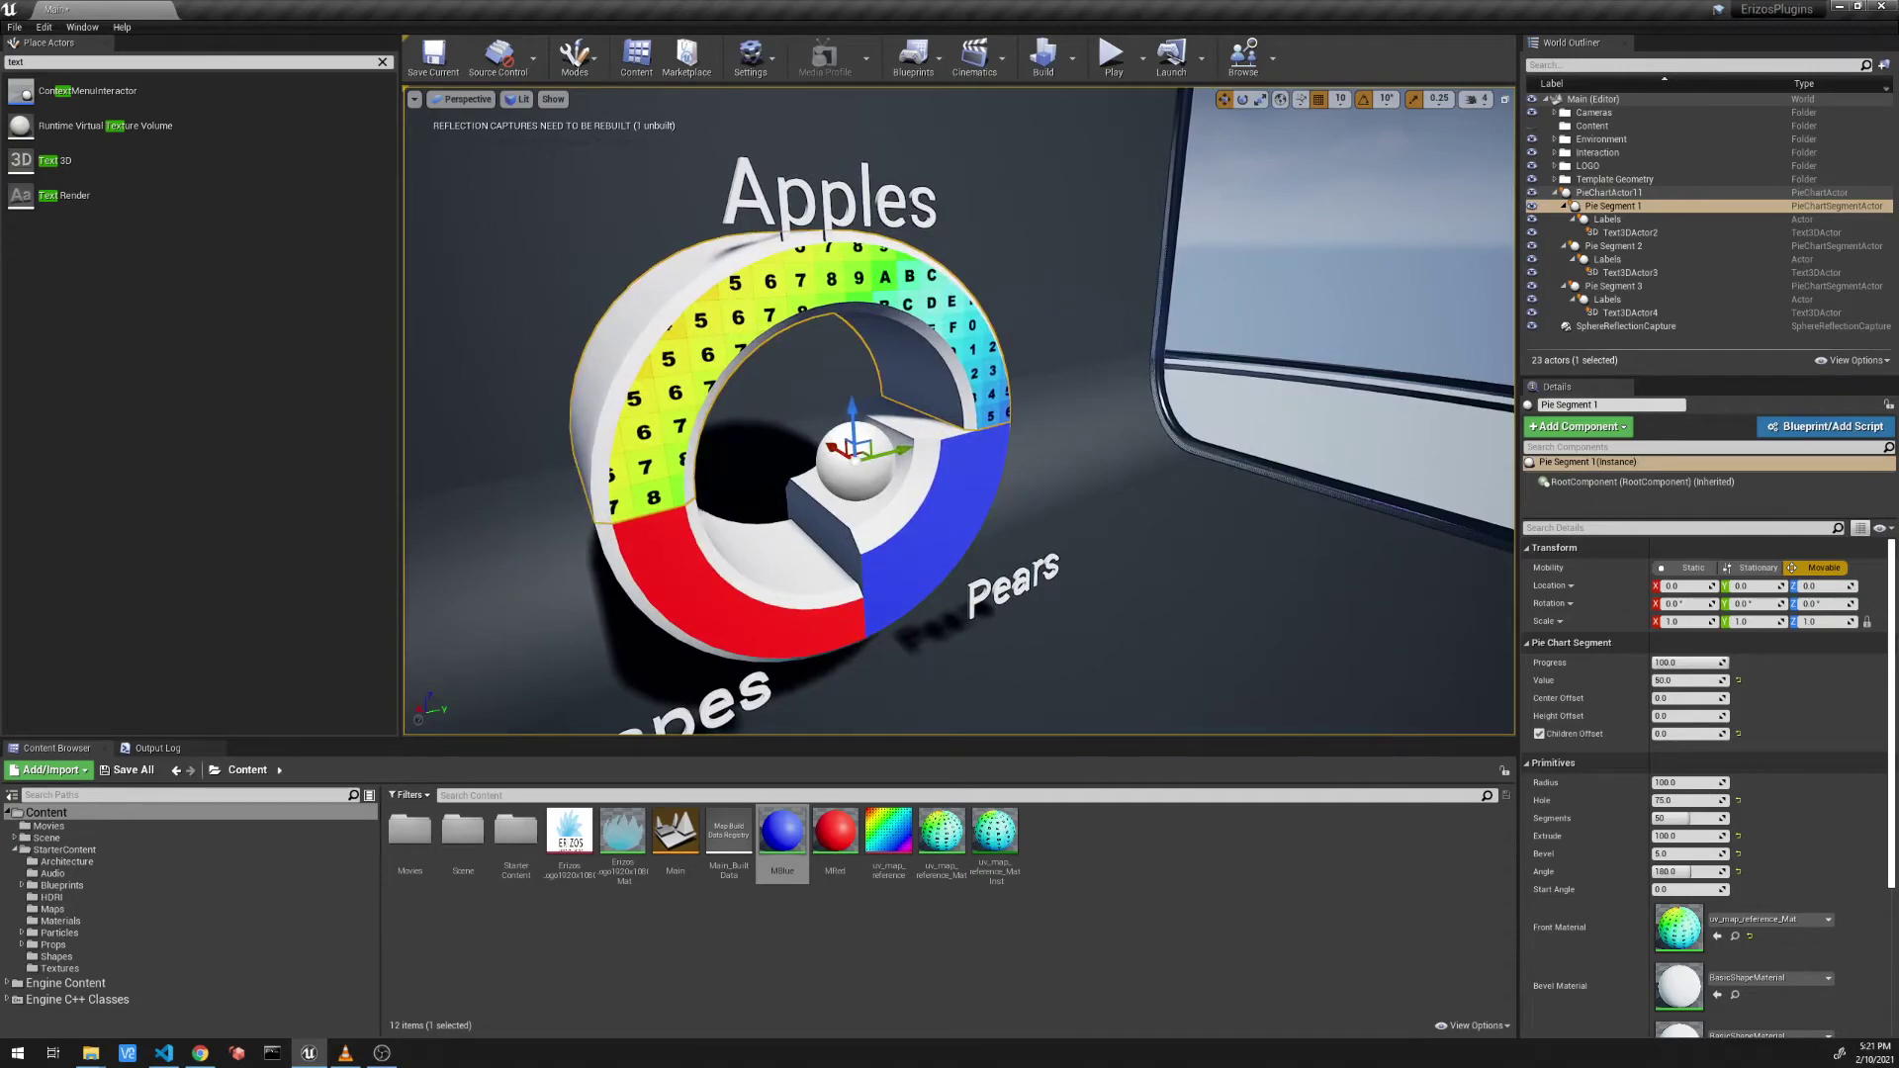
Step: Pull Pie Segment 3 out of the chart by setting its Center Offset to 10 and then to 50
right_drag(1265, 413, 1266, 413)
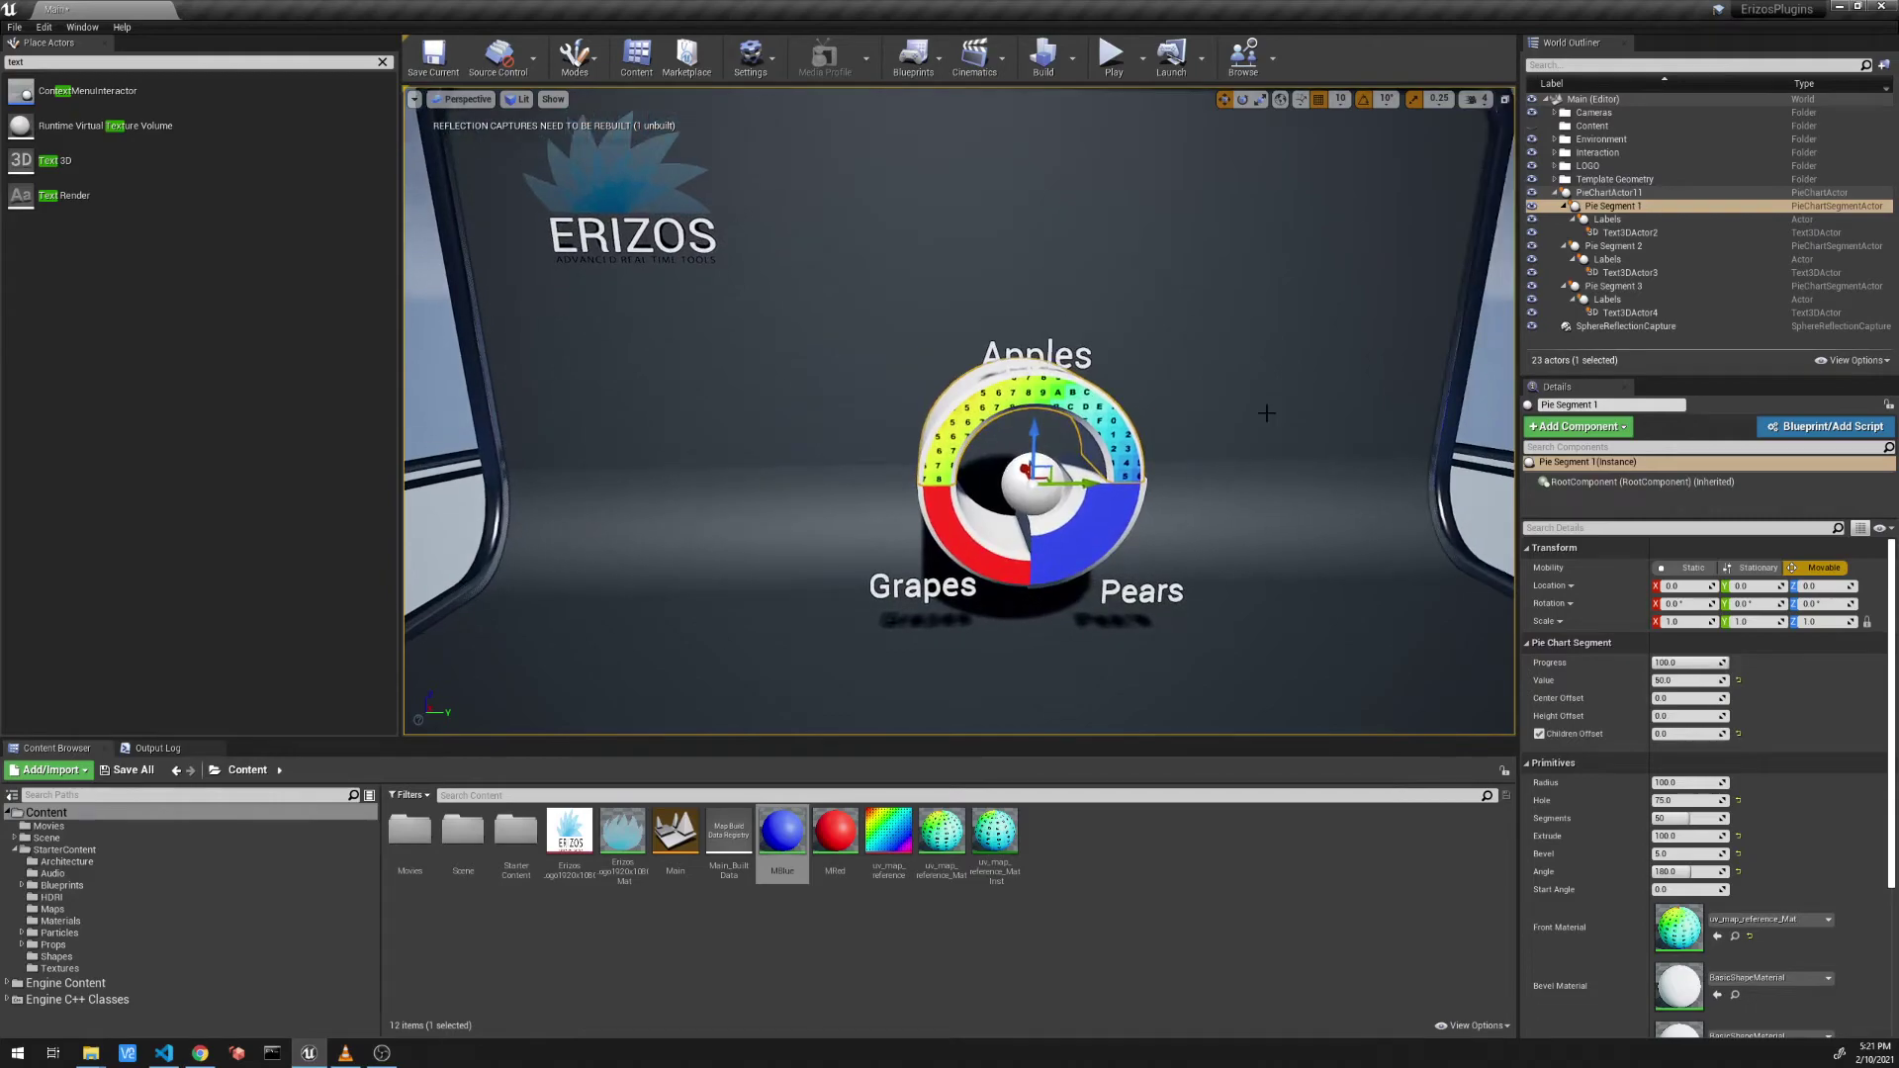
click(1088, 513)
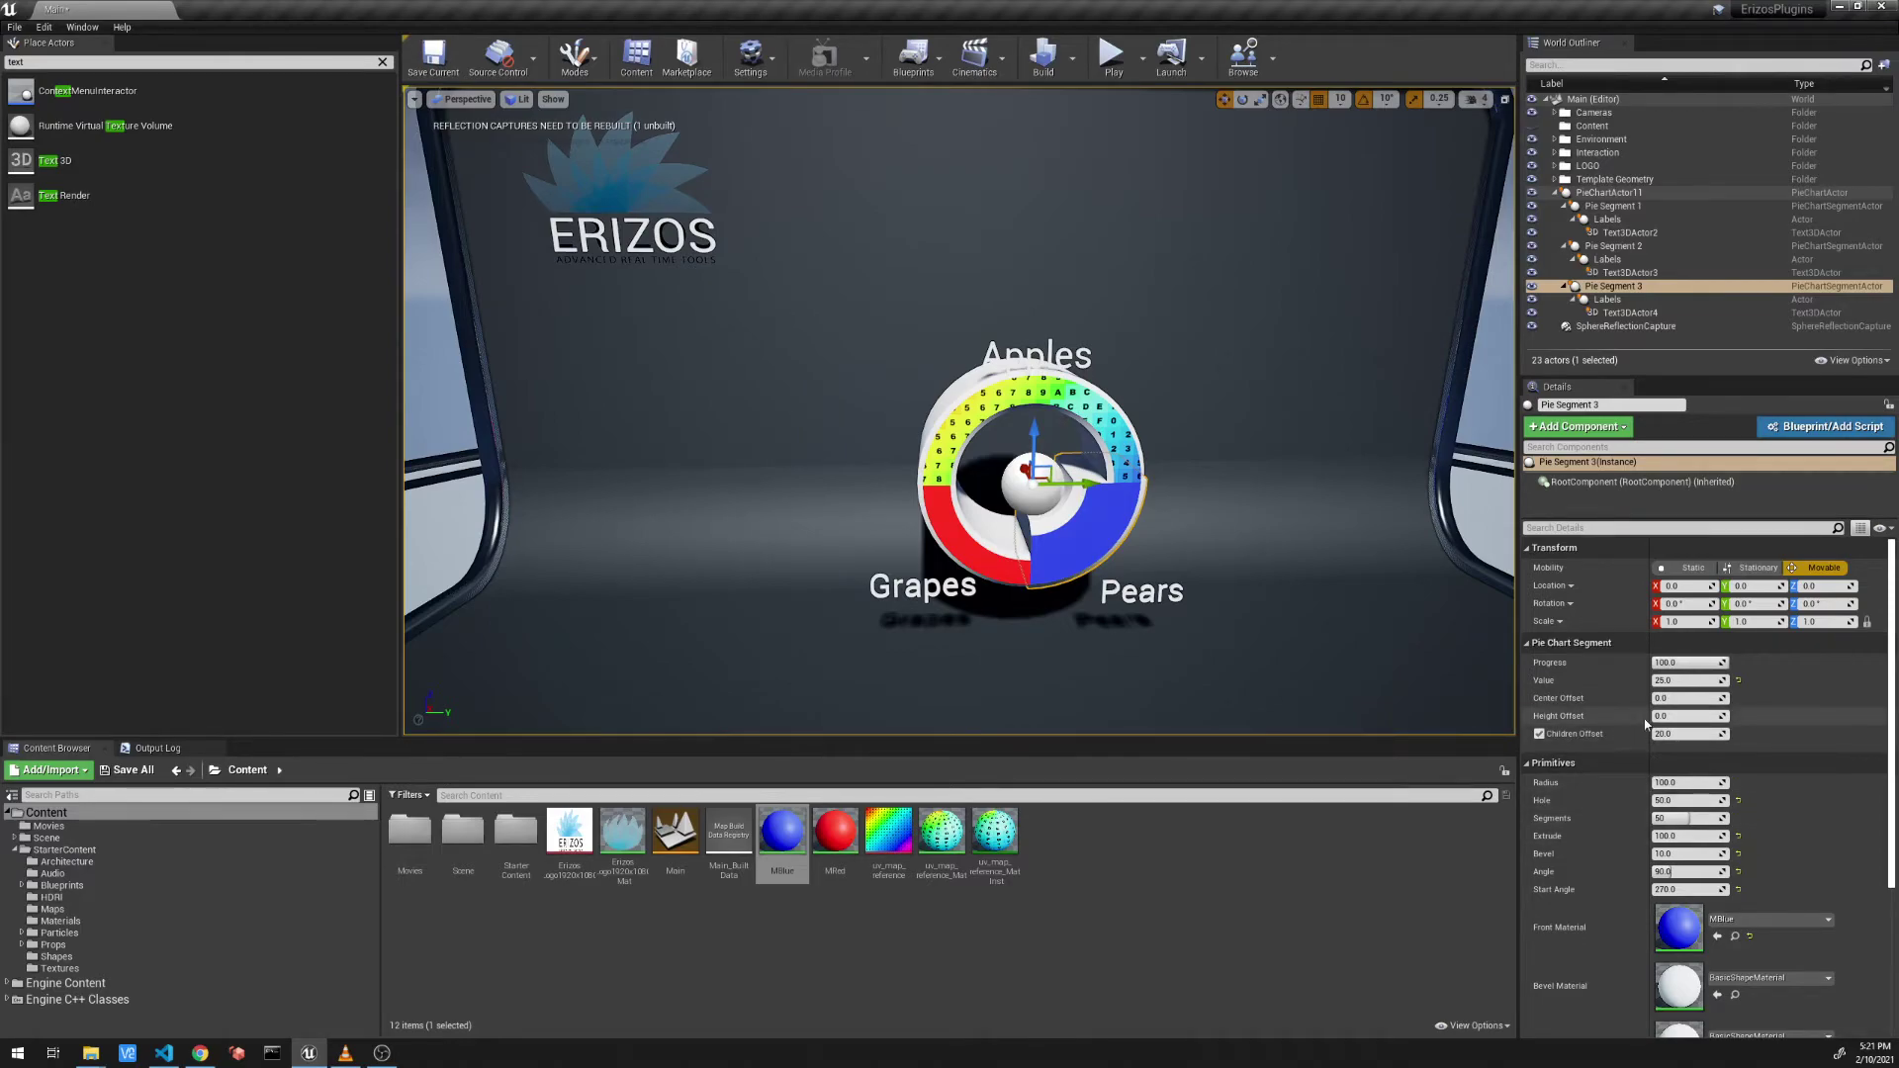
drag(1686, 698, 1711, 699)
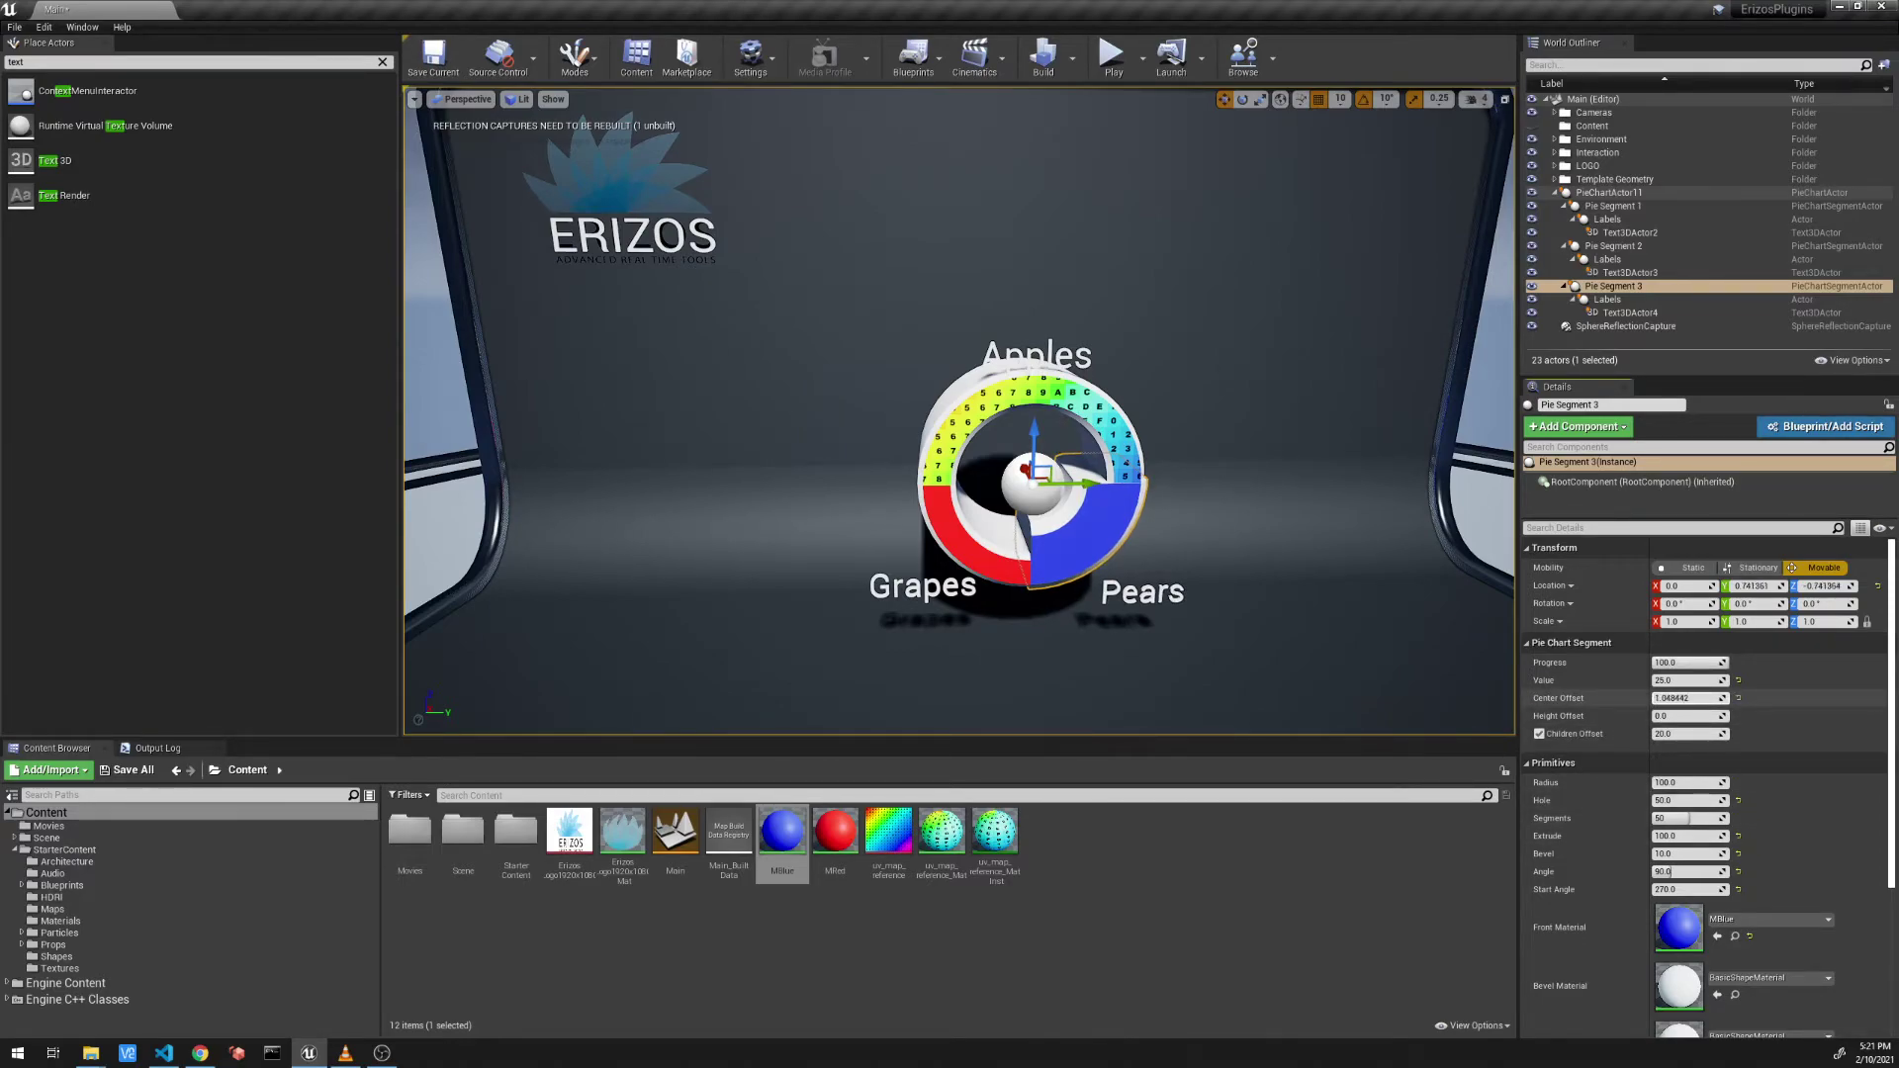
click(1669, 698)
text(10)
key(Return)
text(50)
key(Return)
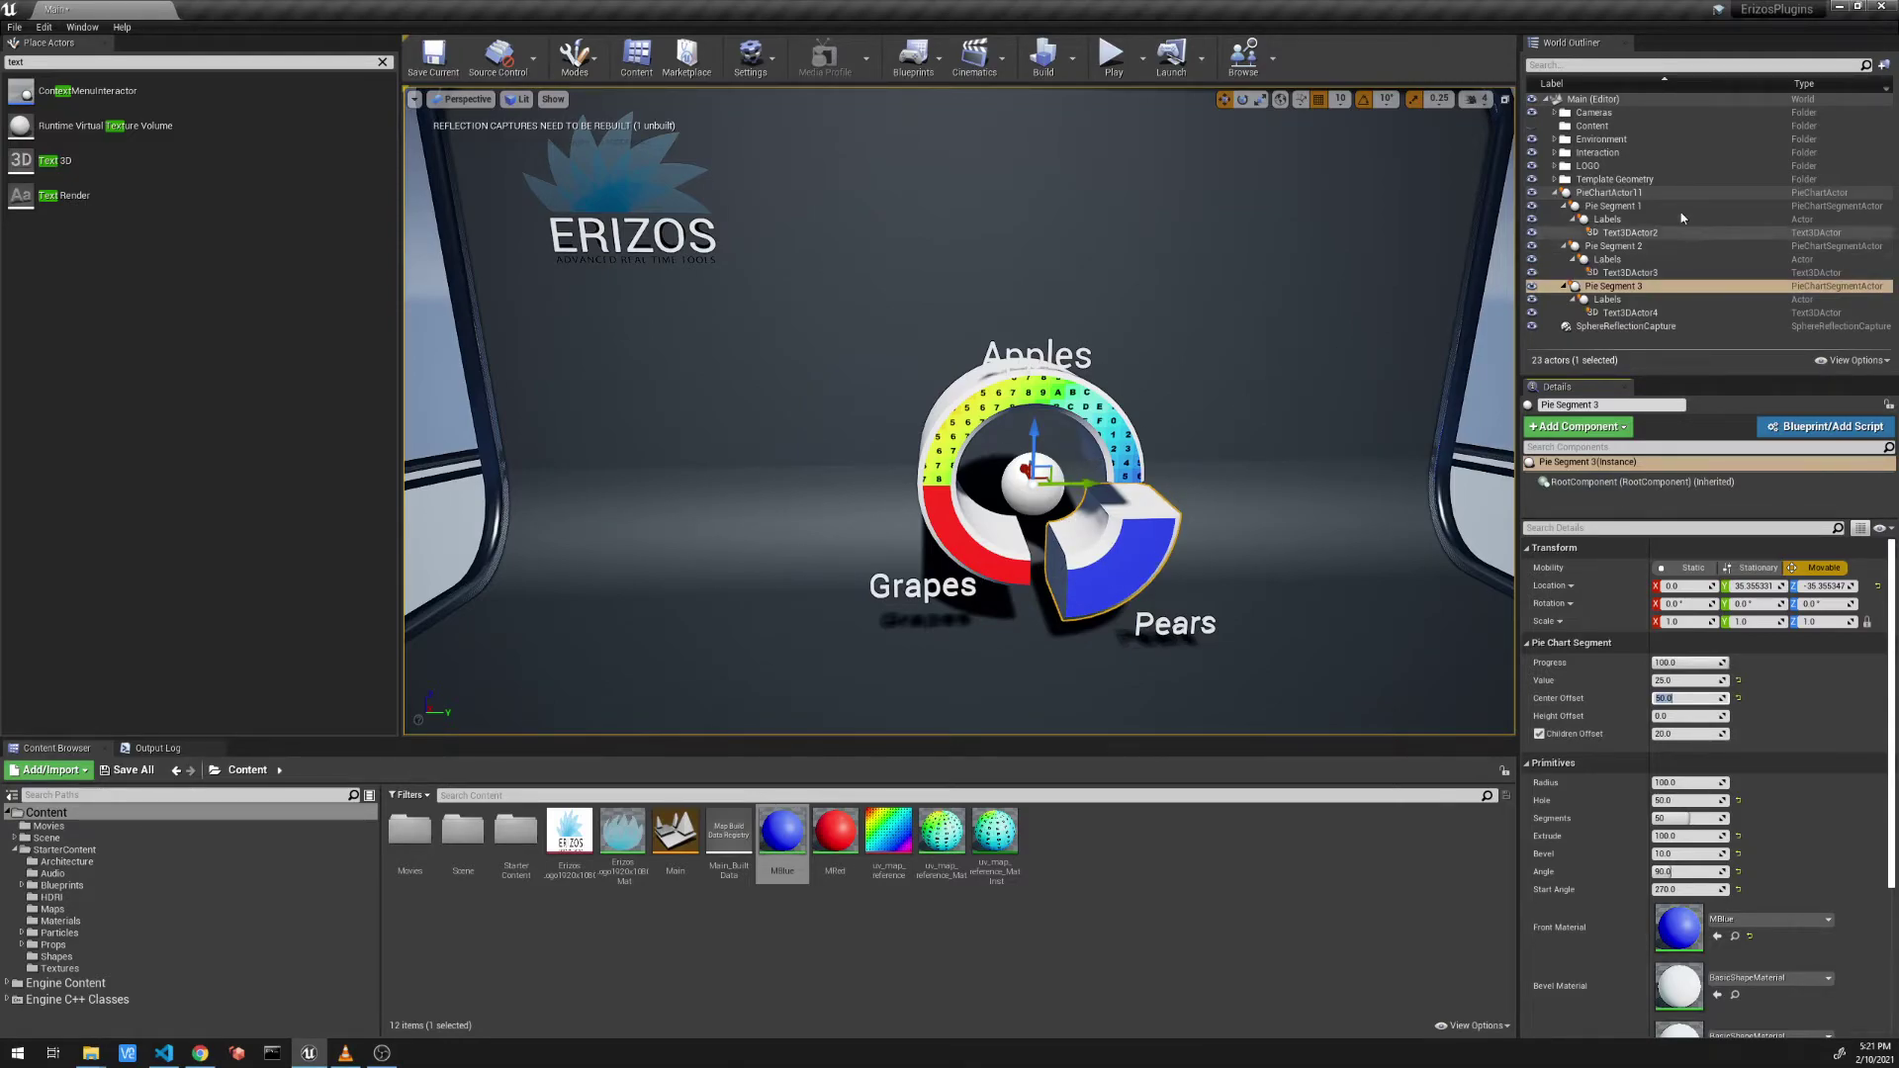
Step: Set the Value of Pie Segment 1 to 33
click(1612, 206)
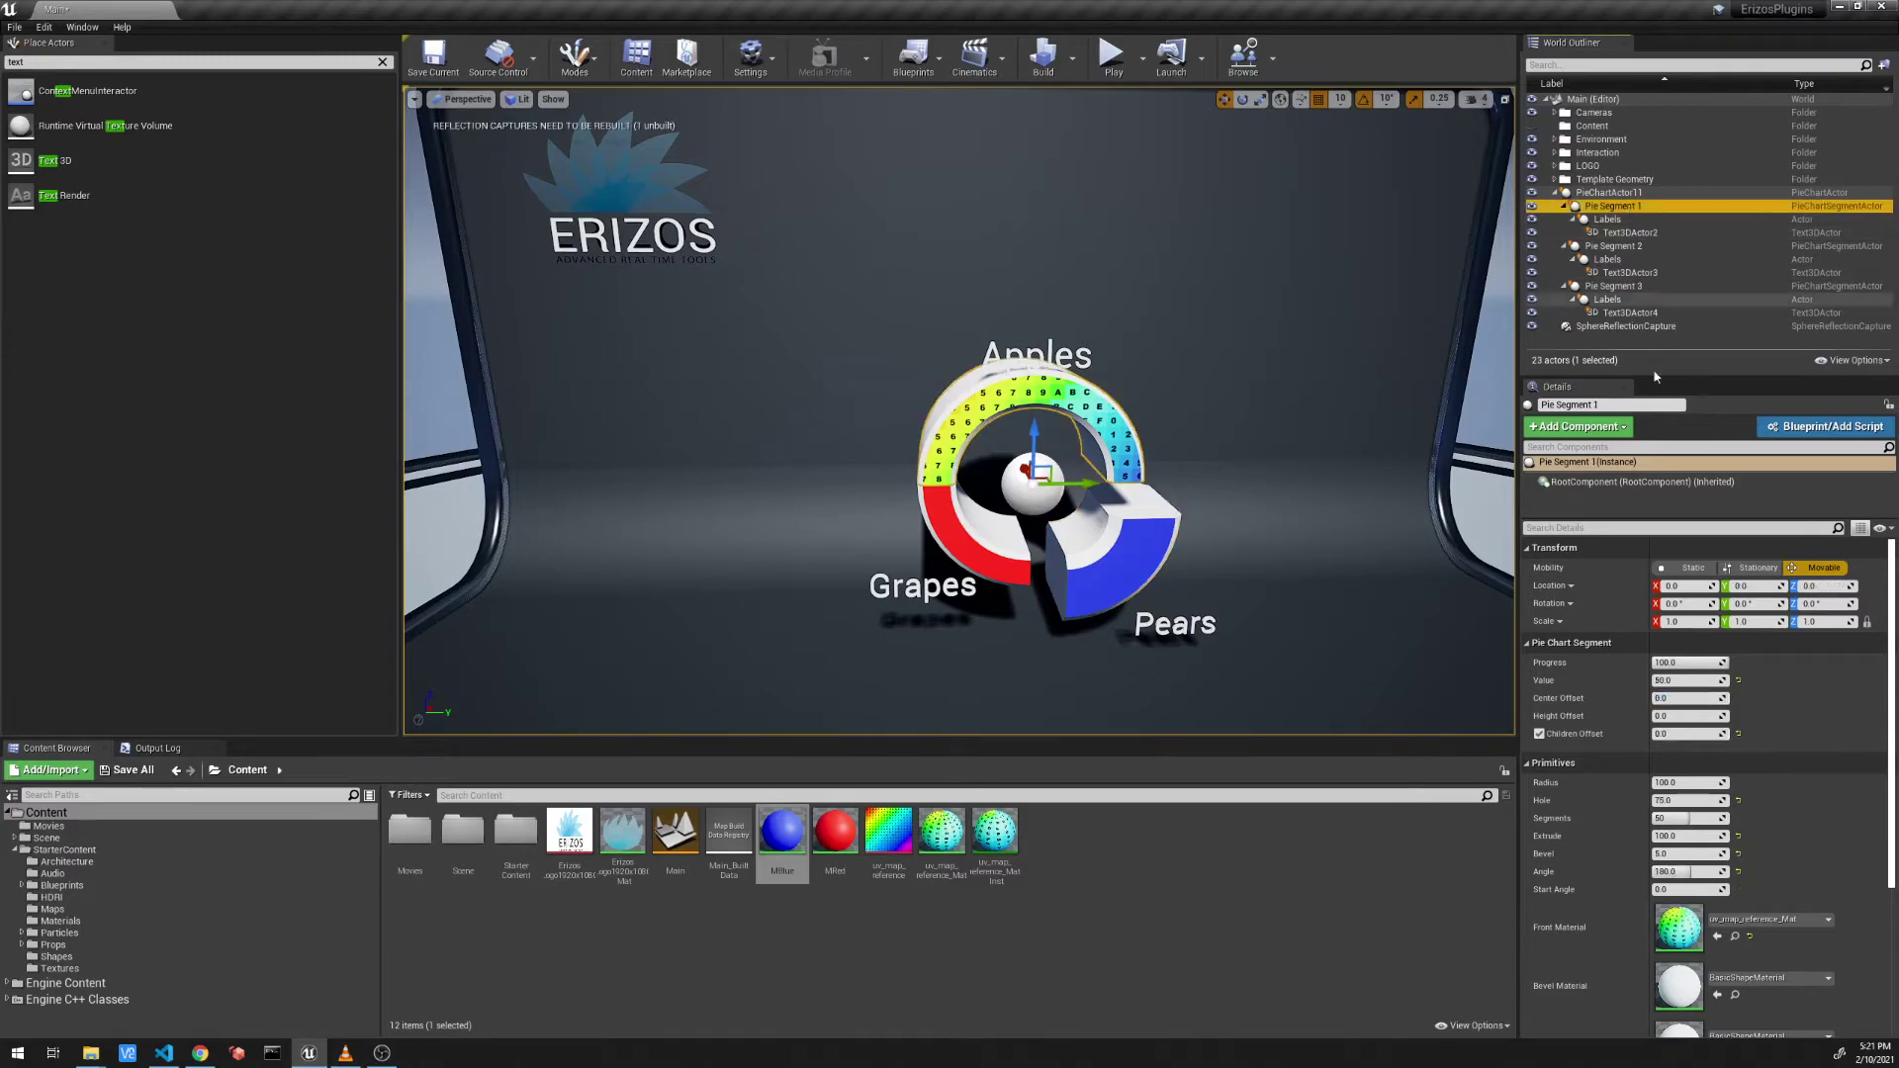
click(1682, 680)
text(33)
key(Return)
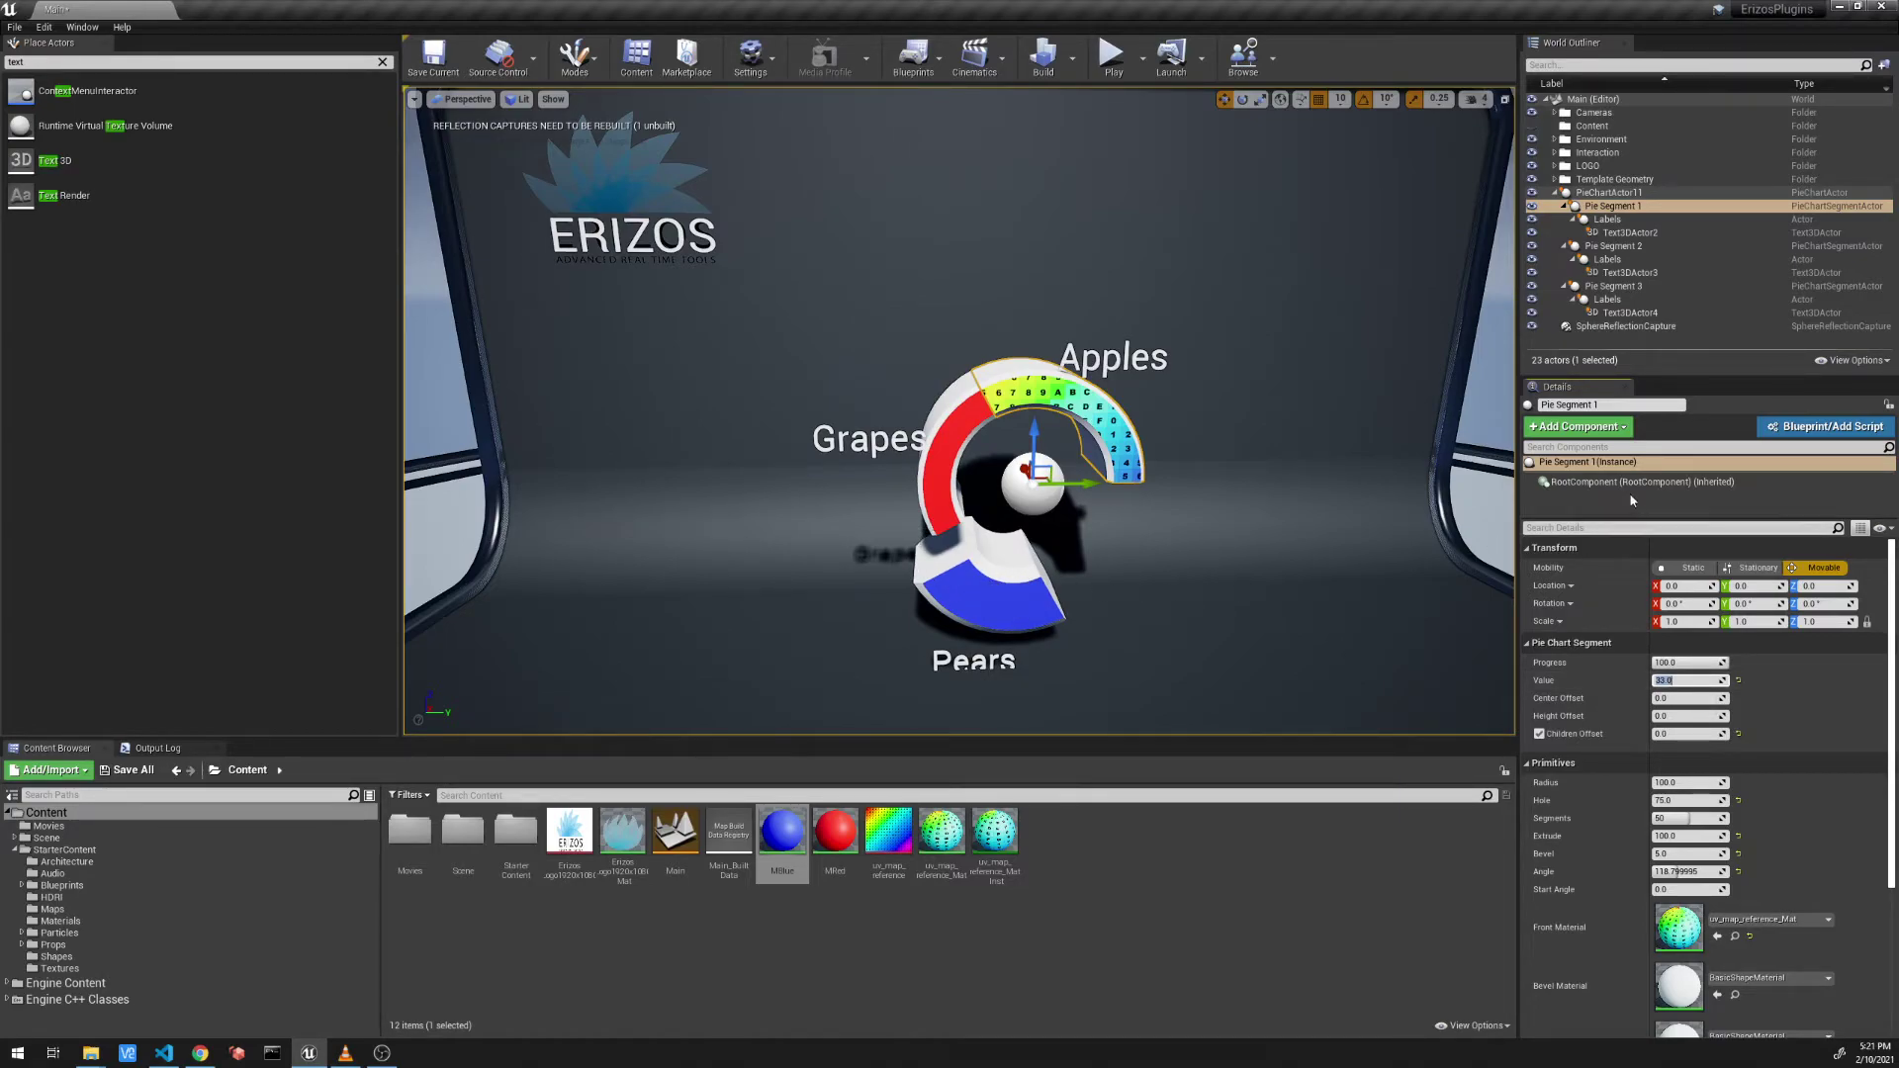
Step: Try larger Values on Pie Segment 3, including 40, and settle on 35
click(1612, 286)
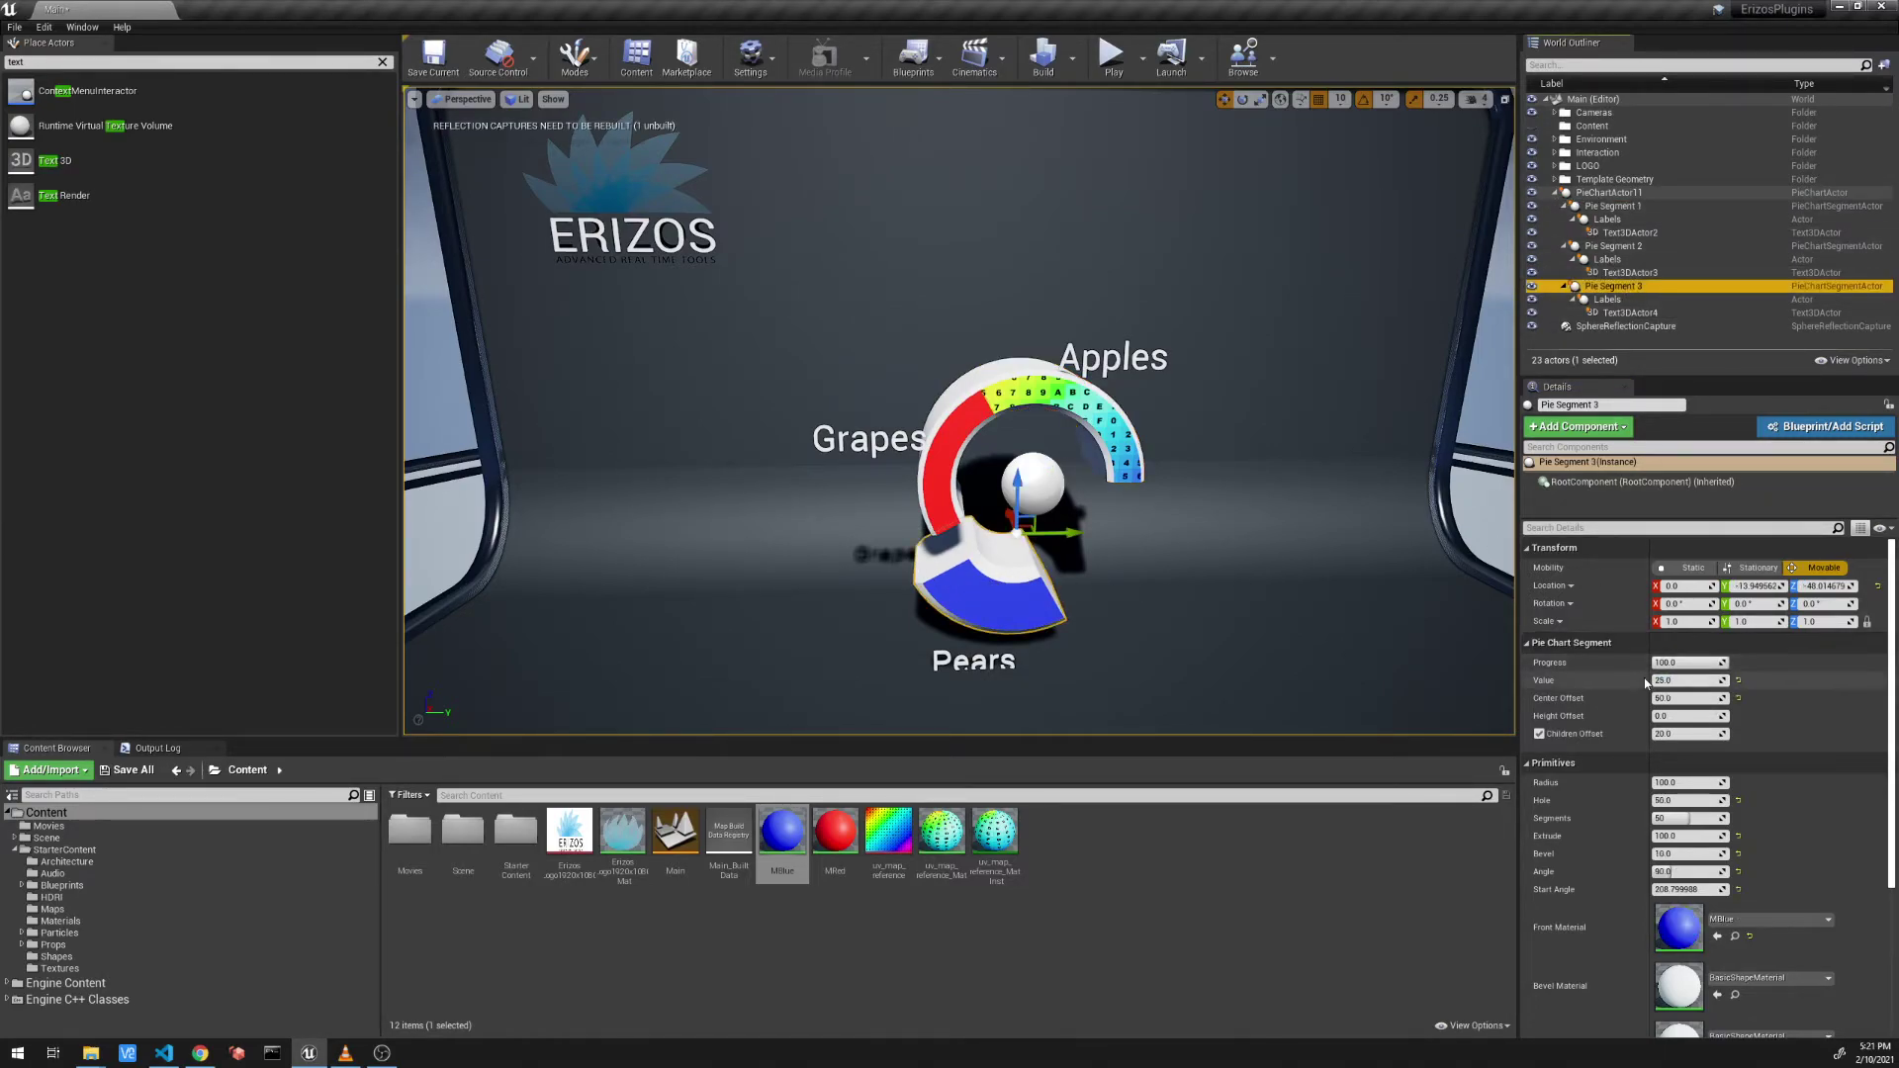
mouse_move(1686, 680)
mouse_down()
mouse_move(1720, 680)
mouse_move(1693, 681)
mouse_up()
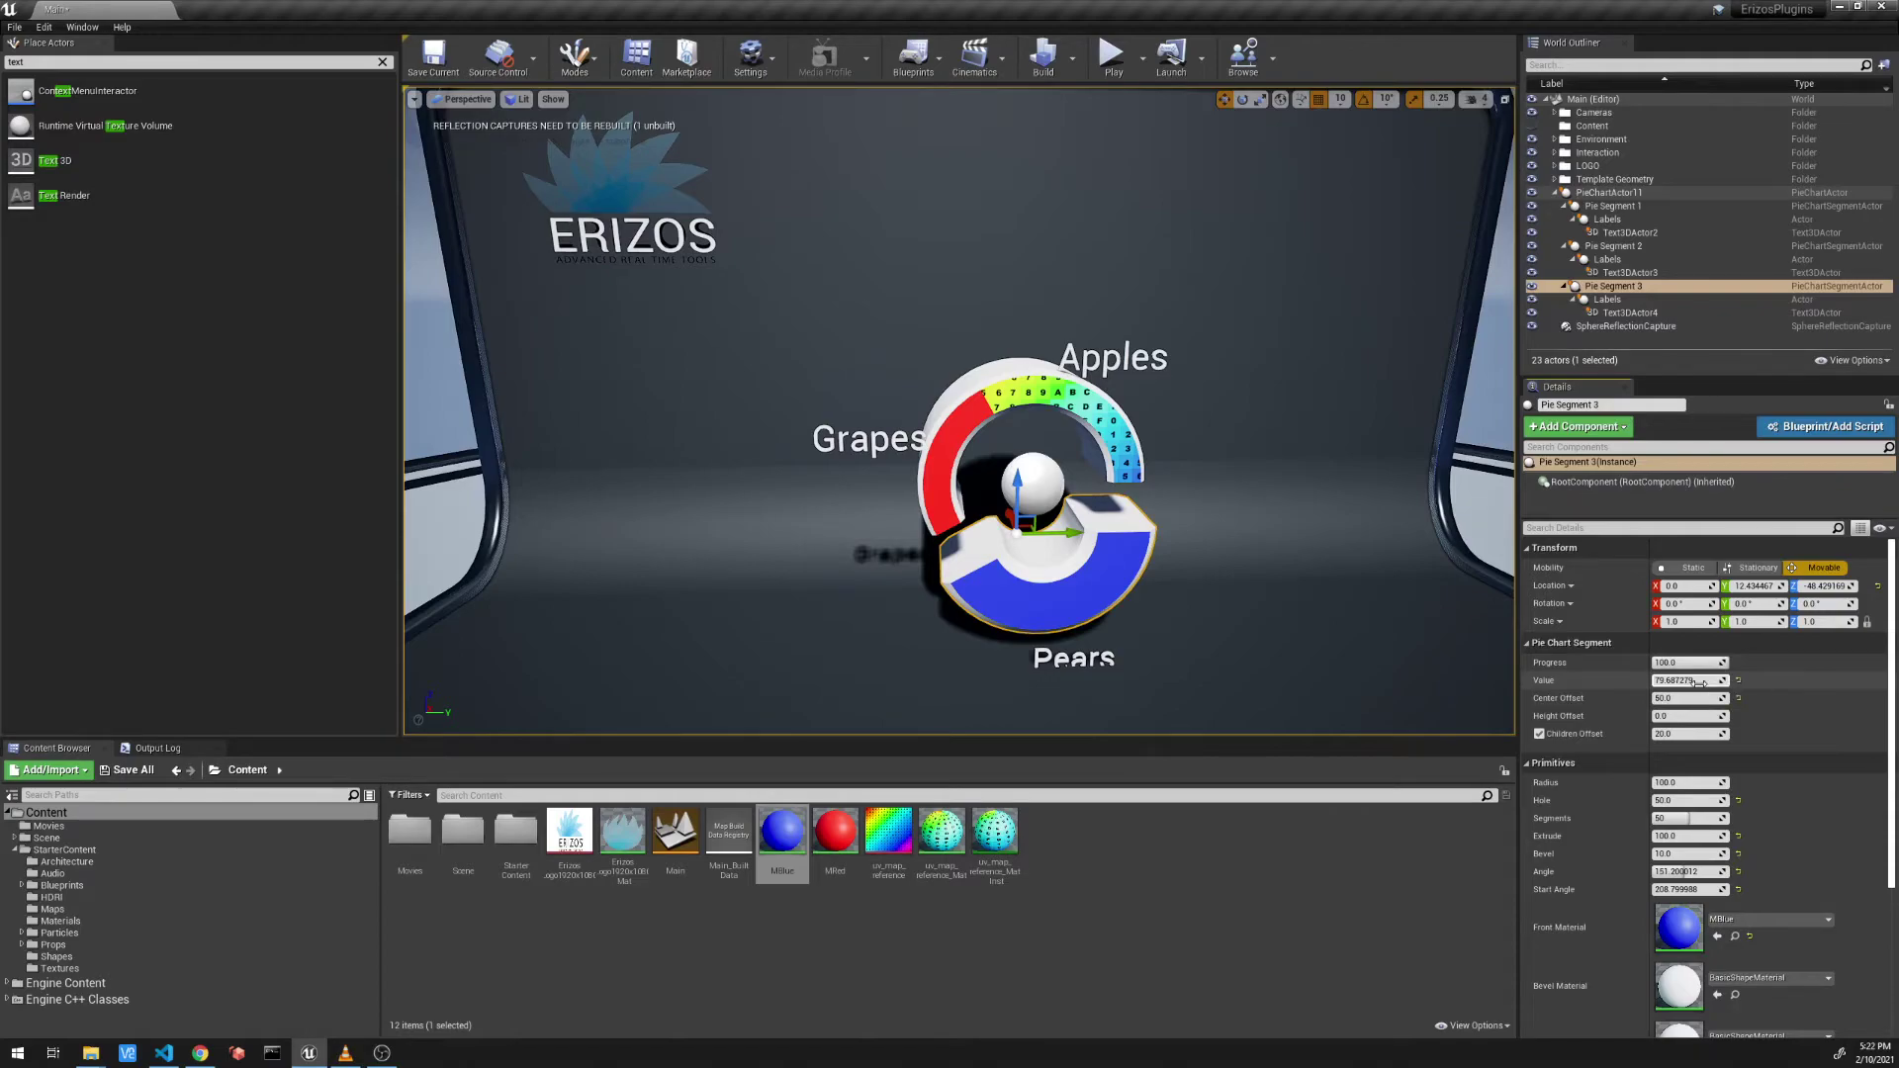
click(1697, 681)
text(50.040)
key(Return)
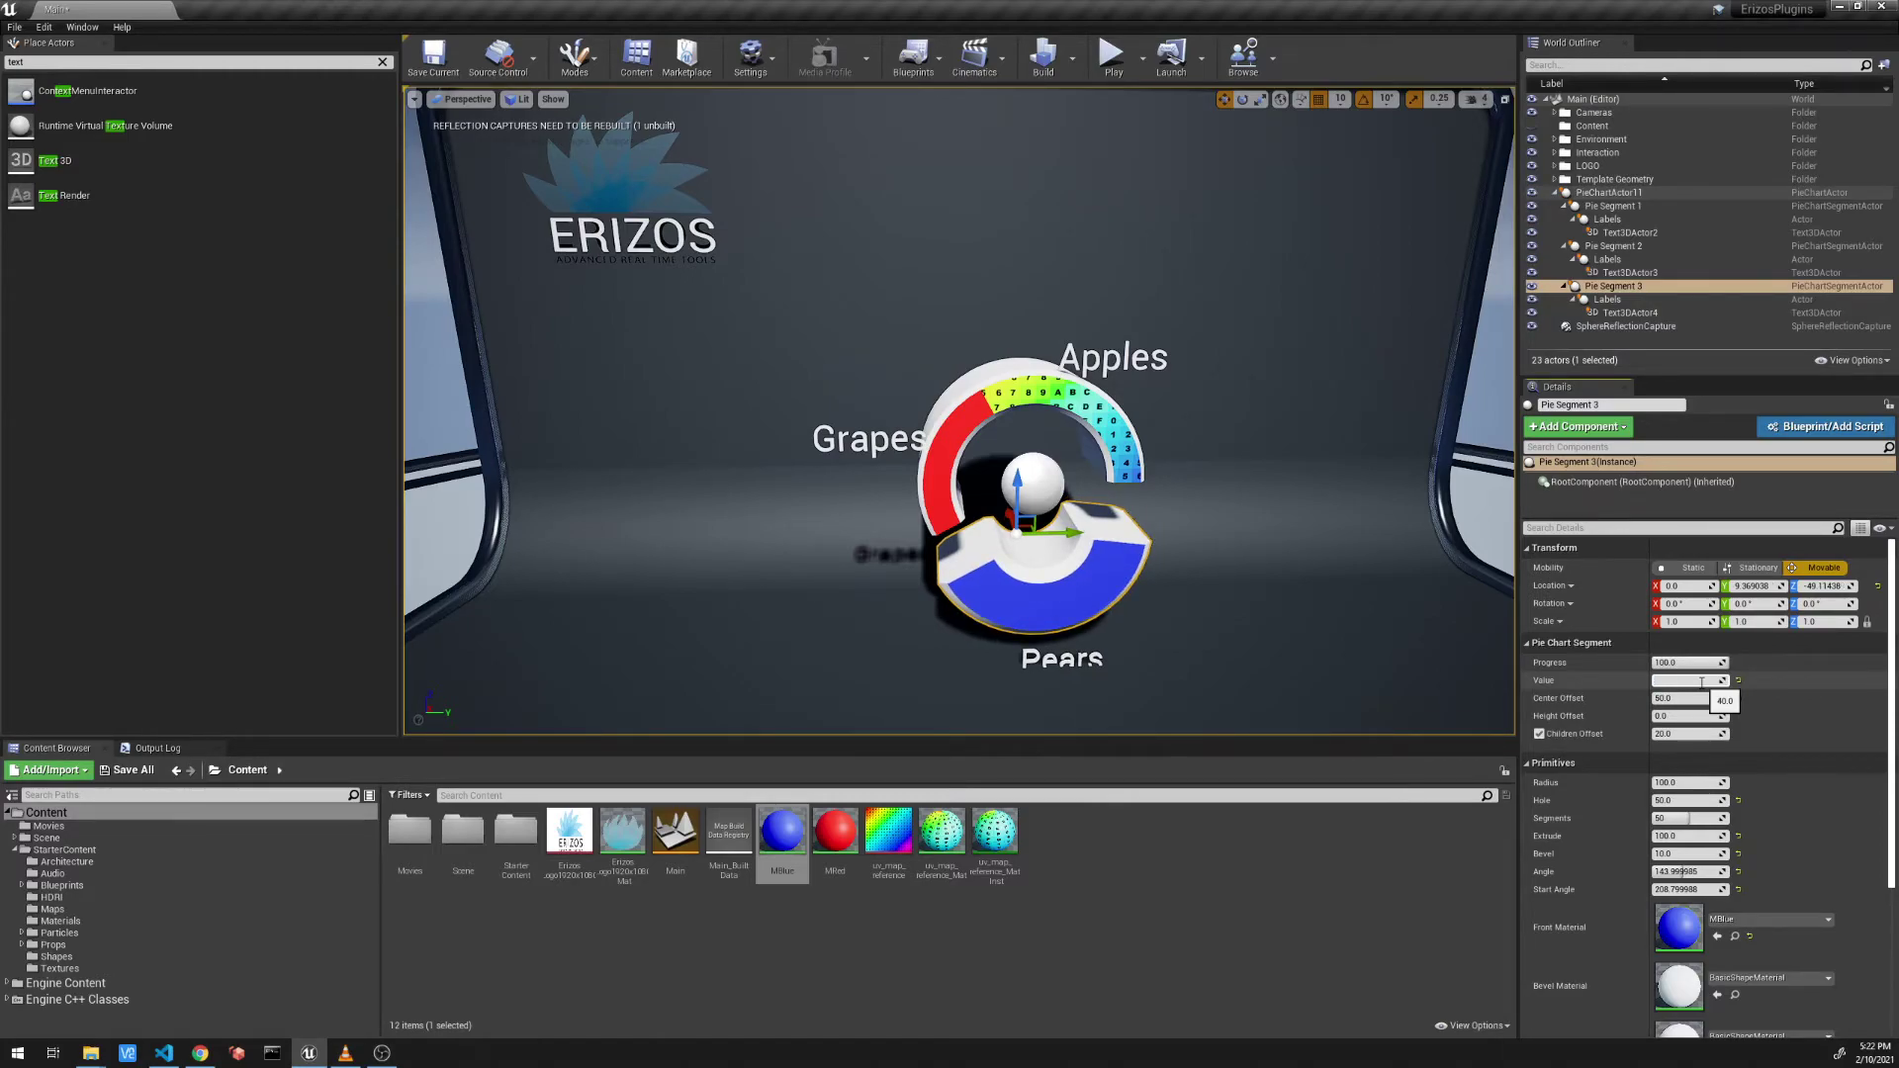
text(35)
key(Return)
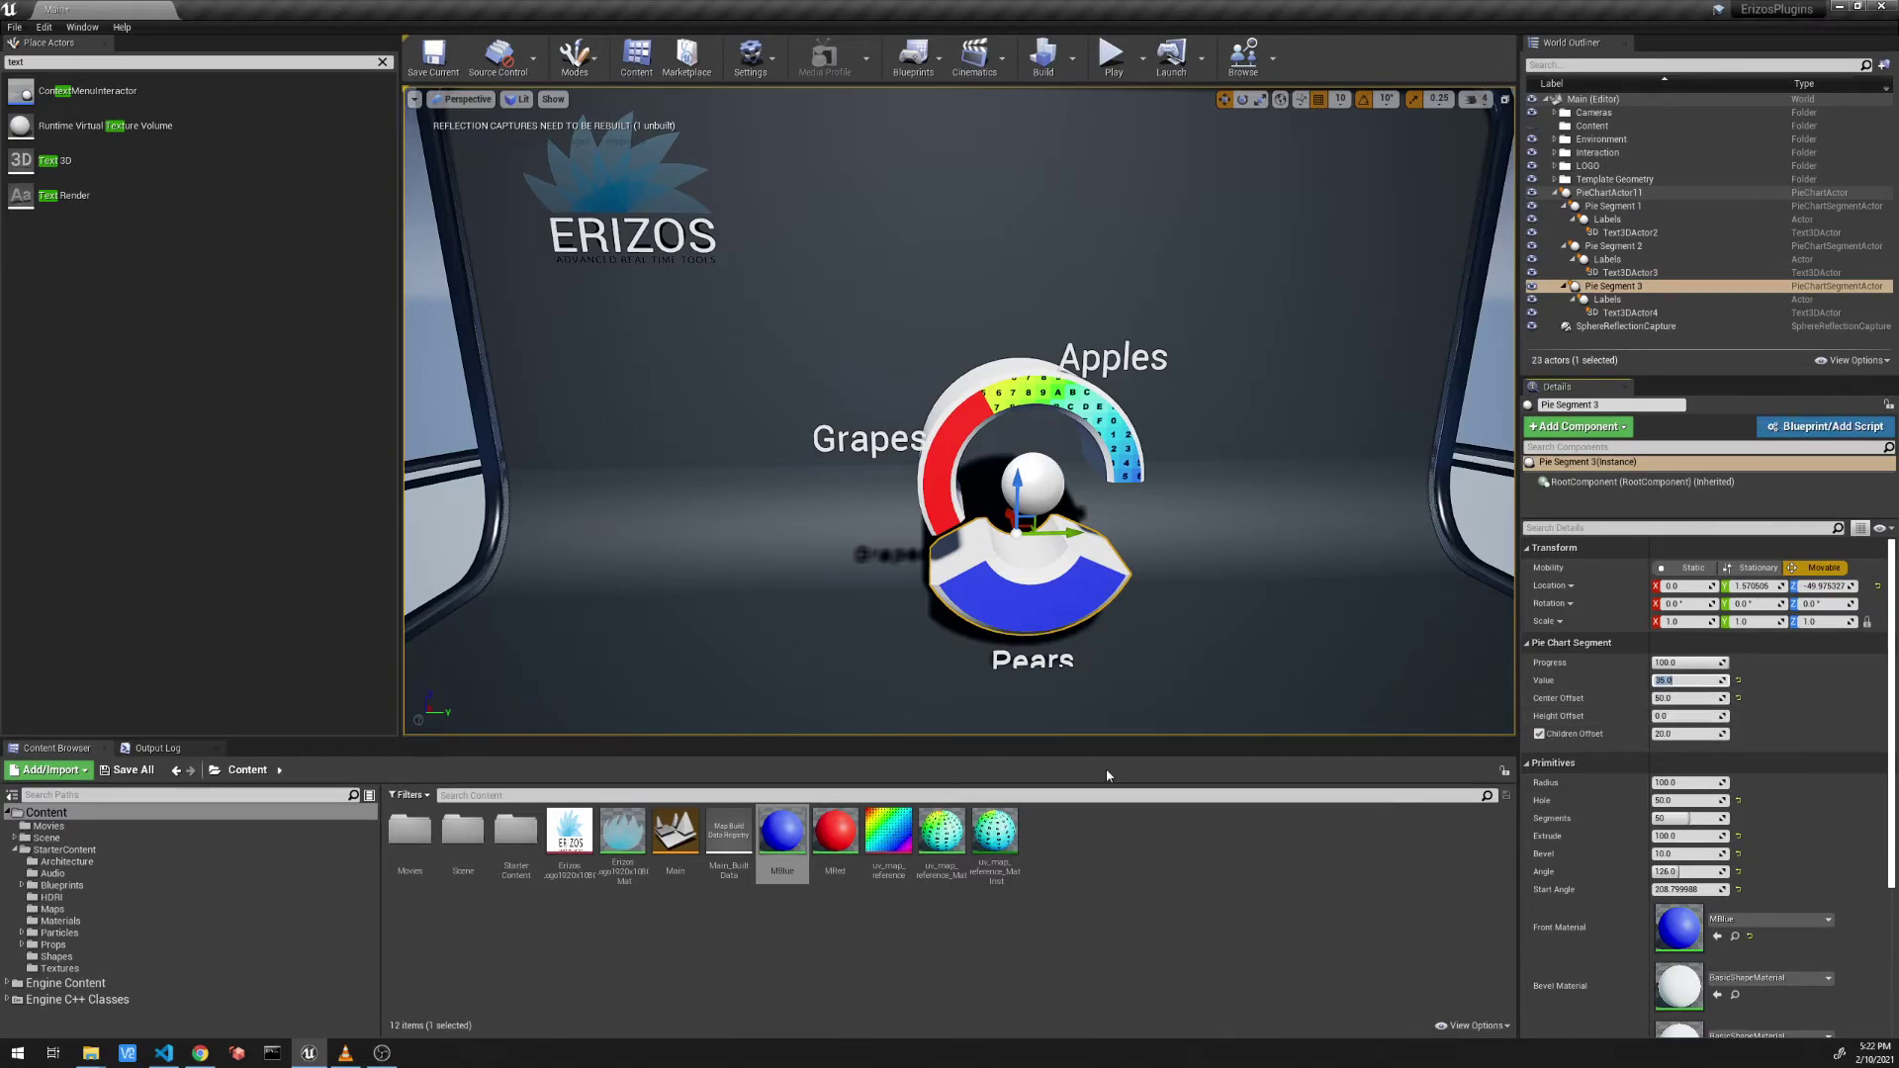
Step: Create a Level Sequence asset with its default name in the Content folder and open it for editing
right_click(1098, 826)
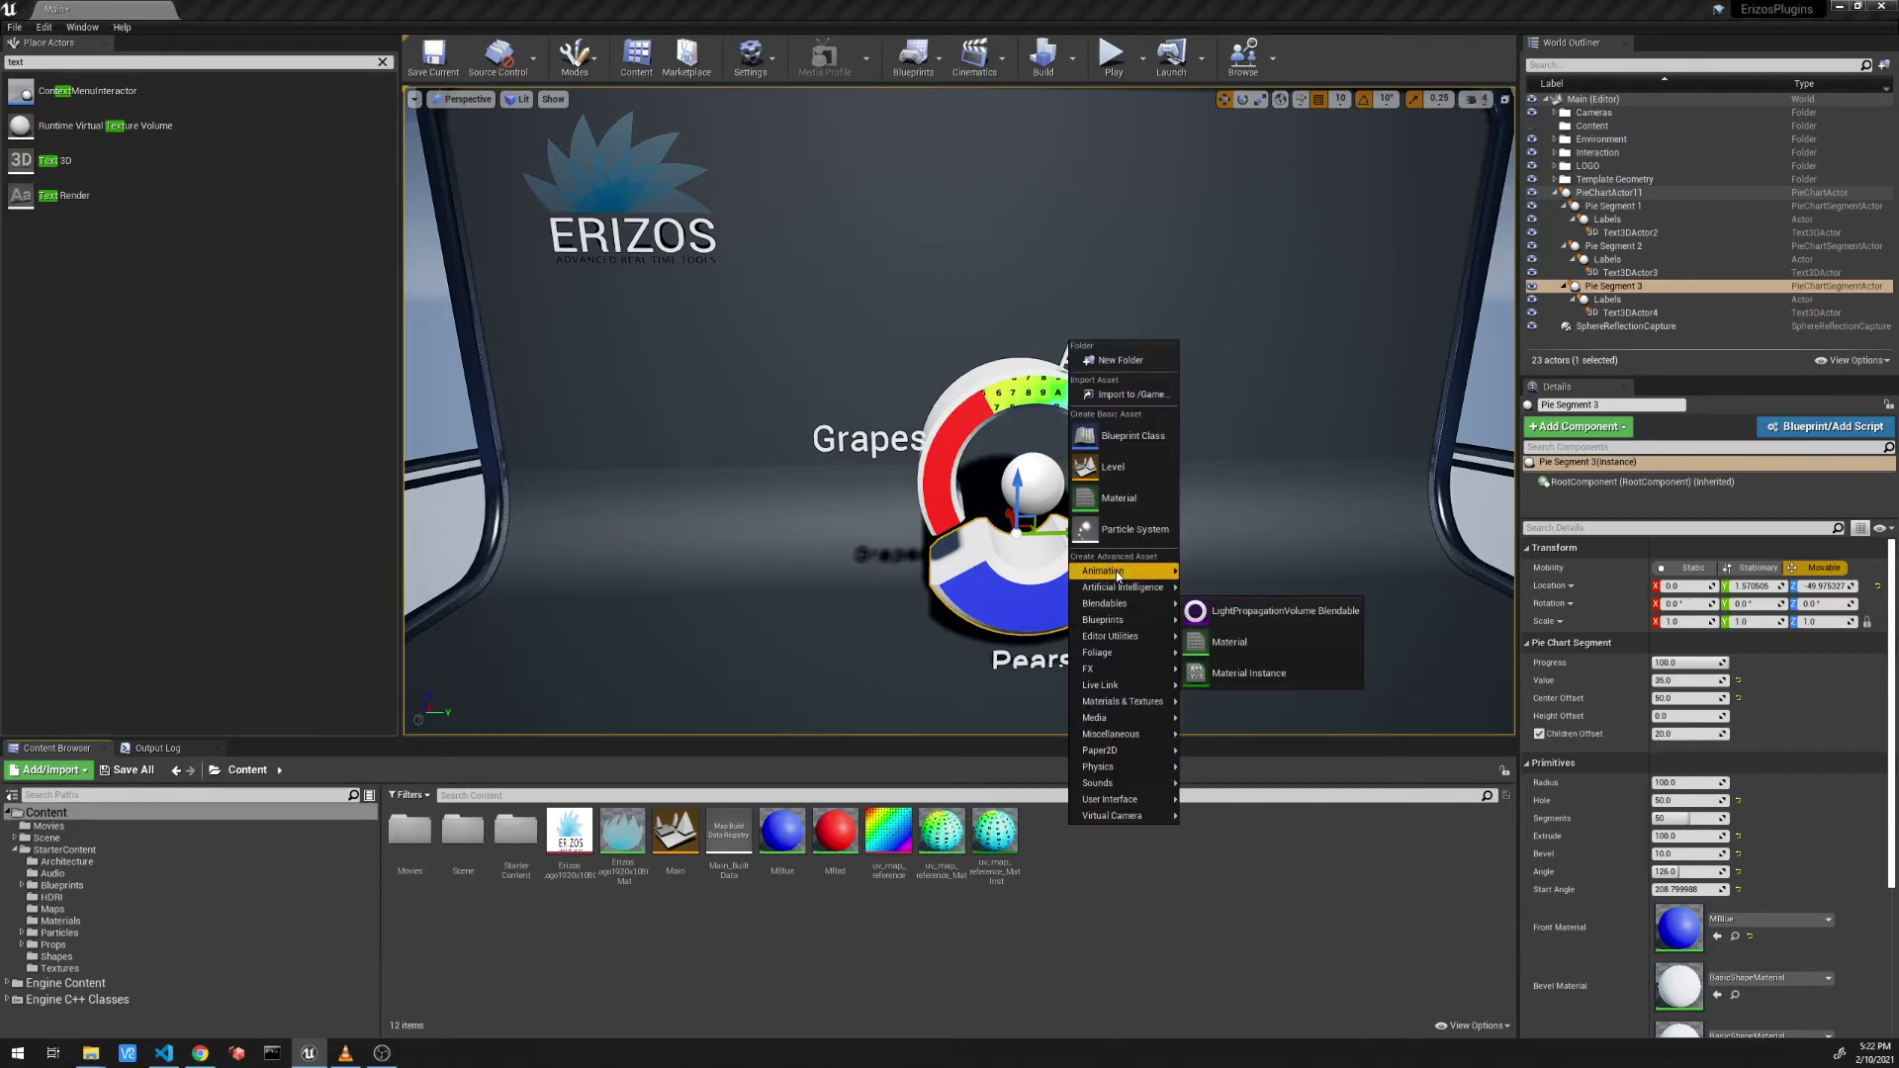
mouse_move(1119, 573)
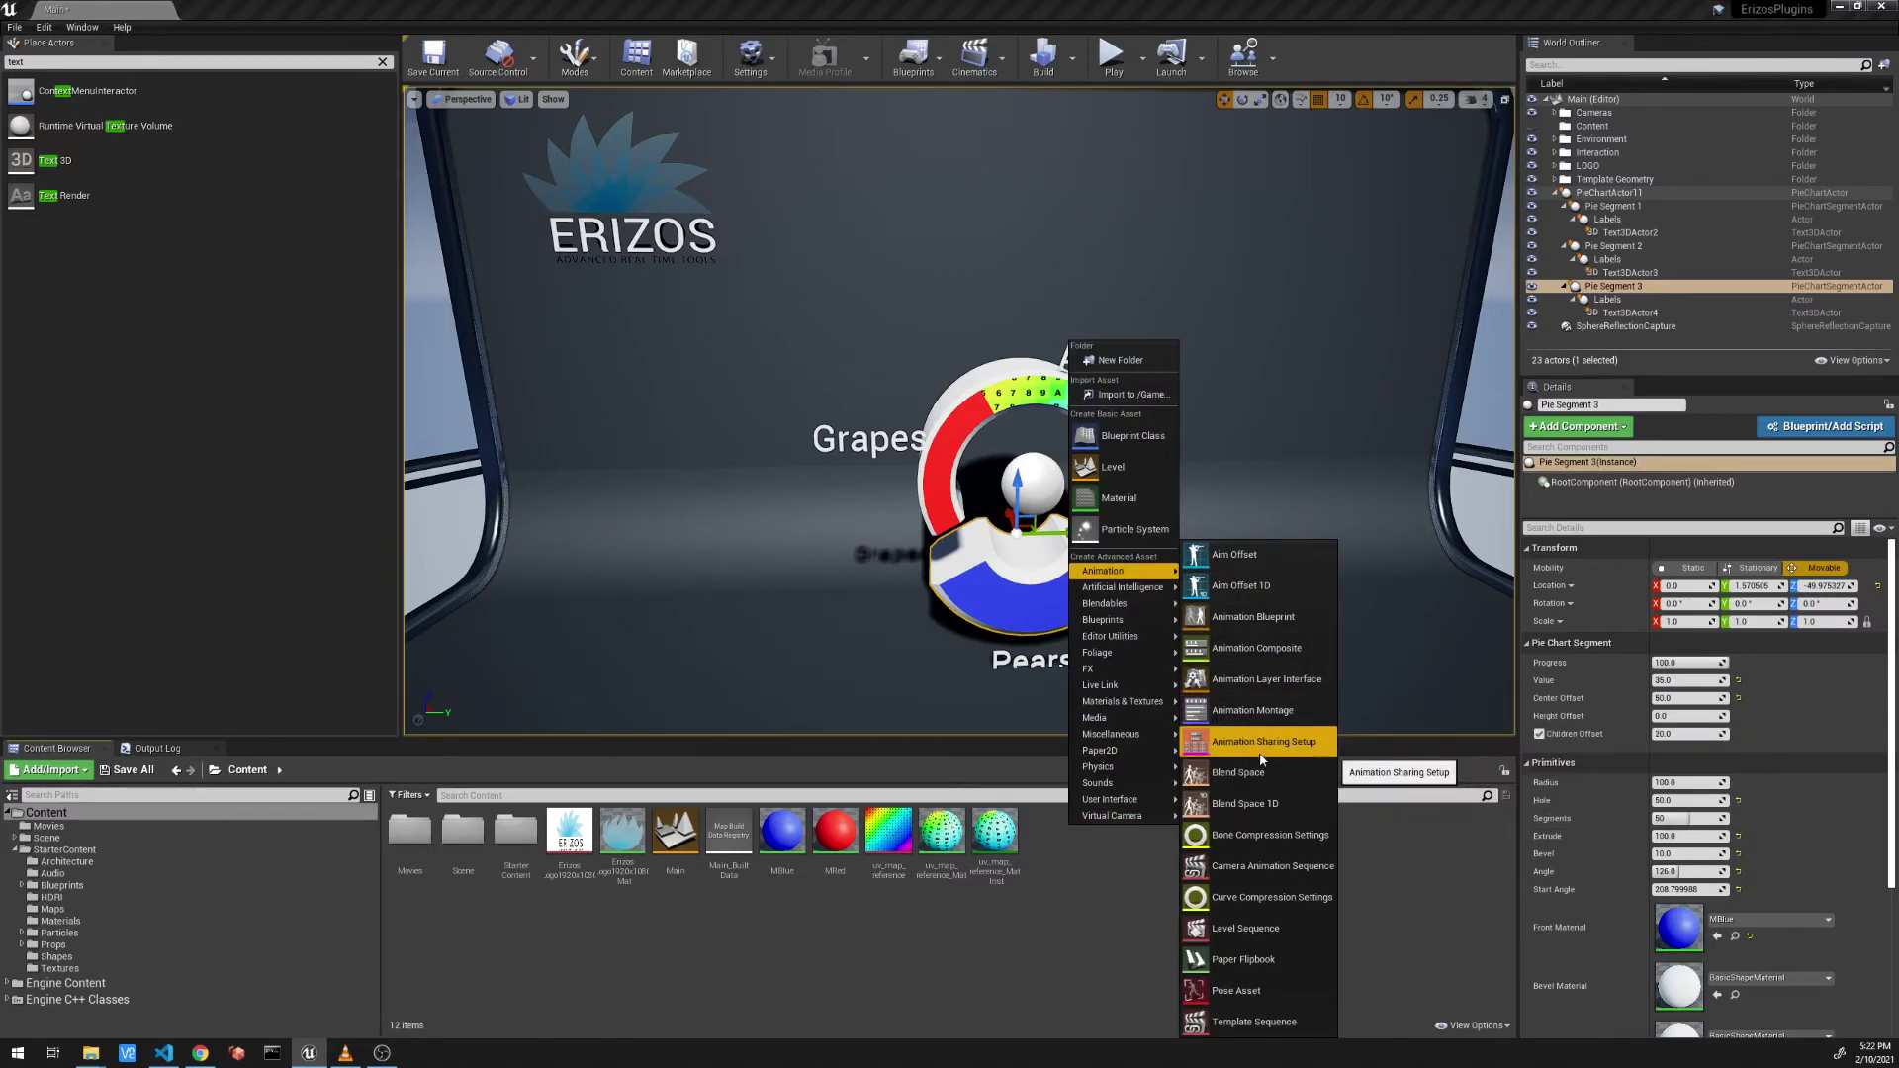
click(1245, 928)
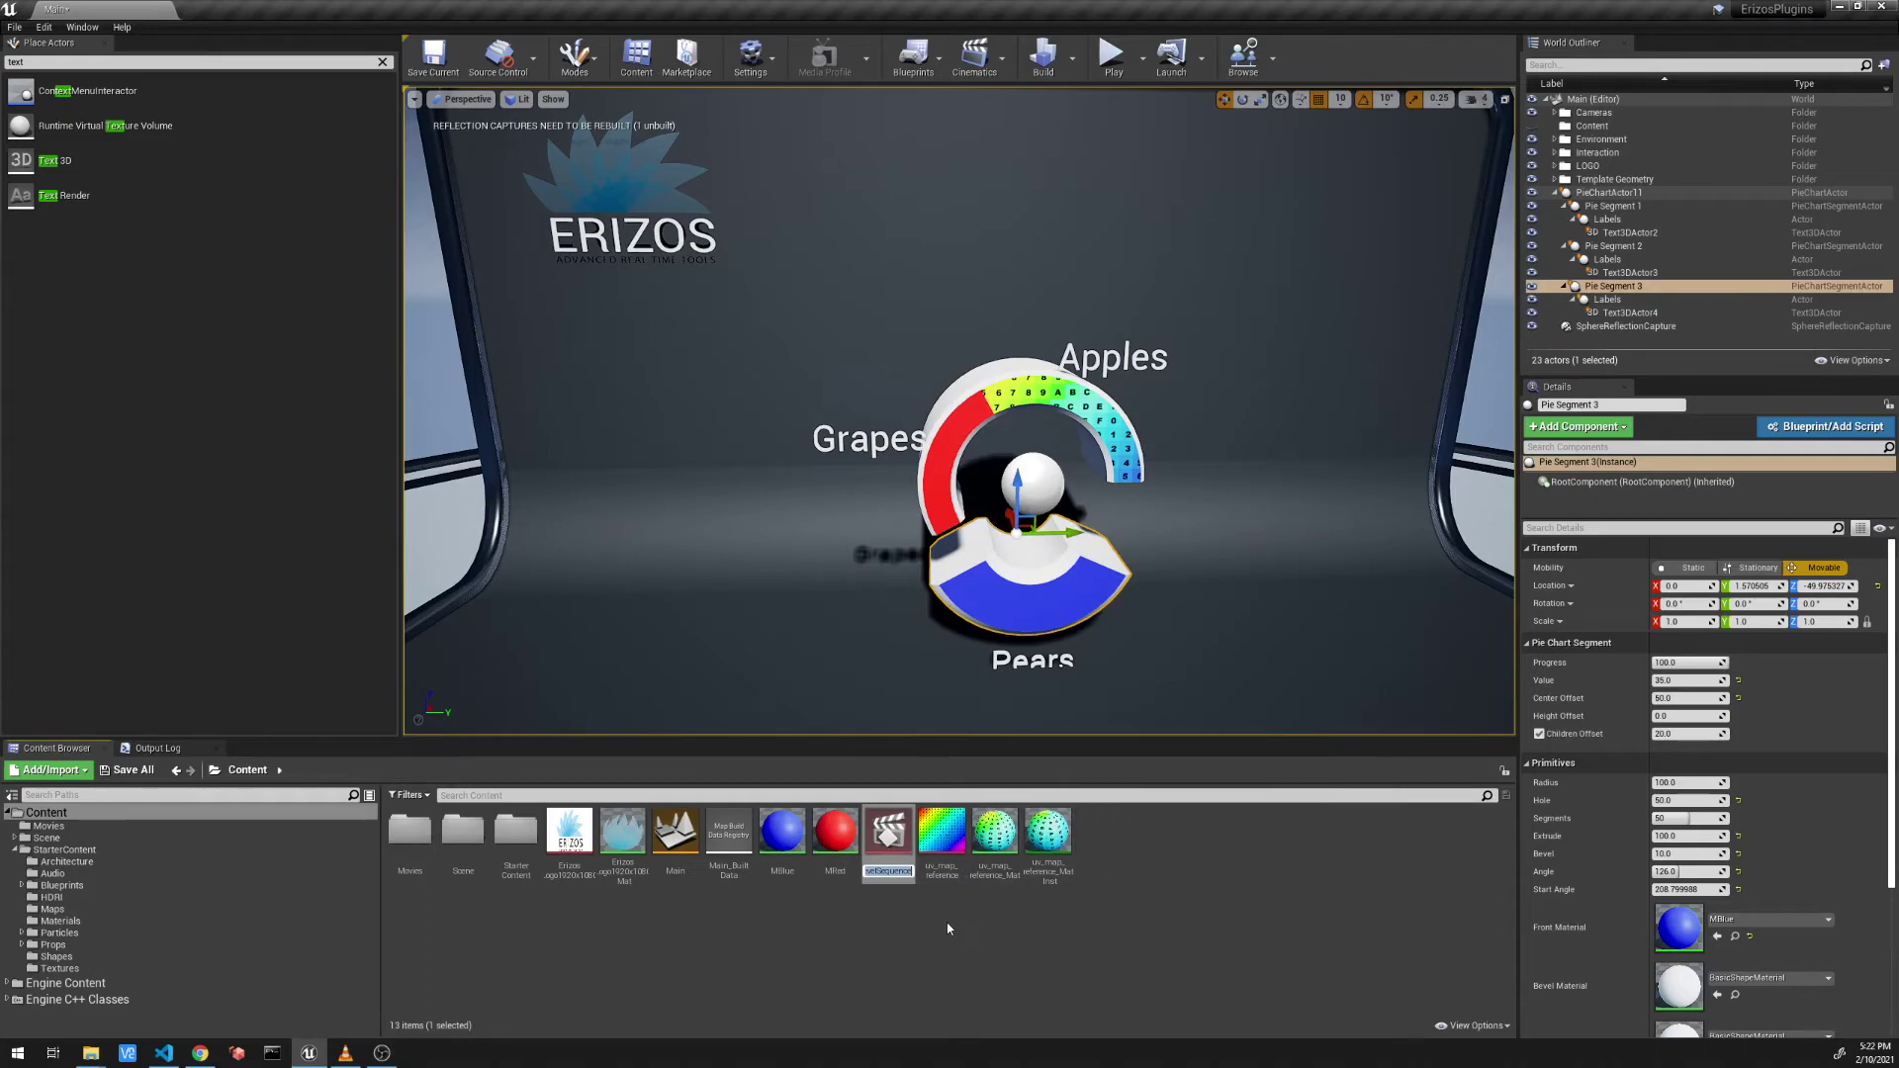
double_click(888, 831)
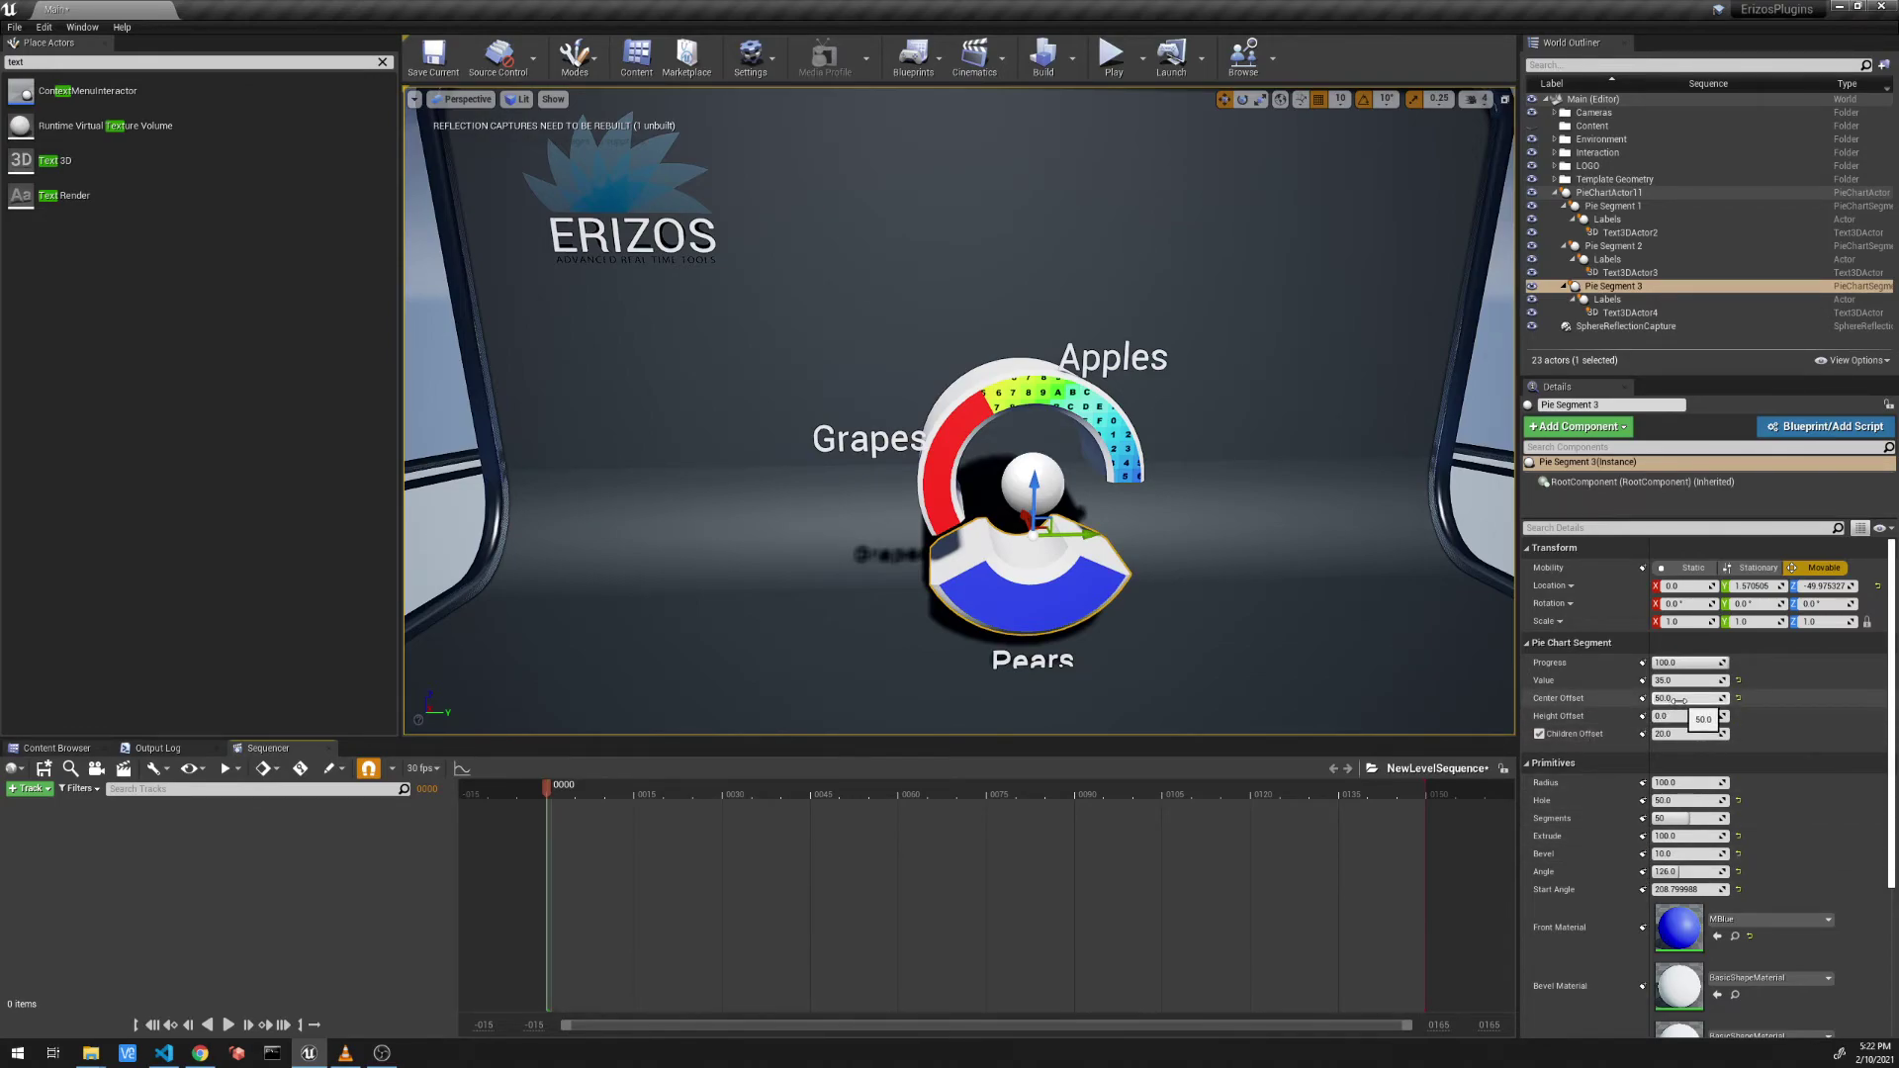
Step: Set the Center Offset of Pie Segment 3 to 0 and keyframe it at frame 0 of the level sequence
text(0)
key(Return)
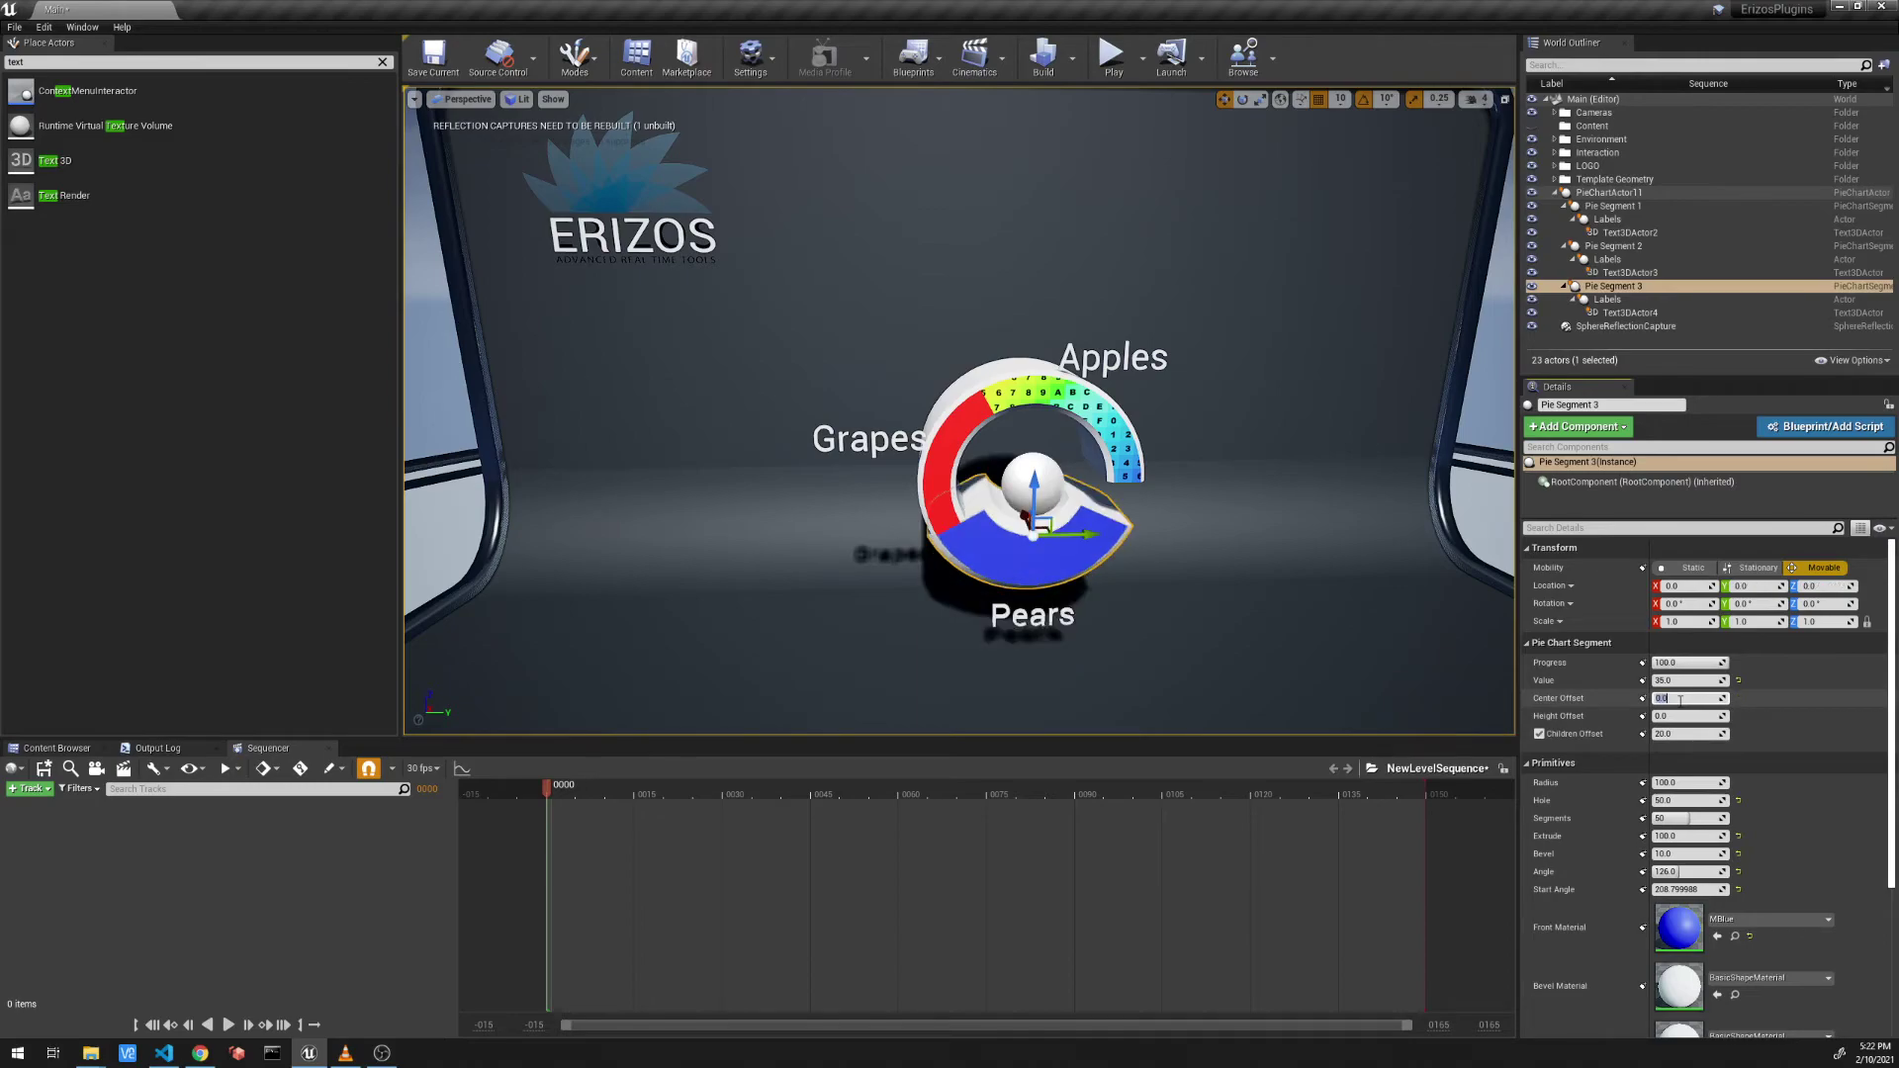
click(1738, 698)
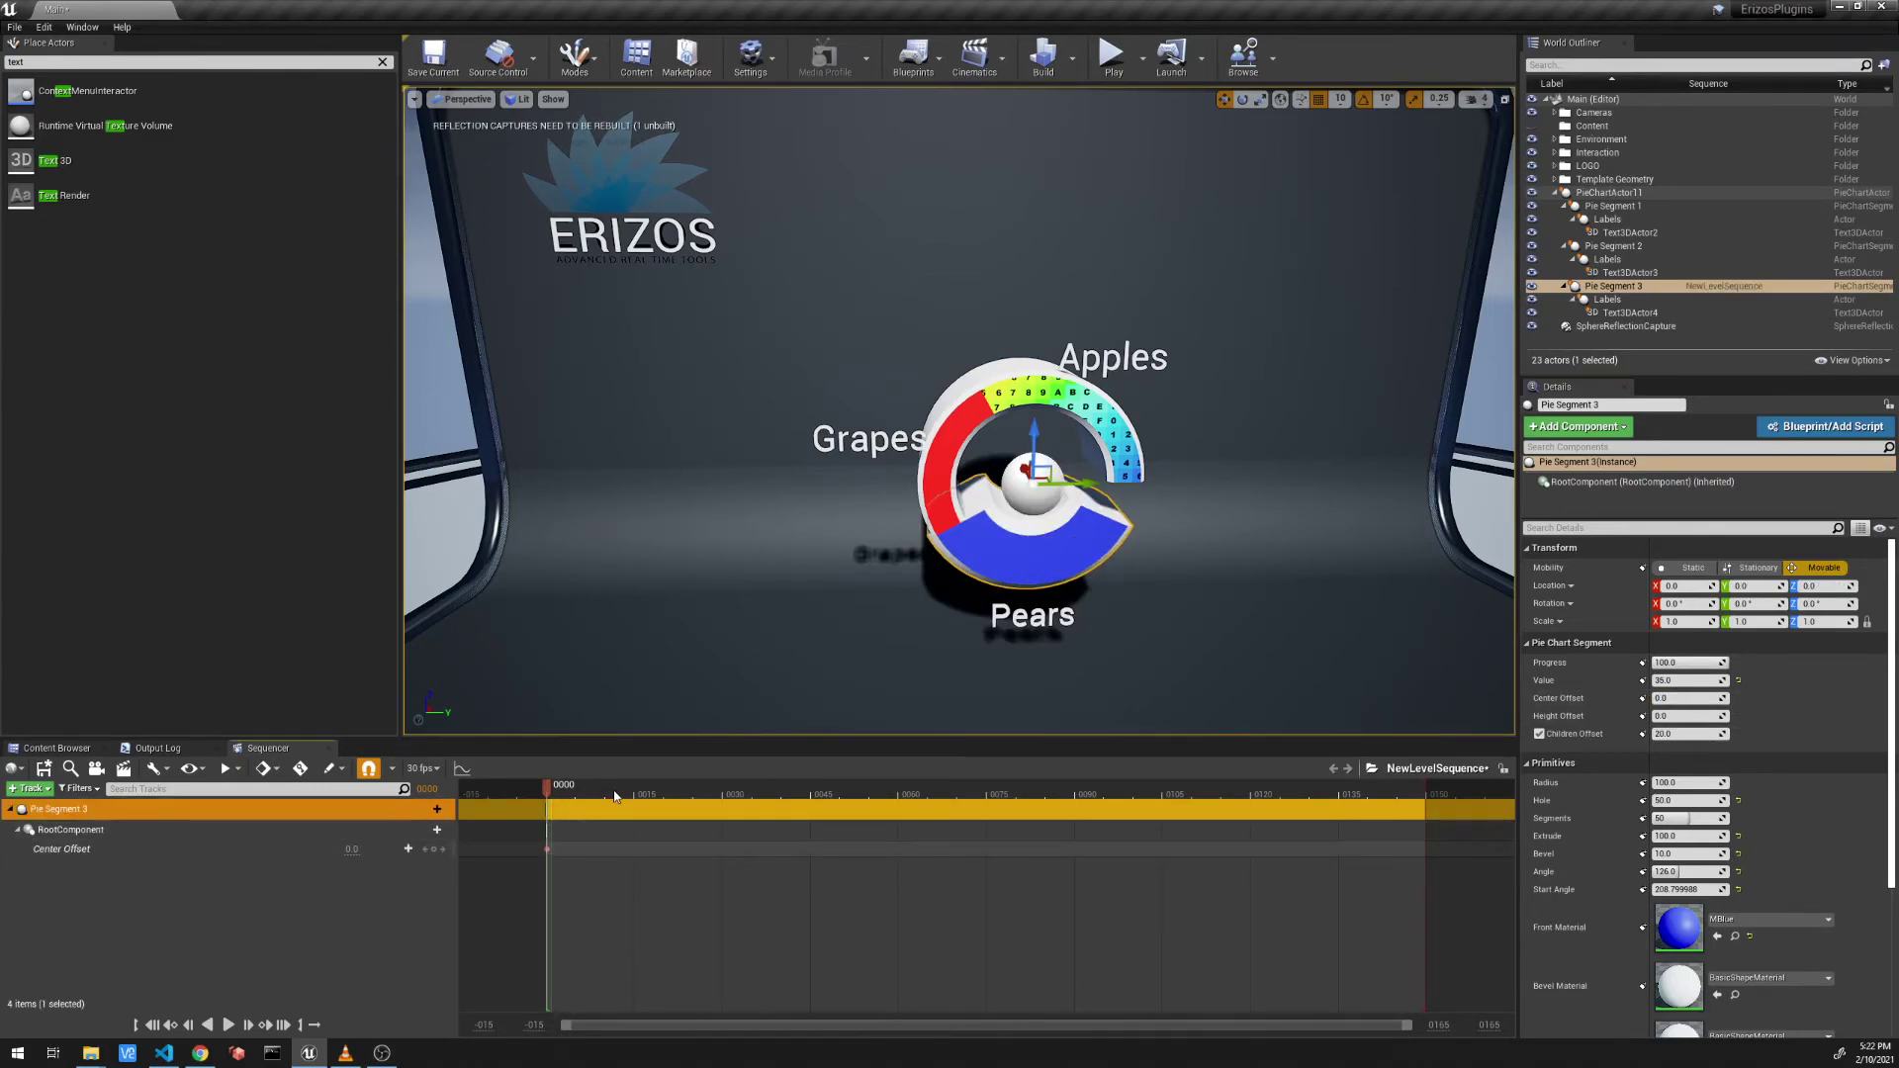
Step: Add a Center Offset keyframe of 50 at frame 30 for Pie Segment 3, and scrub the timeline to preview the movement
drag(662, 790, 723, 794)
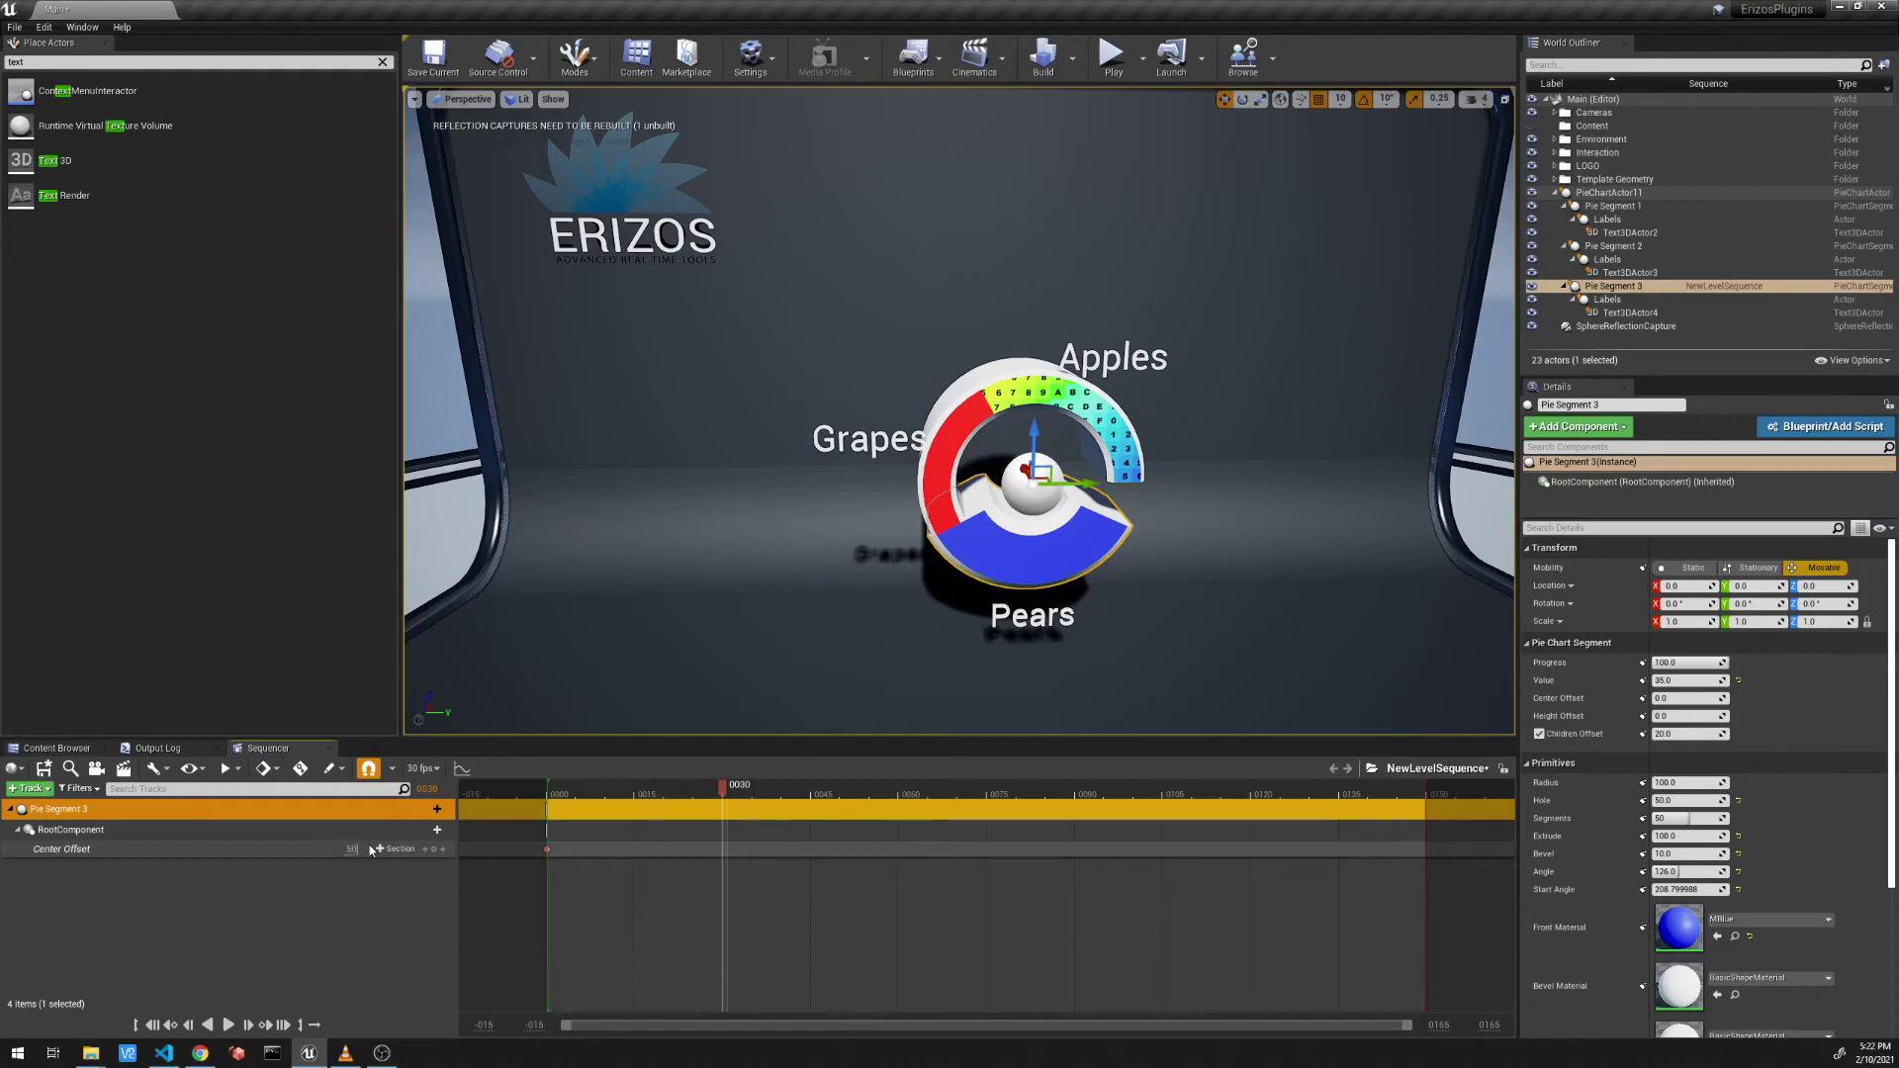
key(Return)
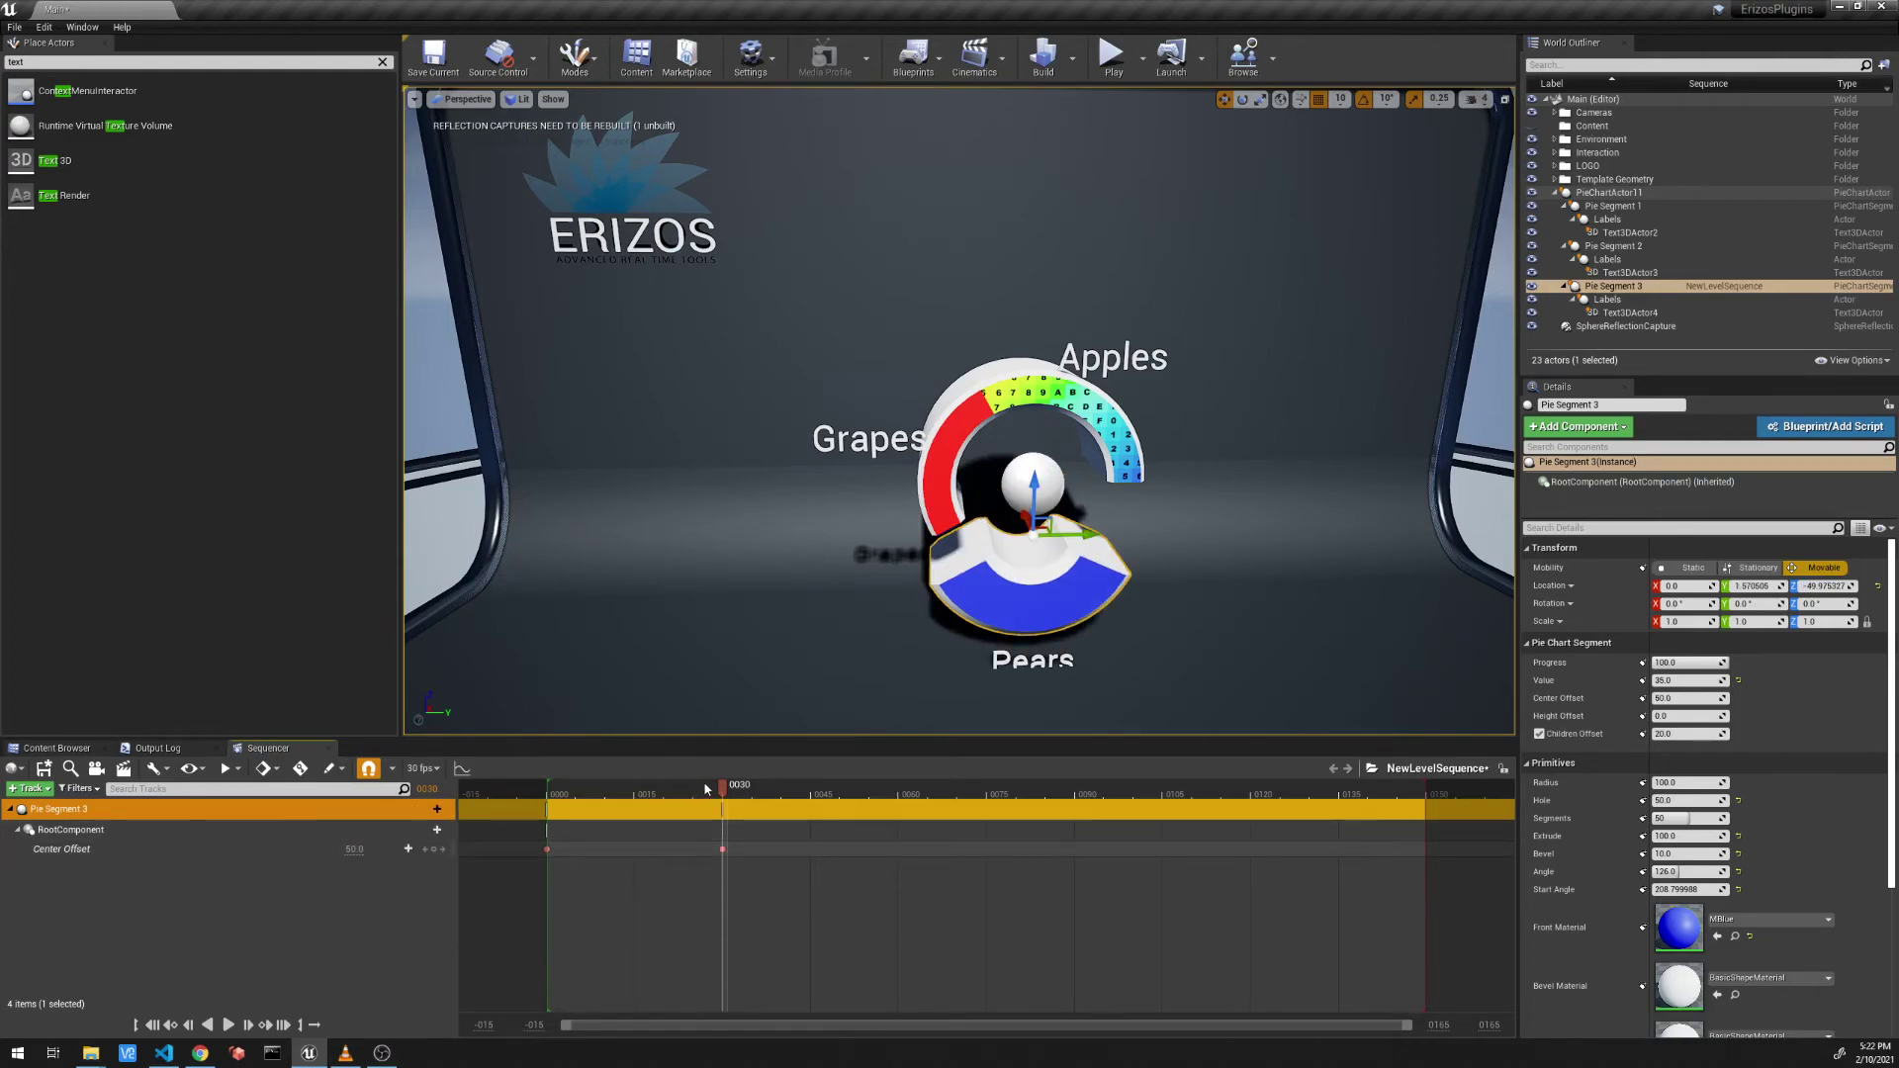
mouse_move(706, 789)
mouse_down()
mouse_move(518, 794)
mouse_move(726, 791)
mouse_up()
Step: Duplicate the MBlue material in the Content folder, keeping the suggested name for the copy
click(1661, 286)
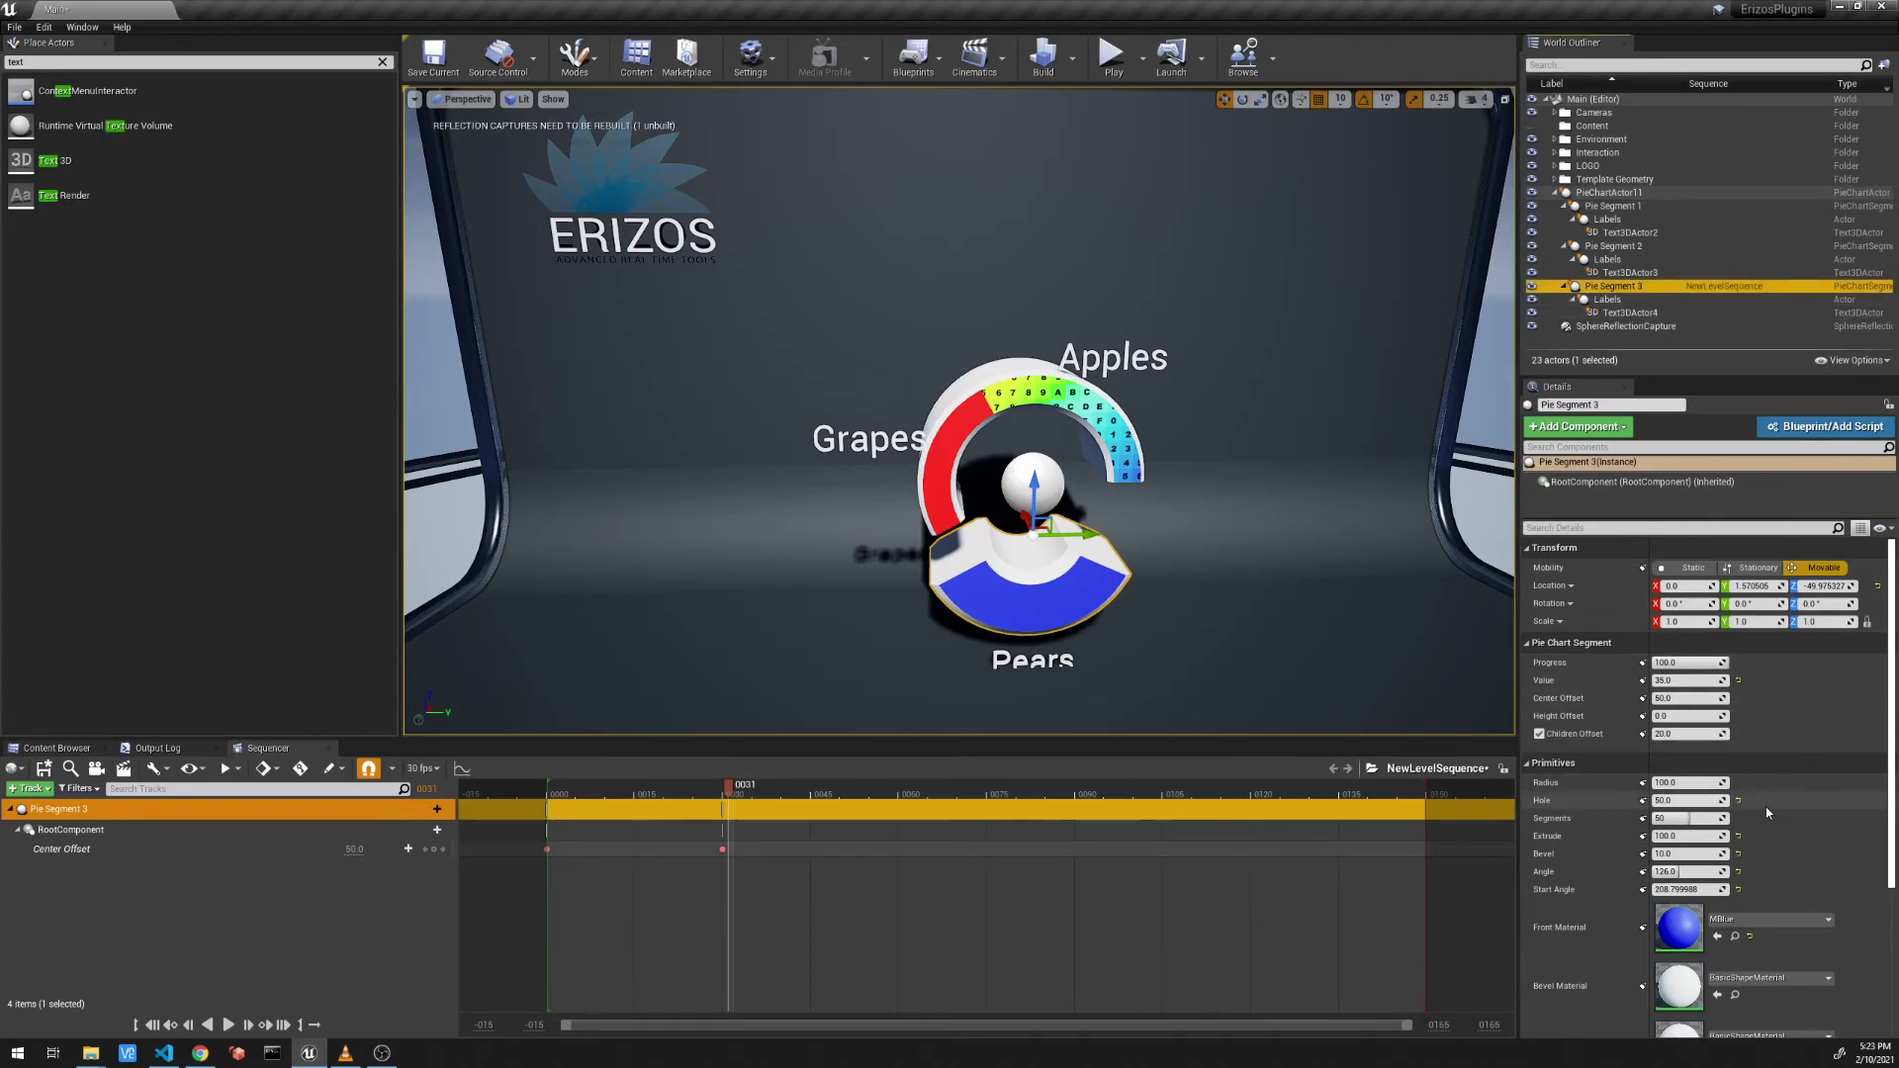
scroll(1764, 805, down, 3)
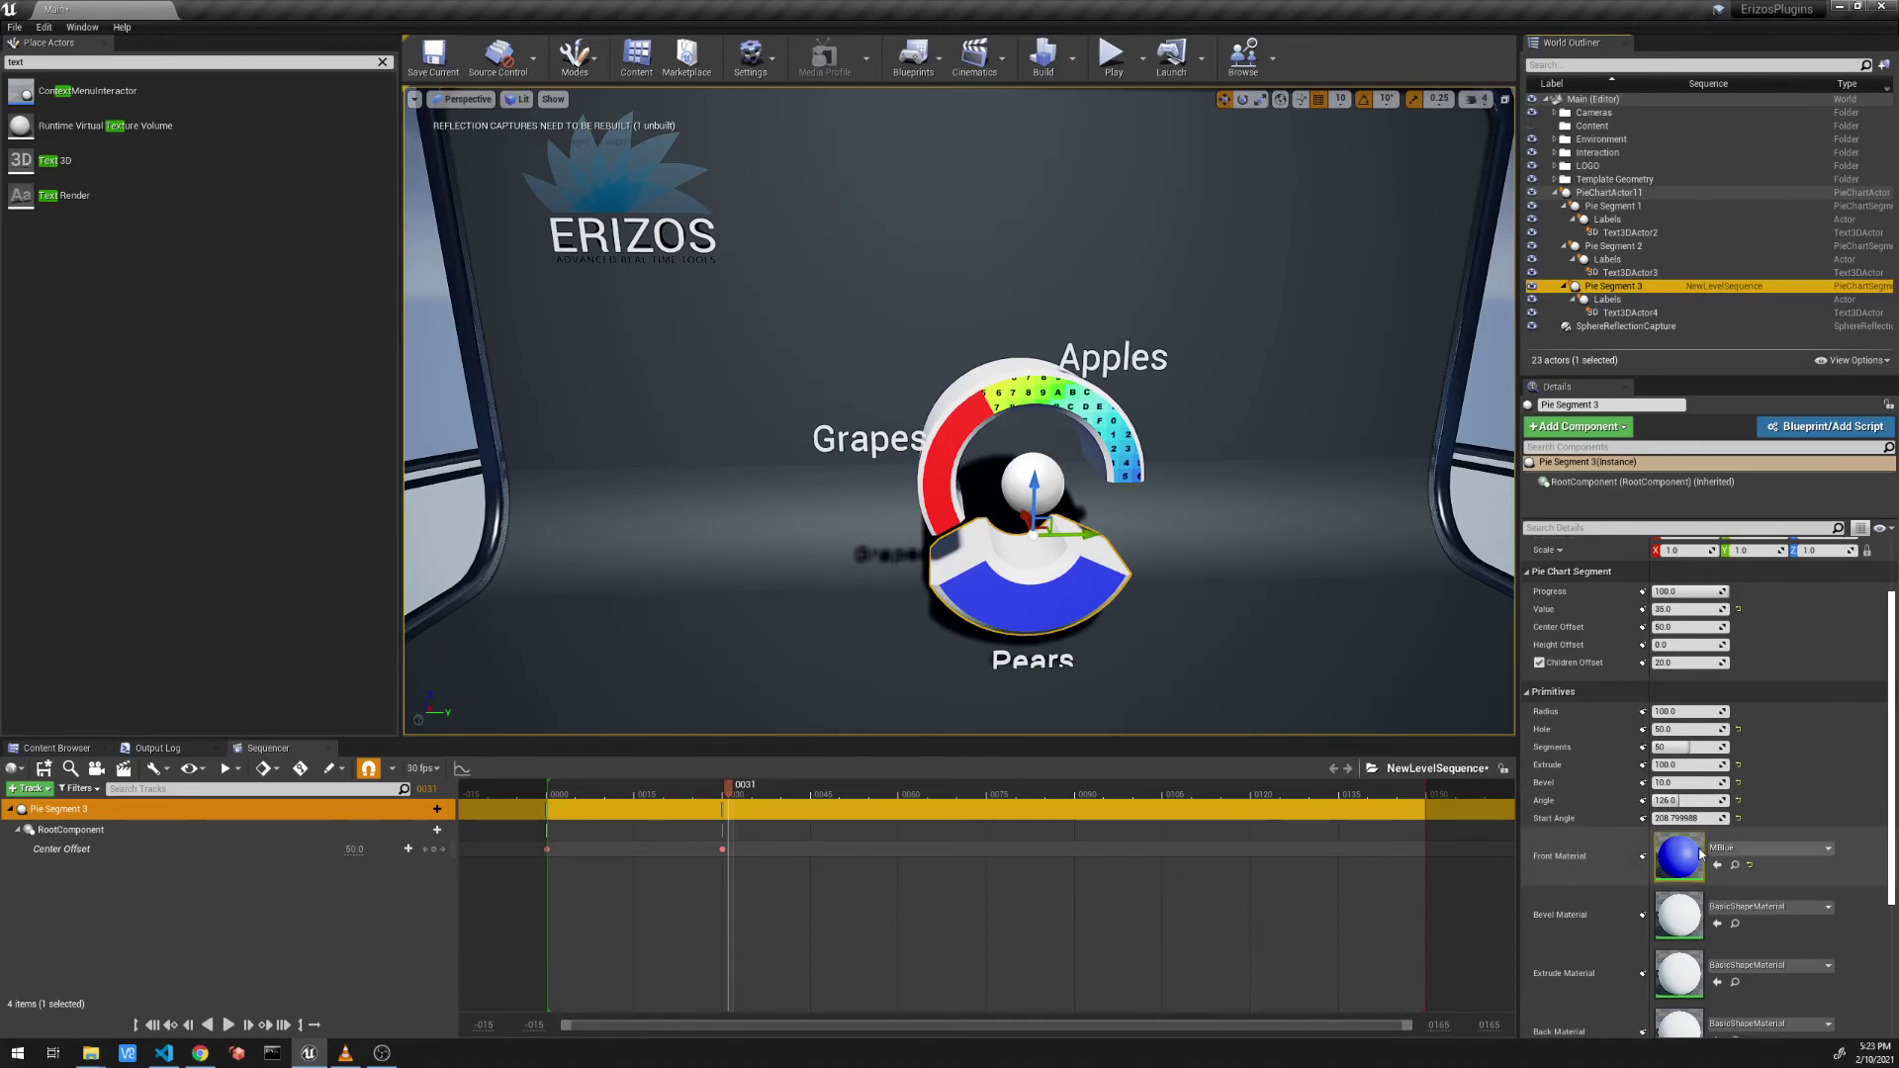
scroll(1700, 852, down, 2)
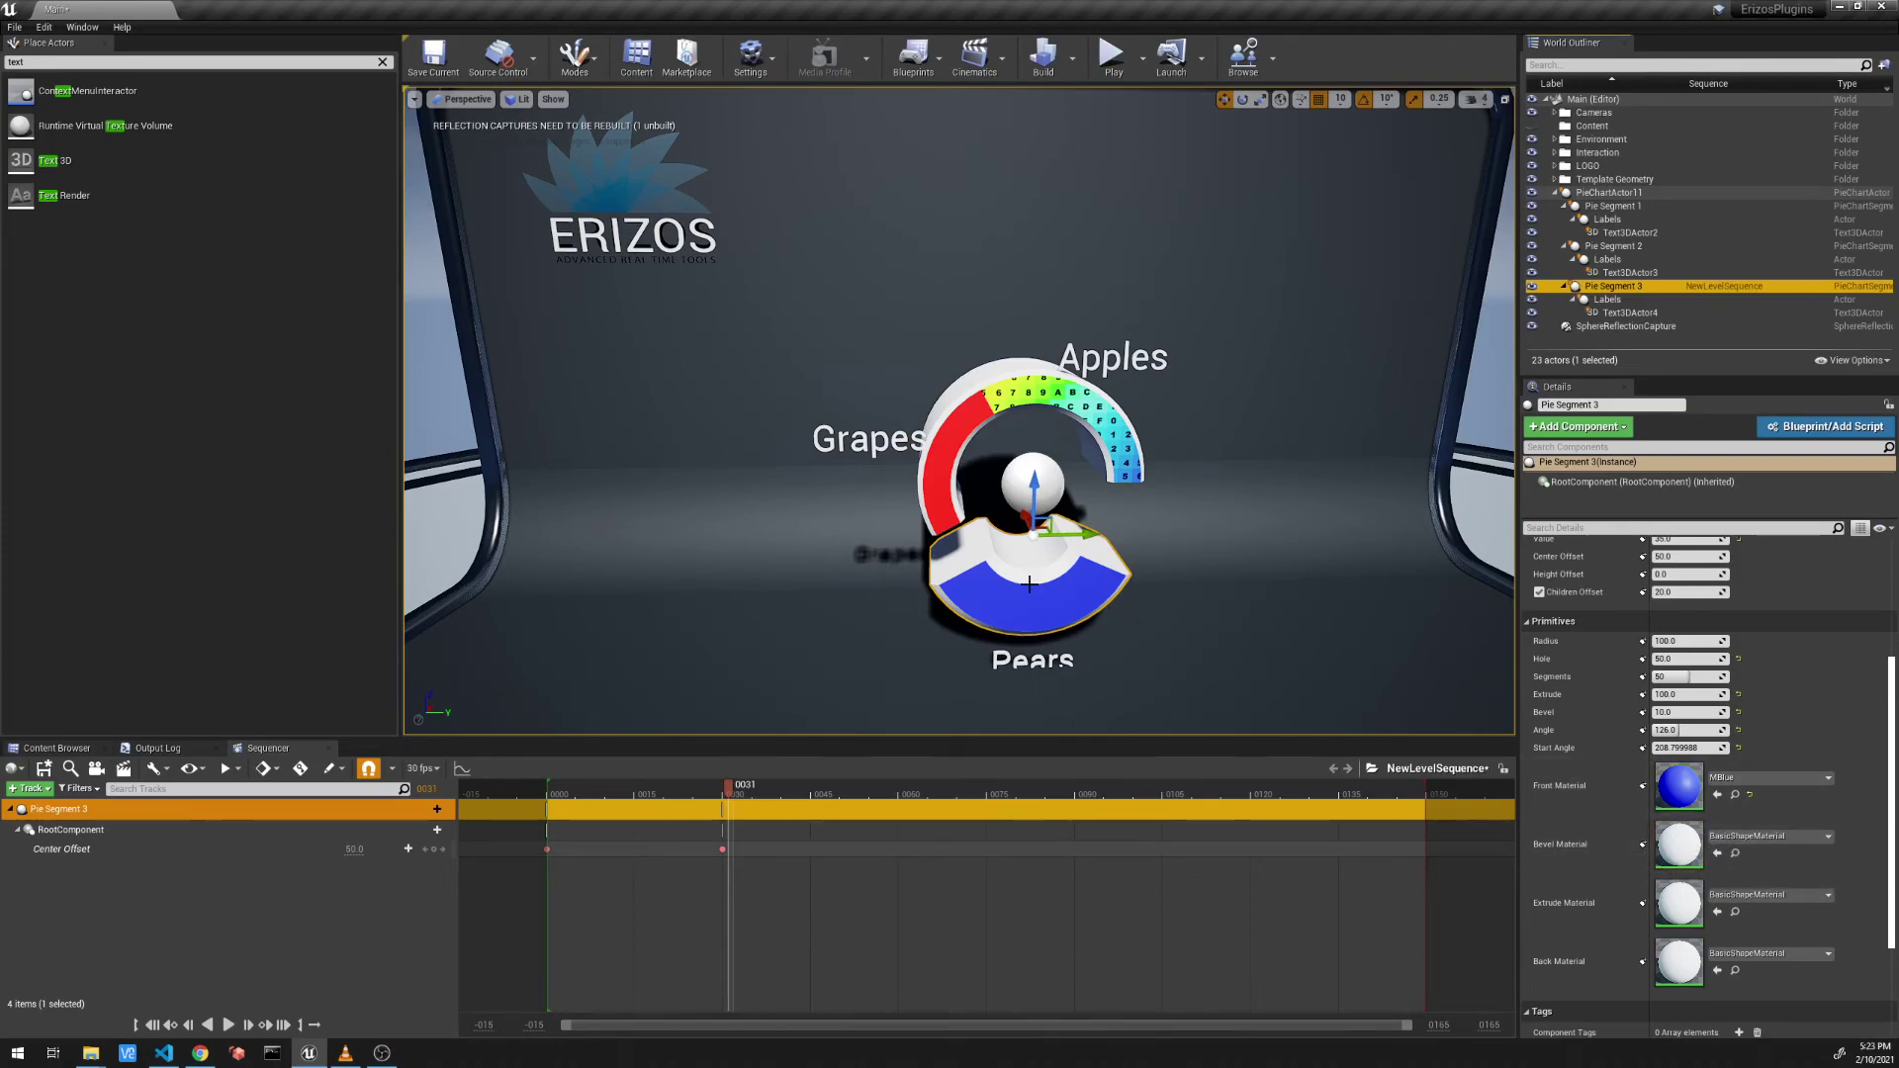
scroll(1001, 574, up, 3)
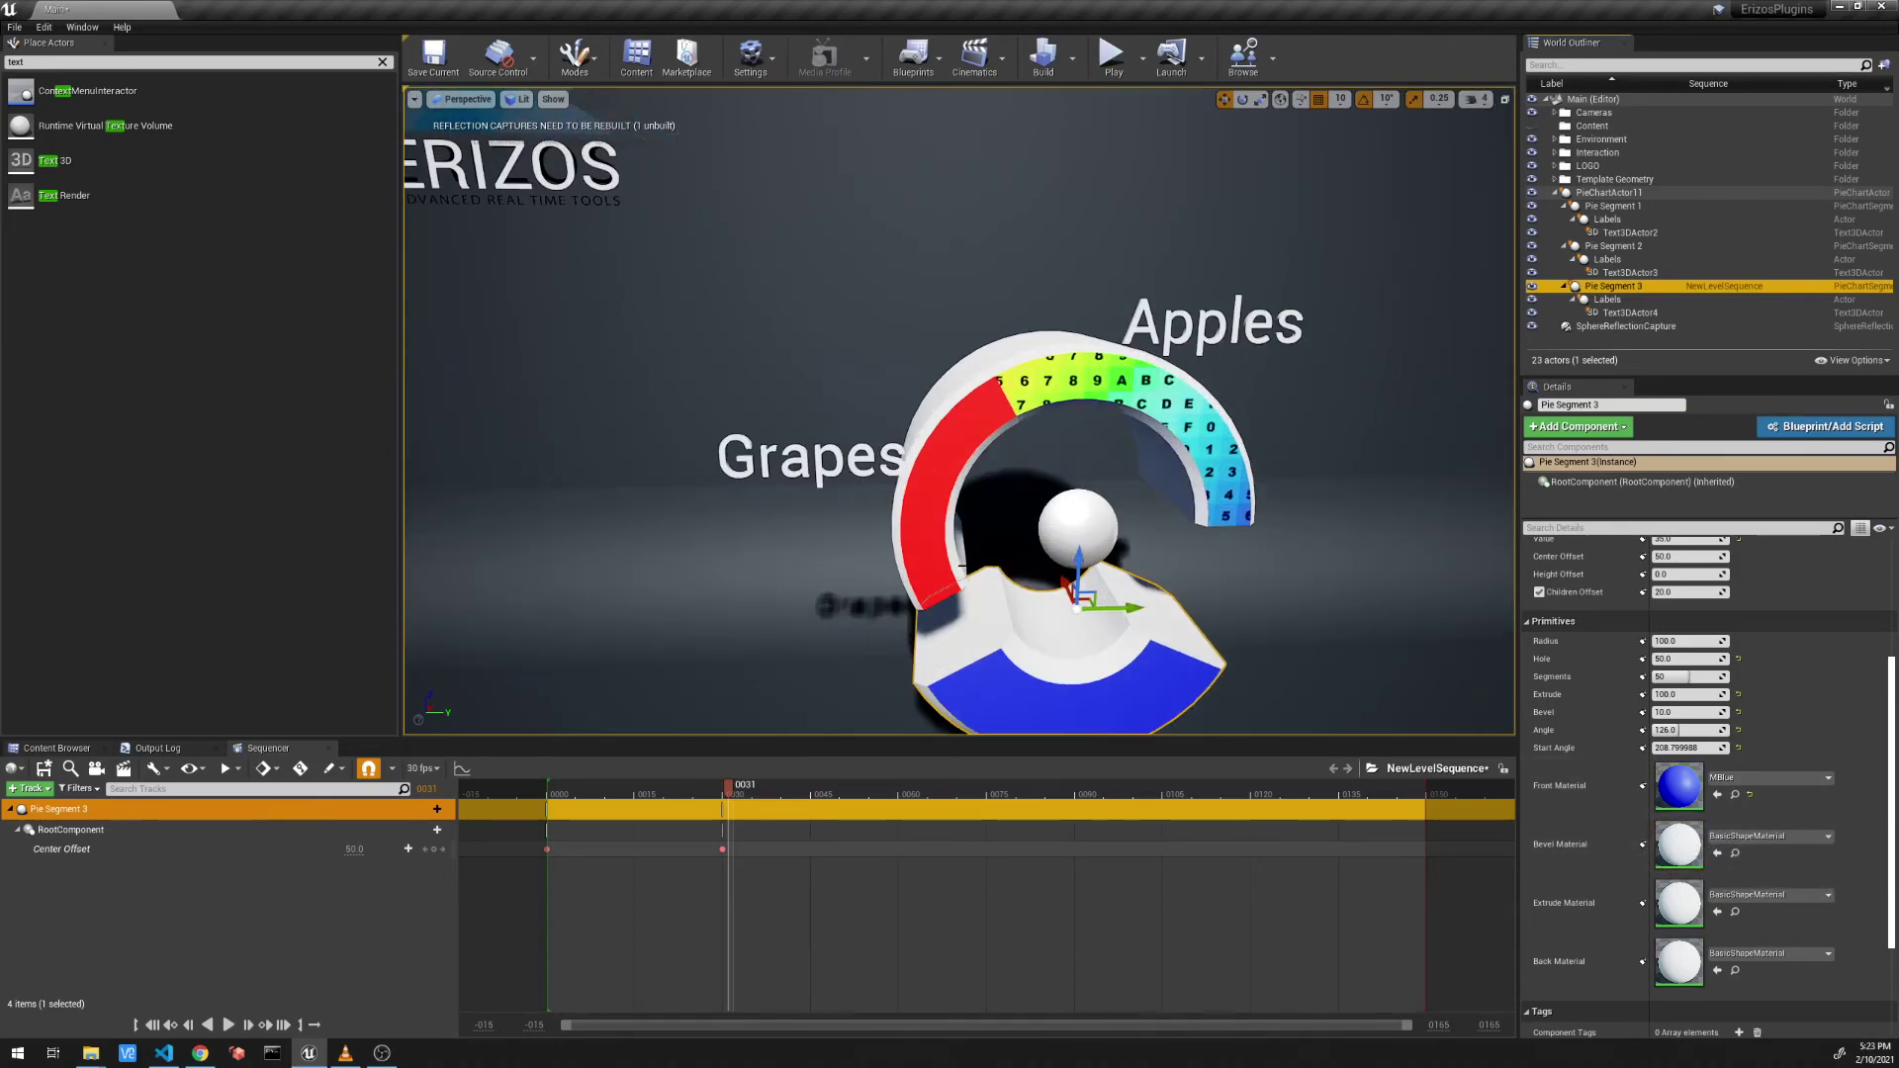
key(f)
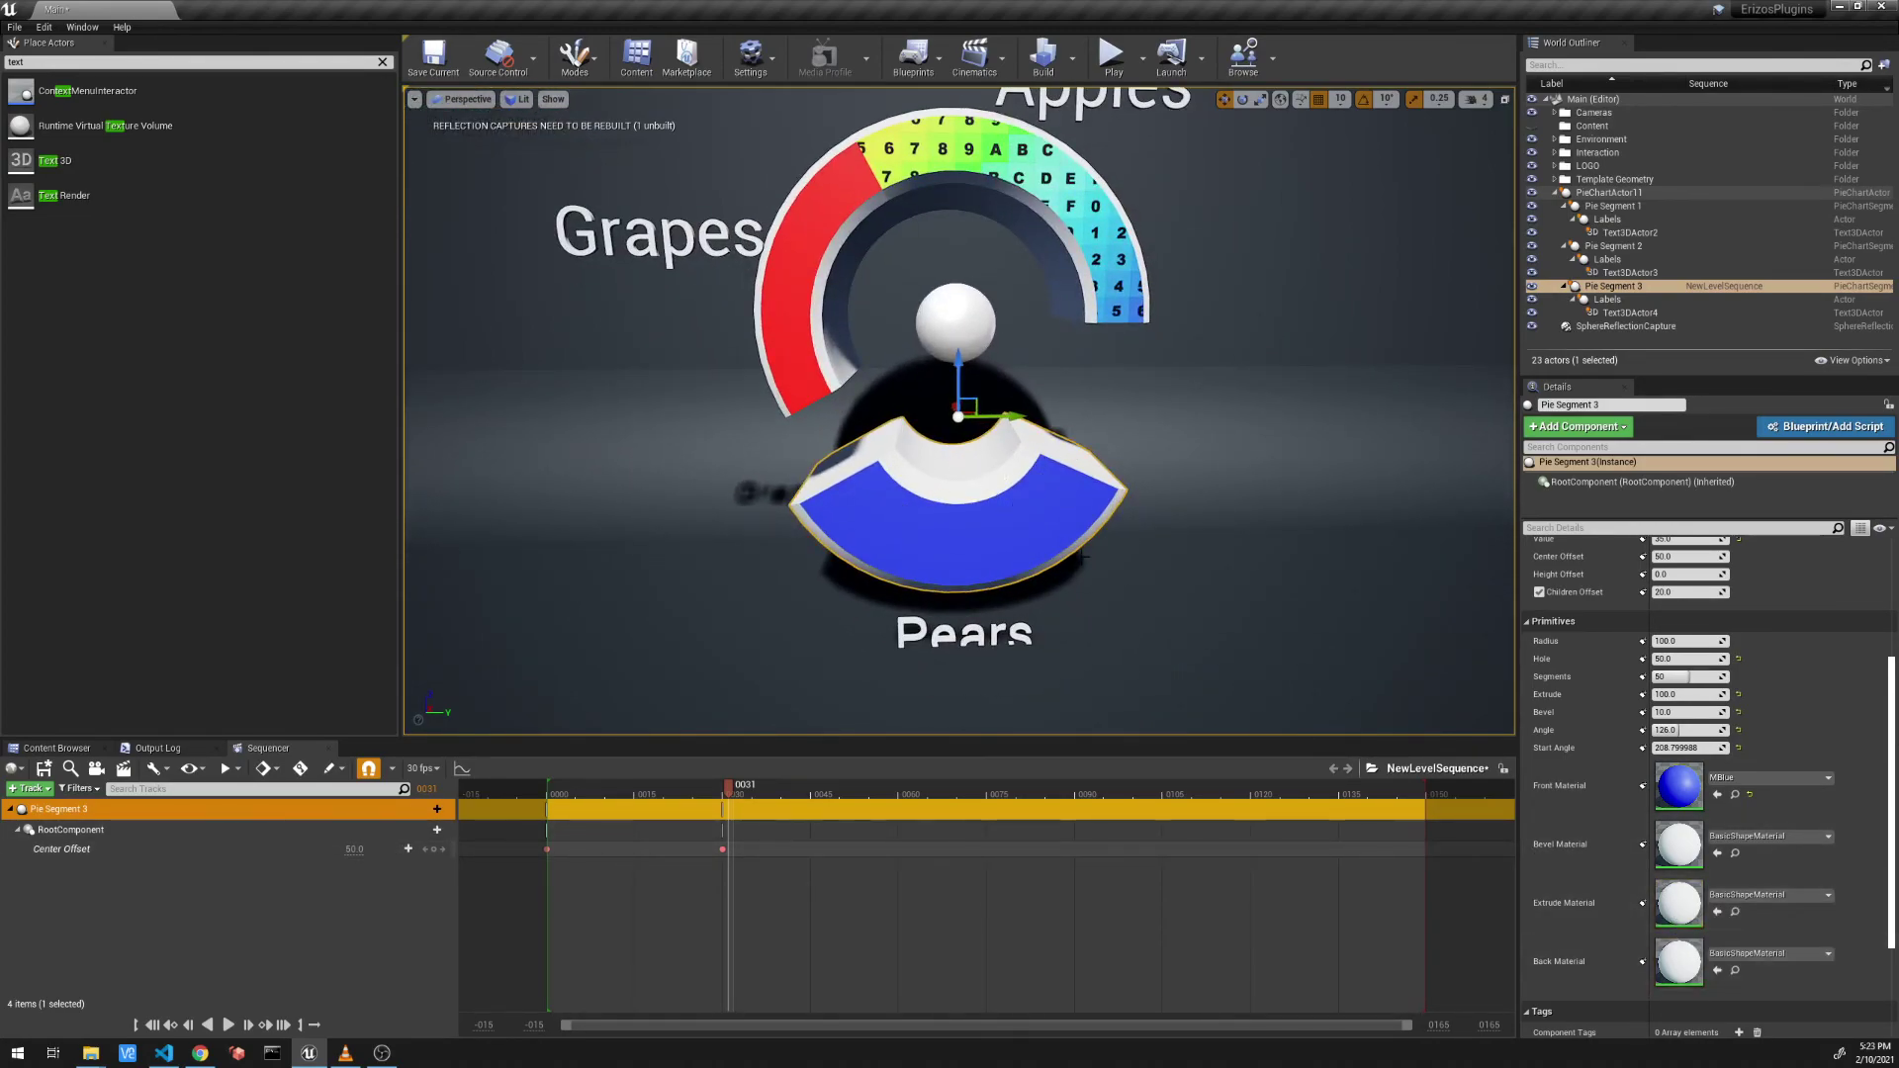
click(57, 749)
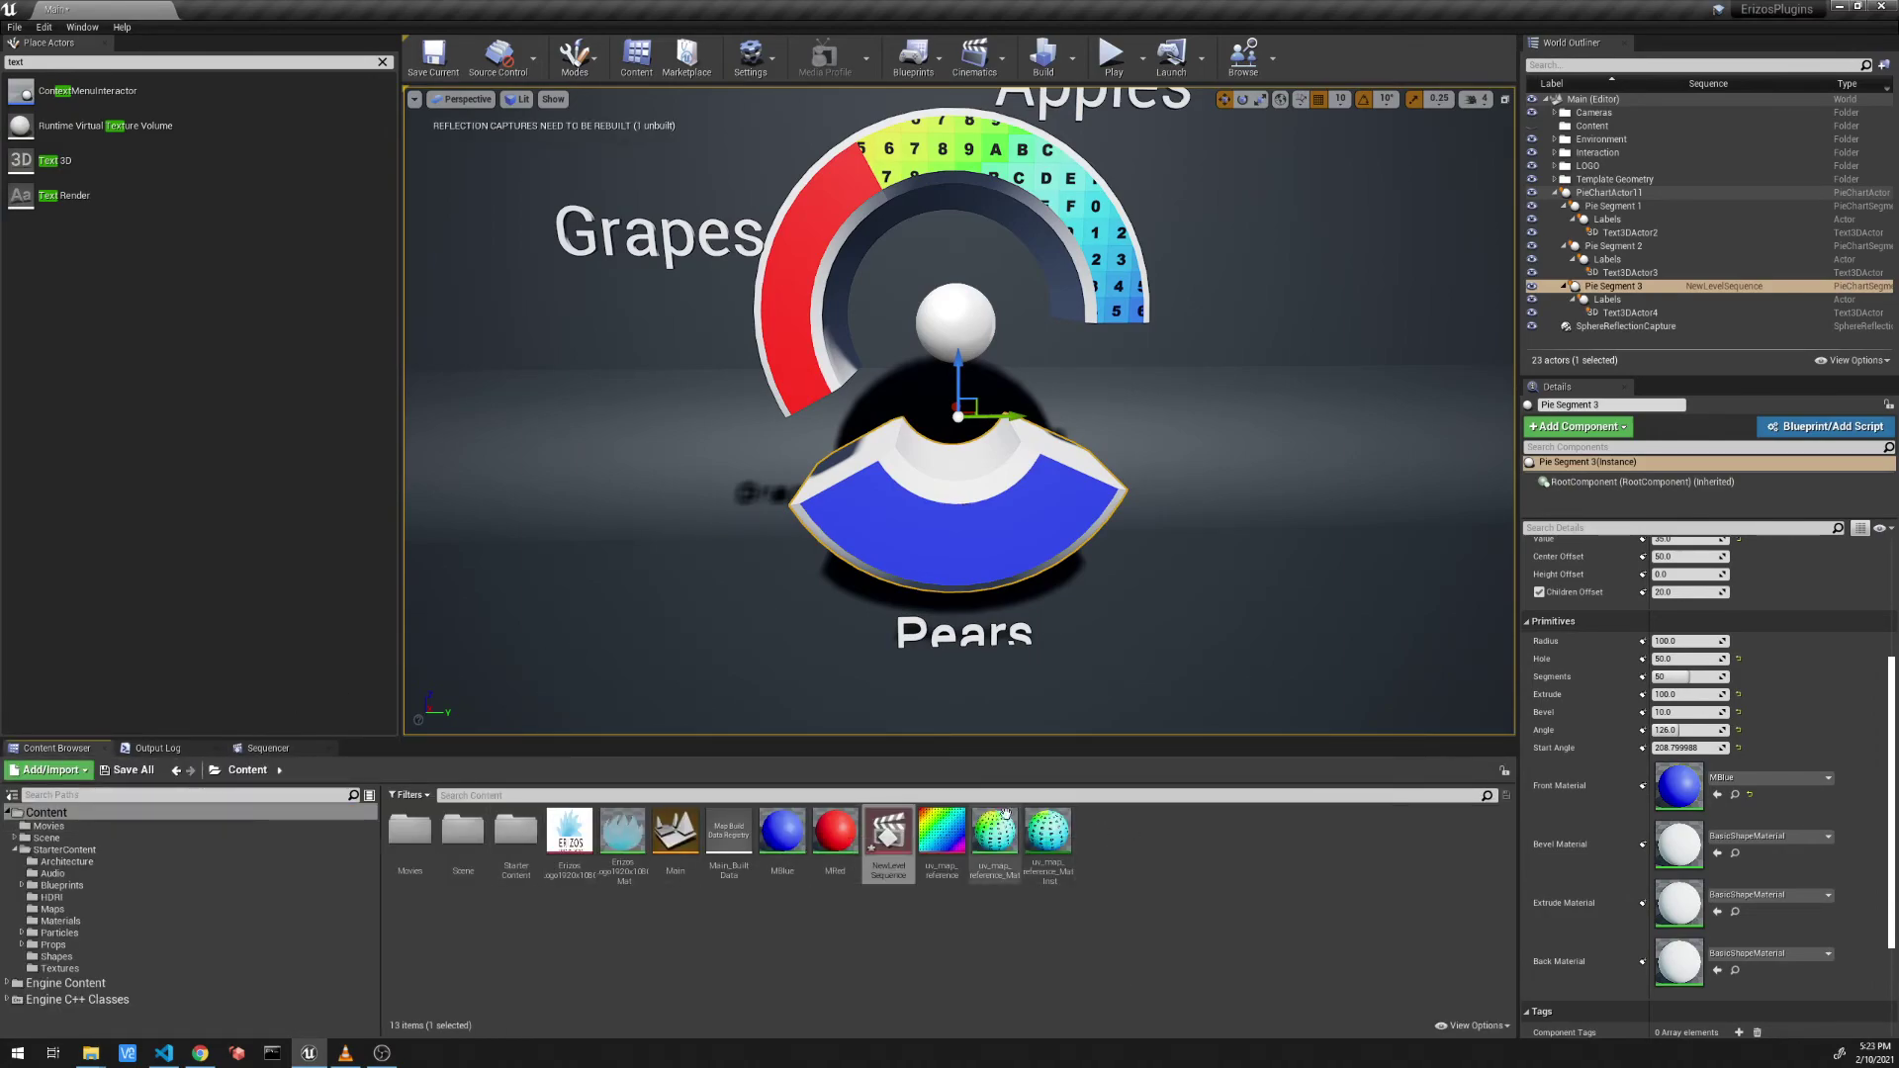
click(777, 833)
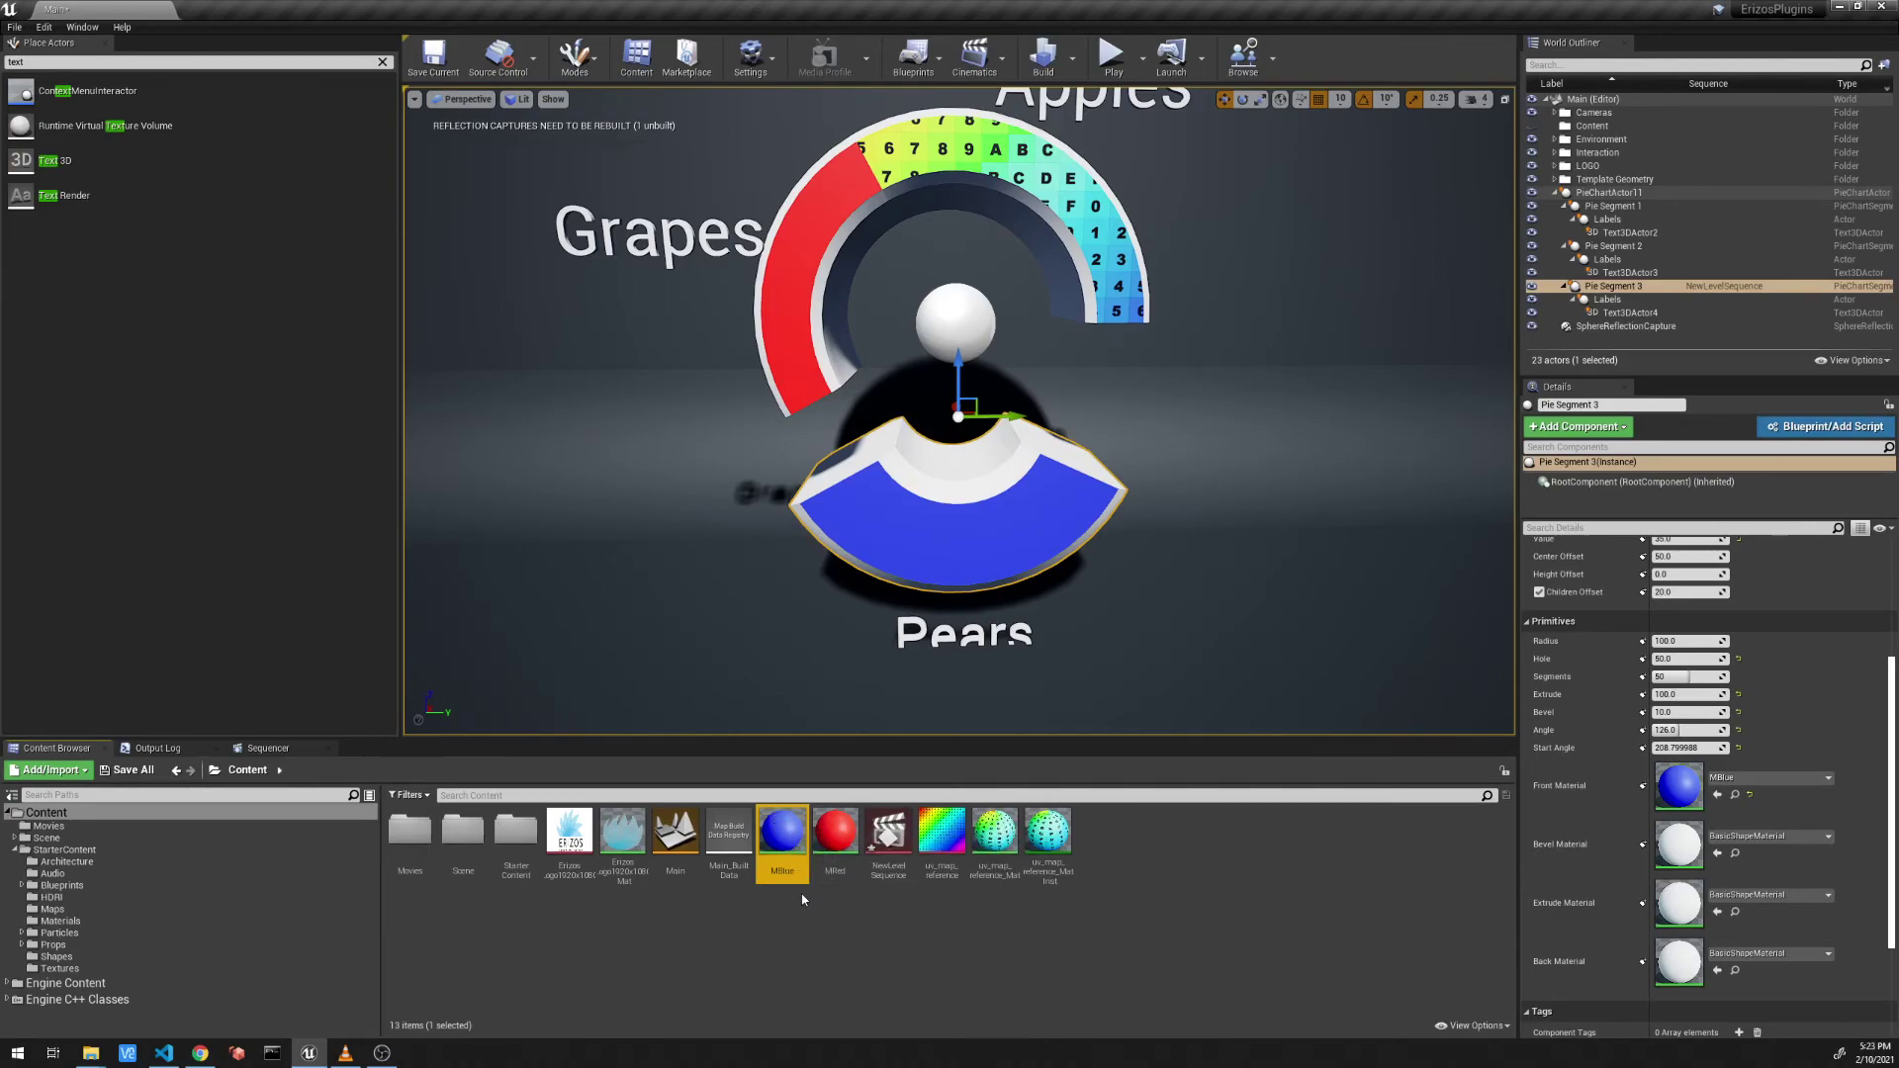
right_click(782, 840)
click(851, 518)
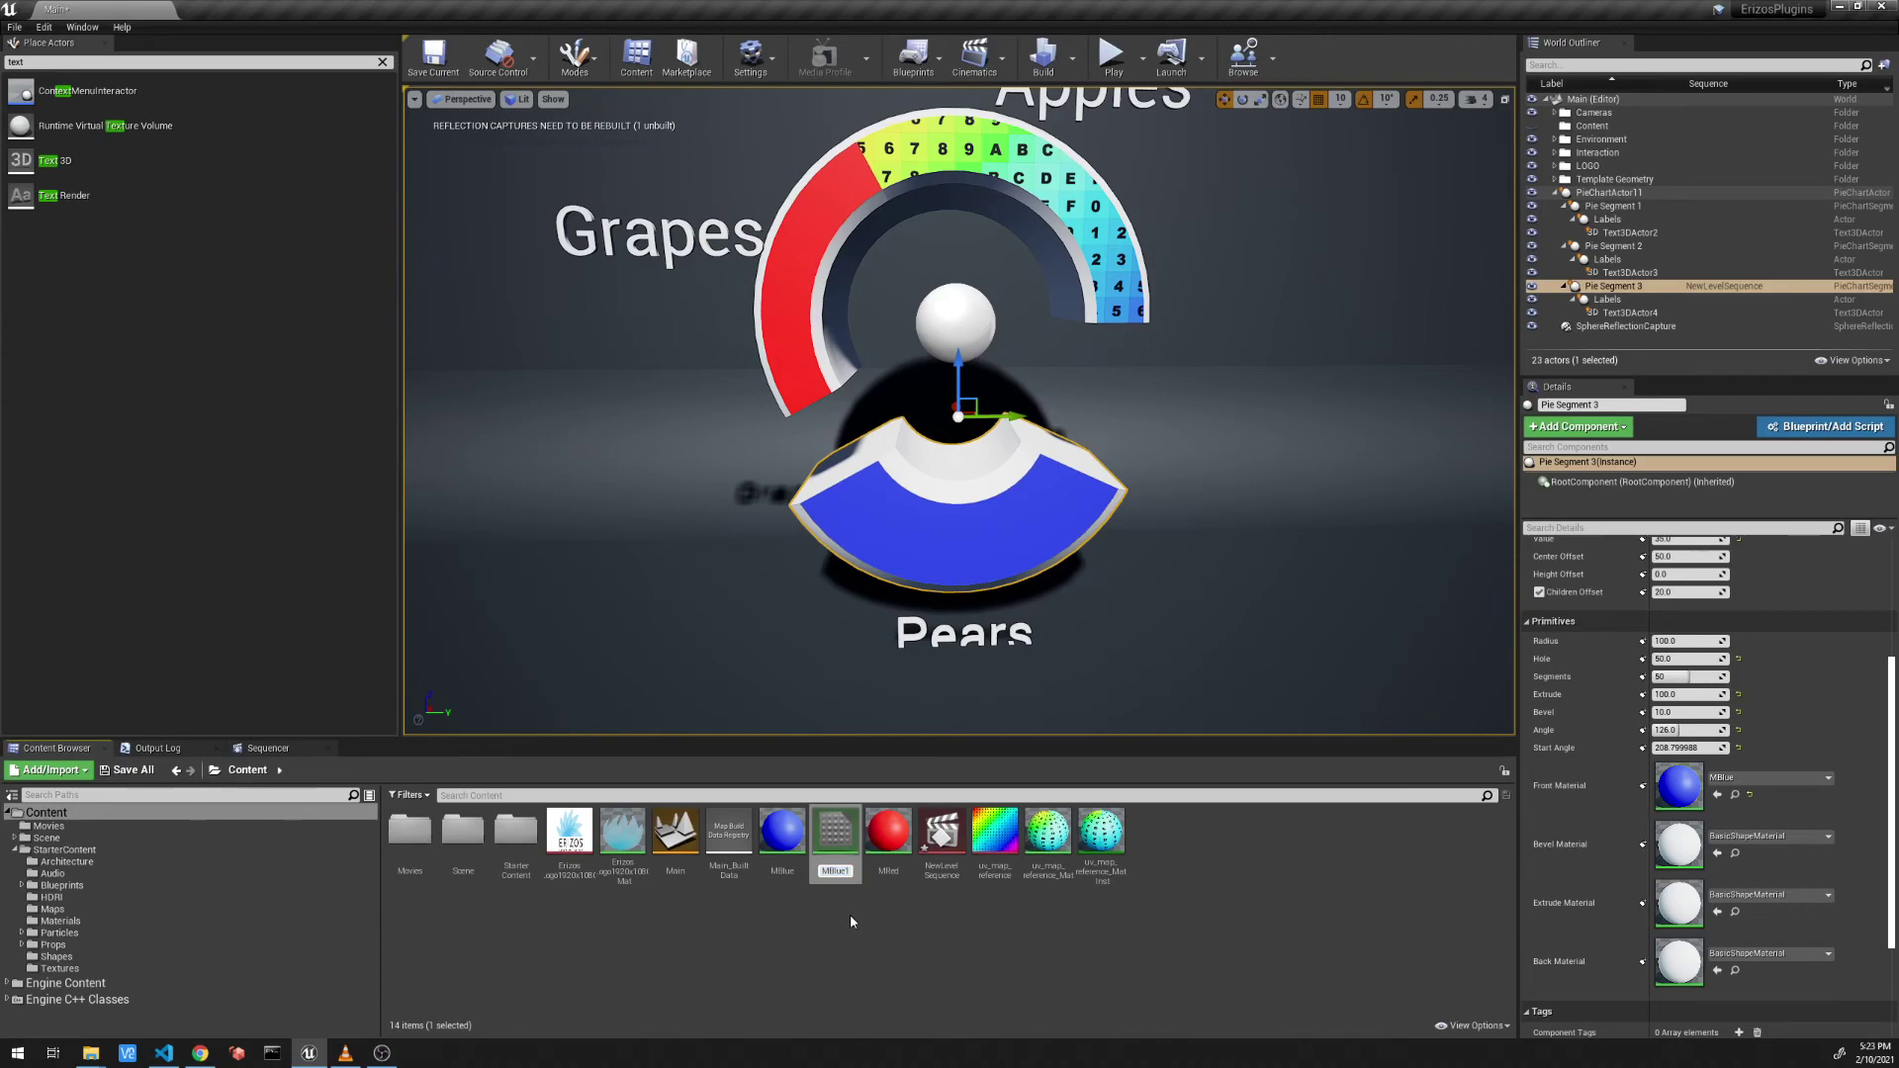
key(Return)
Step: Darken the base colour of the duplicated blue material to a brightness of about 0.448, and apply and save it
double_click(831, 831)
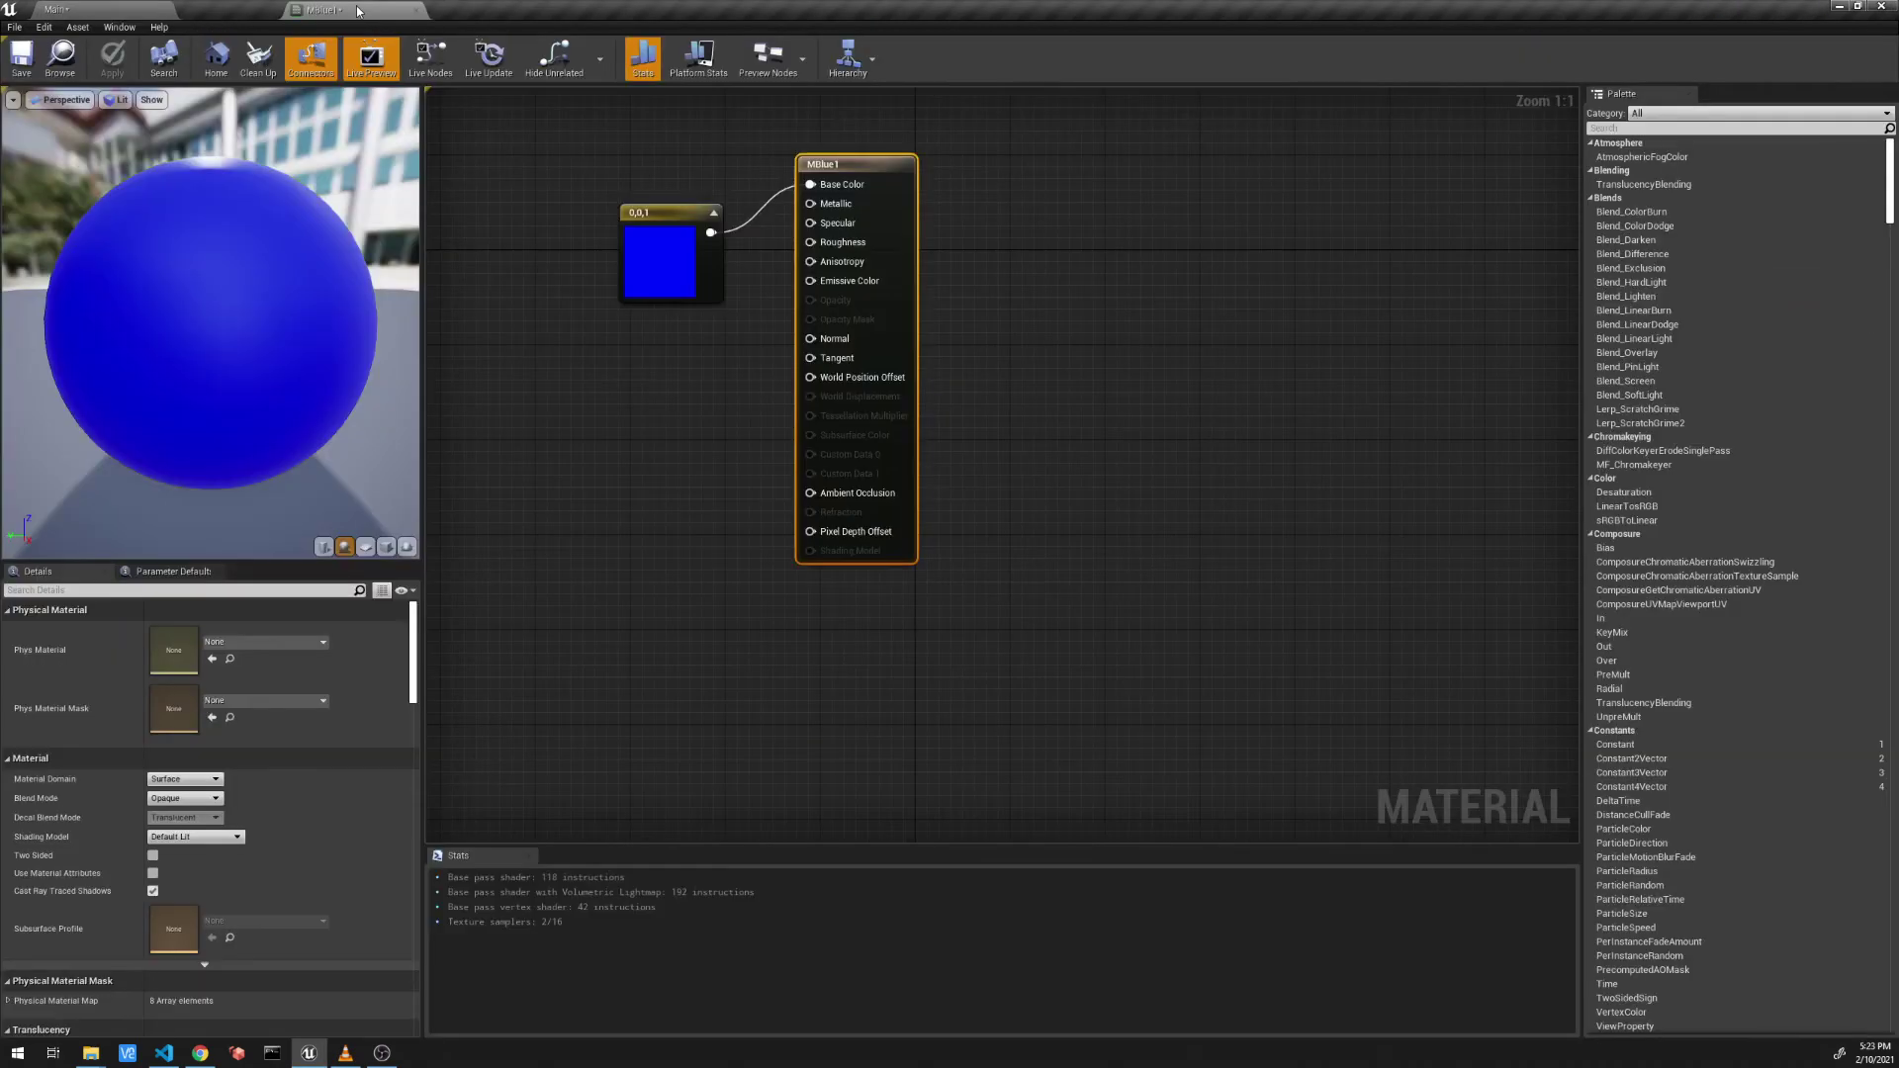
double_click(673, 267)
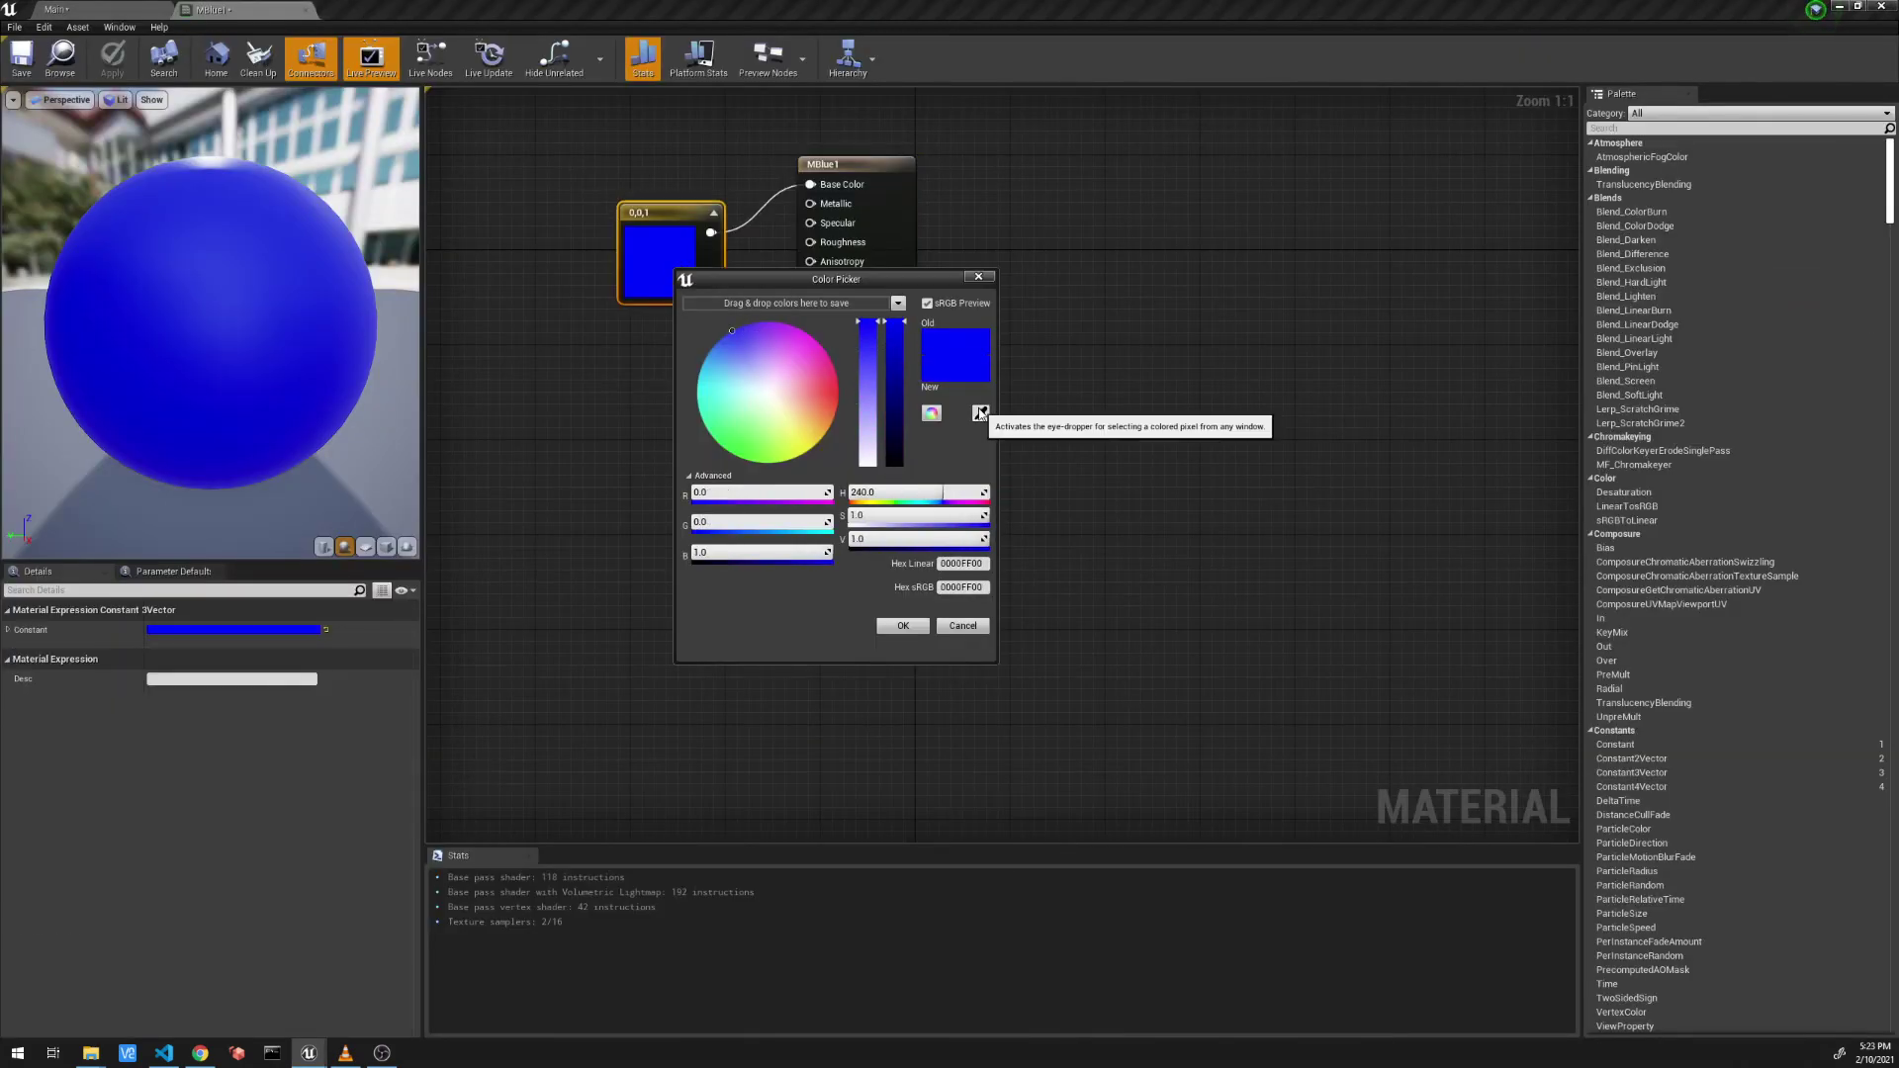
drag(893, 321, 892, 399)
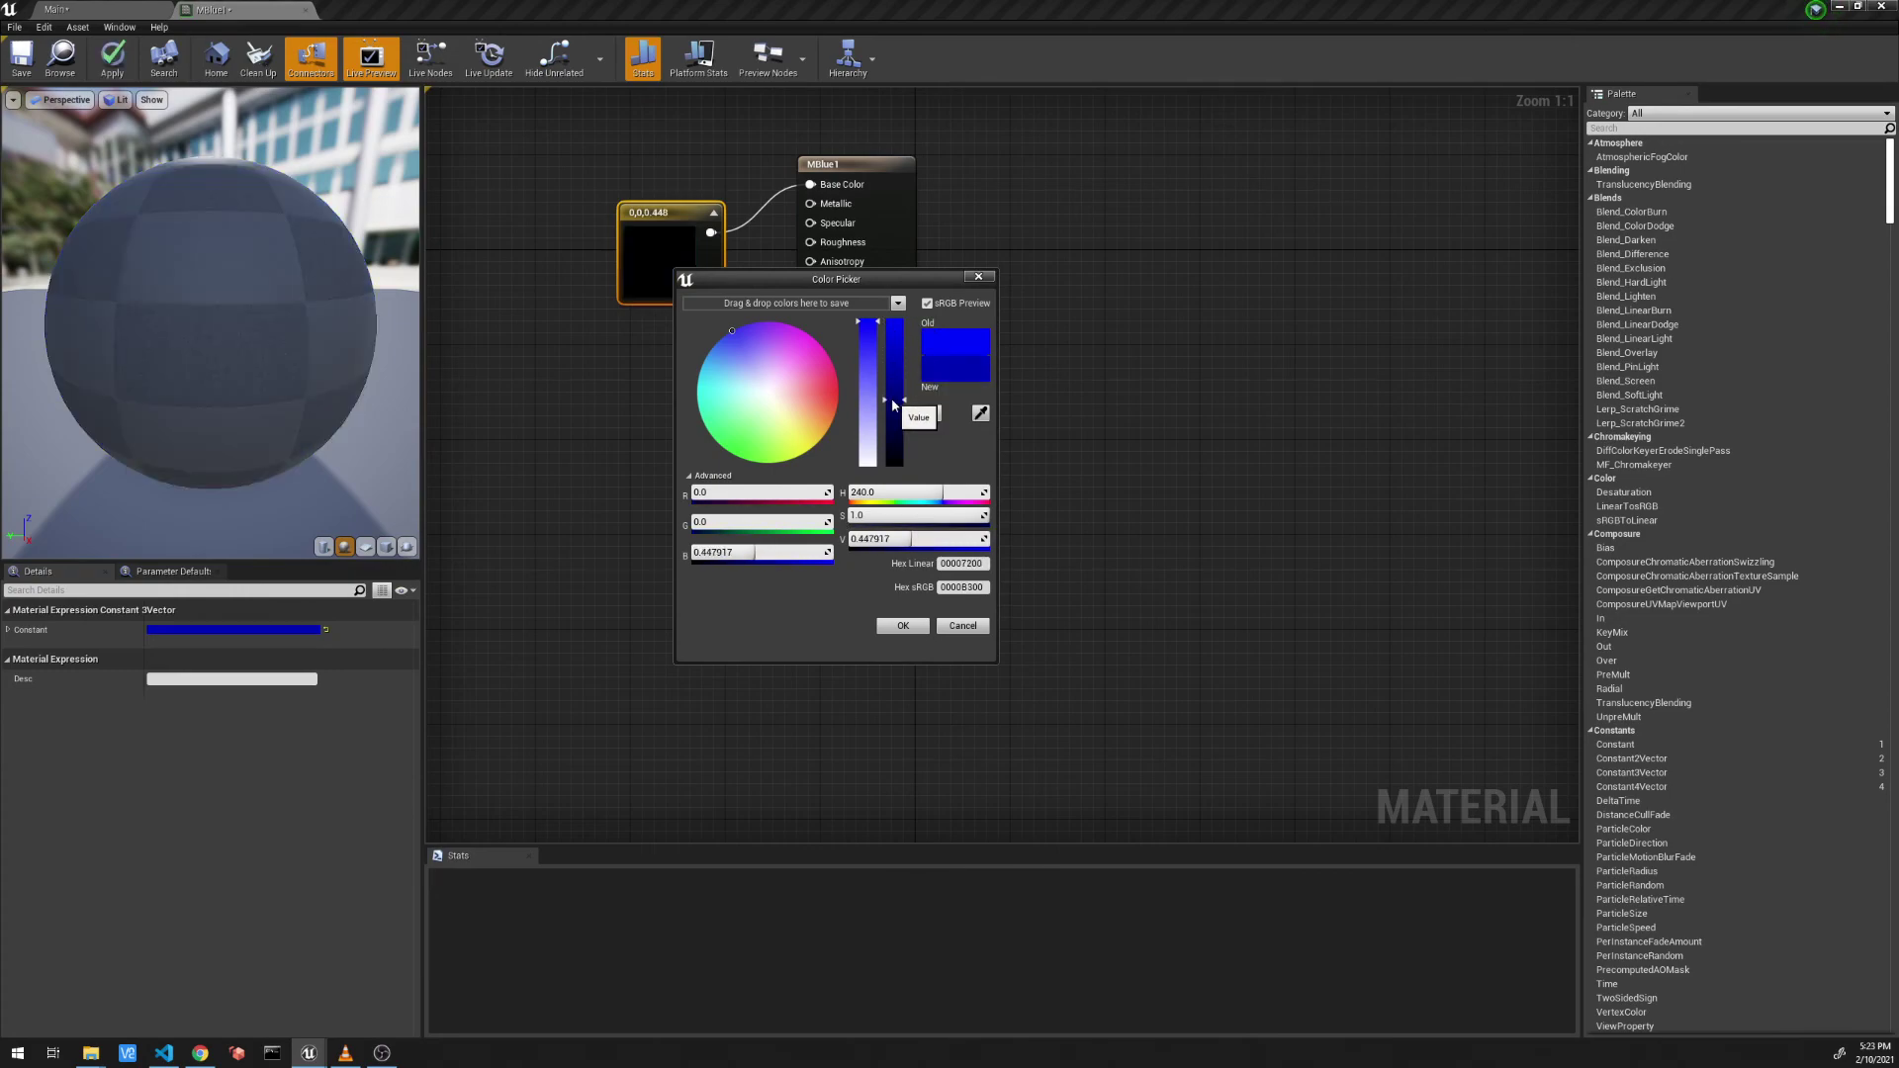
click(914, 625)
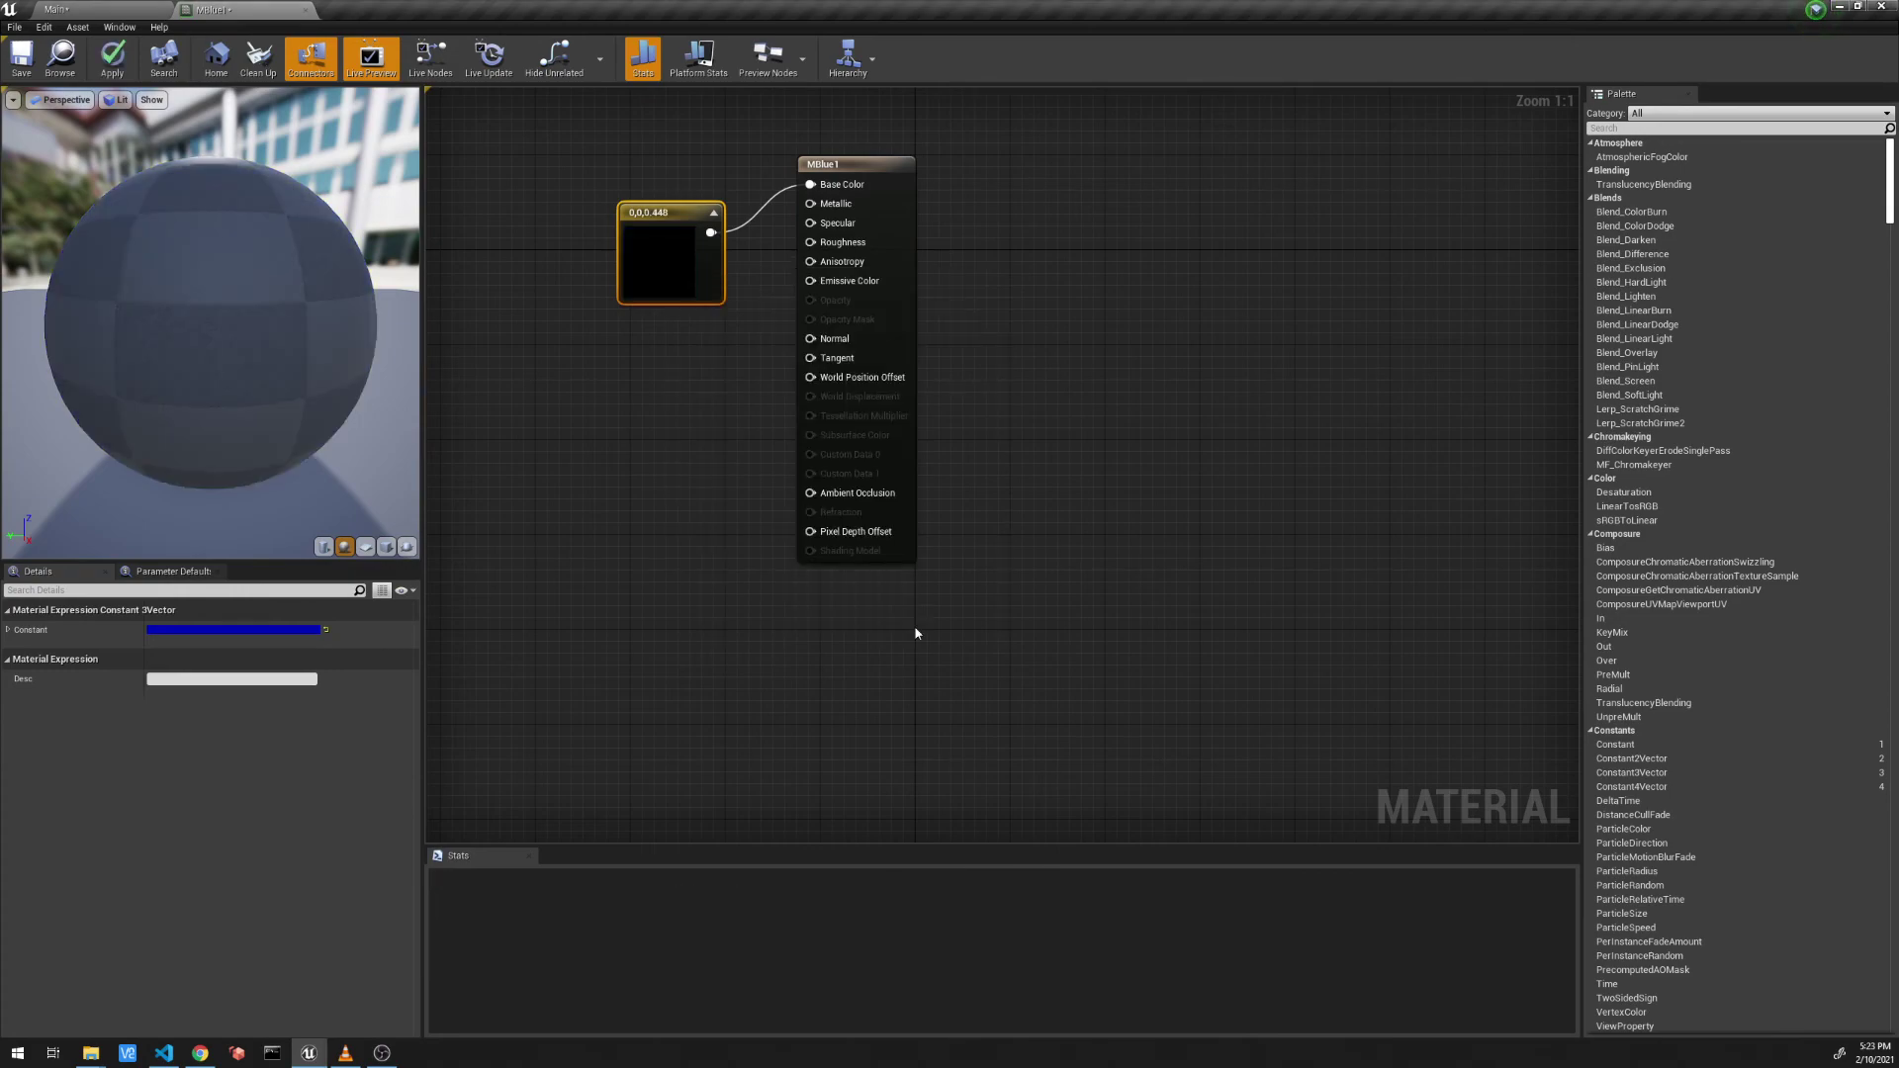
click(109, 62)
click(20, 61)
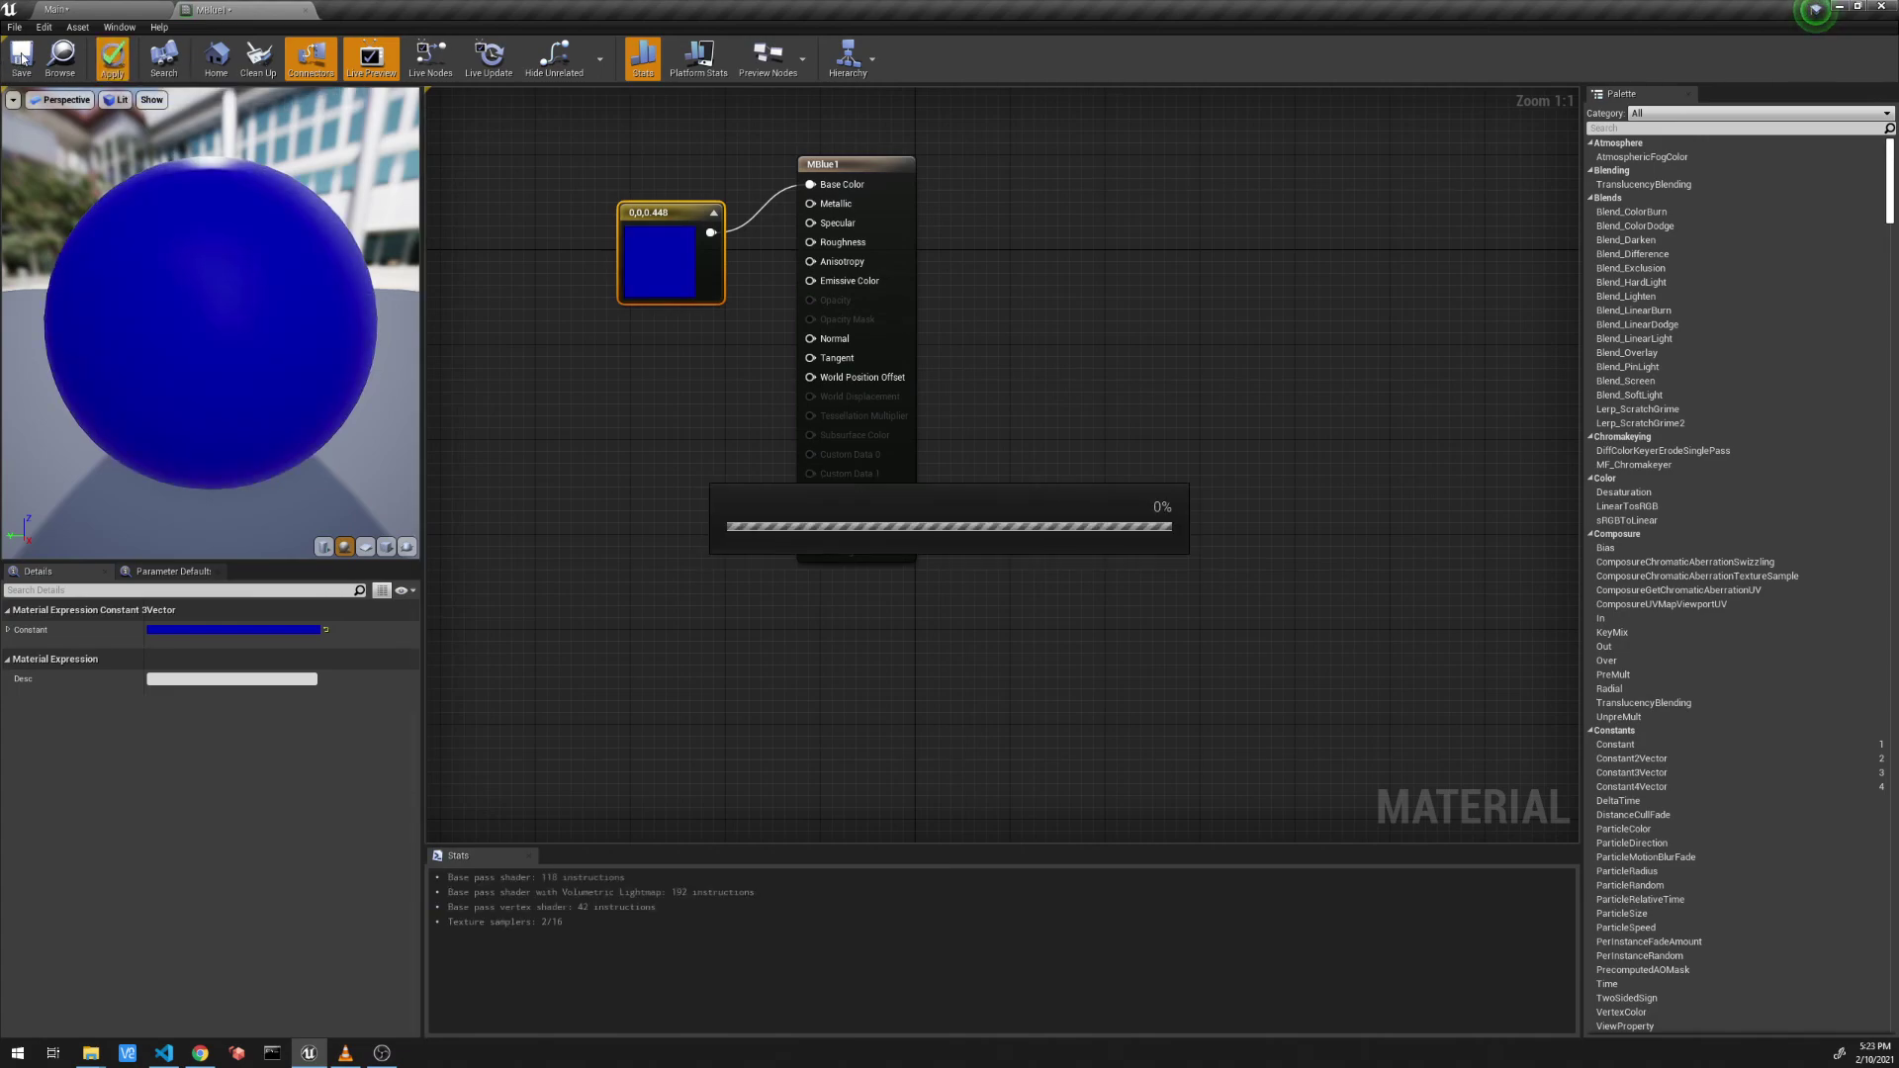
Step: Assign the MBlue1 material as the Extrude Material of Pie Segment 3 and inspect the segment's sides
click(55, 9)
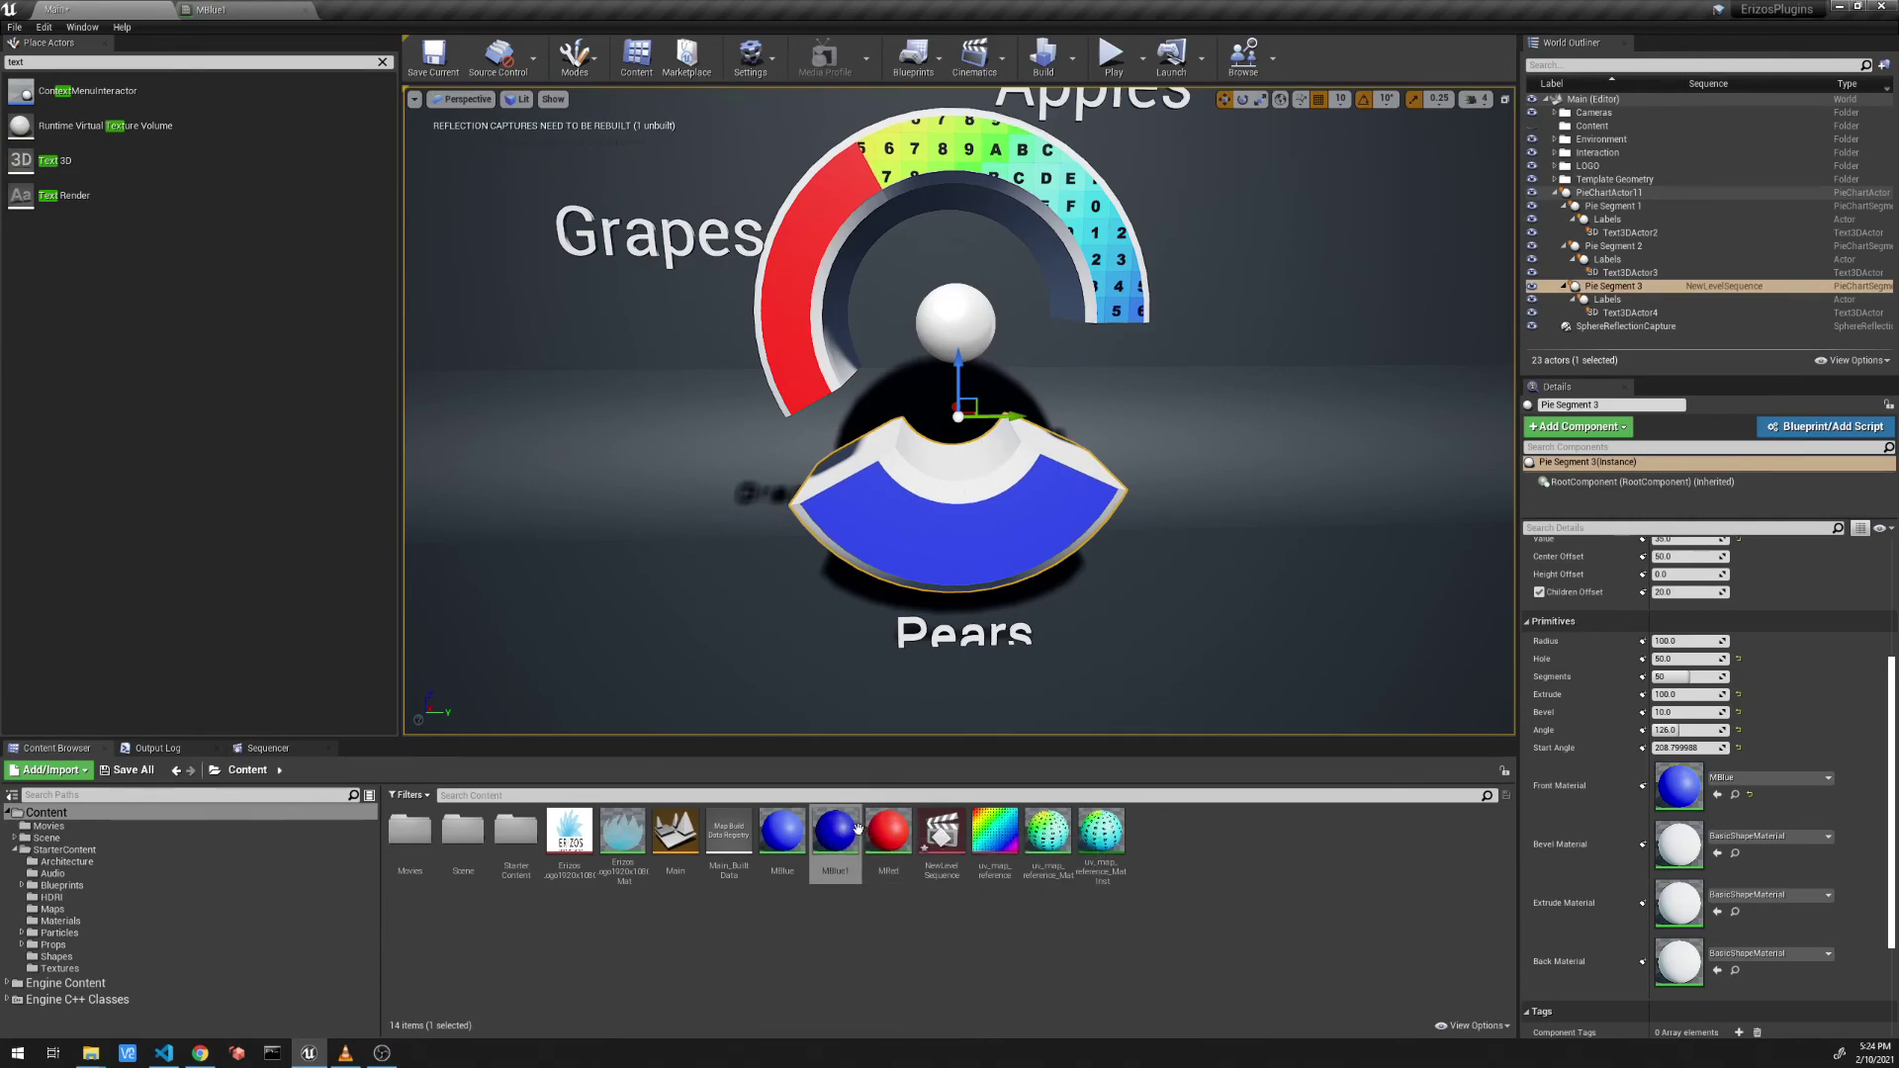
drag(835, 834, 1677, 902)
mouse_move(875, 511)
right_down()
mouse_move(999, 504)
mouse_move(910, 508)
right_up()
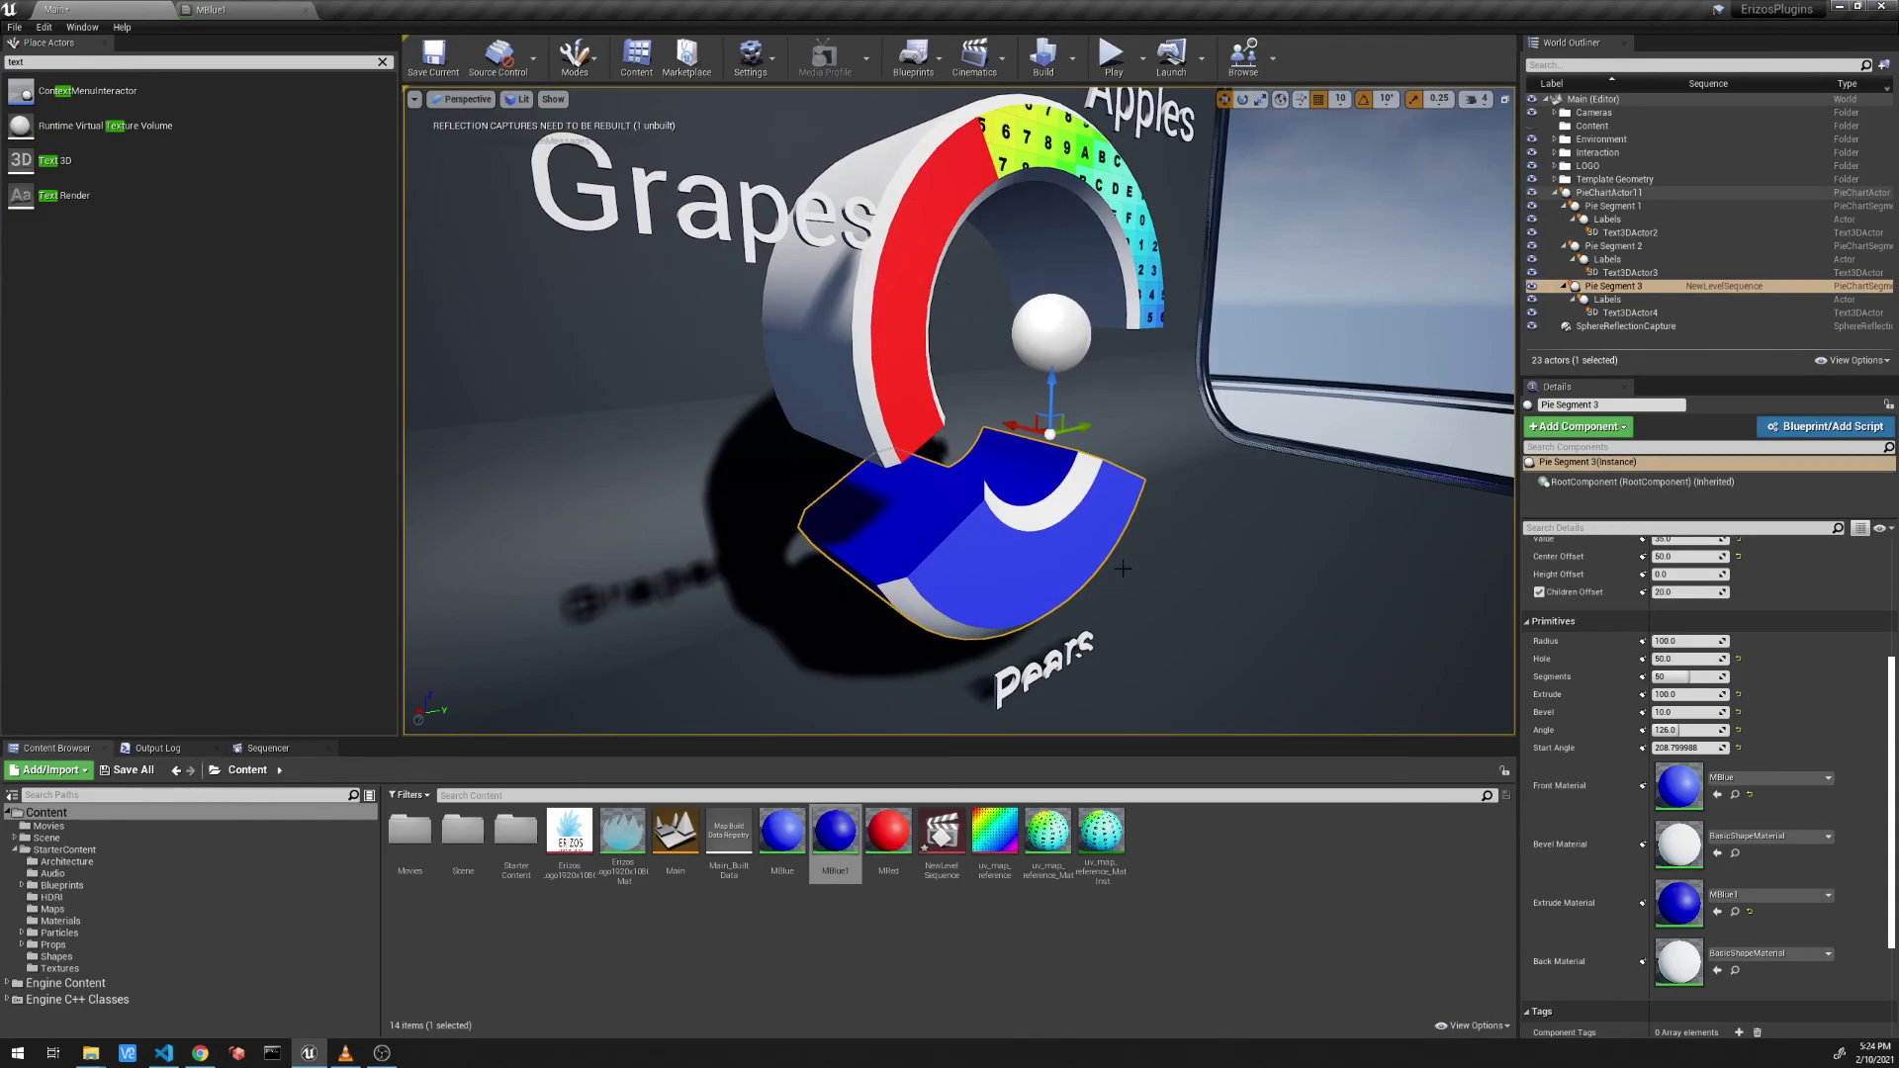
right_drag(1122, 568, 1163, 591)
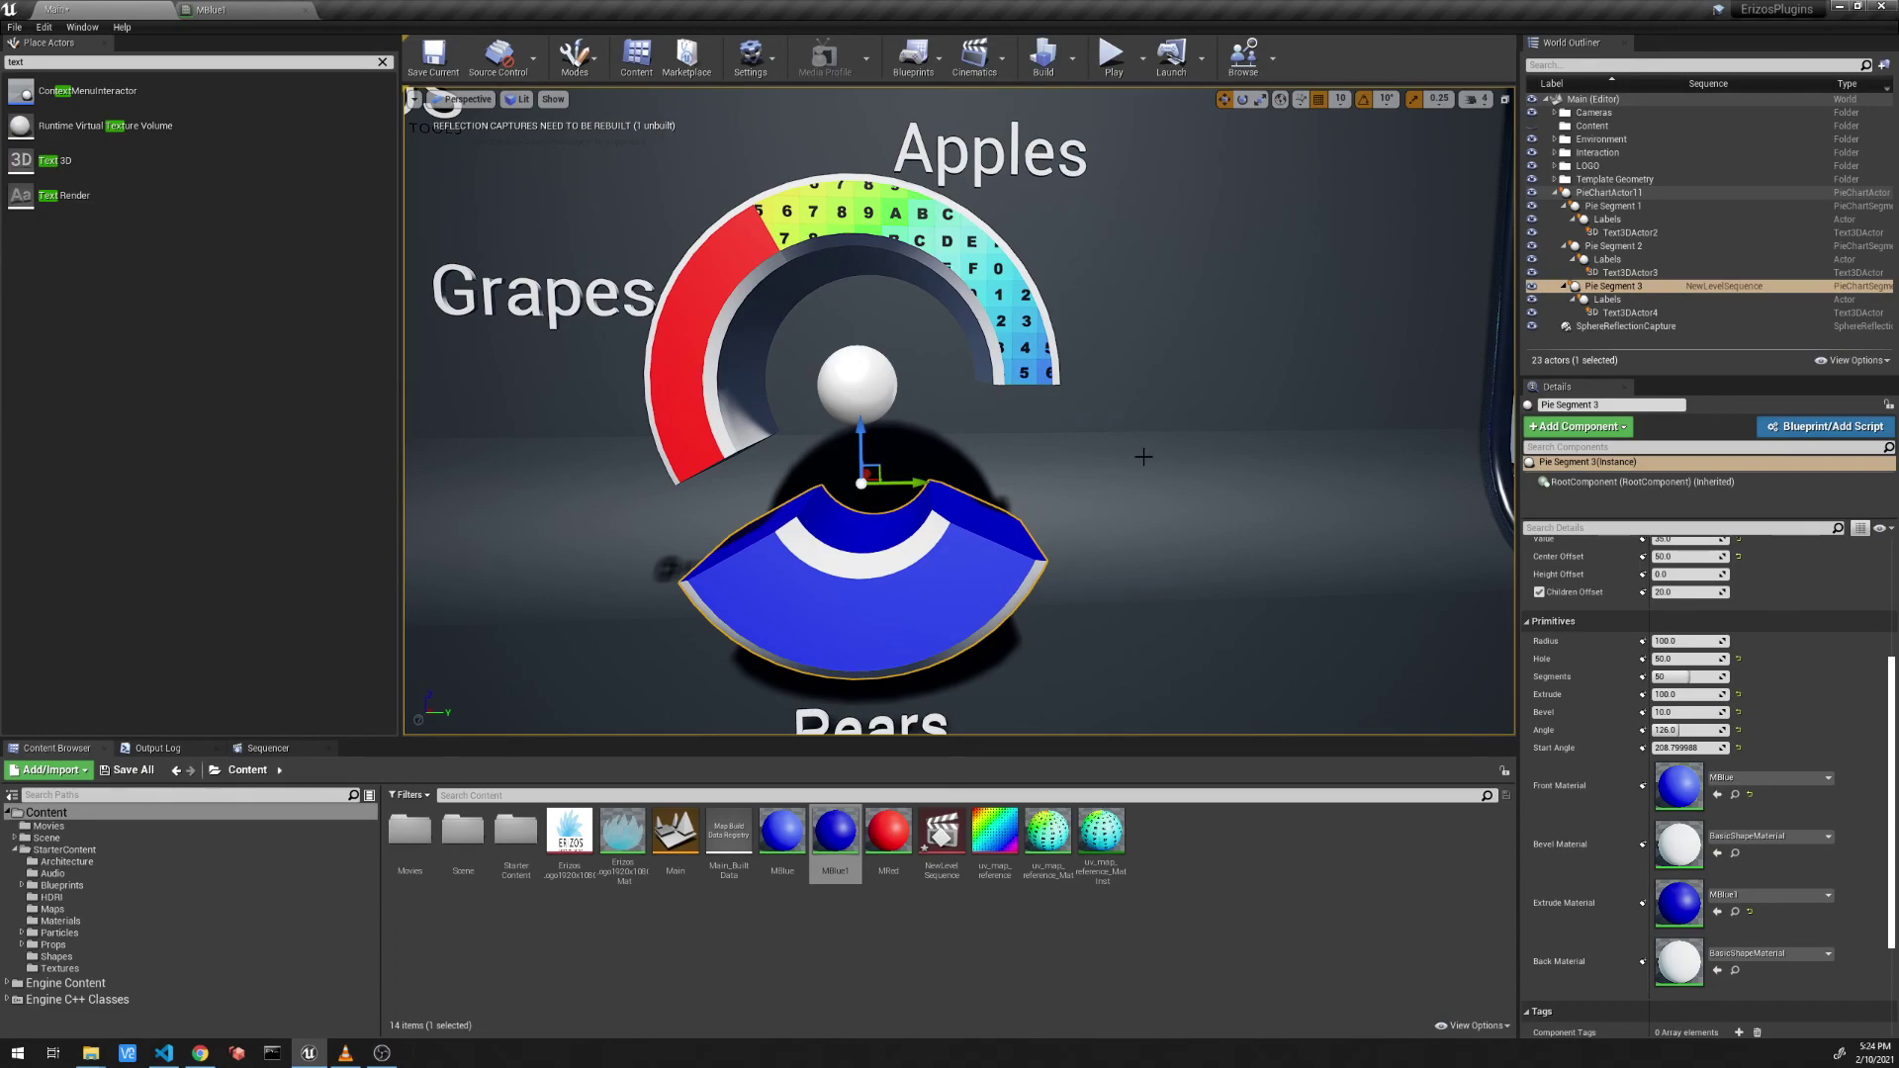
scroll(1142, 456, down, 4)
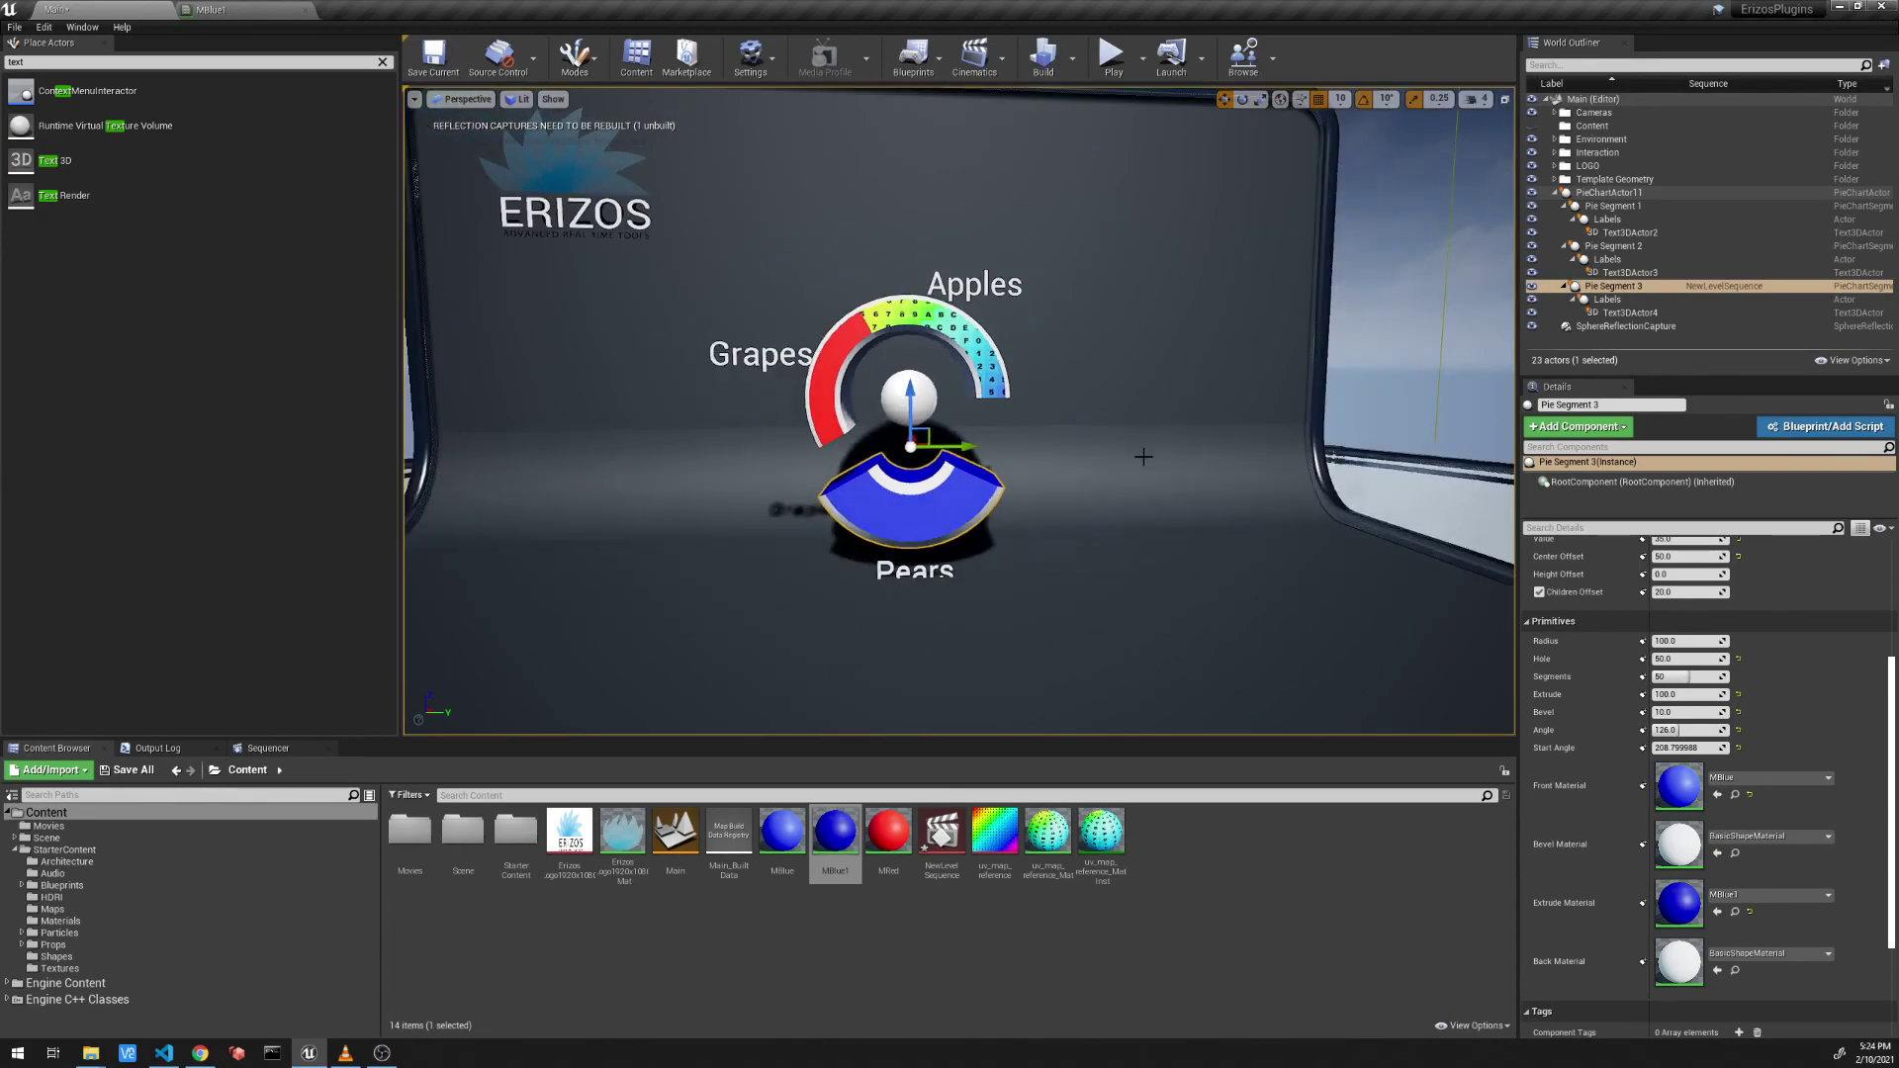